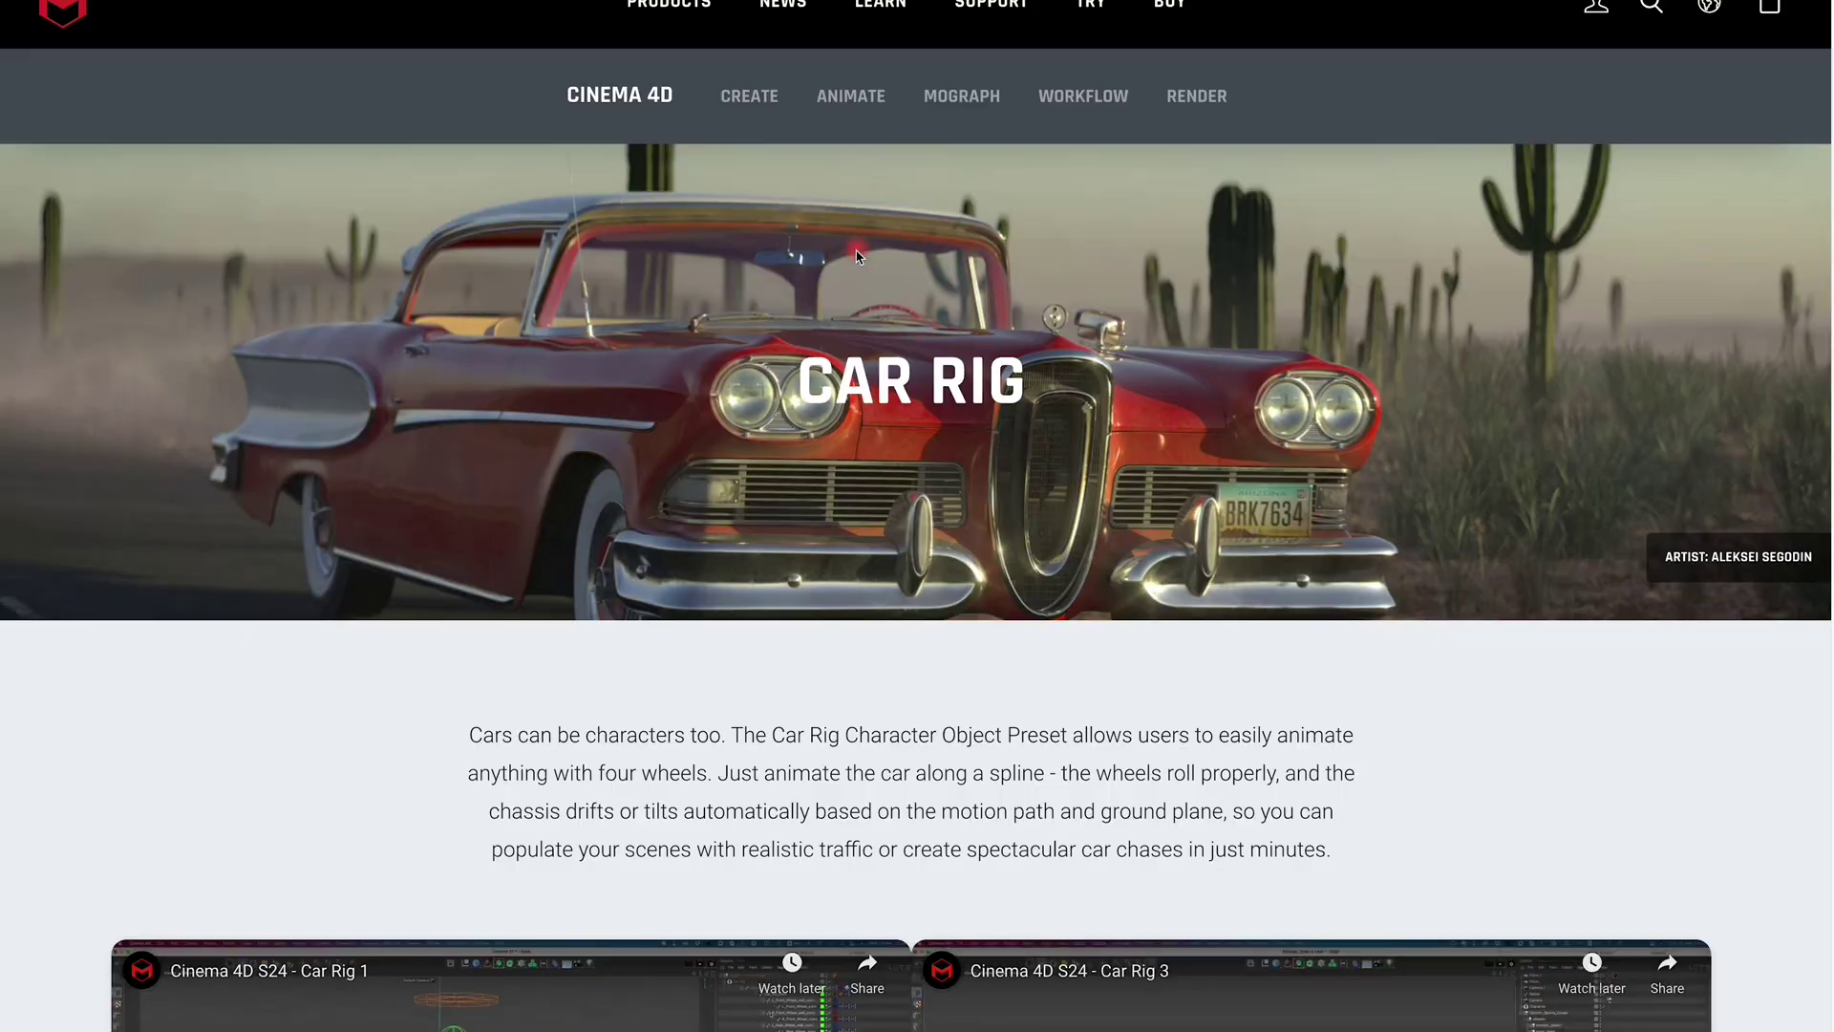
pyautogui.scroll(-5, 860, 263)
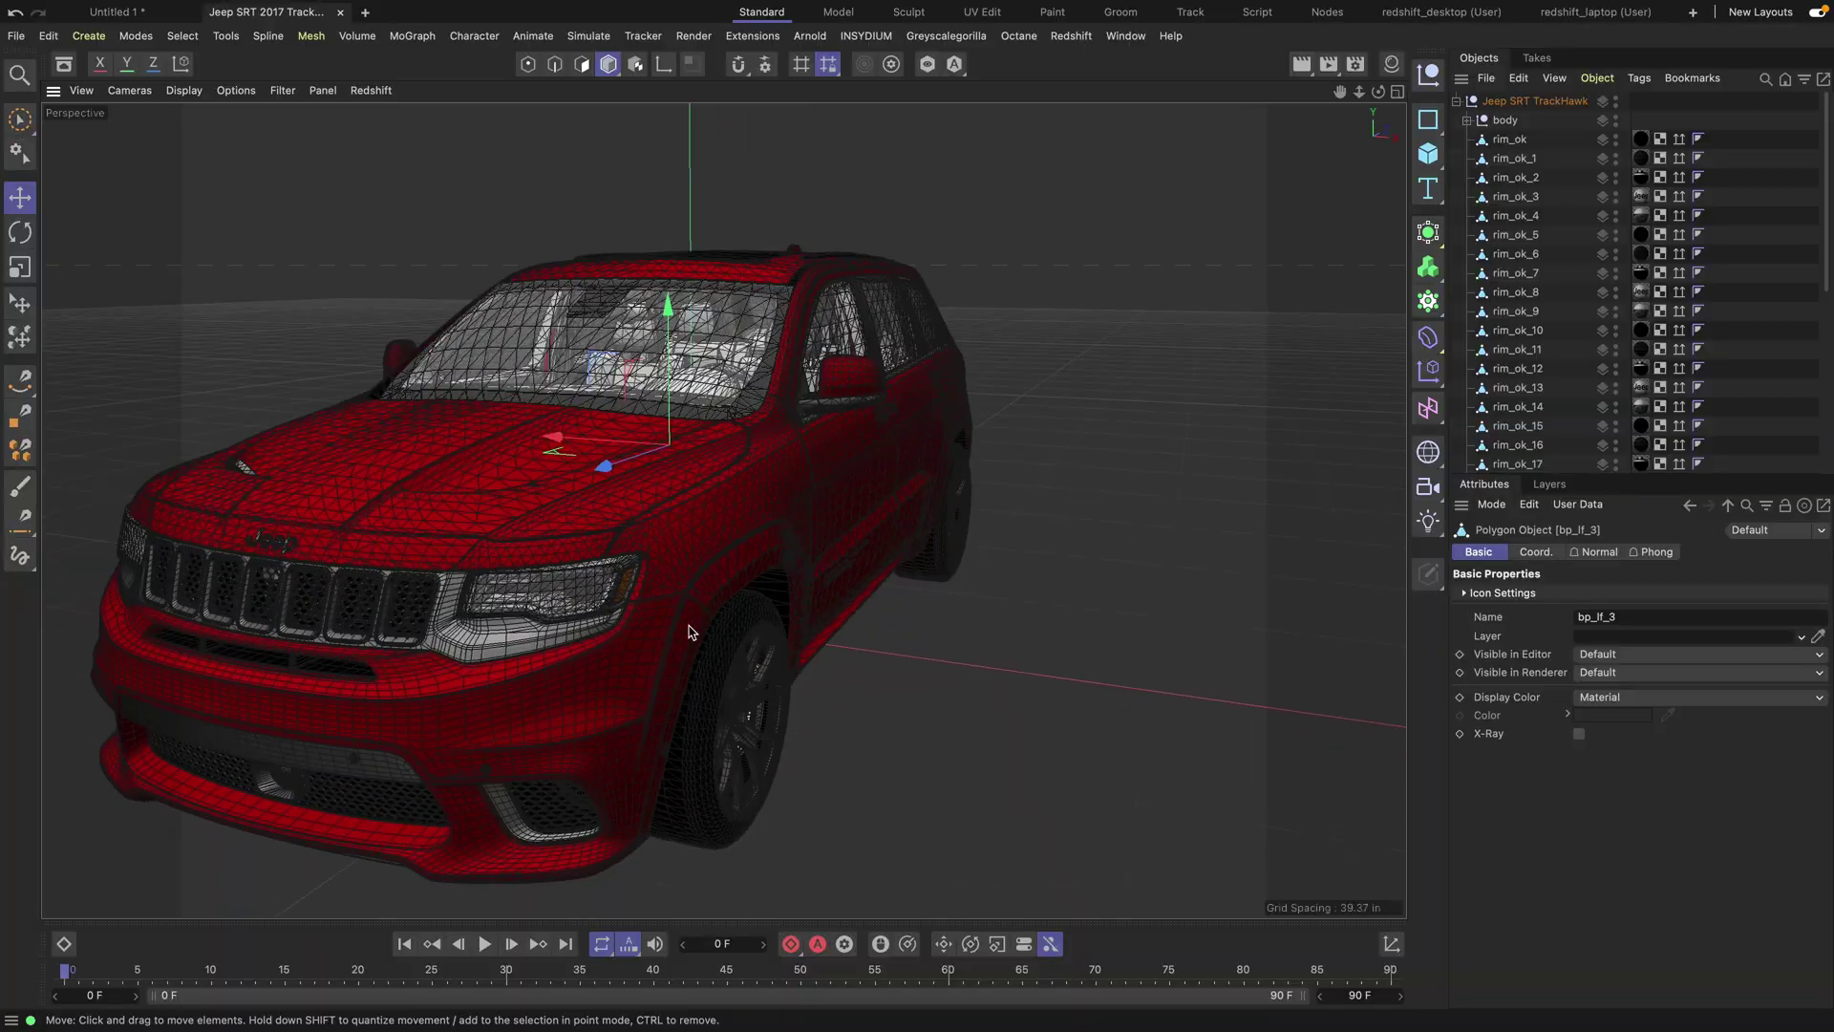
# Inspect the Jeep model and its body group from the front, sides and rear.
pyautogui.keyDown('alt'); pyautogui.moveTo(1089, 659); pyautogui.dragTo(1038, 648); pyautogui.keyUp('alt')
pyautogui.keyDown('alt'); pyautogui.moveTo(1037, 647); pyautogui.dragTo(1089, 639, button='right'); pyautogui.keyUp('alt')
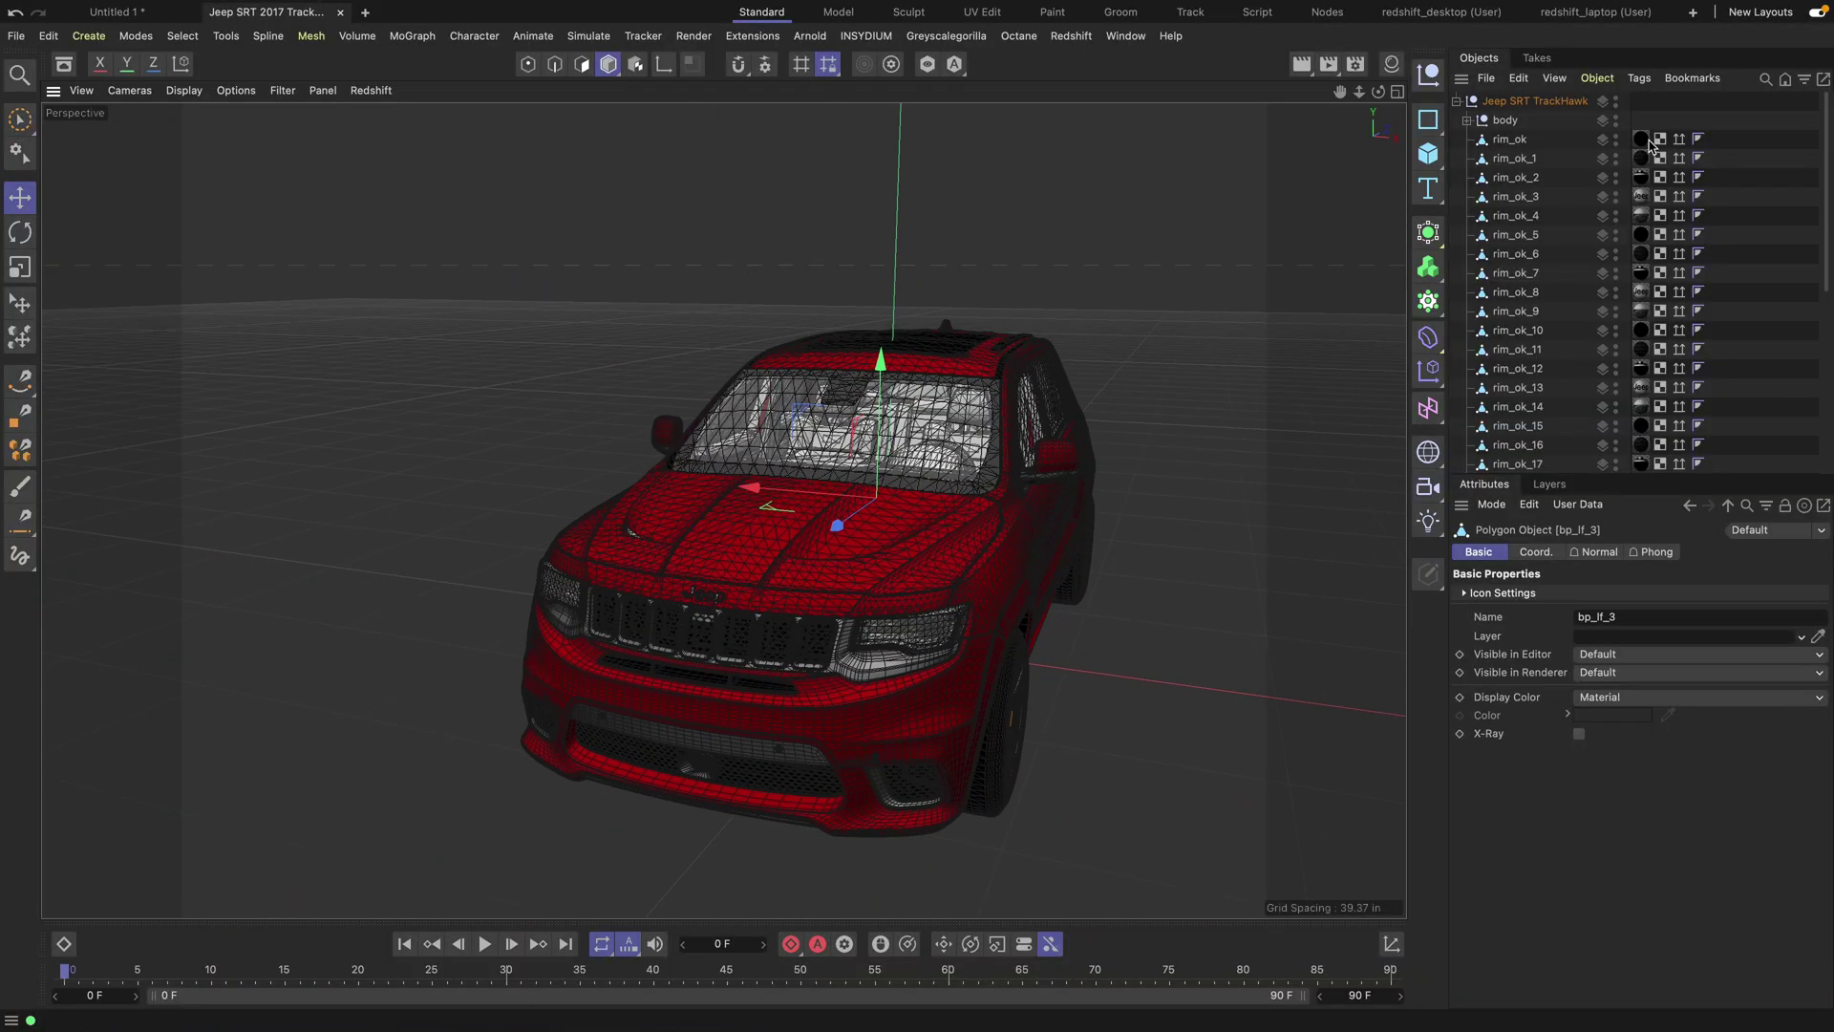
pyautogui.click(1517, 122)
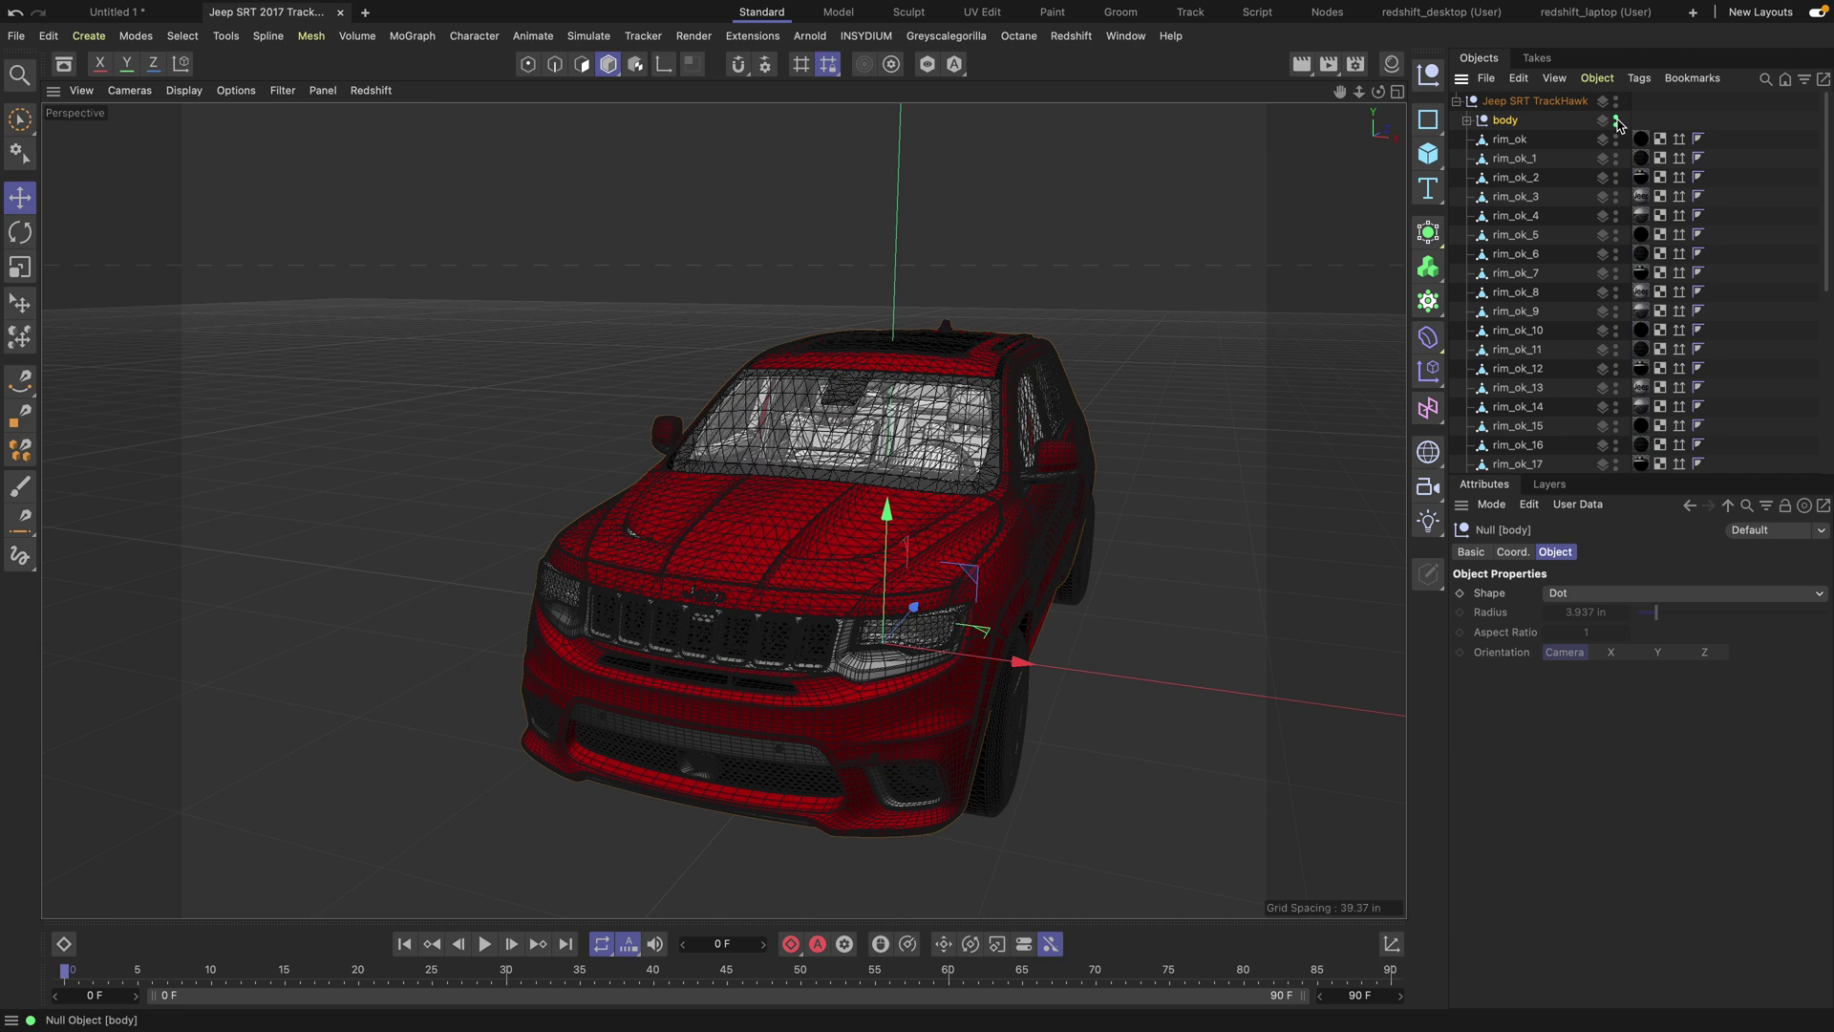
pyautogui.keyDown('alt'); pyautogui.click(1618, 120); pyautogui.keyUp('alt')
pyautogui.keyDown('alt'); pyautogui.moveTo(974, 634); pyautogui.dragTo(836, 608); pyautogui.keyUp('alt')
pyautogui.keyDown('alt'); pyautogui.moveTo(1105, 865); pyautogui.dragTo(841, 712, button='middle'); pyautogui.keyUp('alt')
pyautogui.keyDown('alt'); pyautogui.moveTo(769, 594); pyautogui.dragTo(850, 574, button='right'); pyautogui.keyUp('alt')
pyautogui.keyDown('alt'); pyautogui.moveTo(776, 574); pyautogui.dragTo(803, 456); pyautogui.keyUp('alt')
pyautogui.click(802, 456)
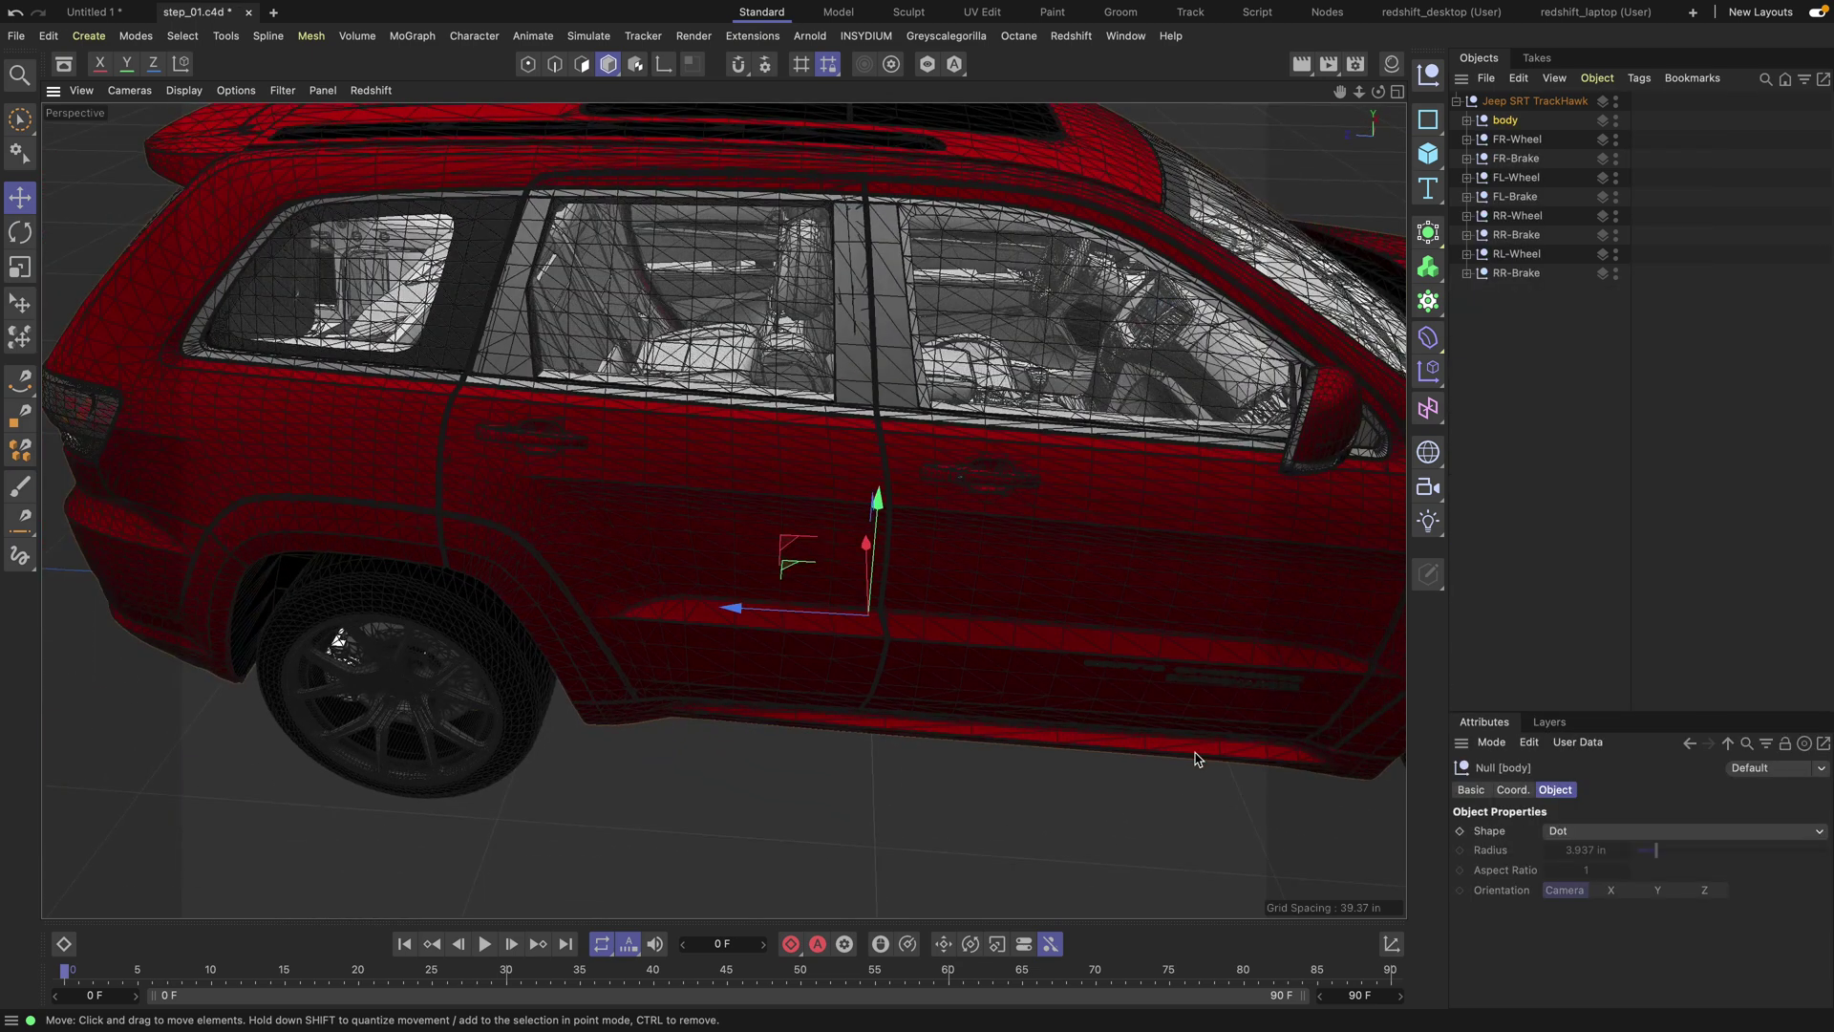
pyautogui.keyDown('alt'); pyautogui.moveTo(1154, 372); pyautogui.dragTo(965, 372); pyautogui.keyUp('alt')
pyautogui.keyDown('alt'); pyautogui.moveTo(965, 373); pyautogui.dragTo(520, 475, button='middle'); pyautogui.keyUp('alt')
pyautogui.keyDown('alt'); pyautogui.moveTo(520, 475); pyautogui.dragTo(522, 453); pyautogui.keyUp('alt')
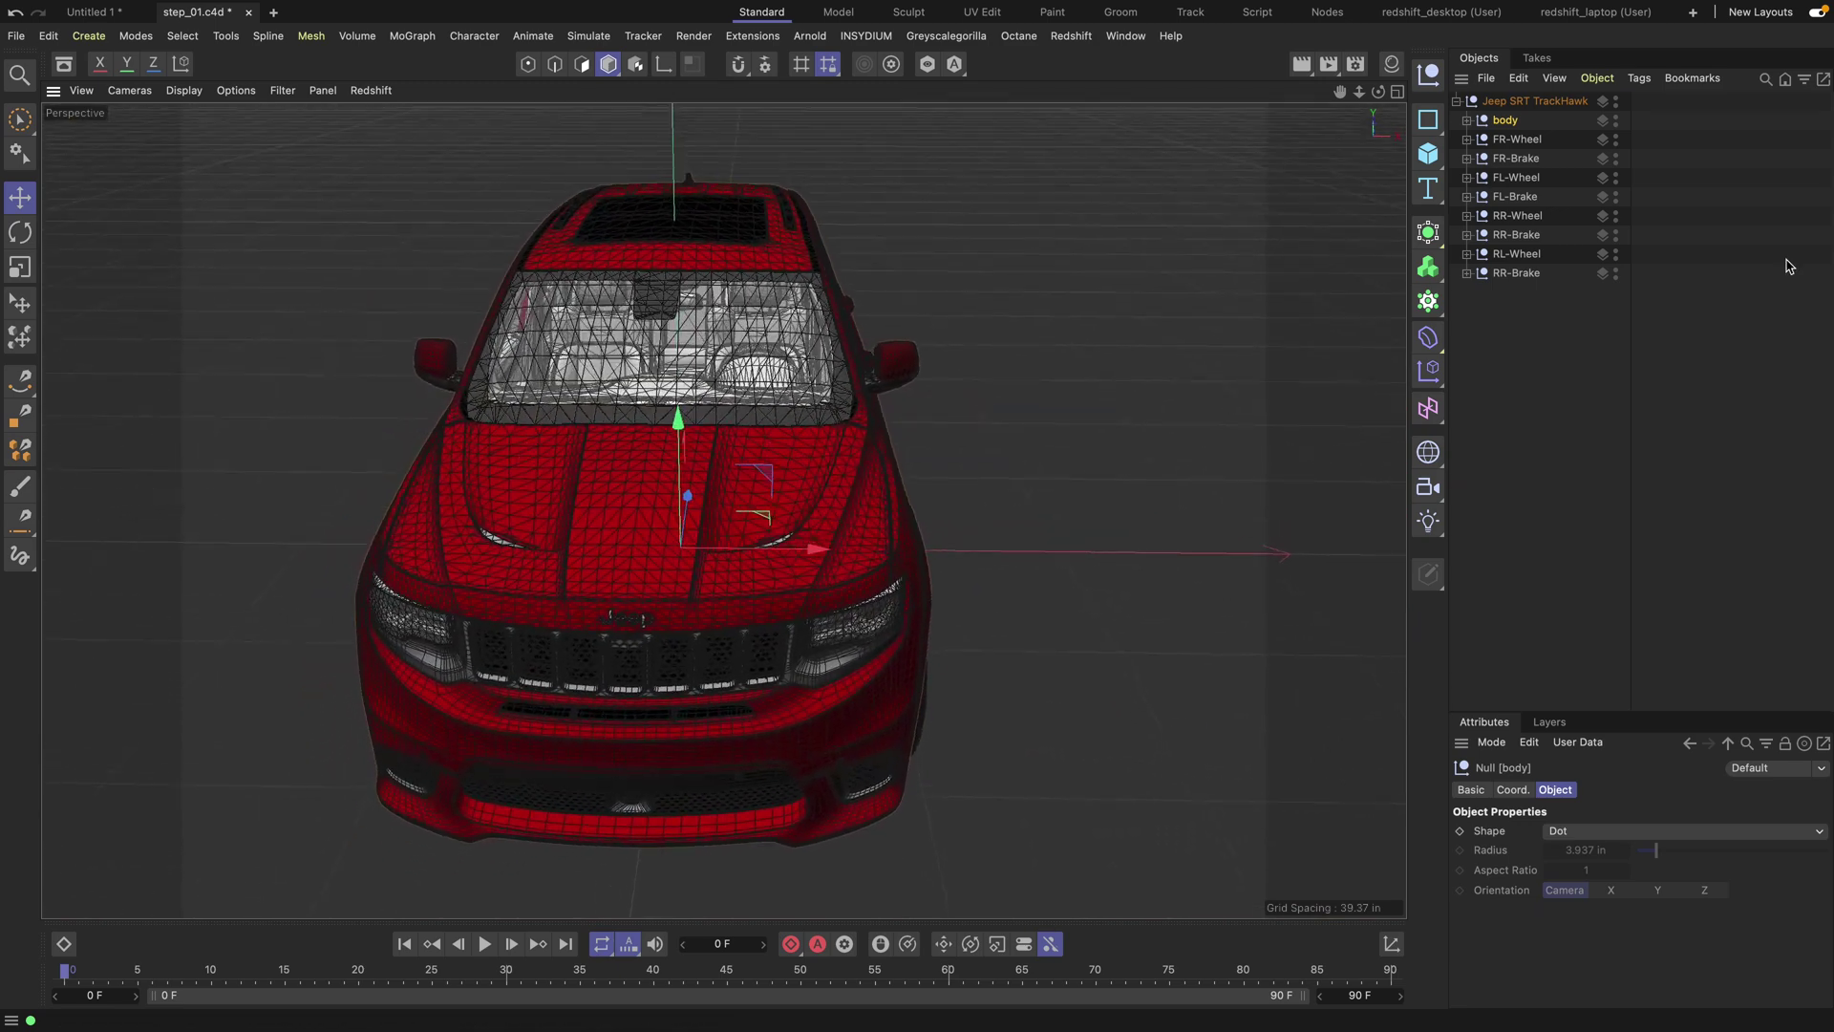
# Isolate the FR-Wheel group and examine the rim and tyre parts it contains.
pyautogui.click(1518, 139)
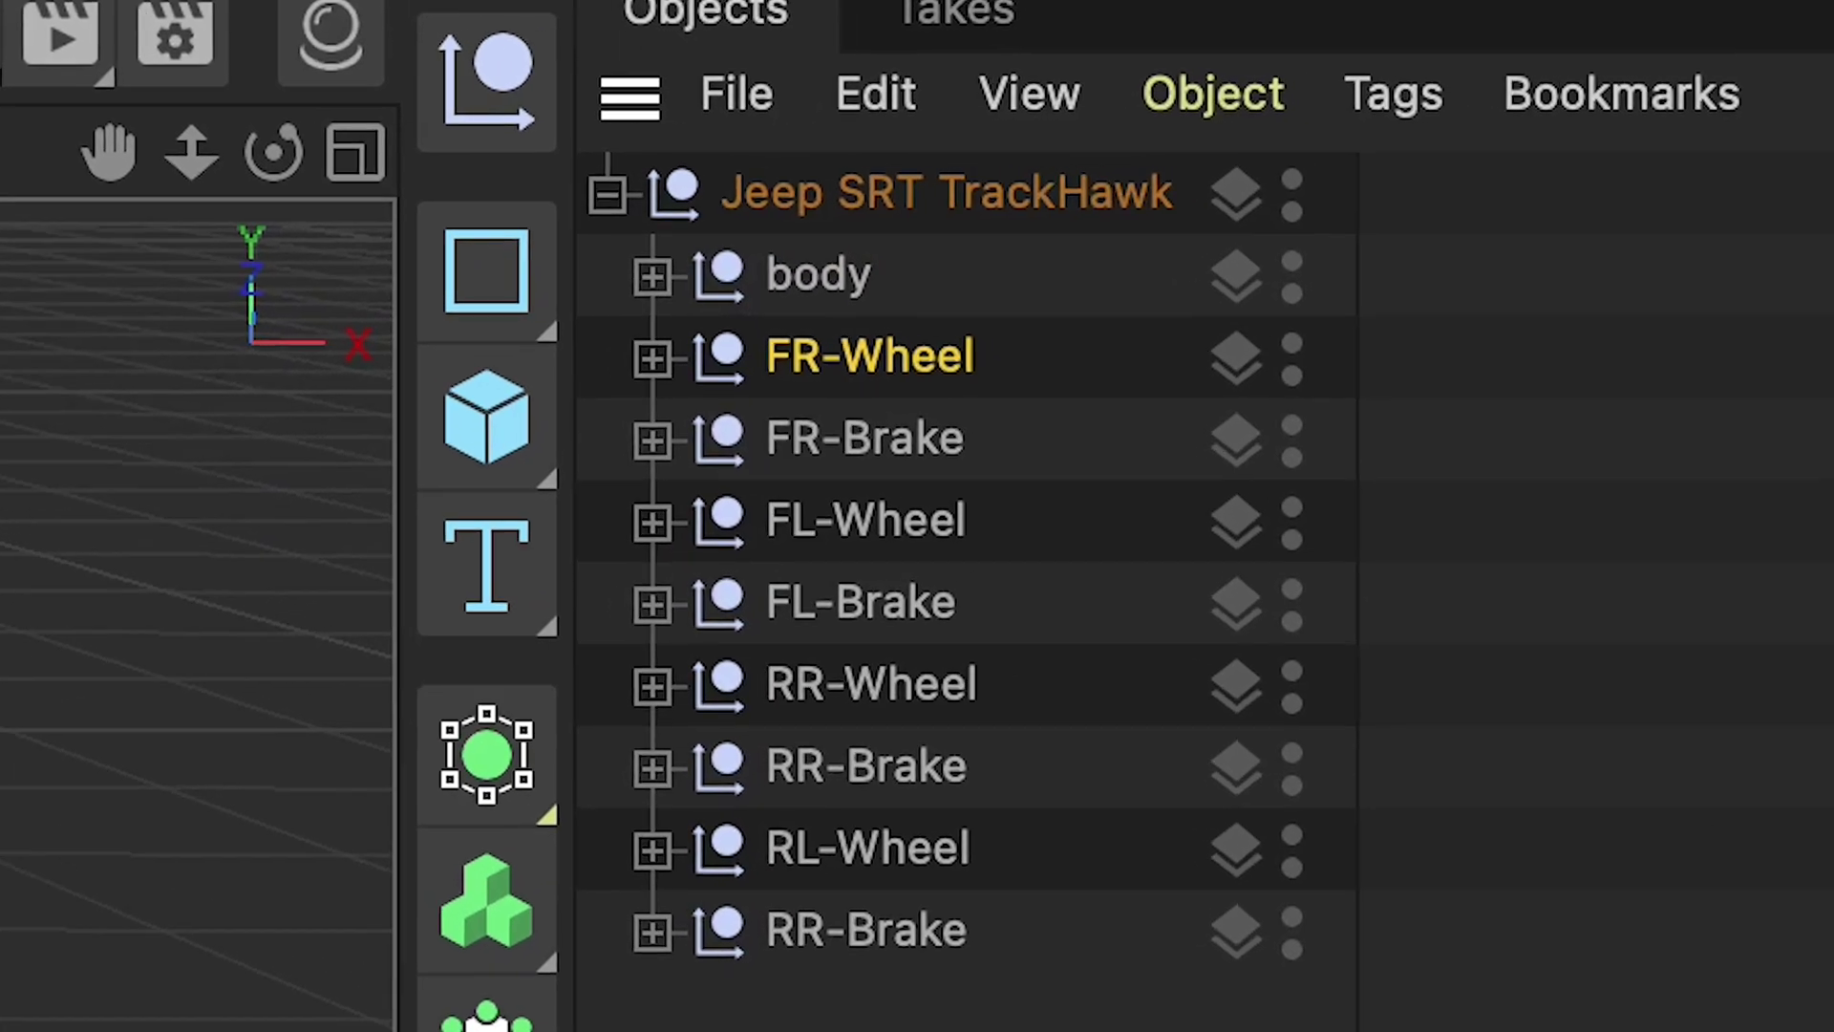
pyautogui.click(1161, 421)
pyautogui.click(912, 352)
pyautogui.keyDown('alt'); pyautogui.moveTo(349, 563); pyautogui.dragTo(249, 487); pyautogui.keyUp('alt')
pyautogui.click(654, 360)
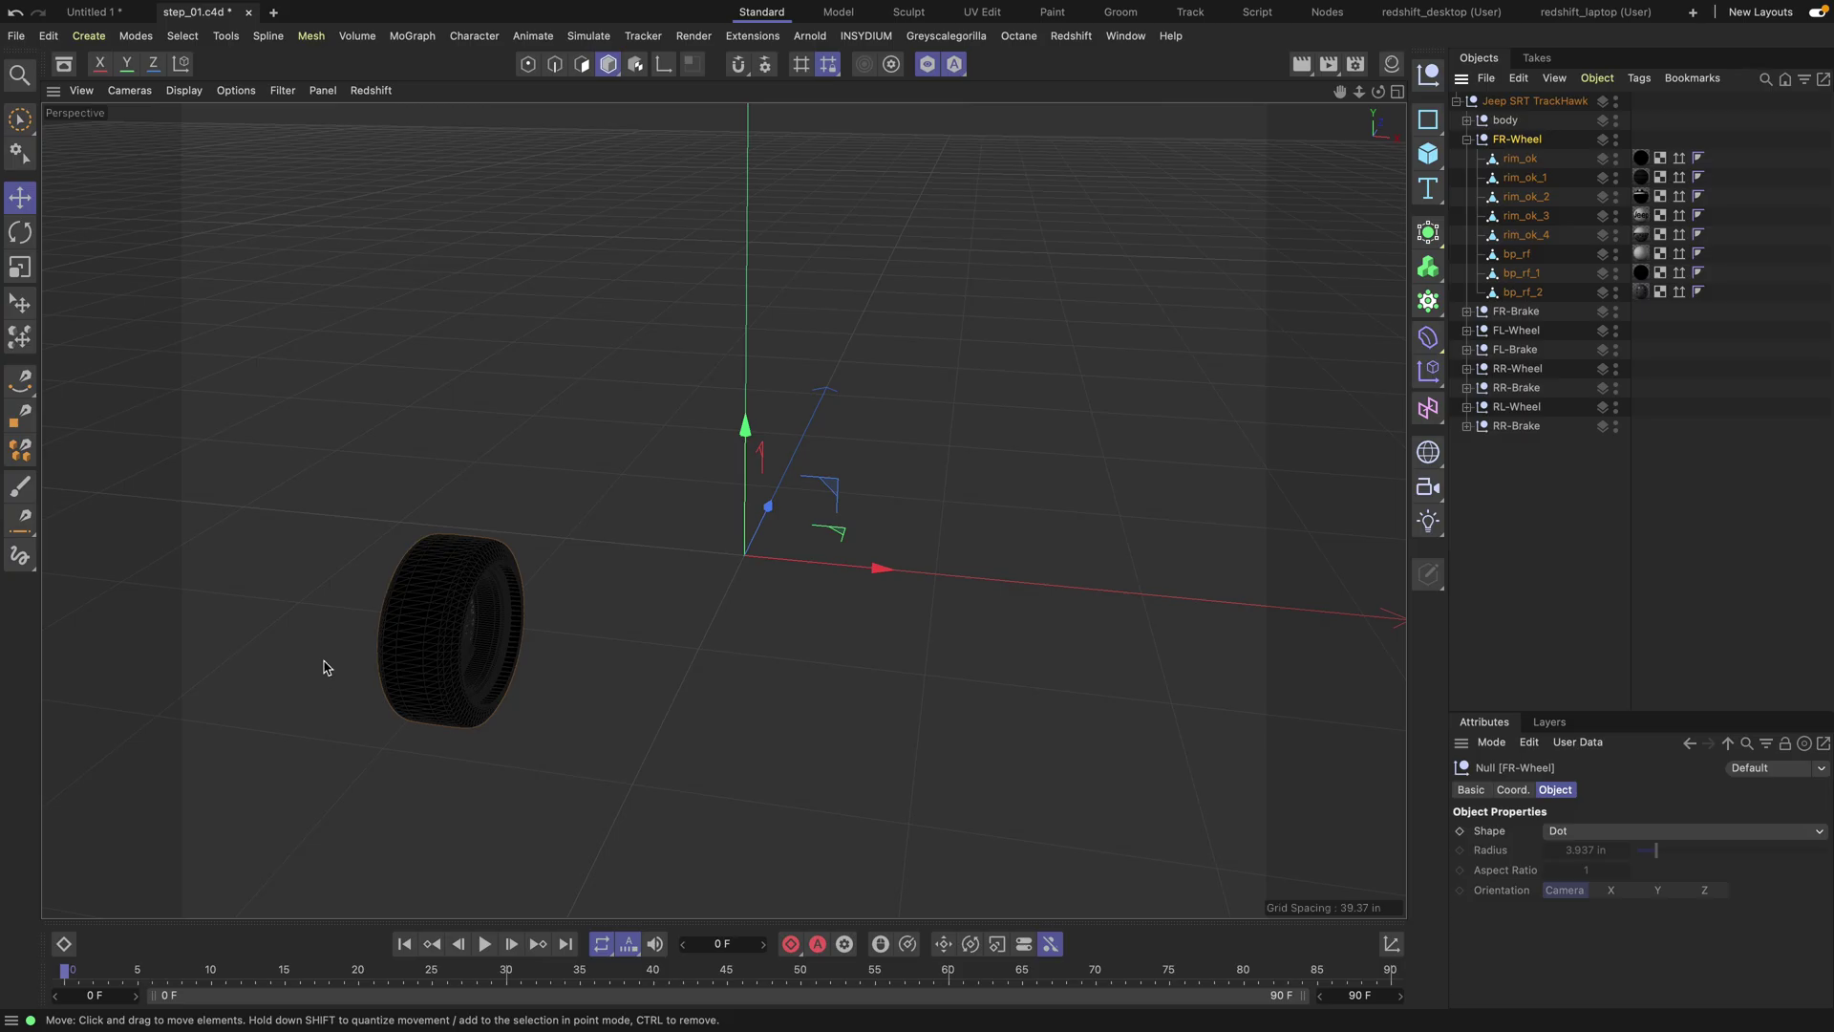
pyautogui.keyDown('alt'); pyautogui.moveTo(385, 643); pyautogui.dragTo(483, 626); pyautogui.keyUp('alt')
pyautogui.keyDown('alt'); pyautogui.moveTo(484, 626); pyautogui.dragTo(843, 618, button='middle'); pyautogui.keyUp('alt')
pyautogui.keyDown('alt'); pyautogui.moveTo(843, 617); pyautogui.dragTo(941, 635); pyautogui.keyUp('alt')
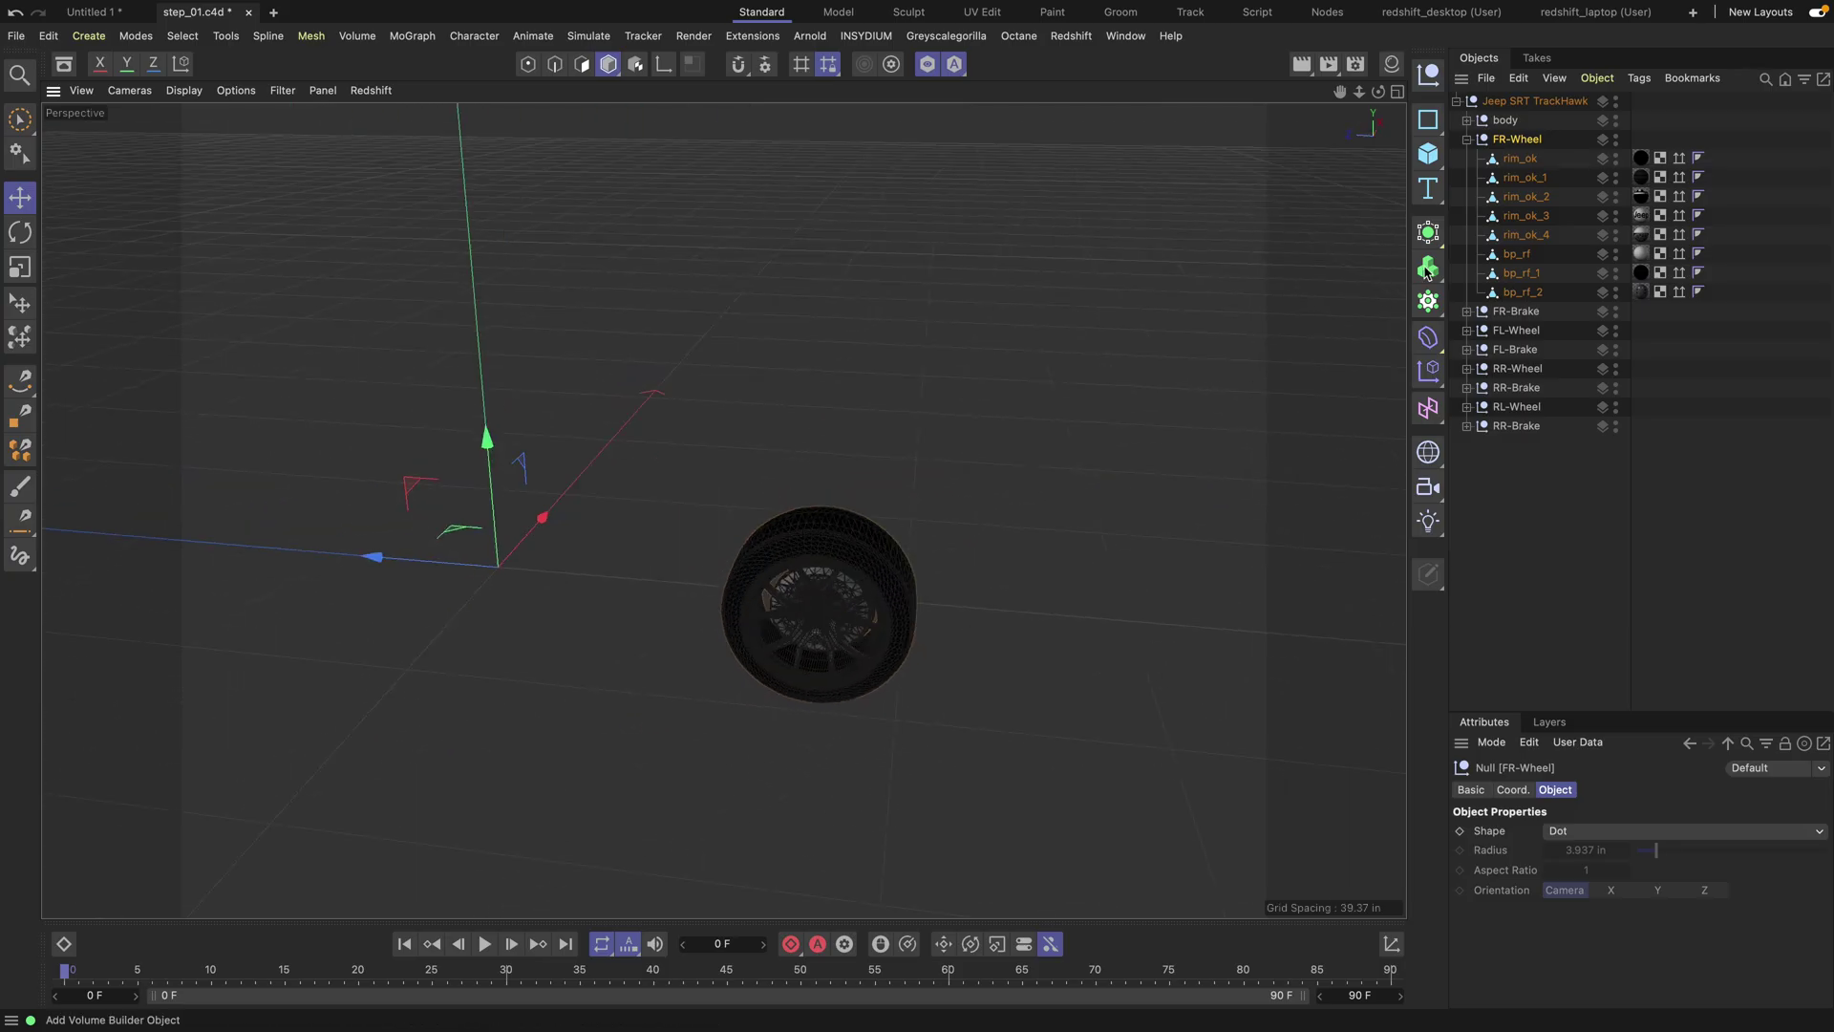
pyautogui.click(1467, 140)
# Examine the FR-Brake, FL-Wheel and FL-Brake groups in isolation.
pyautogui.click(1502, 158)
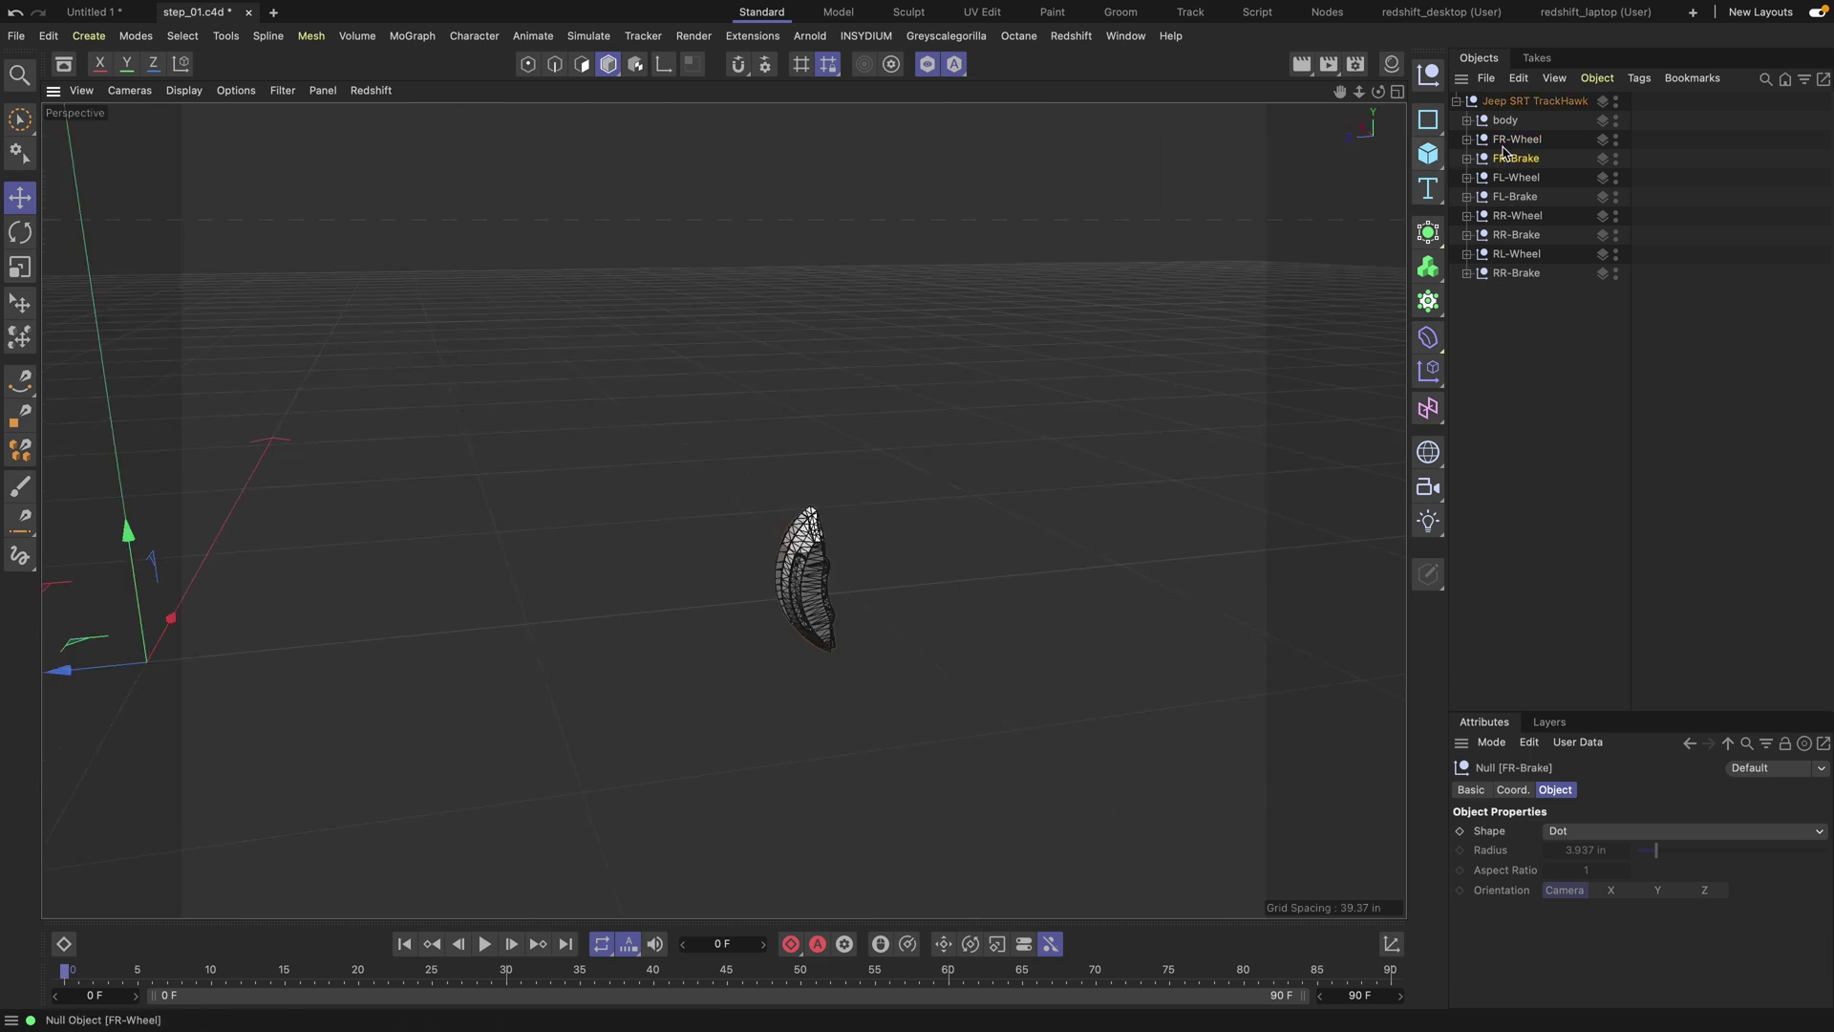
pyautogui.click(1530, 180)
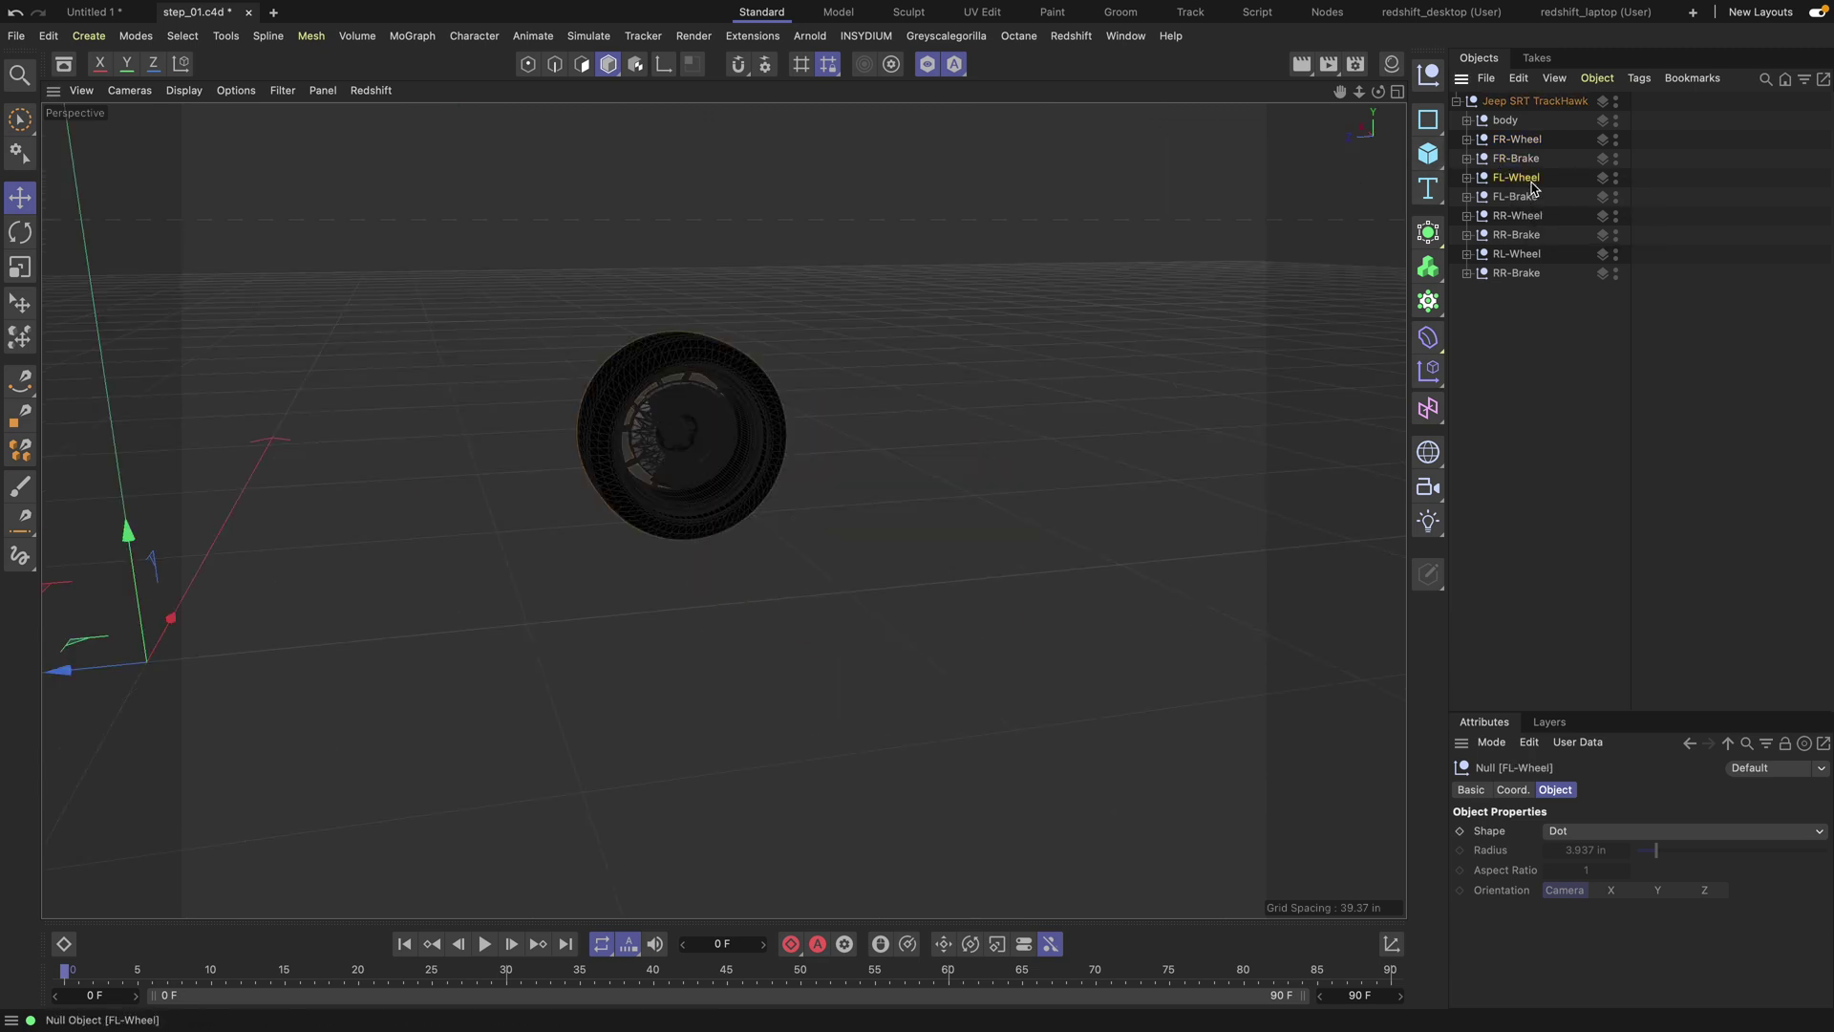
pyautogui.keyDown('alt'); pyautogui.moveTo(751, 450); pyautogui.dragTo(451, 475); pyautogui.keyUp('alt')
pyautogui.keyDown('alt'); pyautogui.moveTo(1058, 400); pyautogui.dragTo(602, 387); pyautogui.keyUp('alt')
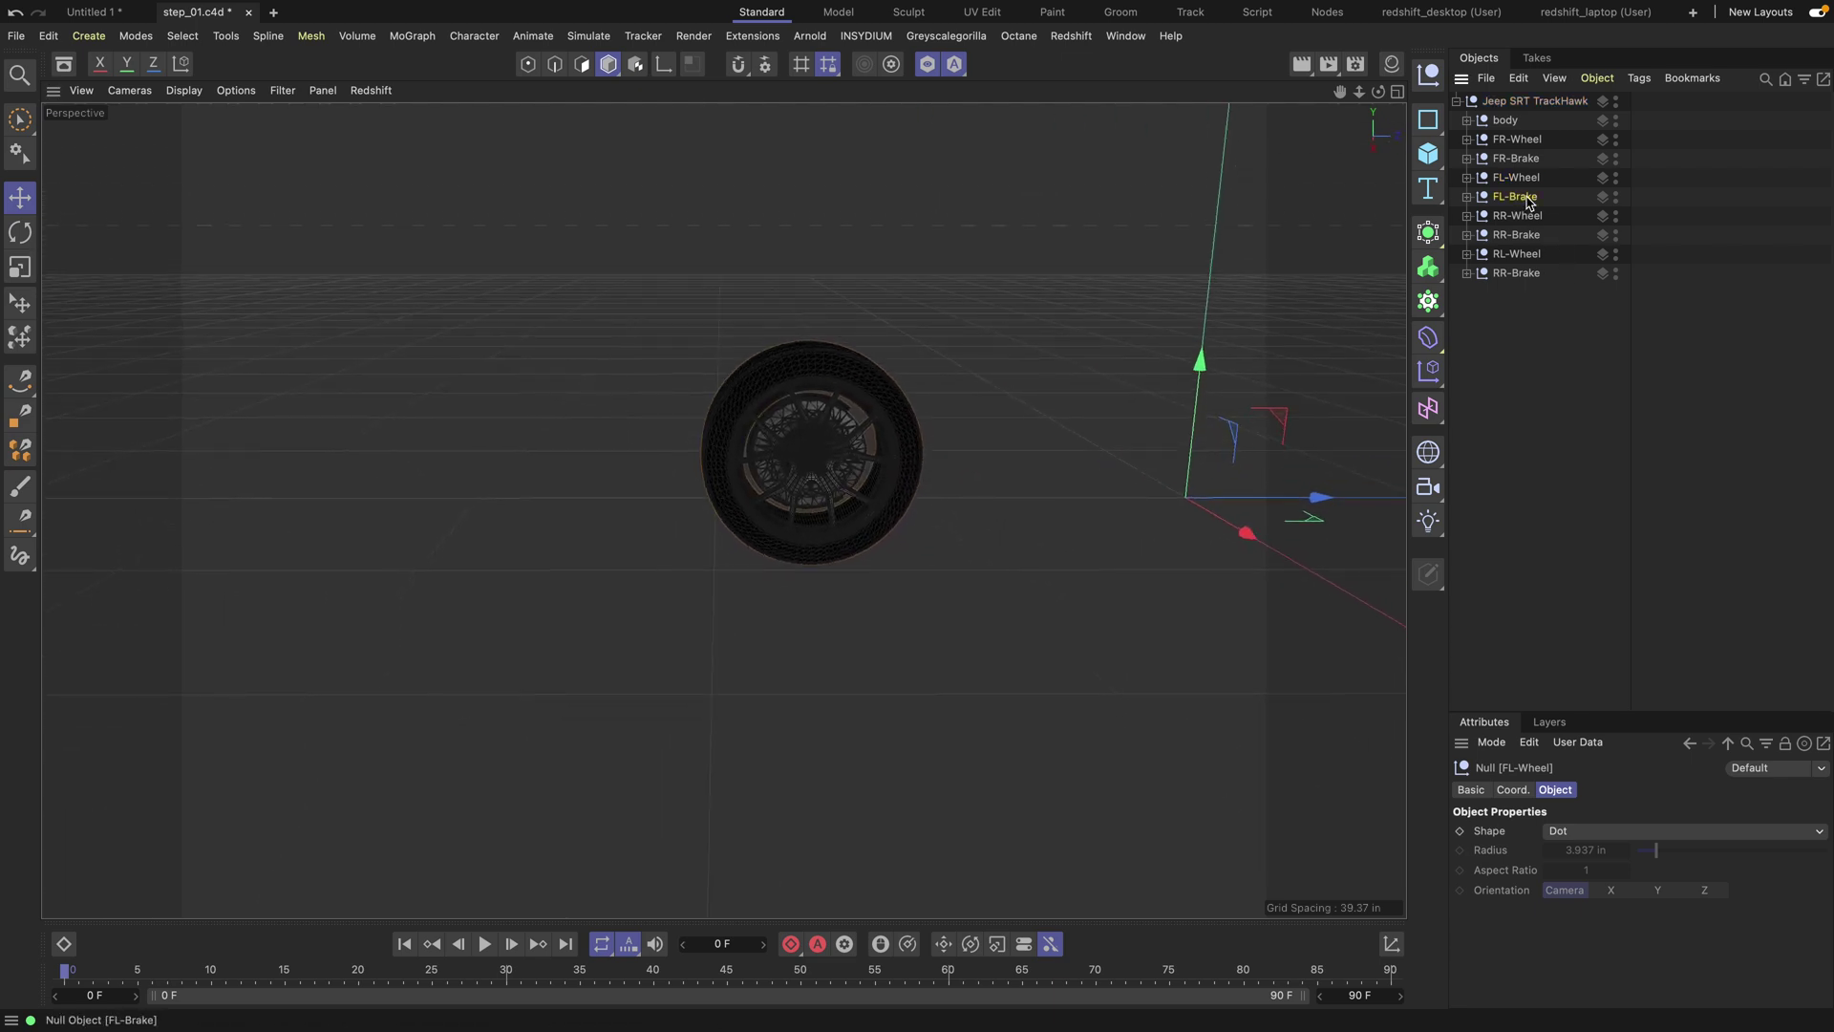
pyautogui.click(1527, 197)
# Examine the RR-Wheel, RR-Brake and RL-Wheel groups in isolation from several angles.
pyautogui.click(1518, 216)
pyautogui.keyDown('alt'); pyautogui.moveTo(1117, 413); pyautogui.dragTo(1041, 598); pyautogui.keyUp('alt')
pyautogui.keyDown('alt'); pyautogui.moveTo(731, 627); pyautogui.dragTo(866, 597, button='right'); pyautogui.keyUp('alt')
pyautogui.click(1517, 235)
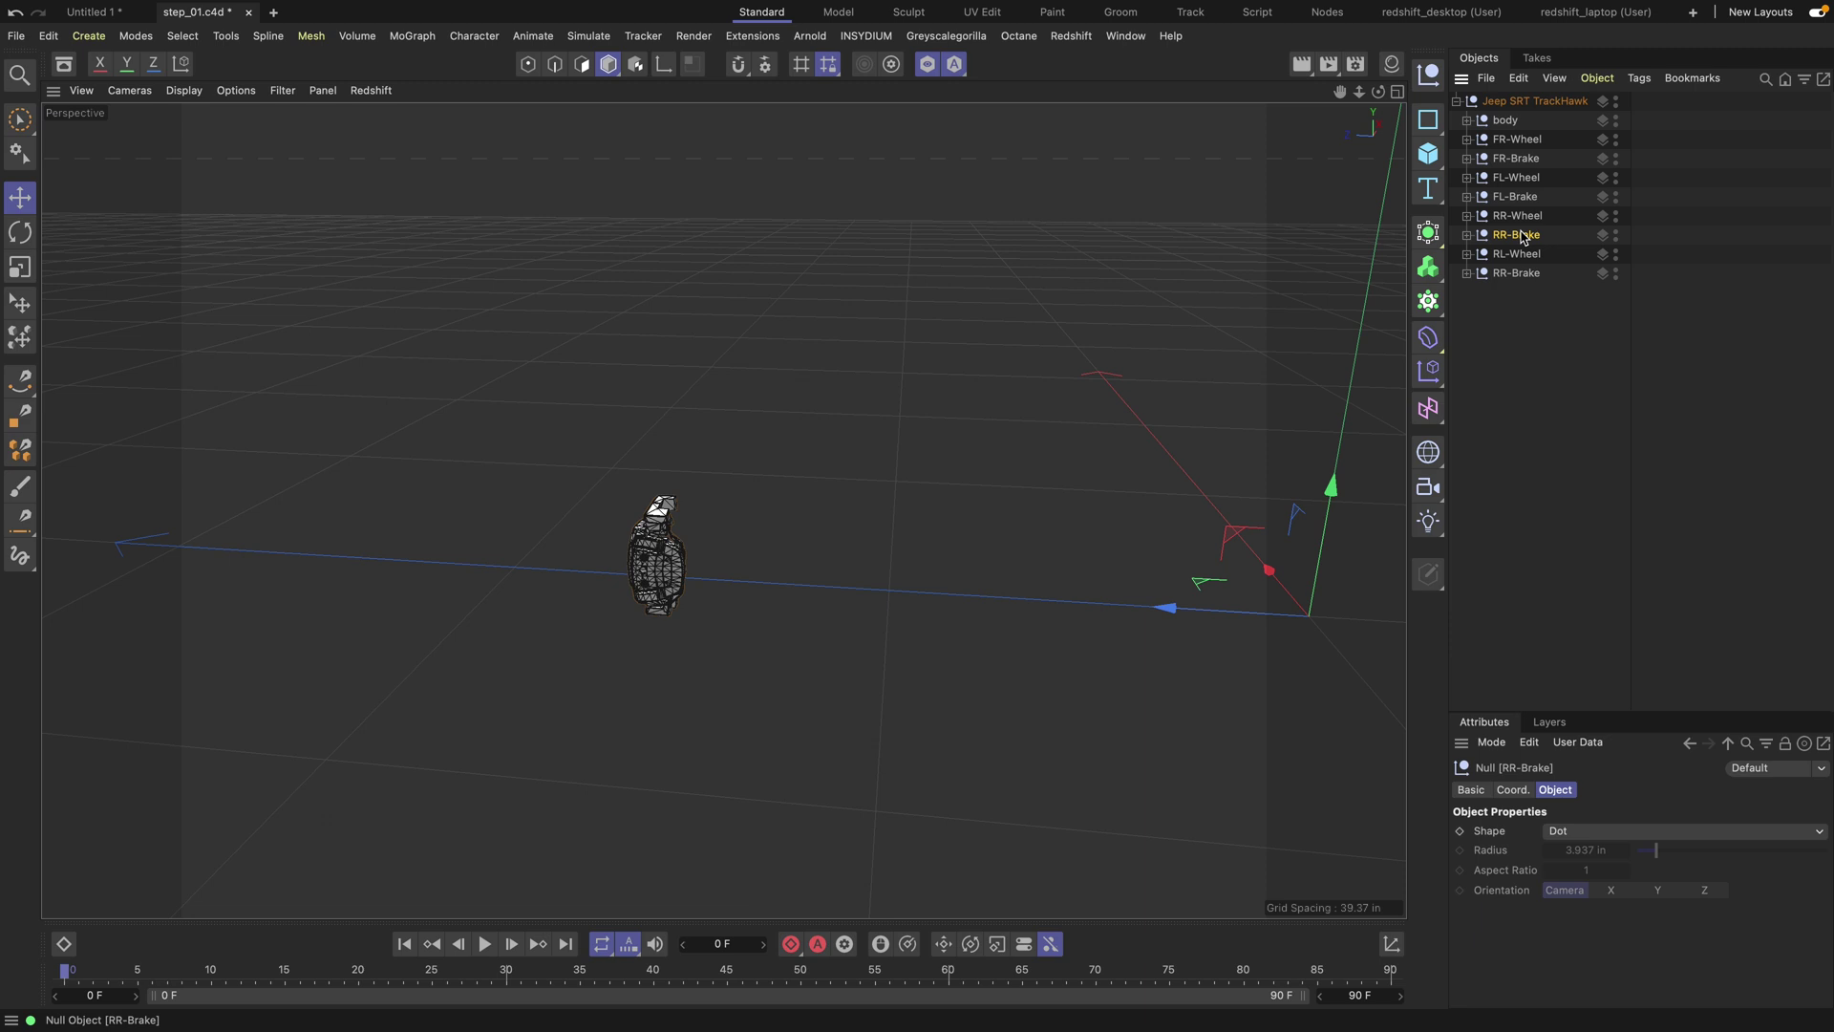
pyautogui.keyDown('alt'); pyautogui.moveTo(770, 555); pyautogui.dragTo(578, 582); pyautogui.keyUp('alt')
pyautogui.click(1511, 256)
pyautogui.scroll(-3, 646, 626)
pyautogui.keyDown('alt'); pyautogui.moveTo(1314, 516); pyautogui.dragTo(755, 525, button='middle'); pyautogui.keyUp('alt')
pyautogui.keyDown('alt'); pyautogui.moveTo(927, 548); pyautogui.dragTo(590, 573, button='middle'); pyautogui.keyUp('alt')
pyautogui.keyDown('alt'); pyautogui.moveTo(611, 605); pyautogui.dragTo(550, 717); pyautogui.keyUp('alt')
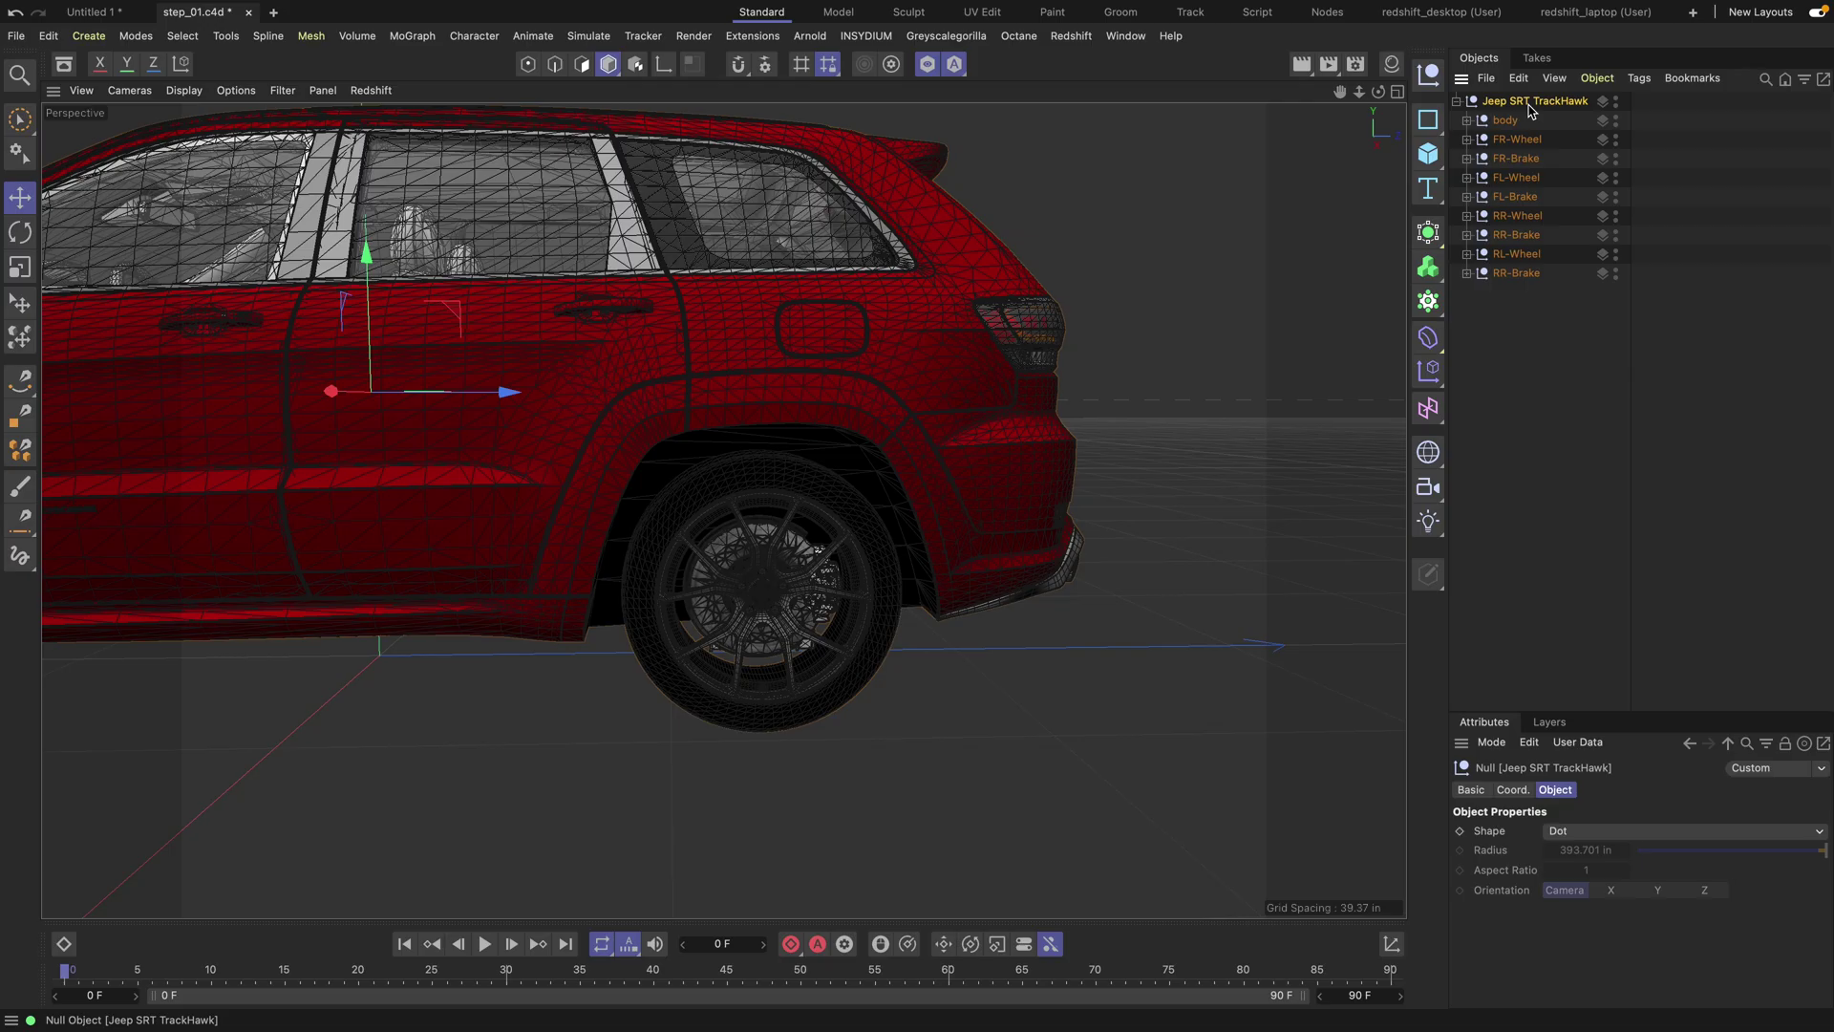
# Review the complete Jeep SRT TrackHawk hierarchy with all its parts shown, from the rear around to the front.
pyautogui.scroll(-3, 741, 602)
pyautogui.keyDown('alt'); pyautogui.moveTo(741, 602); pyautogui.dragTo(764, 647); pyautogui.keyUp('alt')
pyautogui.keyDown('alt'); pyautogui.moveTo(765, 646); pyautogui.dragTo(851, 603, button='right'); pyautogui.keyUp('alt')
pyautogui.keyDown('alt'); pyautogui.moveTo(898, 629); pyautogui.dragTo(1200, 647); pyautogui.keyUp('alt')
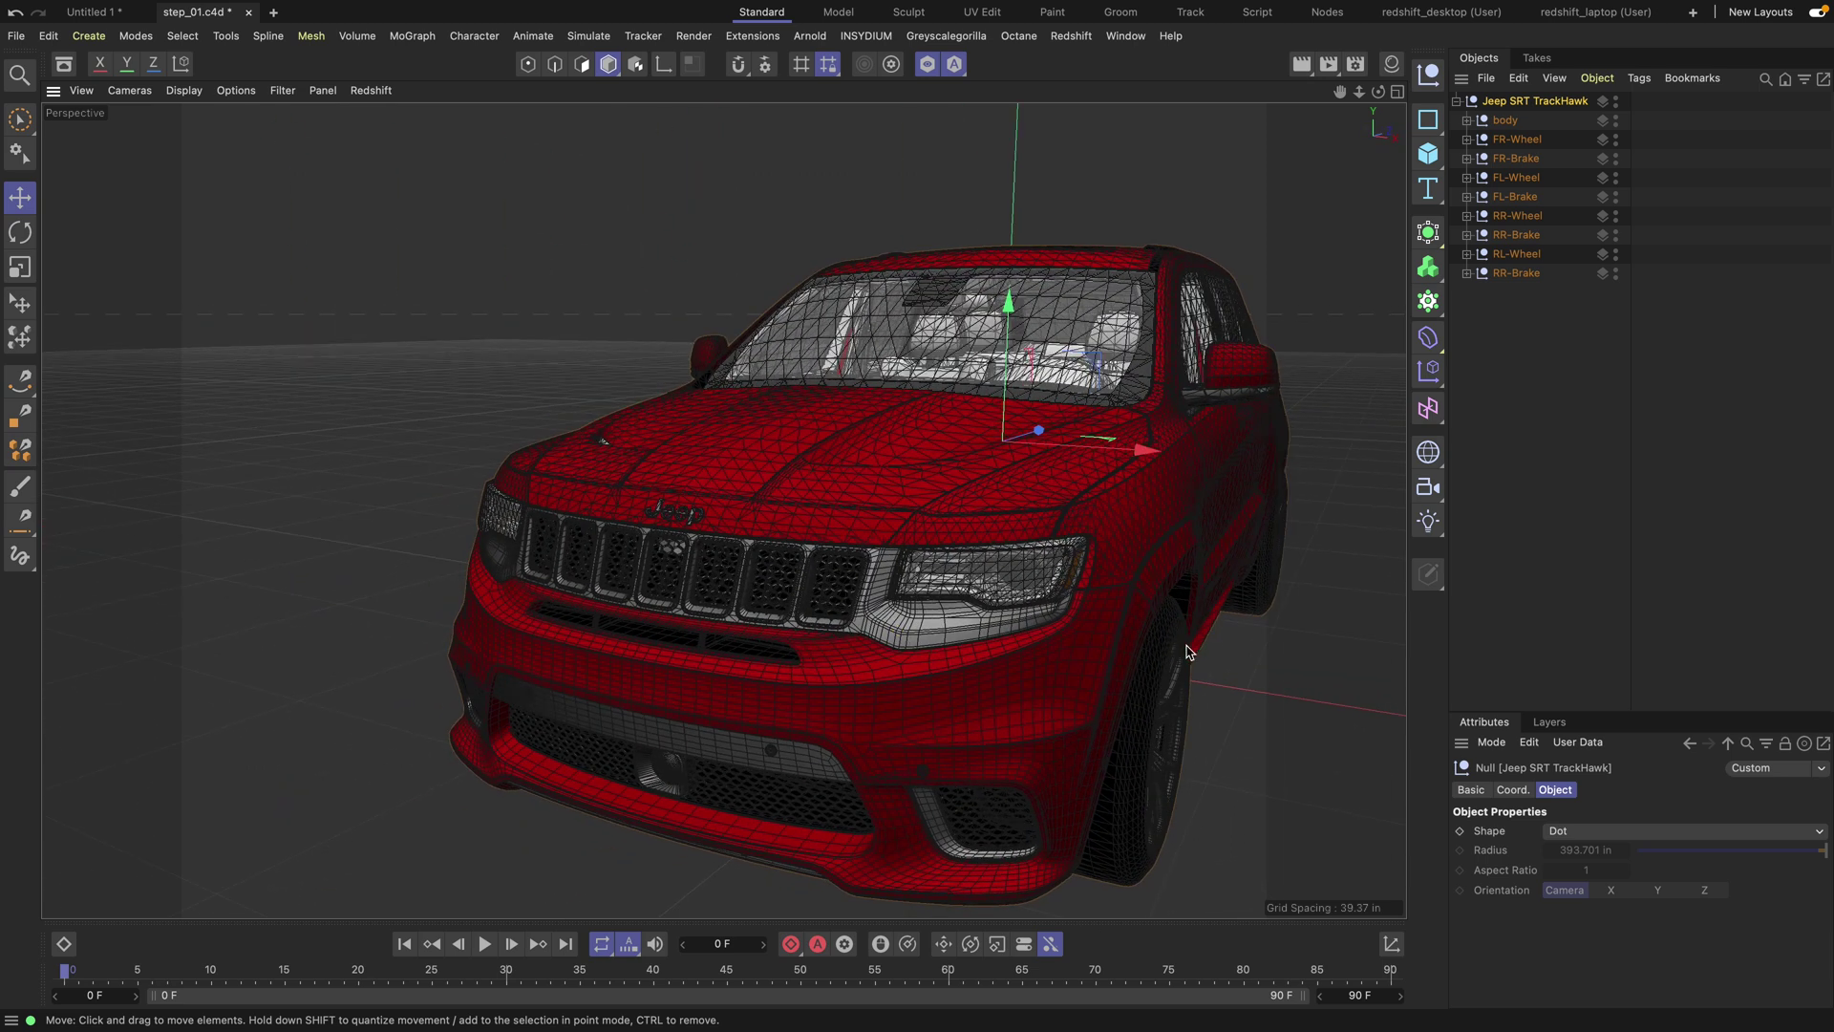
pyautogui.keyDown('alt'); pyautogui.moveTo(1200, 647); pyautogui.dragTo(1137, 635, button='right'); pyautogui.keyUp('alt')
pyautogui.keyDown('alt'); pyautogui.moveTo(1138, 634); pyautogui.dragTo(677, 698, button='middle'); pyautogui.keyUp('alt')
pyautogui.keyDown('alt'); pyautogui.moveTo(678, 700); pyautogui.dragTo(604, 682); pyautogui.keyUp('alt')
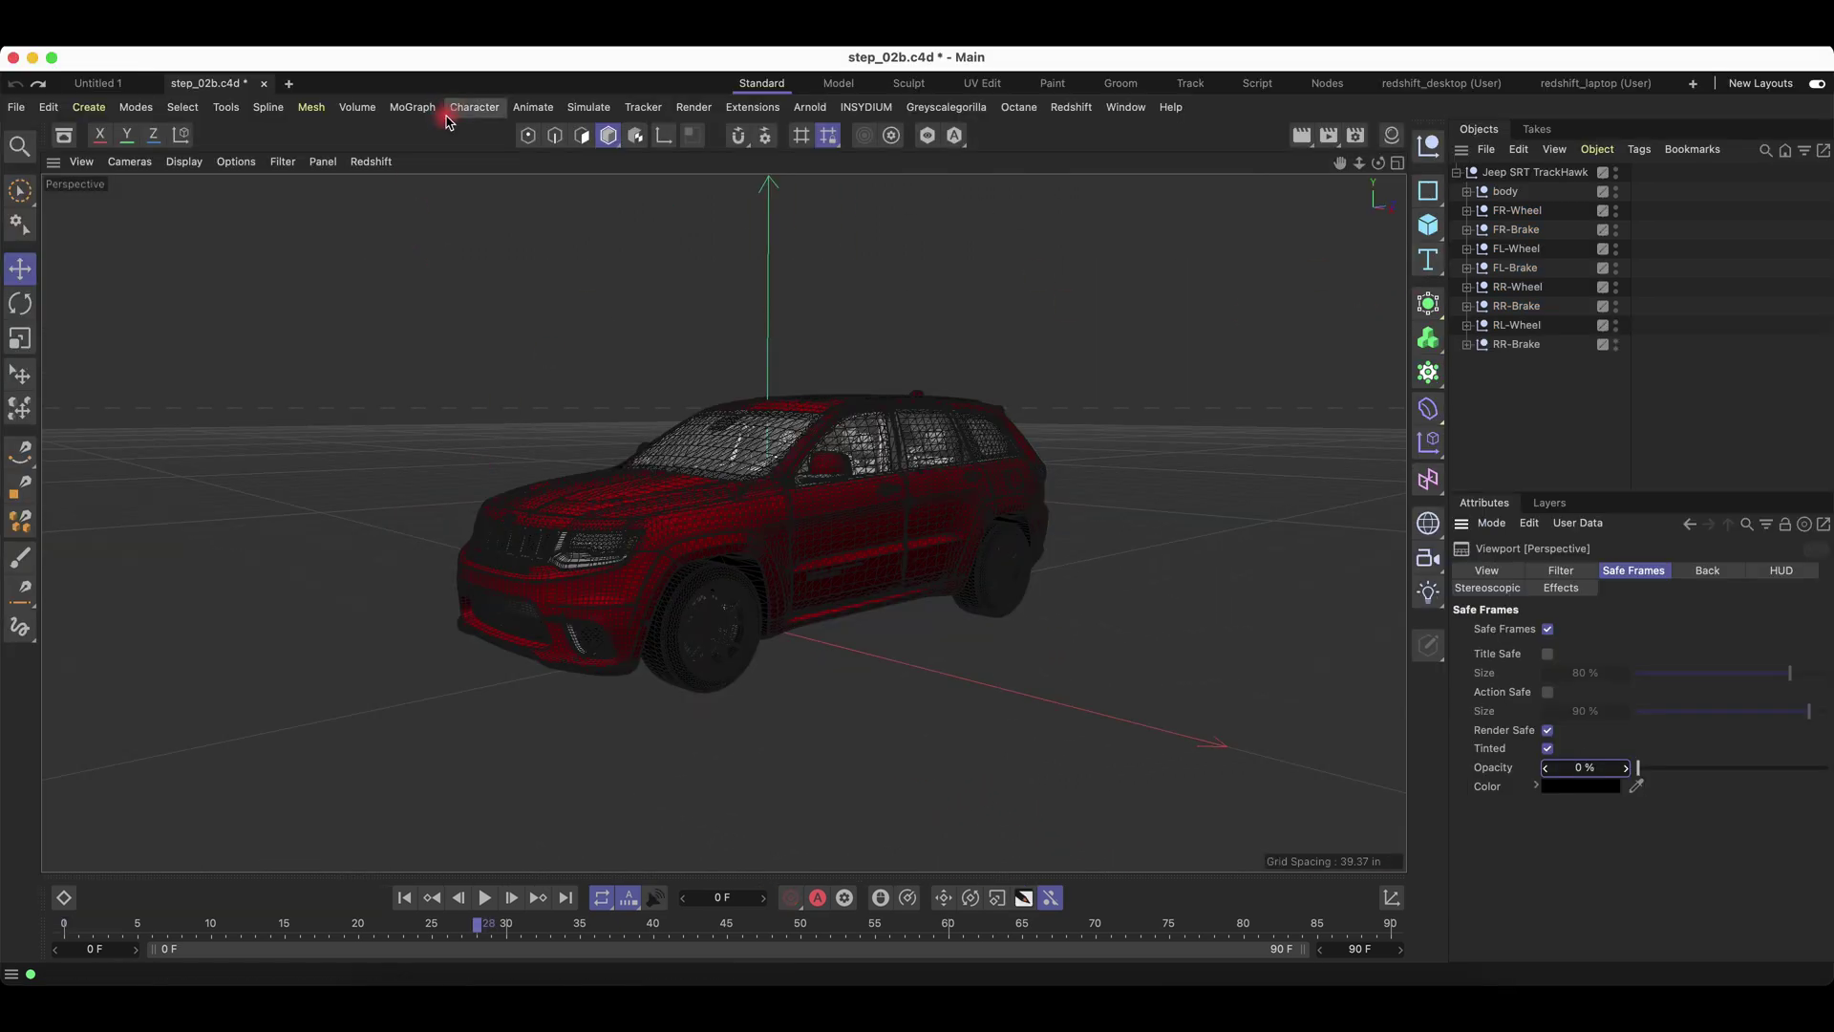
# Add a Character object to the scene and set its template to Car Rig.
pyautogui.click(474, 107)
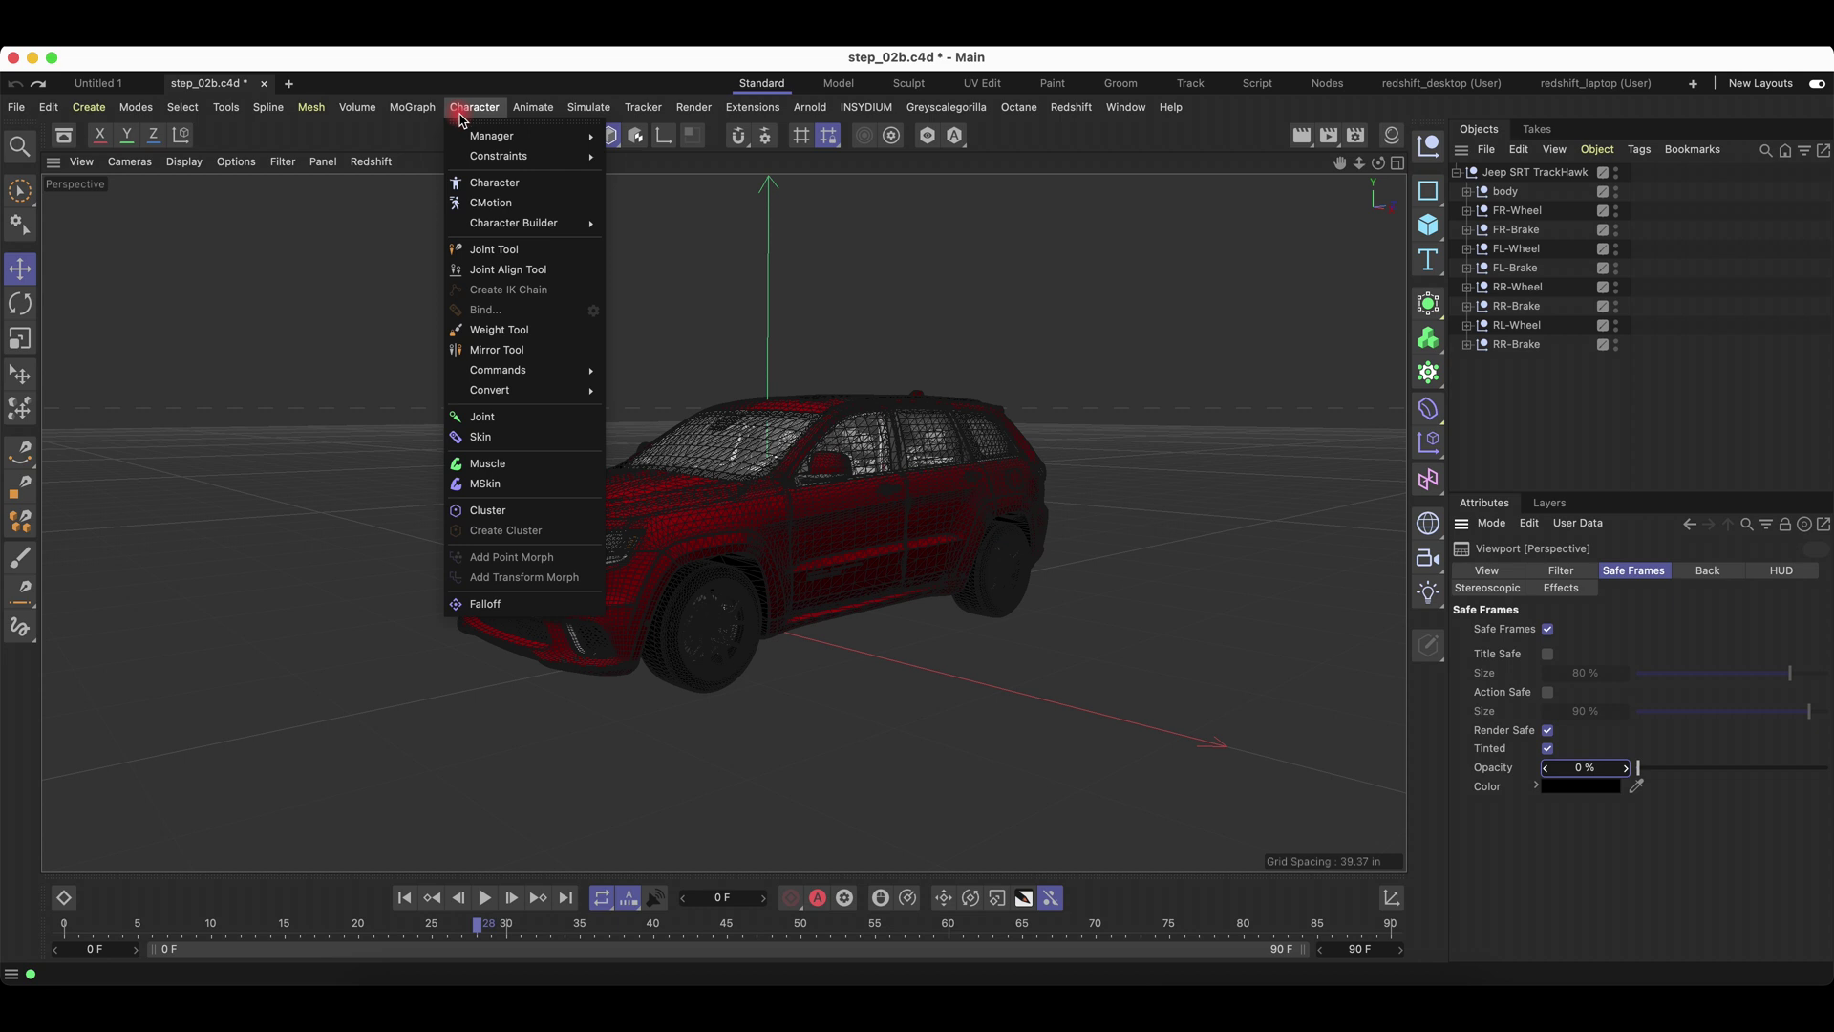
pyautogui.moveTo(510, 152)
pyautogui.click(536, 181)
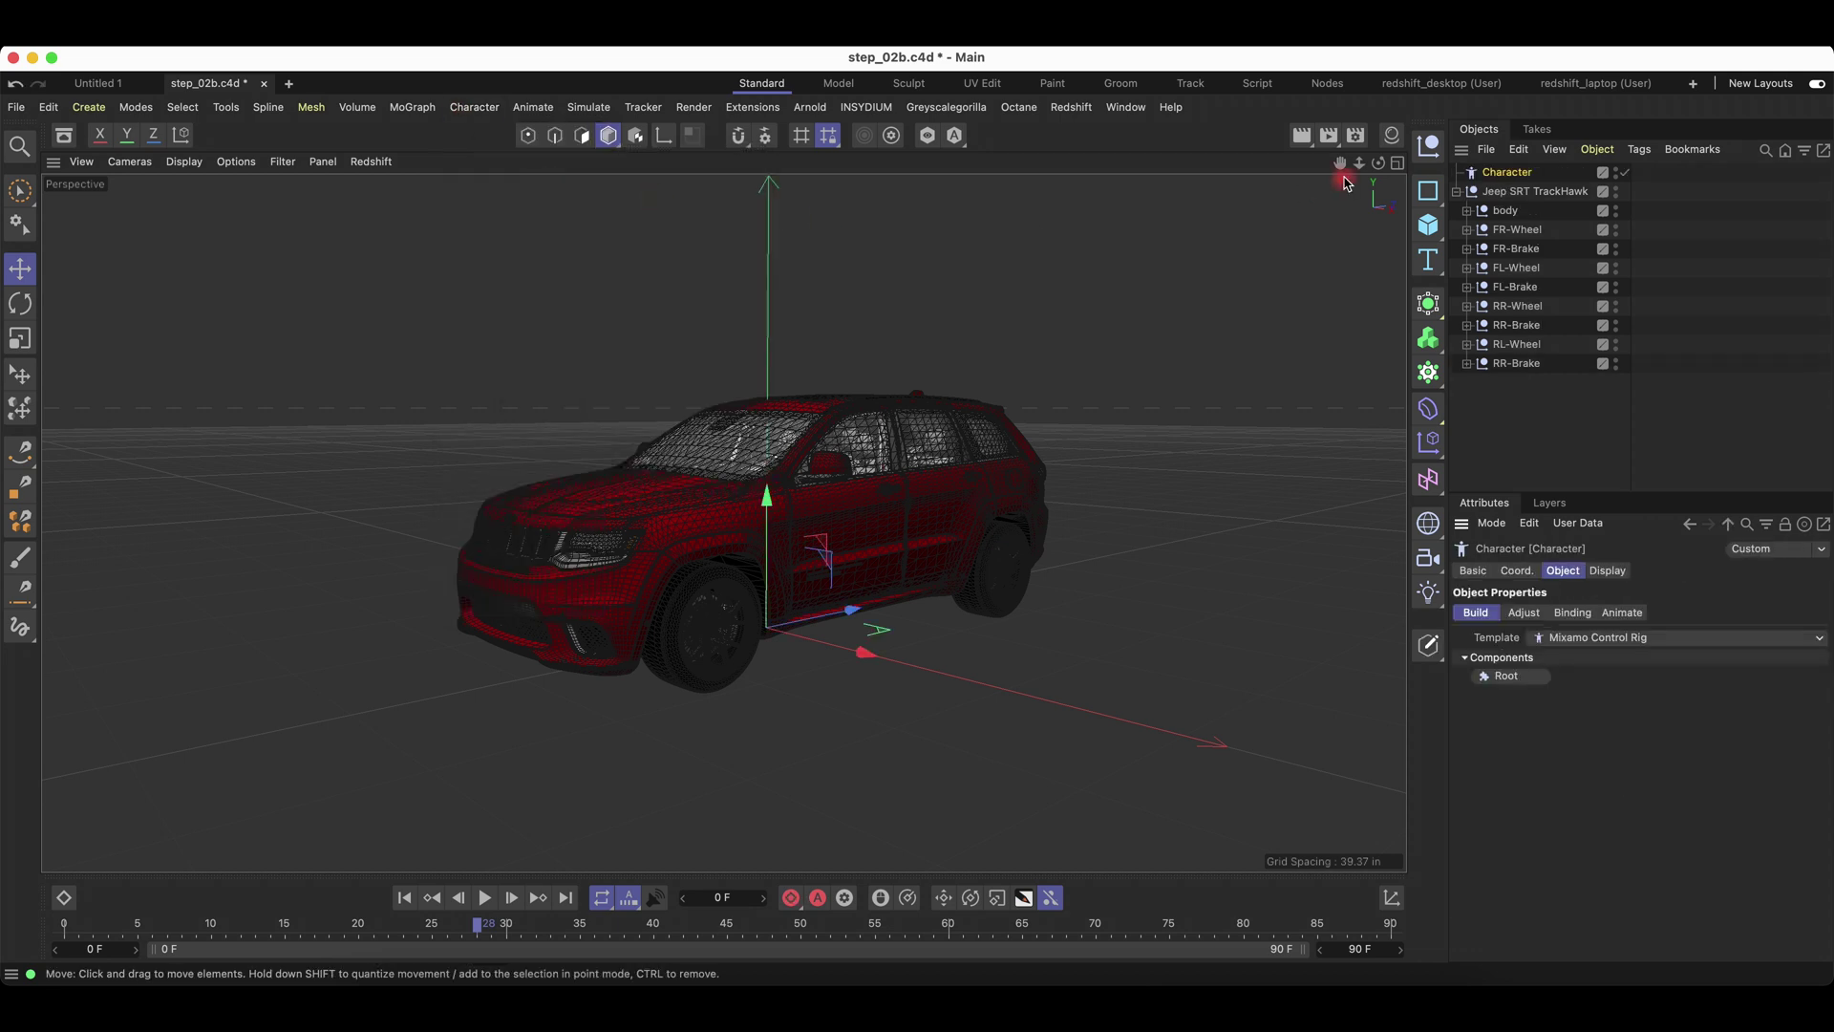
pyautogui.click(1670, 638)
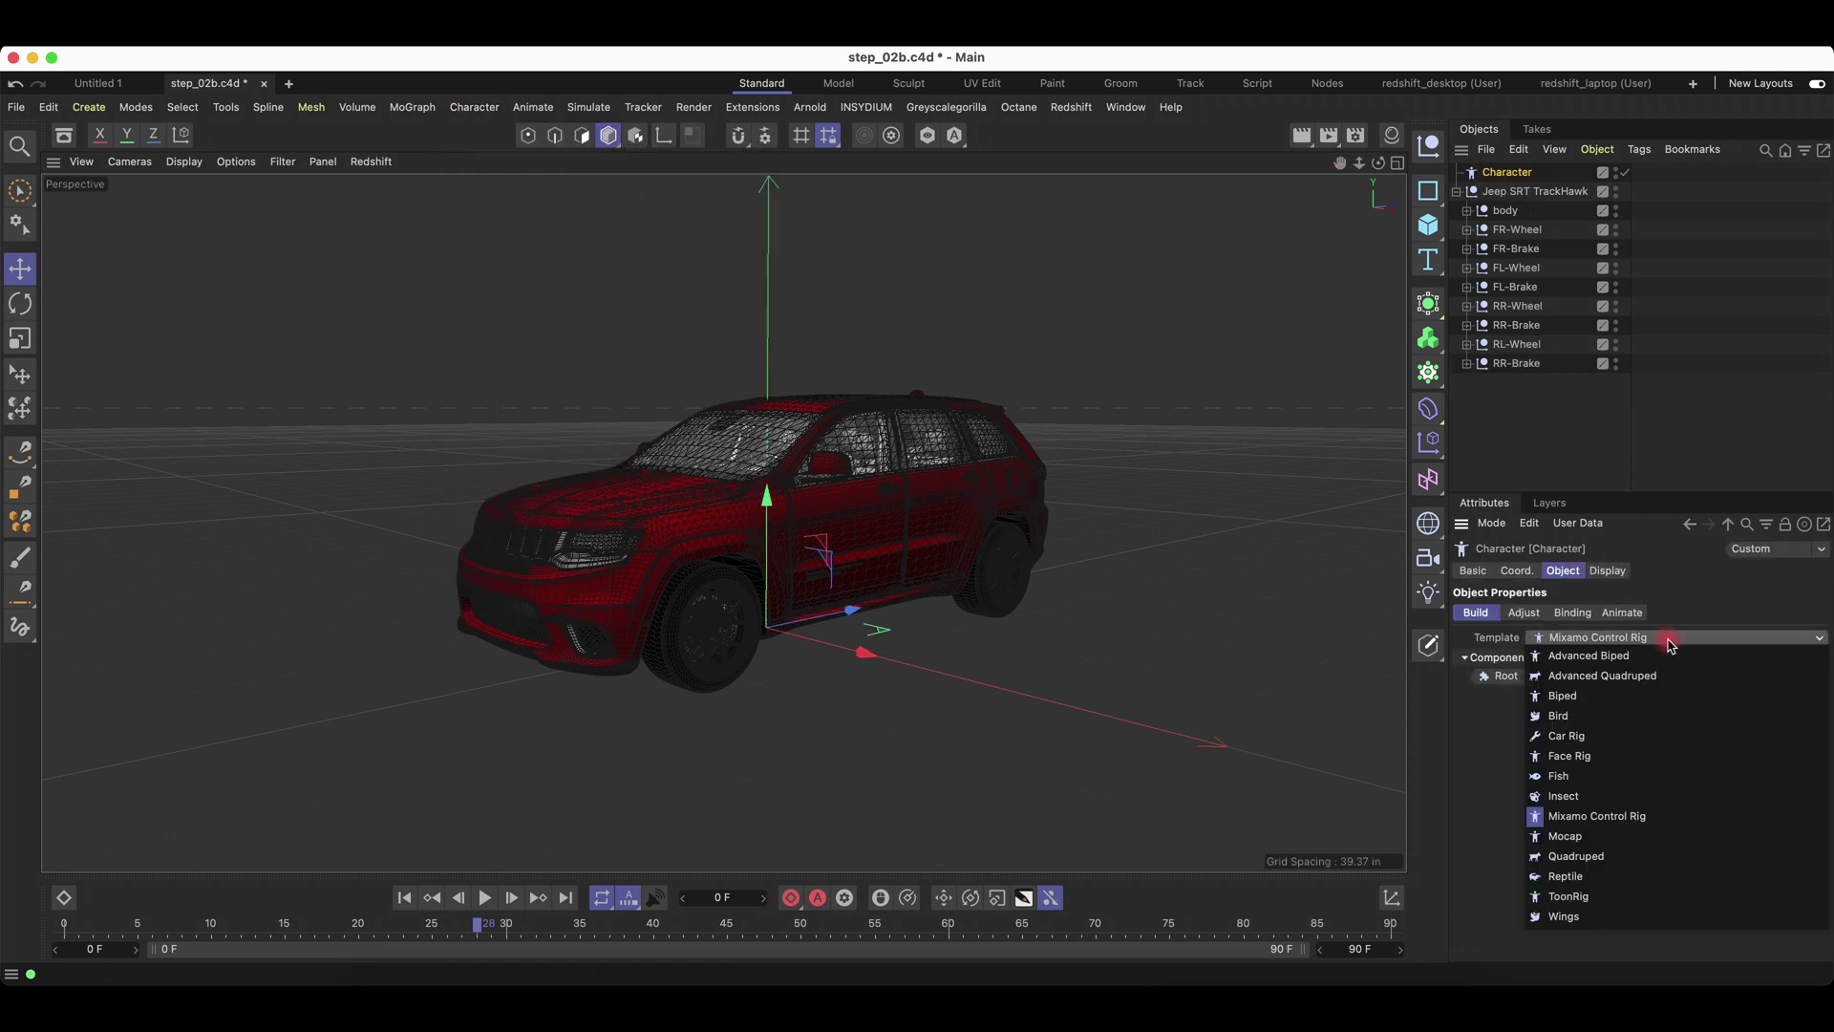
pyautogui.click(1604, 737)
# Add the Master component to the character and attach the Car Main component beneath it.
pyautogui.click(1525, 678)
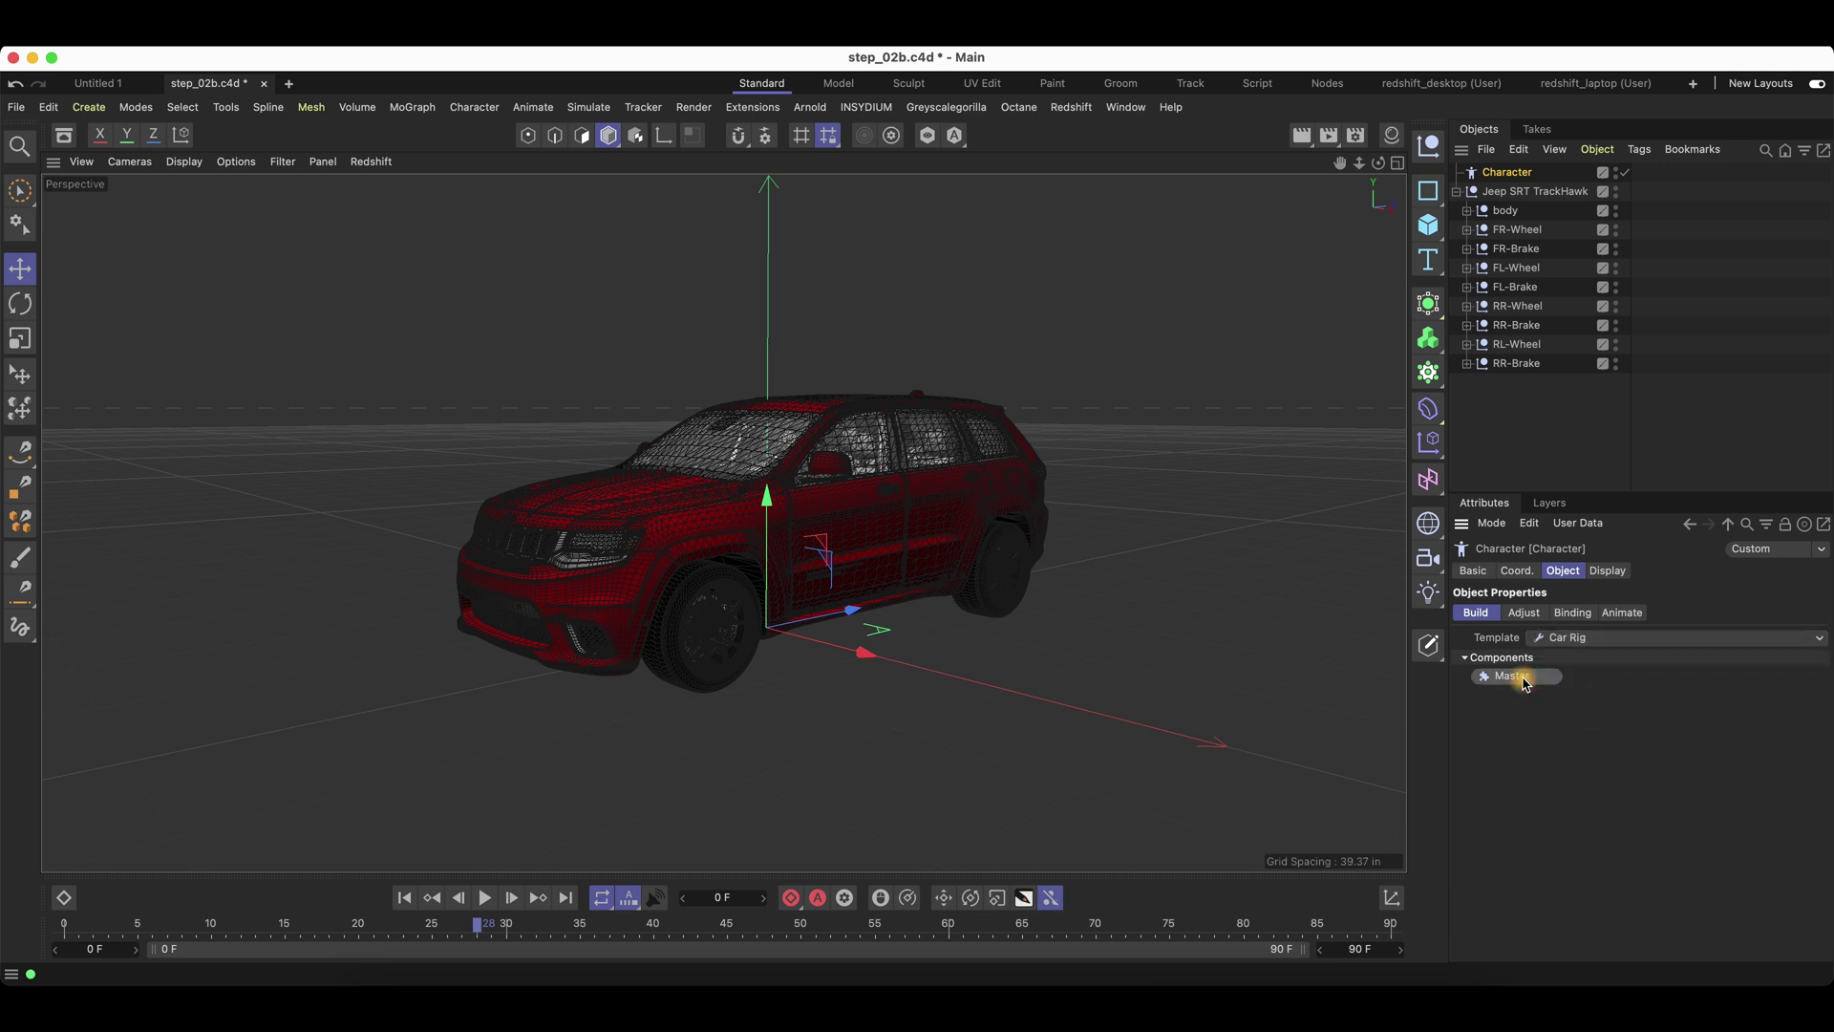
pyautogui.click(1547, 679)
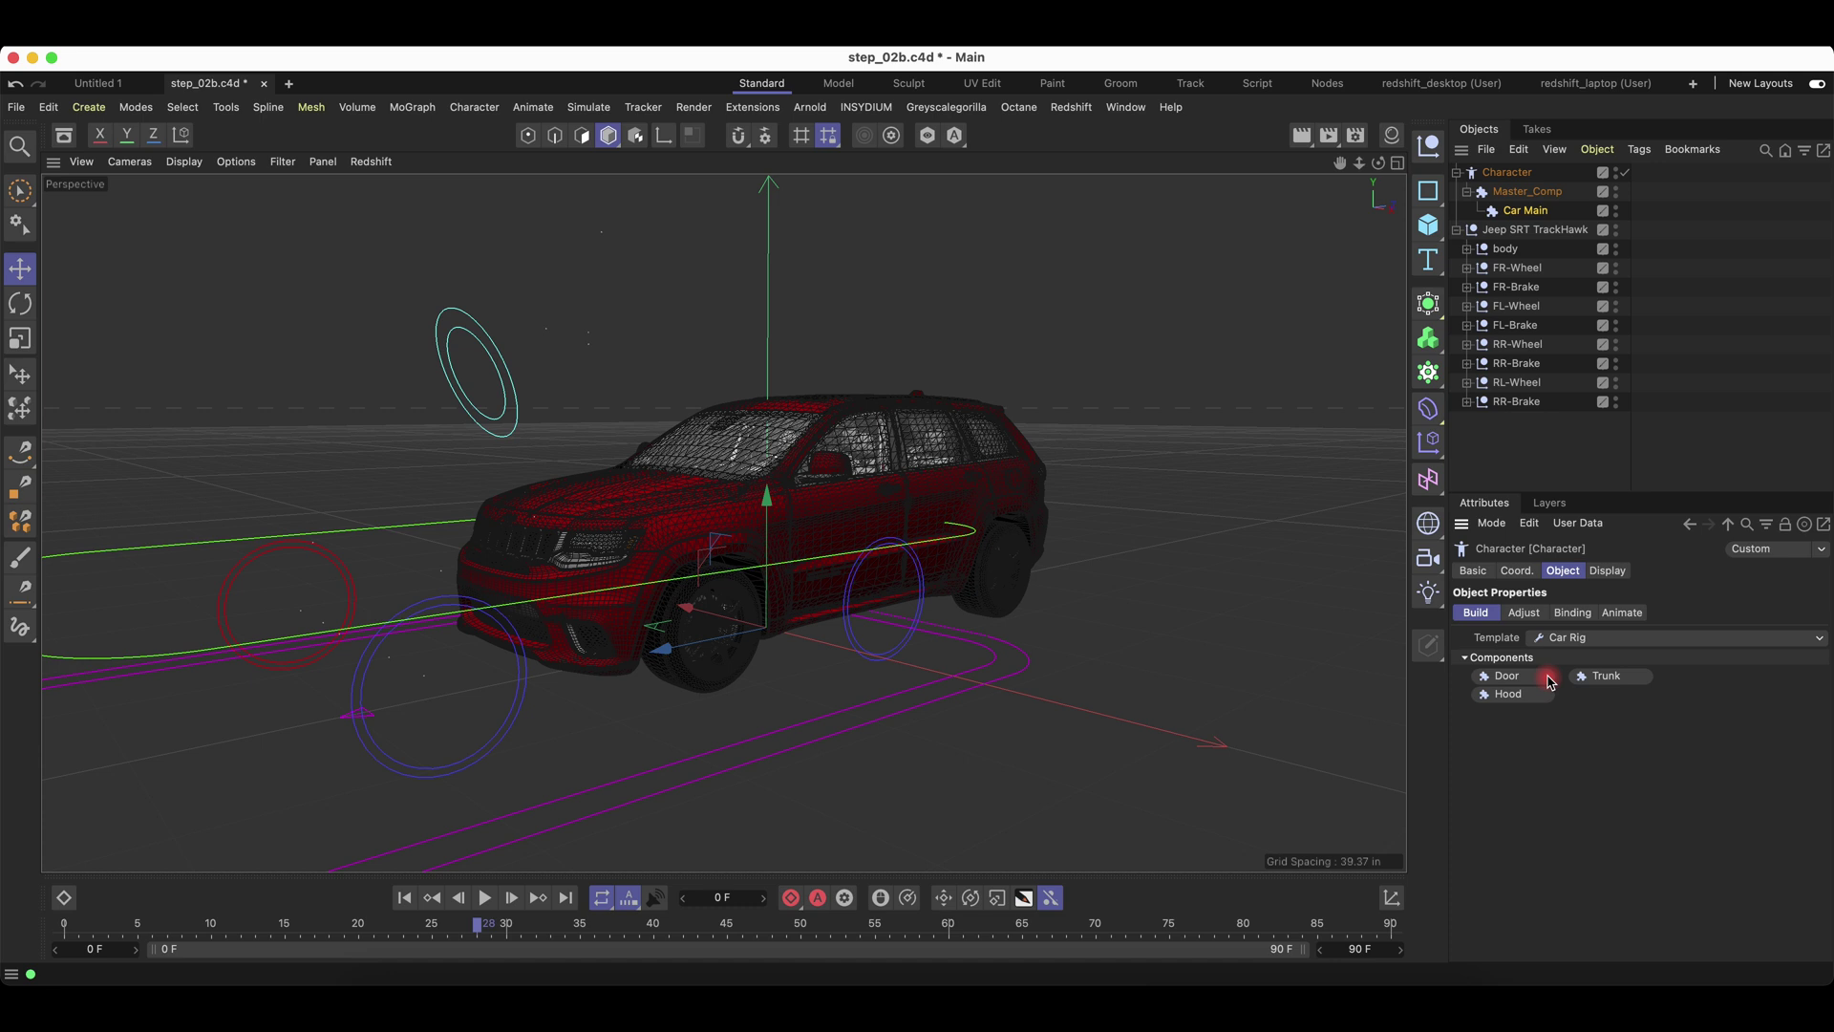
pyautogui.keyDown('alt'); pyautogui.moveTo(960, 673); pyautogui.dragTo(668, 663); pyautogui.keyUp('alt')
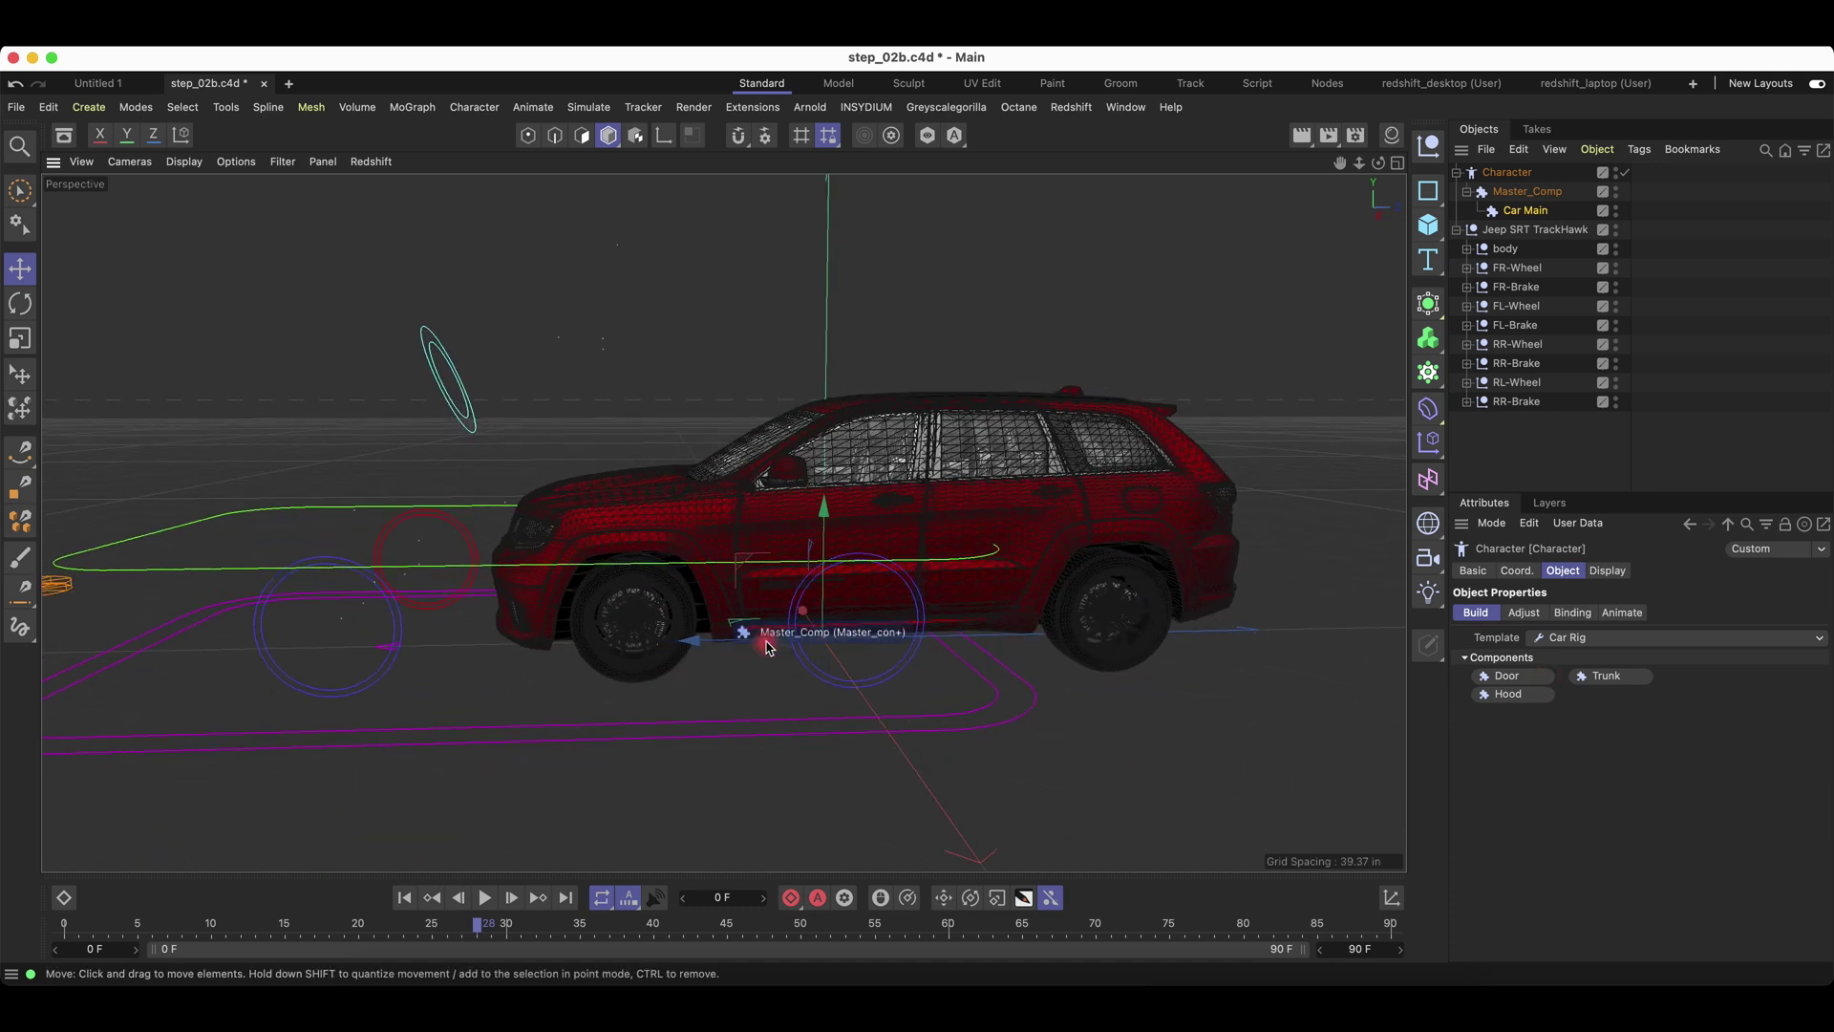
pyautogui.middleClick(845, 656)
pyautogui.middleClick(621, 330)
pyautogui.keyDown('alt'); pyautogui.moveTo(779, 439); pyautogui.dragTo(713, 452, button='right'); pyautogui.keyUp('alt')
pyautogui.middleClick(710, 451)
pyautogui.middleClick(708, 450)
pyautogui.moveTo(1341, 172); pyautogui.dragTo(1462, 196)
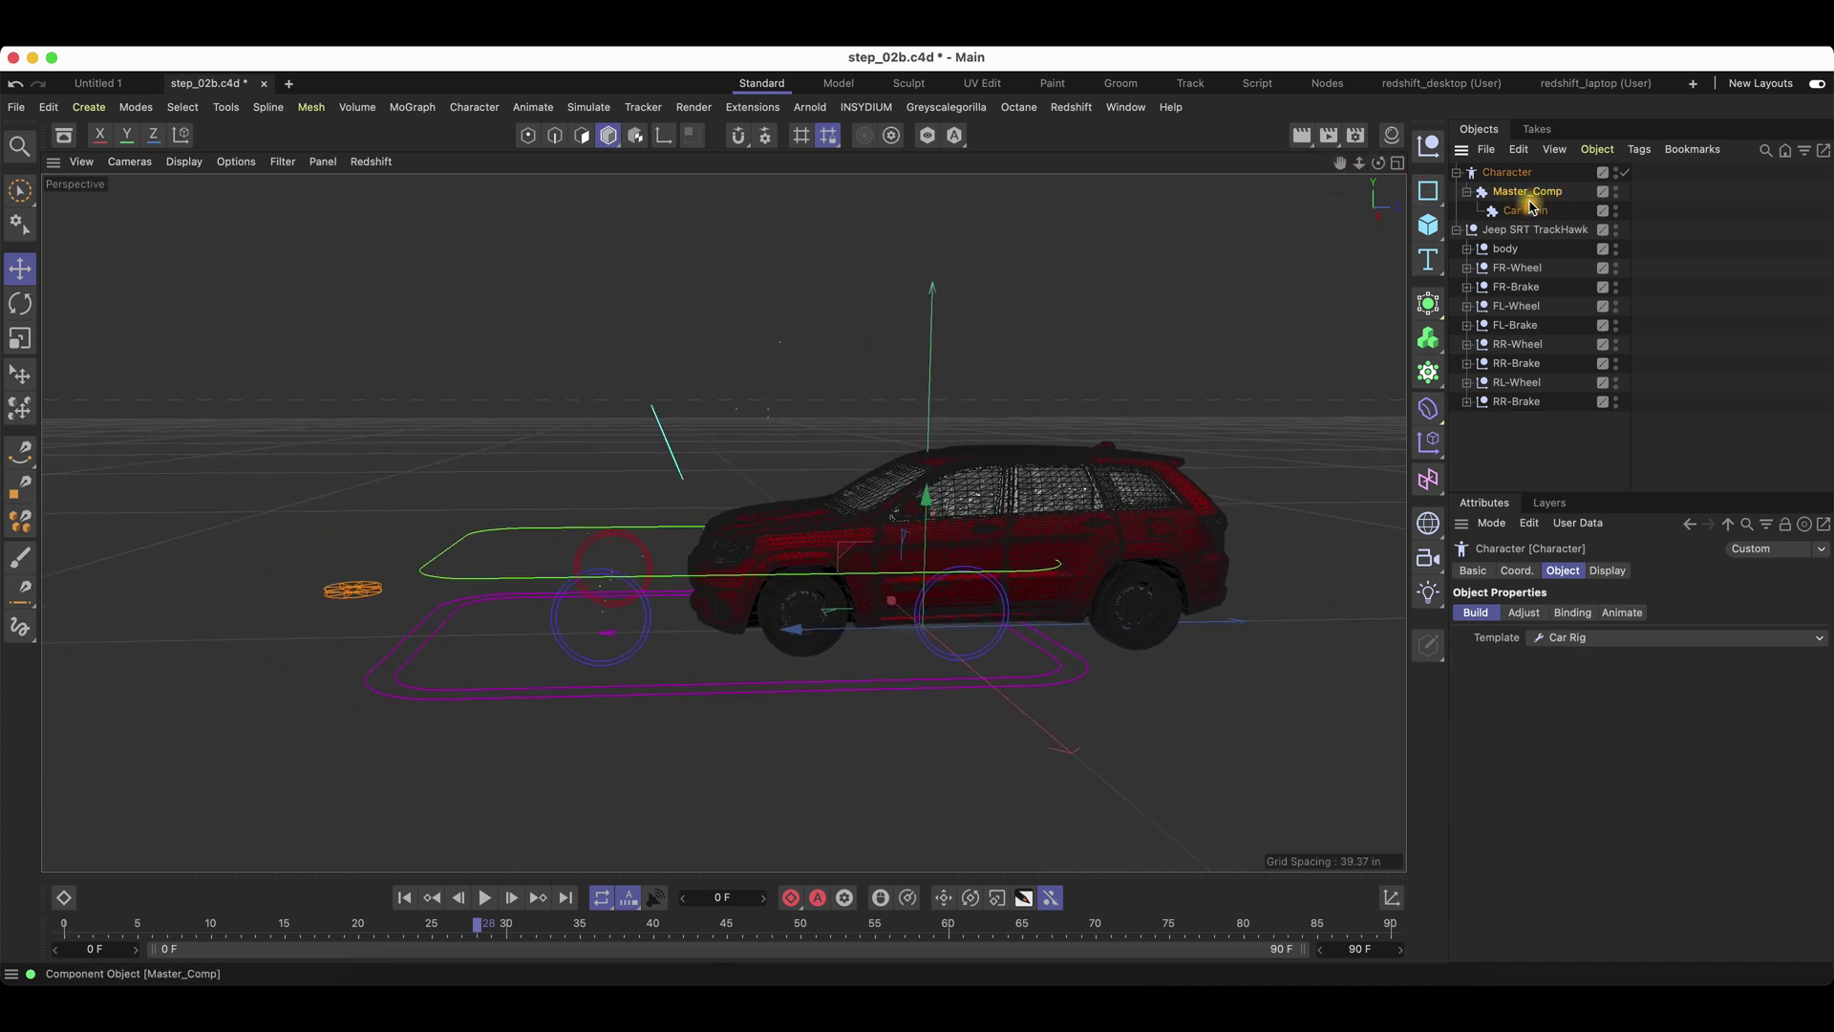
# Switch the character's Master_Comp to Adjust mode, keeping Components as the adjusted objects and symmetry enabled.
pyautogui.click(1532, 231)
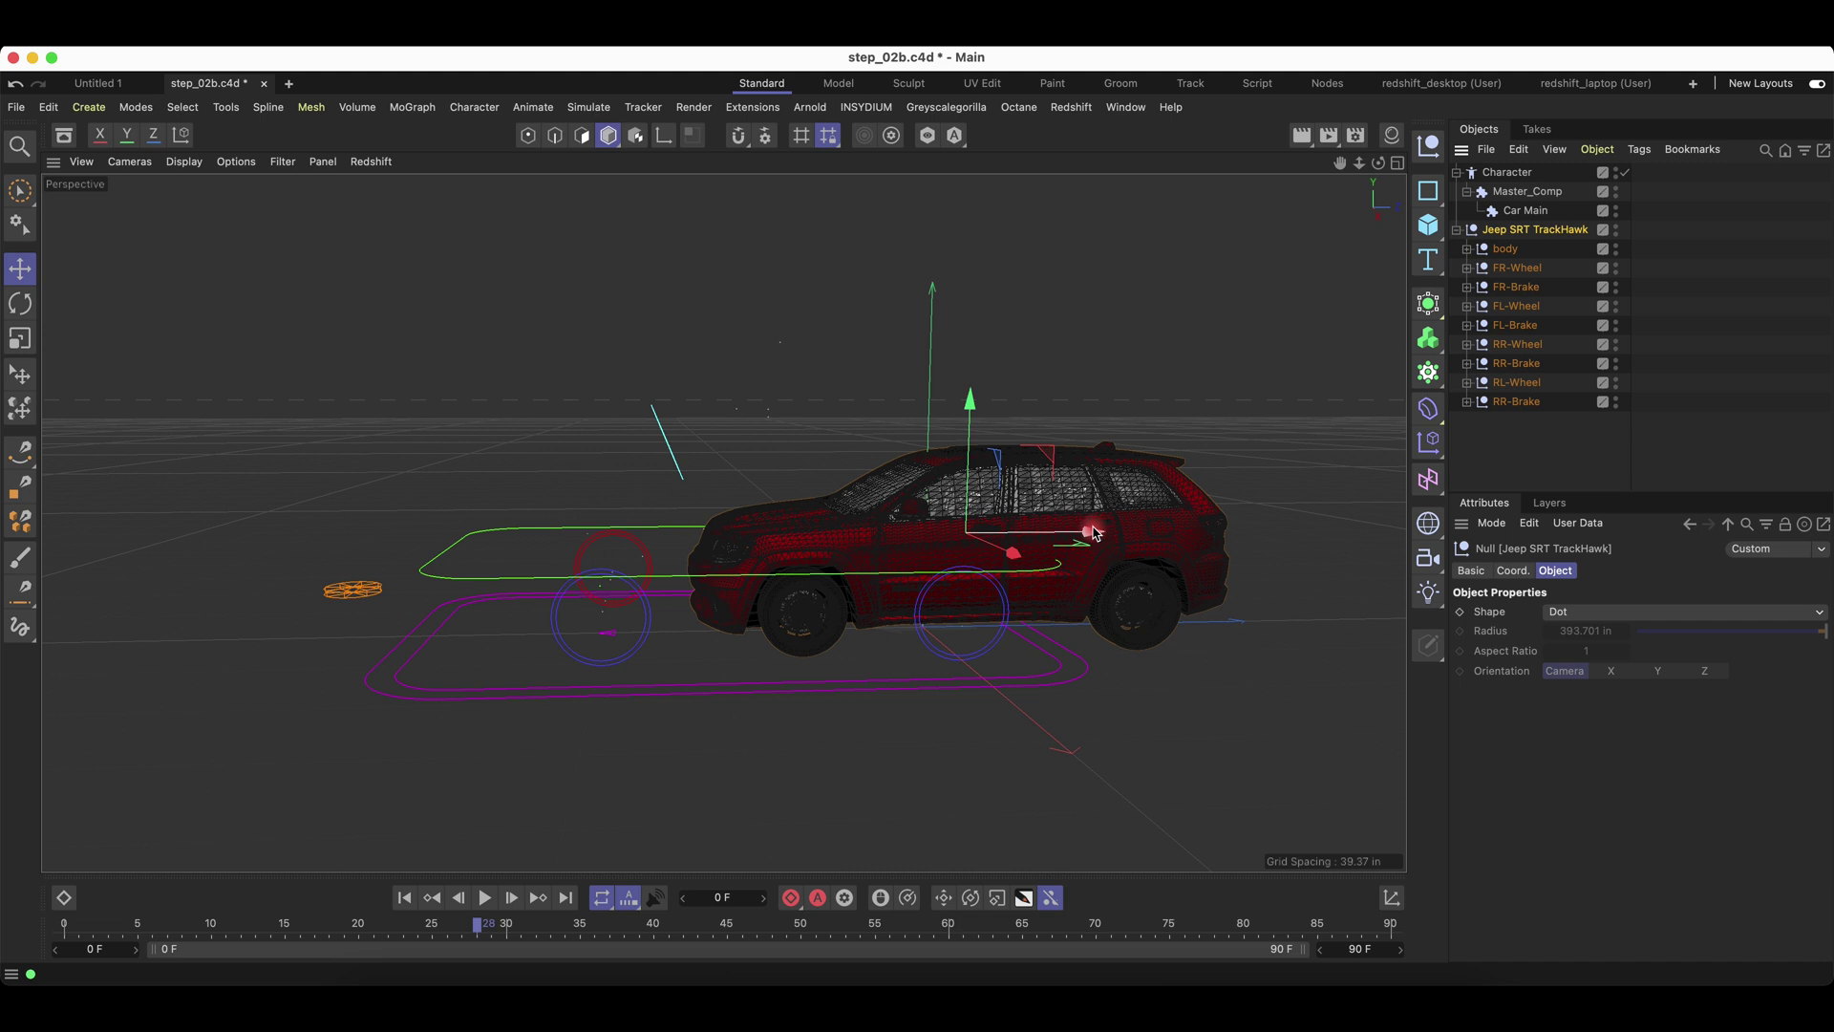
pyautogui.click(1519, 192)
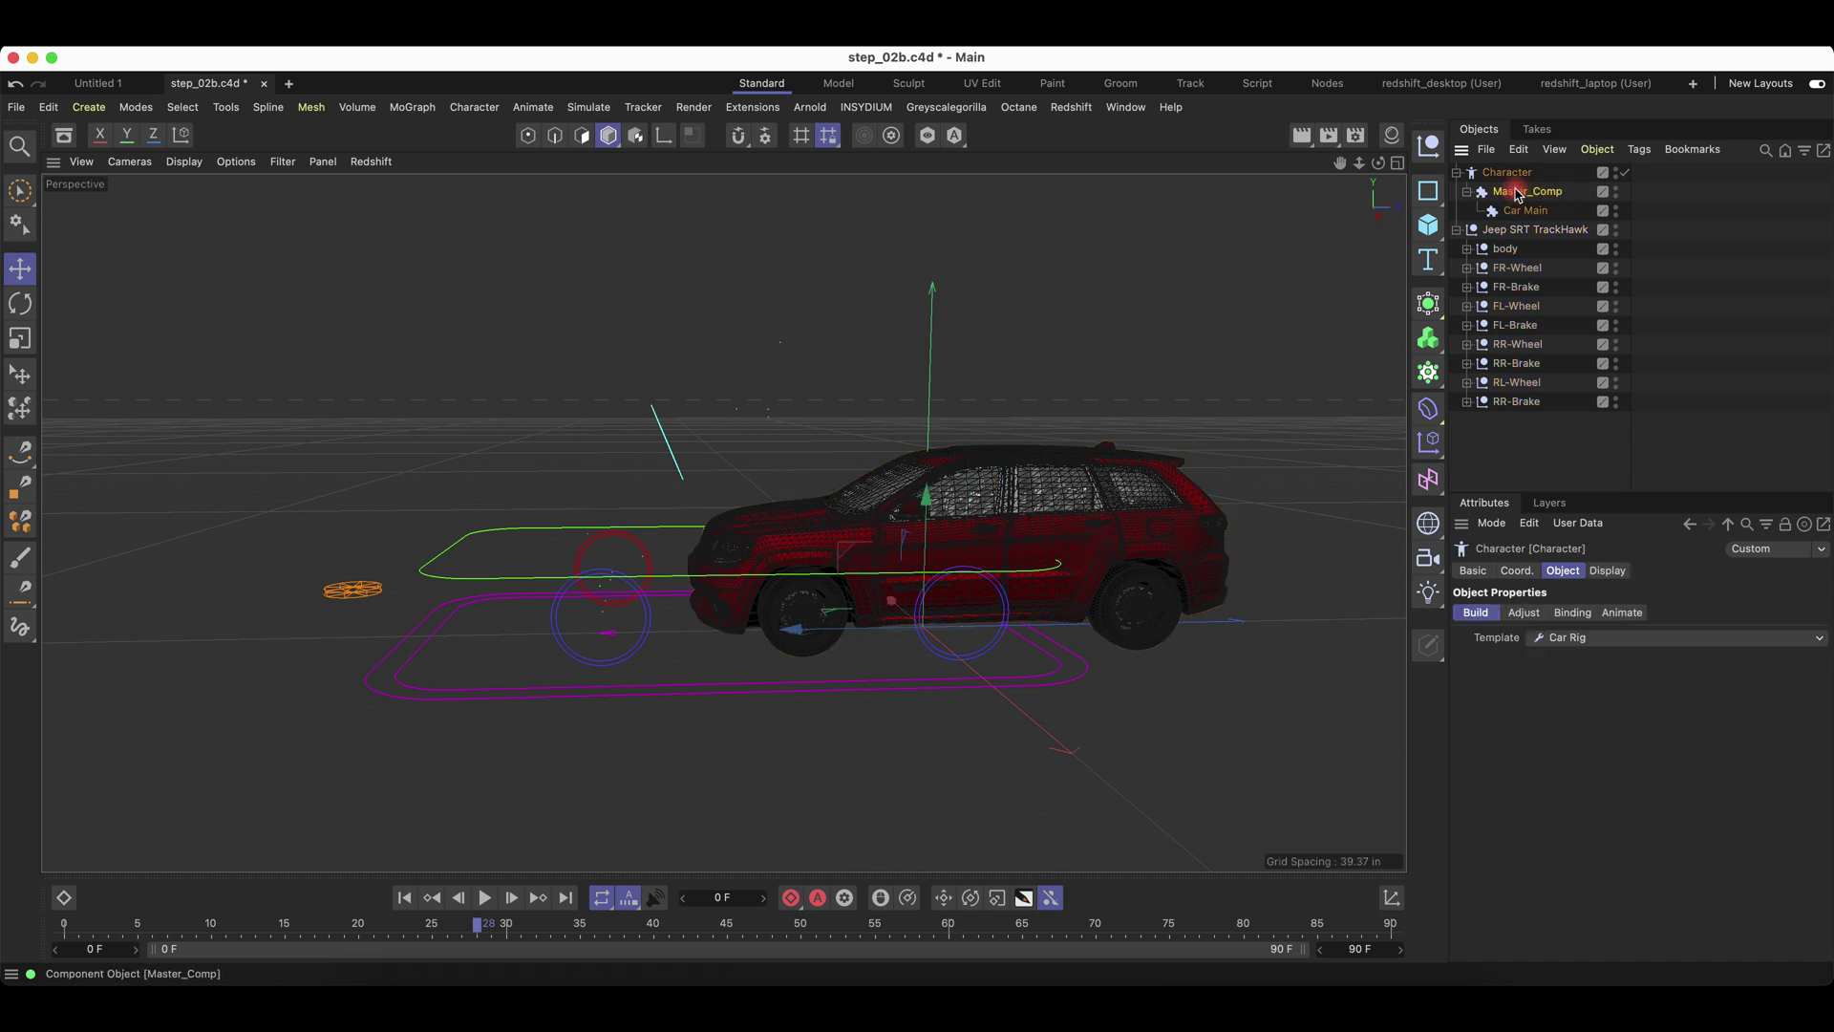
pyautogui.click(1526, 615)
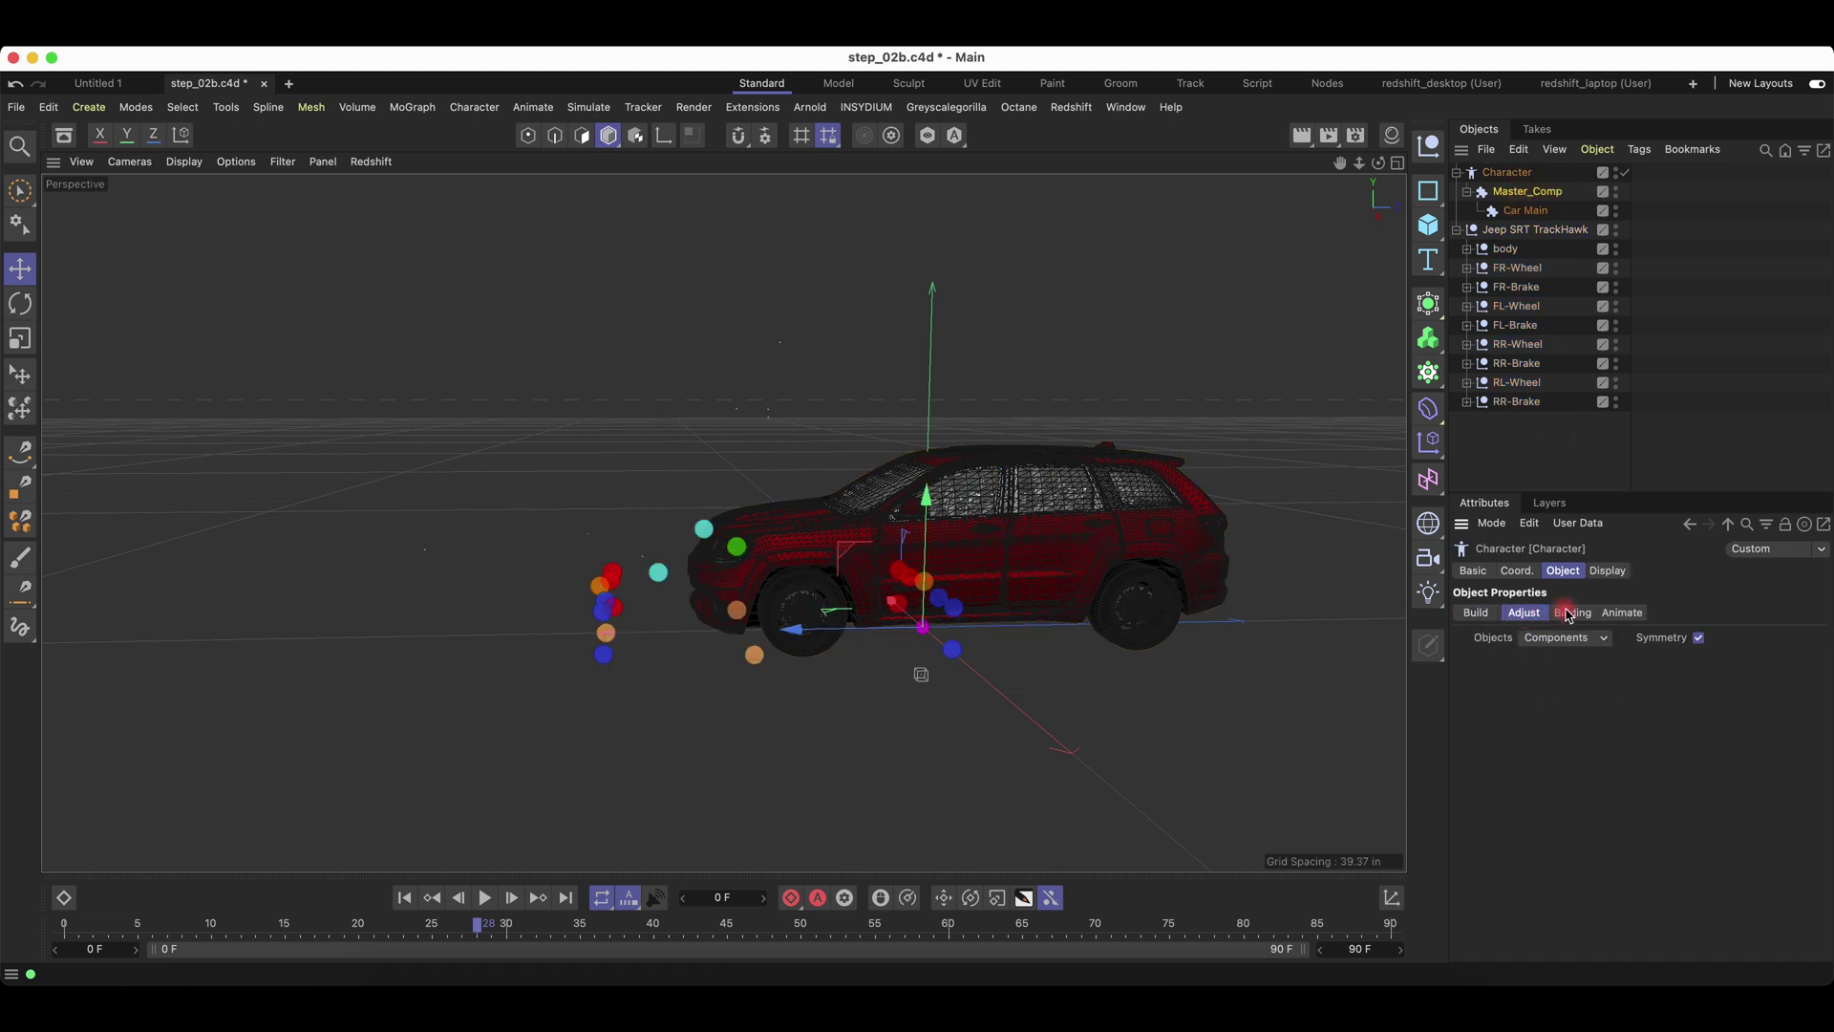
pyautogui.click(1571, 613)
pyautogui.click(1524, 613)
pyautogui.click(1559, 638)
pyautogui.click(1555, 638)
# Move the rig's root point back along the Z axis to line up with the Jeep's rear wheels.
pyautogui.click(839, 633)
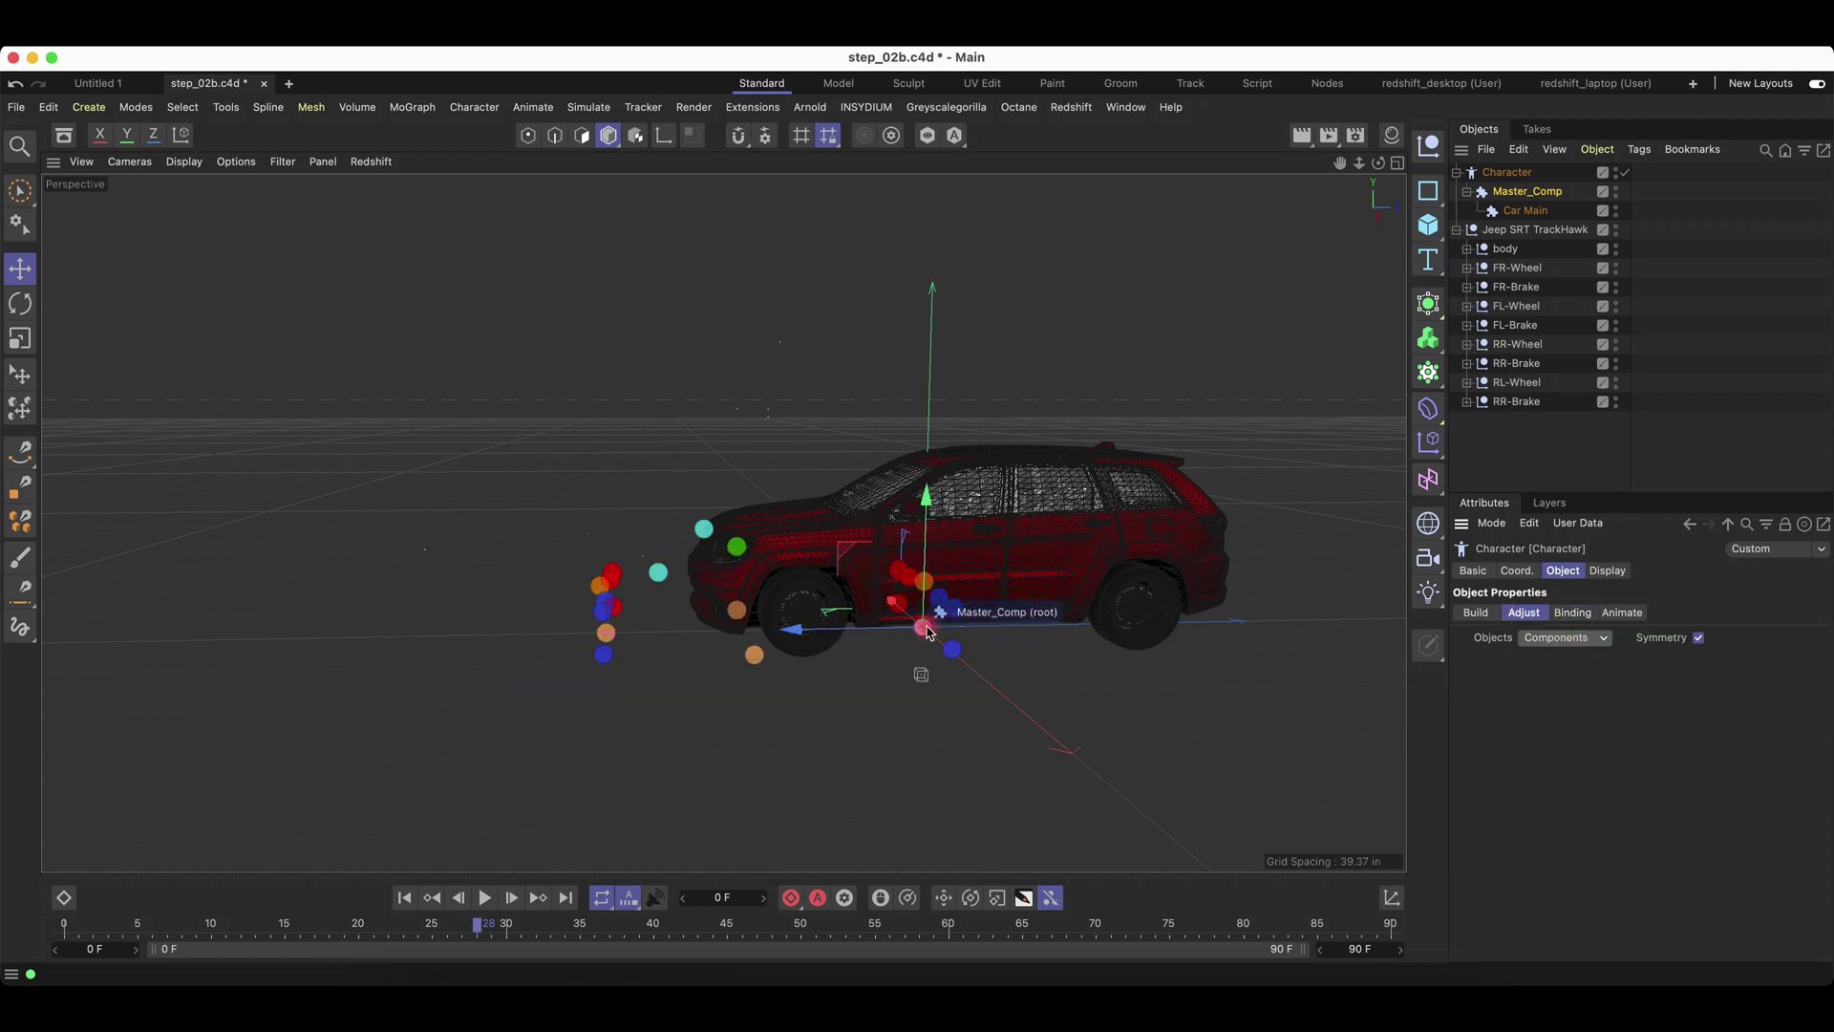
pyautogui.moveTo(833, 633); pyautogui.dragTo(1051, 549)
pyautogui.scroll(5, 1137, 628)
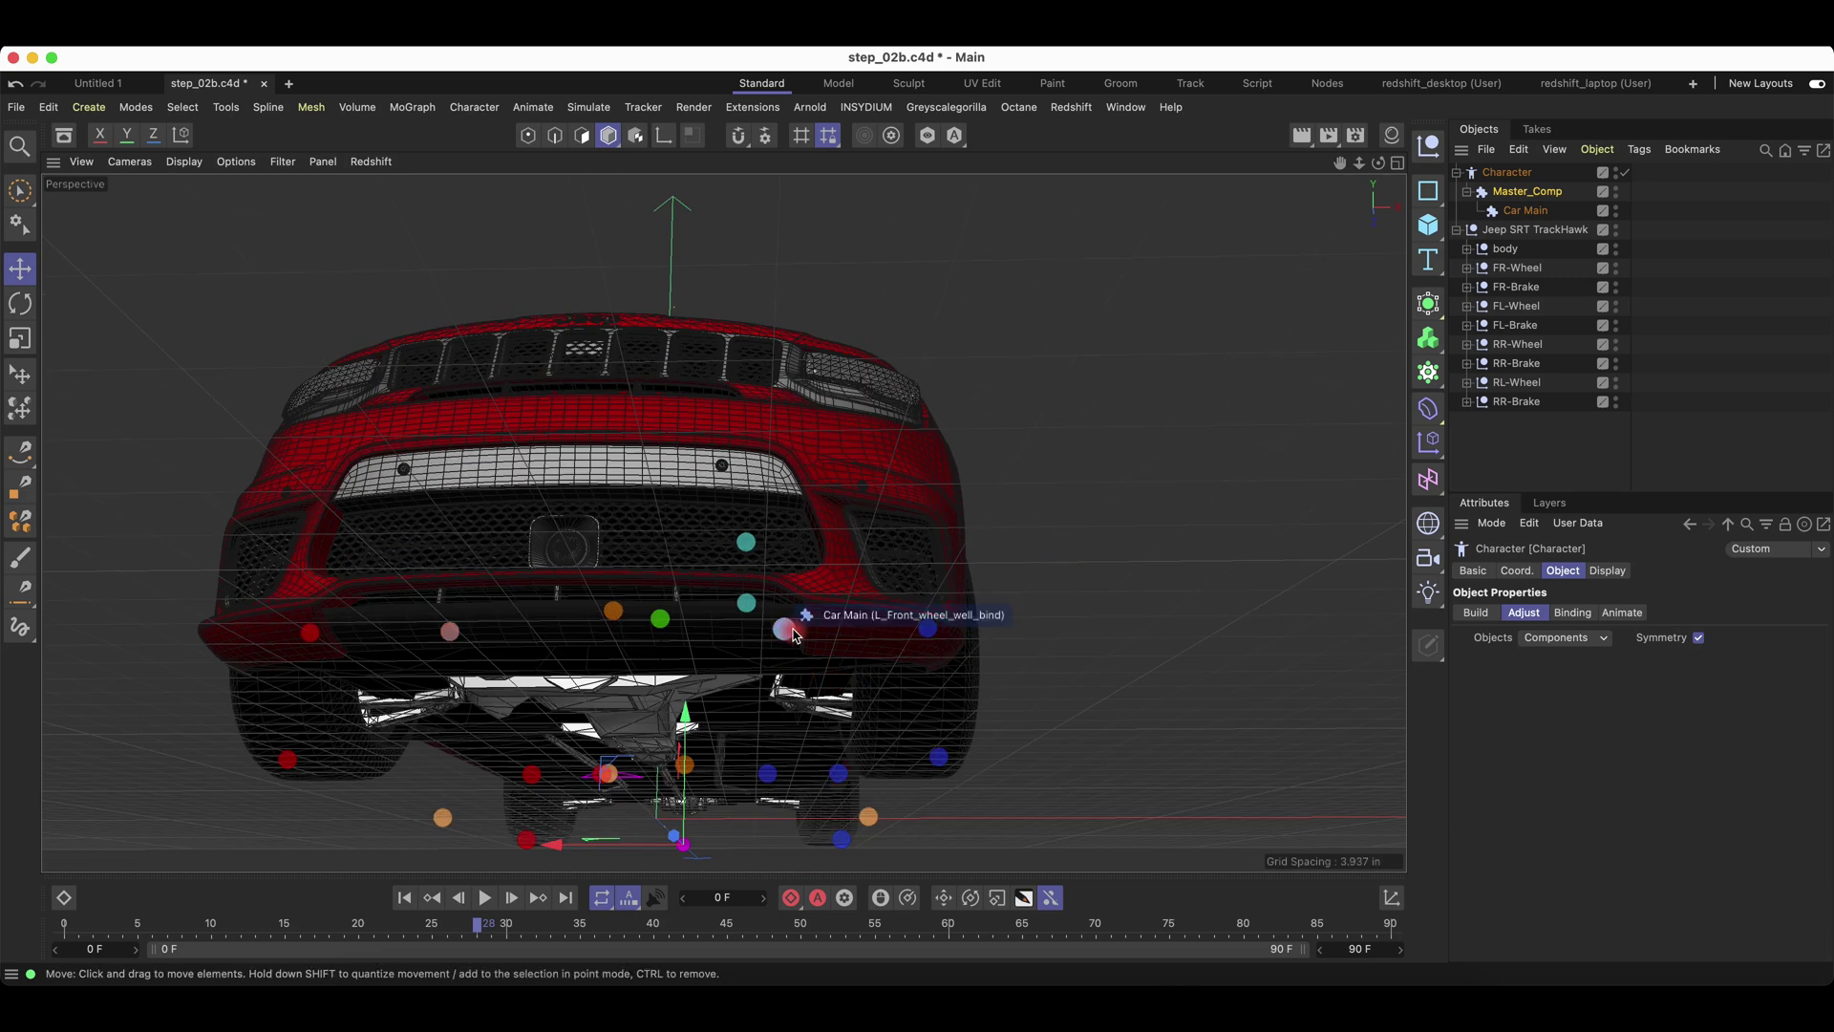
# Move the left front wheel bind point onto the centre of the front wheel's hub in the side view.
pyautogui.keyDown('alt'); pyautogui.moveTo(788, 714); pyautogui.dragTo(777, 622); pyautogui.keyUp('alt')
pyautogui.keyDown('alt'); pyautogui.moveTo(778, 622); pyautogui.dragTo(873, 578, button='right'); pyautogui.keyUp('alt')
pyautogui.keyDown('alt'); pyautogui.moveTo(827, 608); pyautogui.dragTo(426, 478); pyautogui.keyUp('alt')
pyautogui.click(1402, 163)
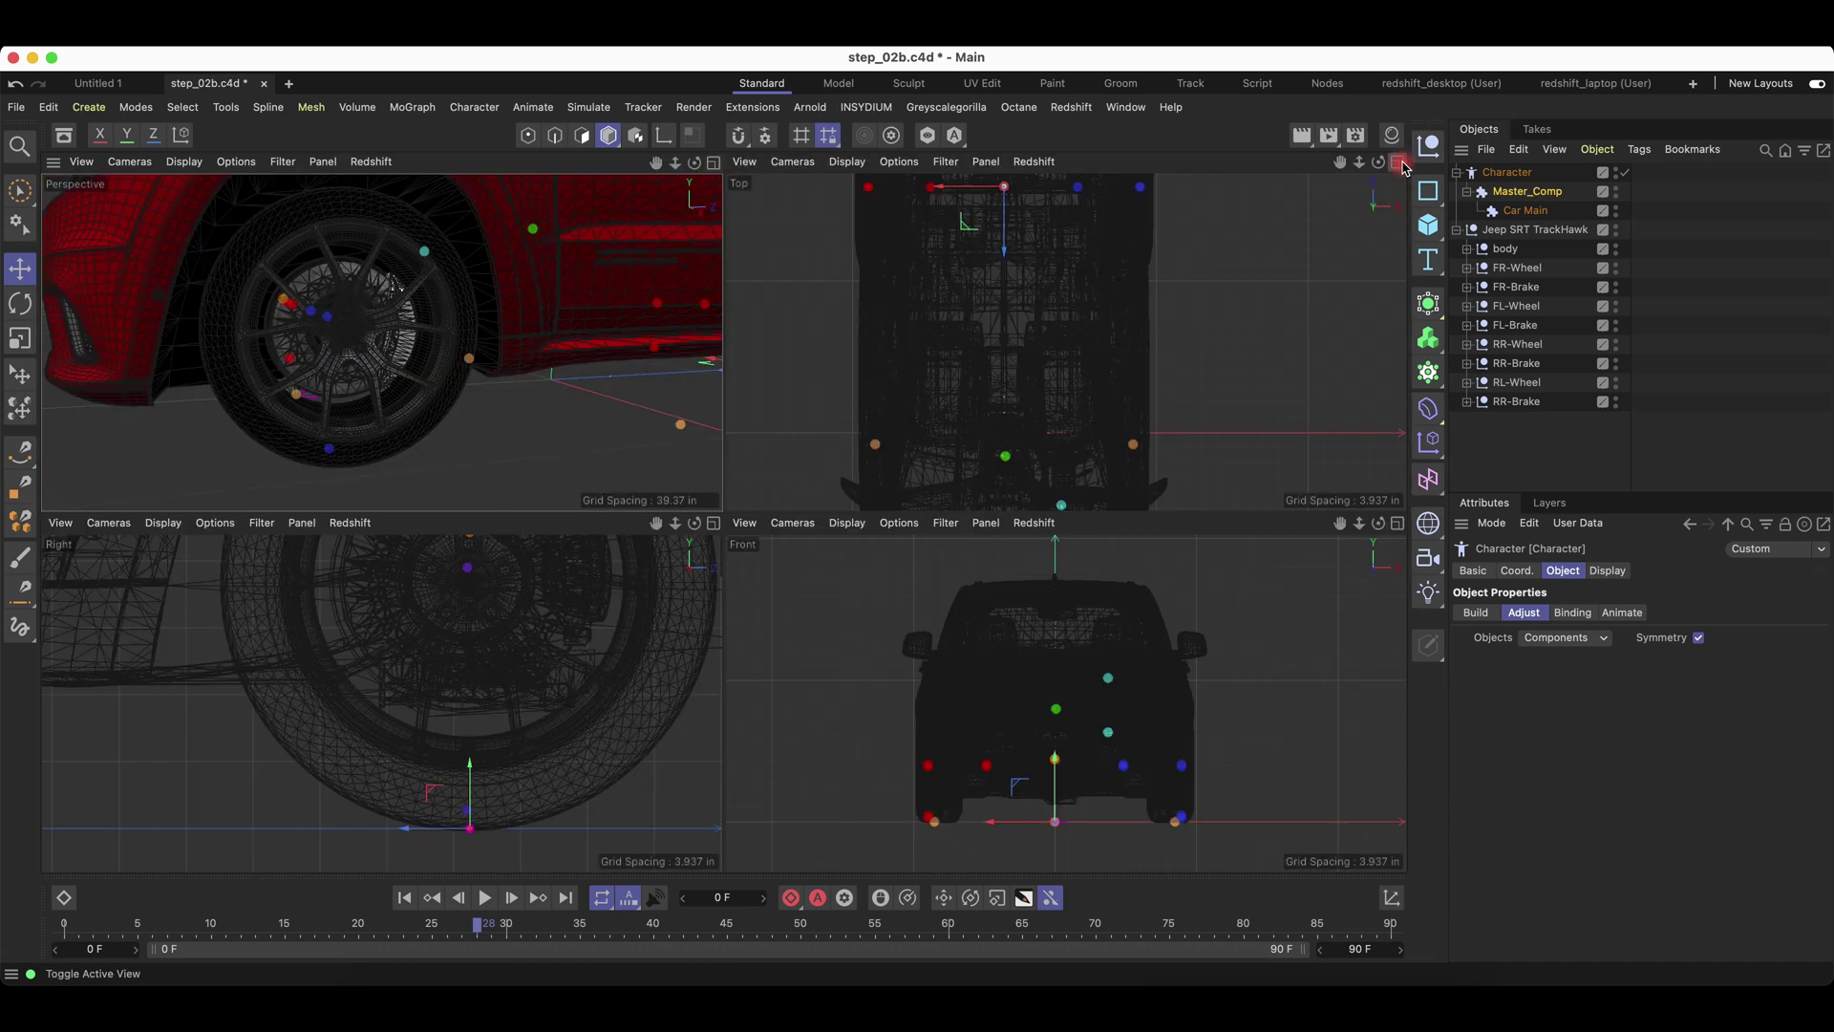
pyautogui.keyDown('alt'); pyautogui.moveTo(403, 663); pyautogui.dragTo(1059, 686, button='middle'); pyautogui.keyUp('alt')
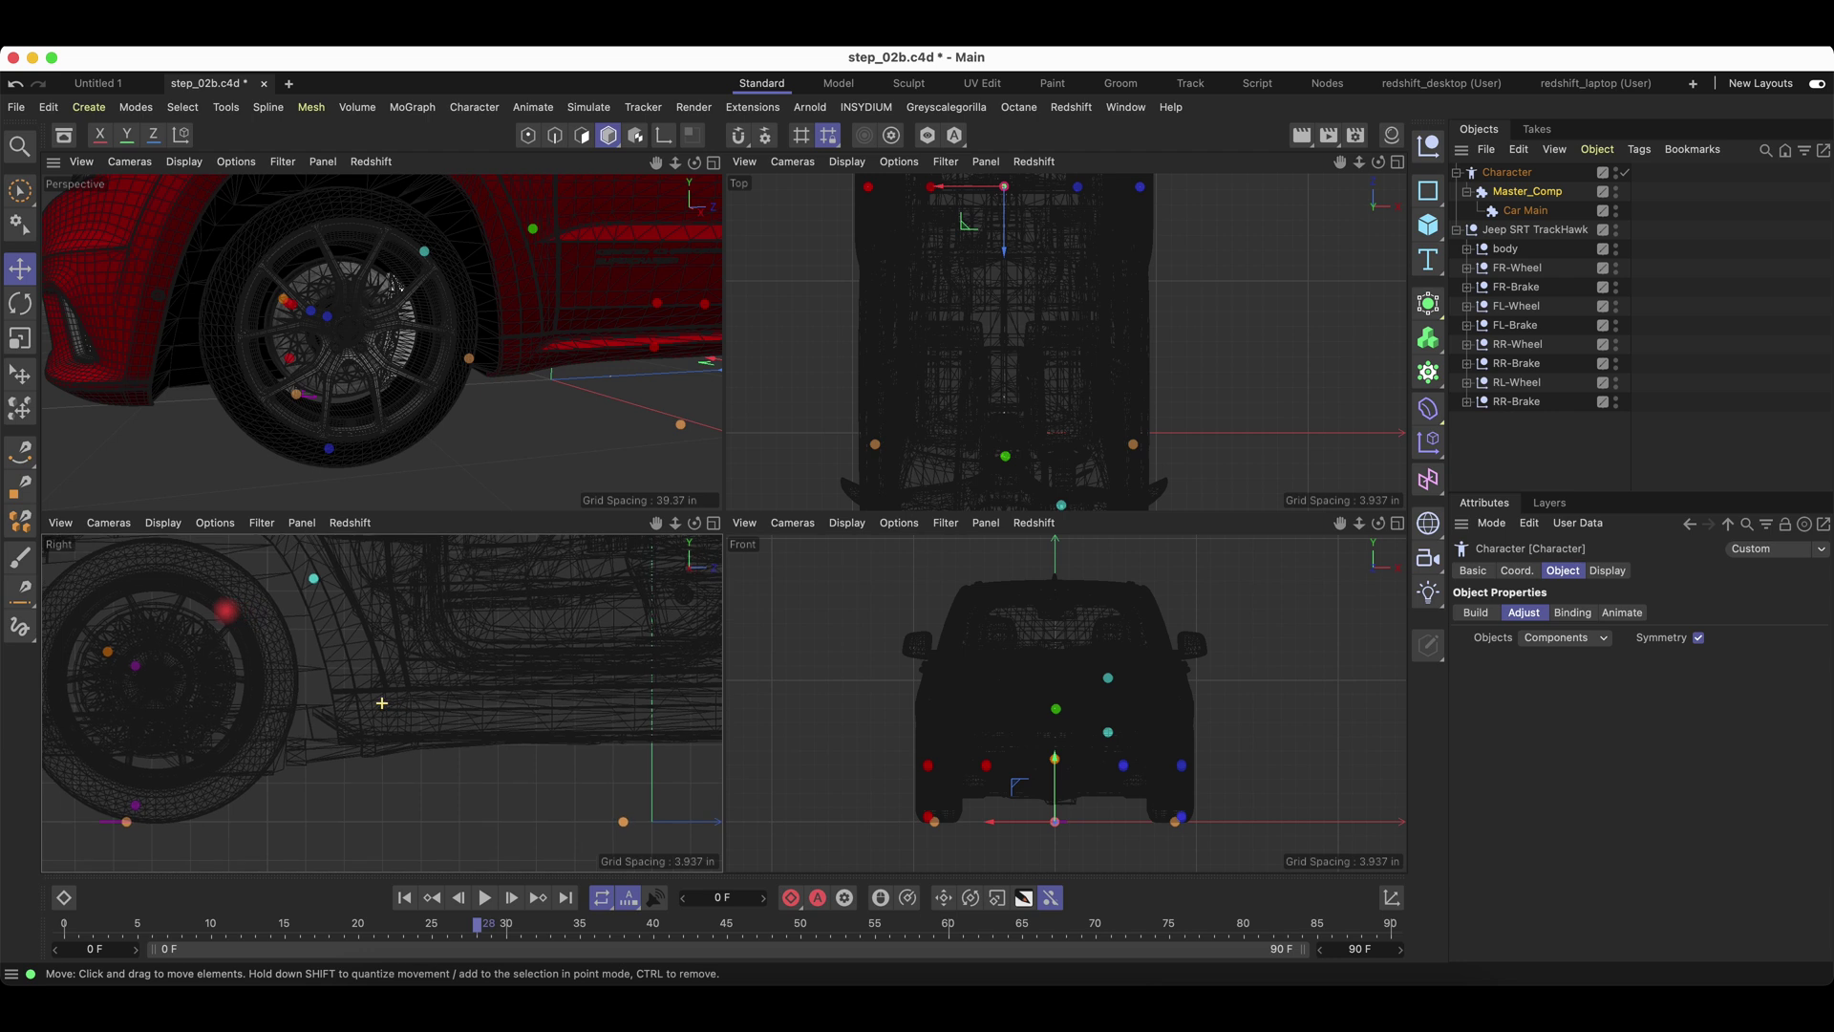
pyautogui.keyDown('alt'); pyautogui.moveTo(185, 682); pyautogui.dragTo(452, 655, button='middle'); pyautogui.keyUp('alt')
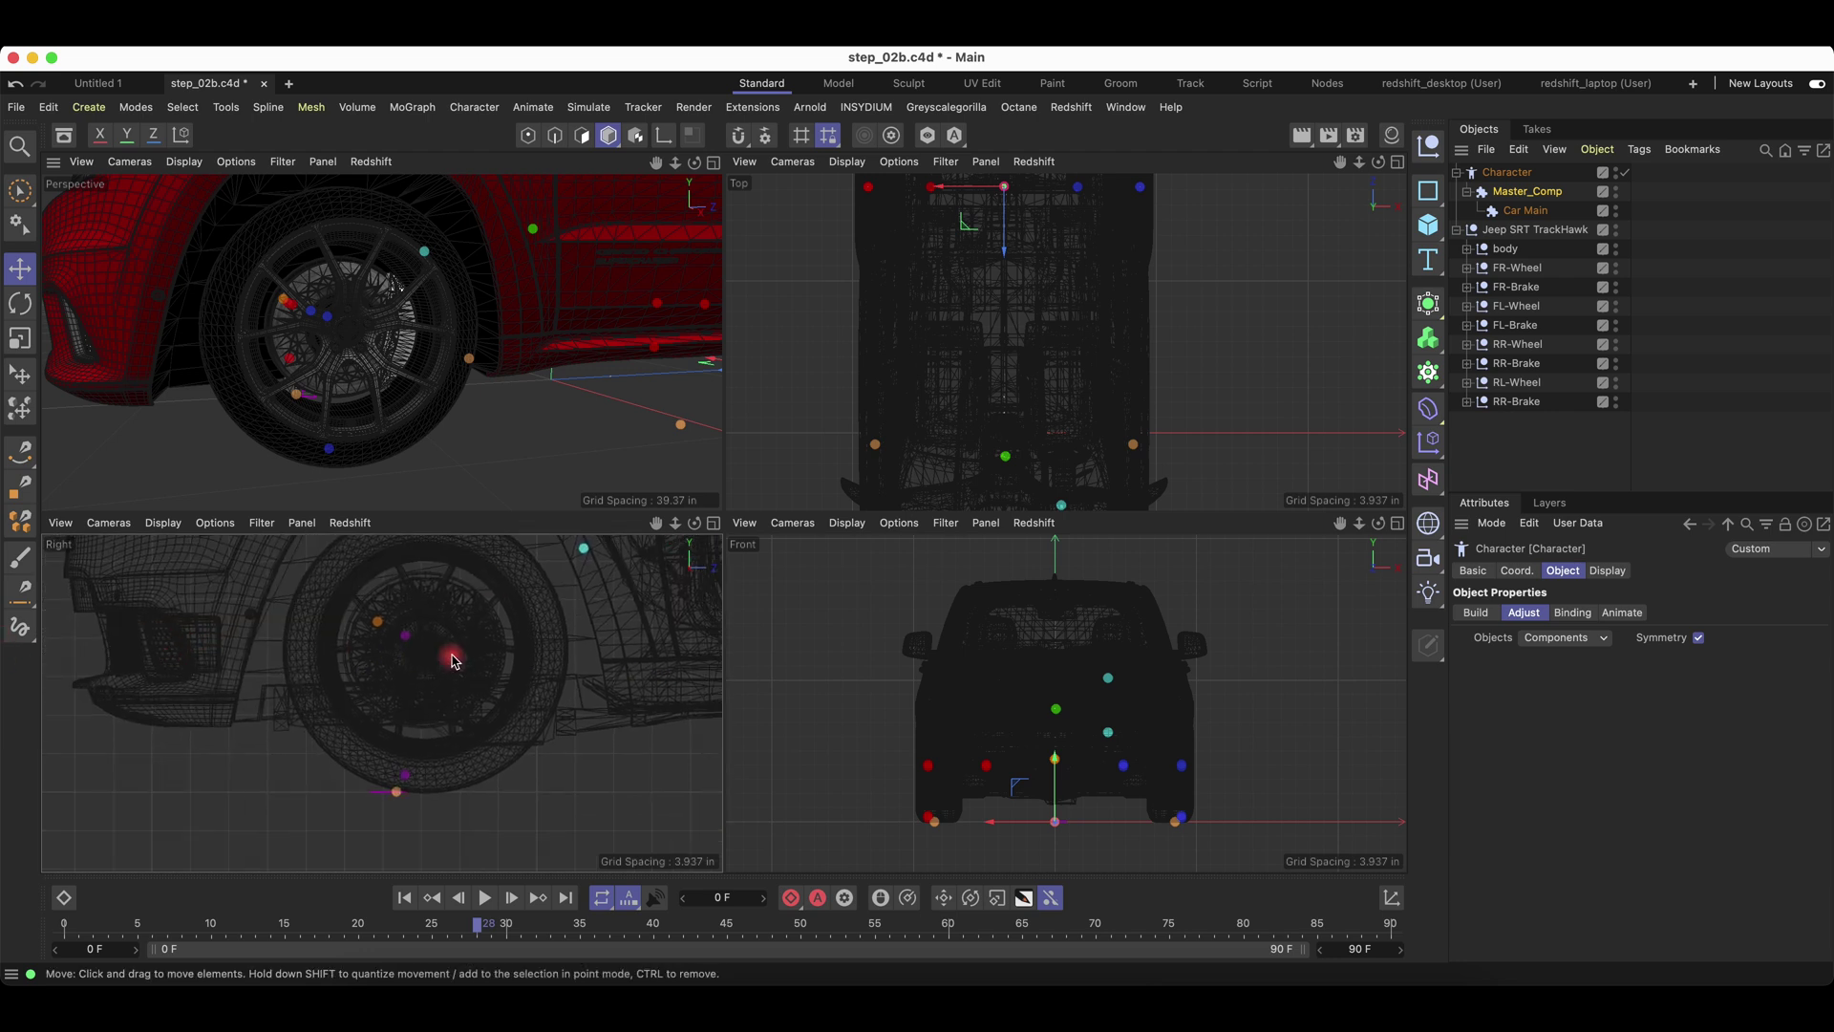
pyautogui.click(405, 638)
pyautogui.scroll(3, 478, 631)
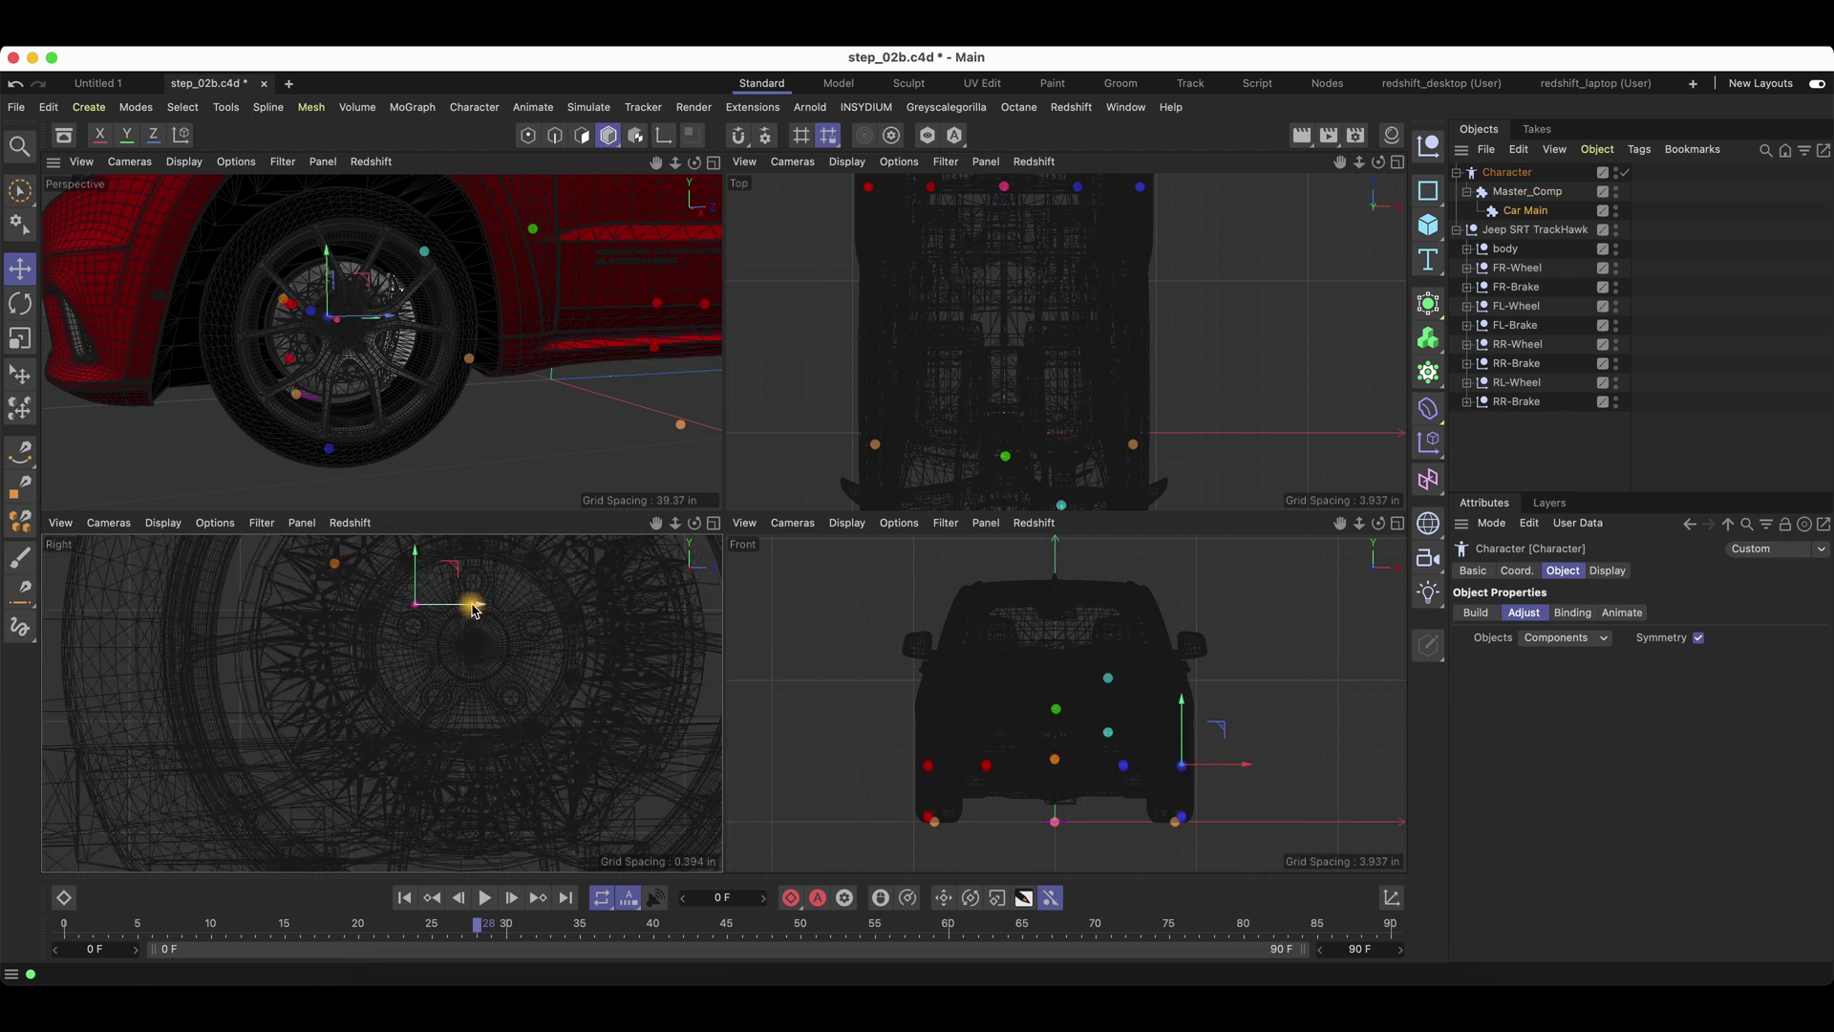
pyautogui.scroll(4, 529, 627)
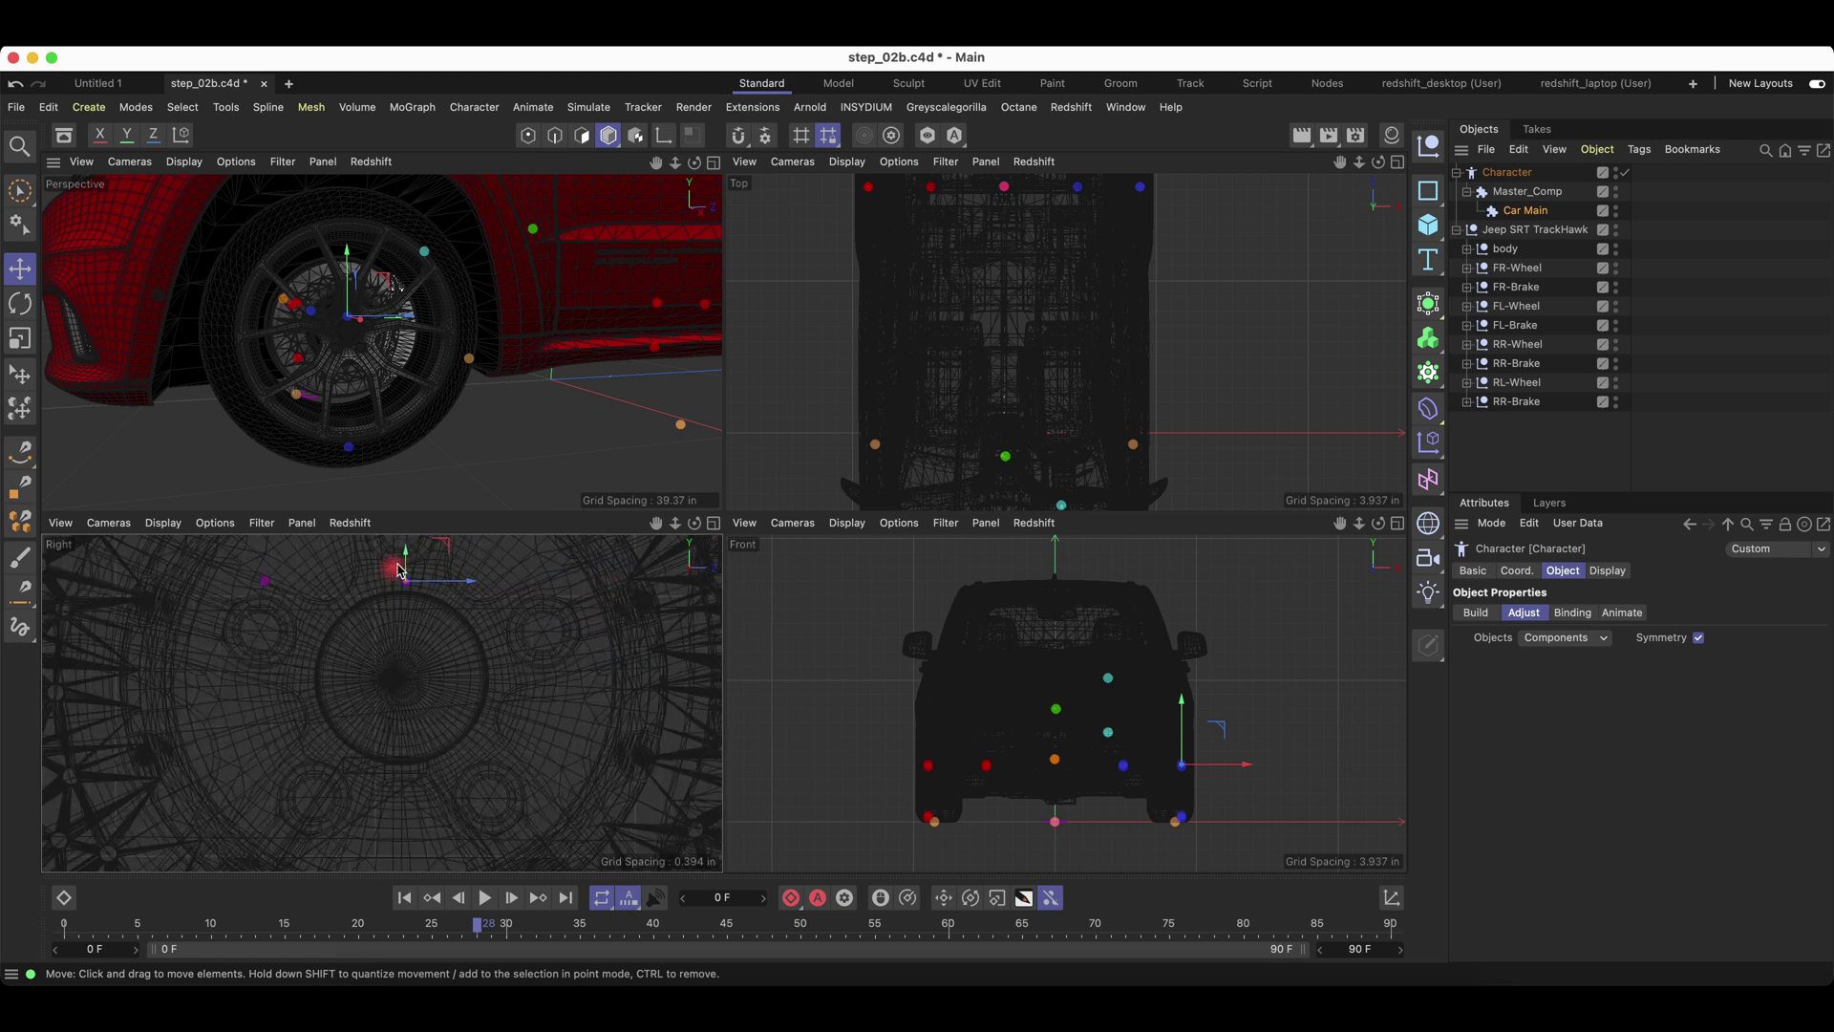
pyautogui.scroll(5, 405, 688)
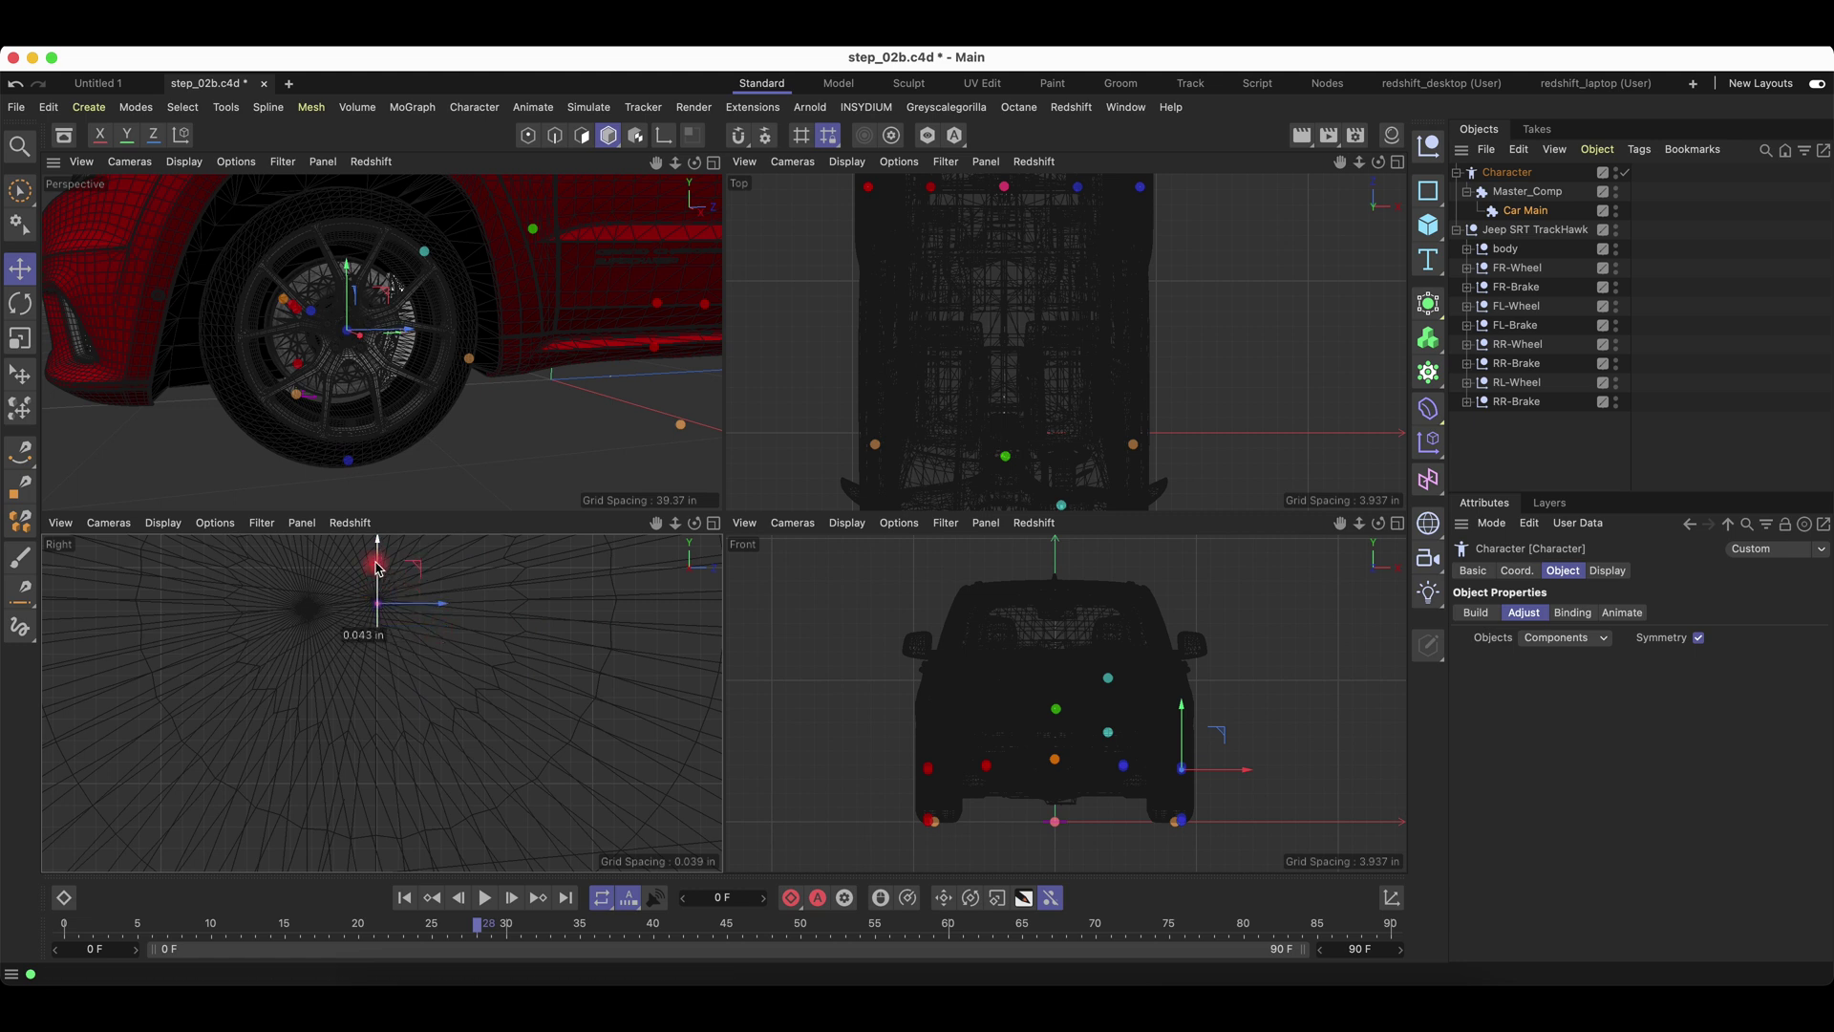
pyautogui.scroll(-5, 411, 630)
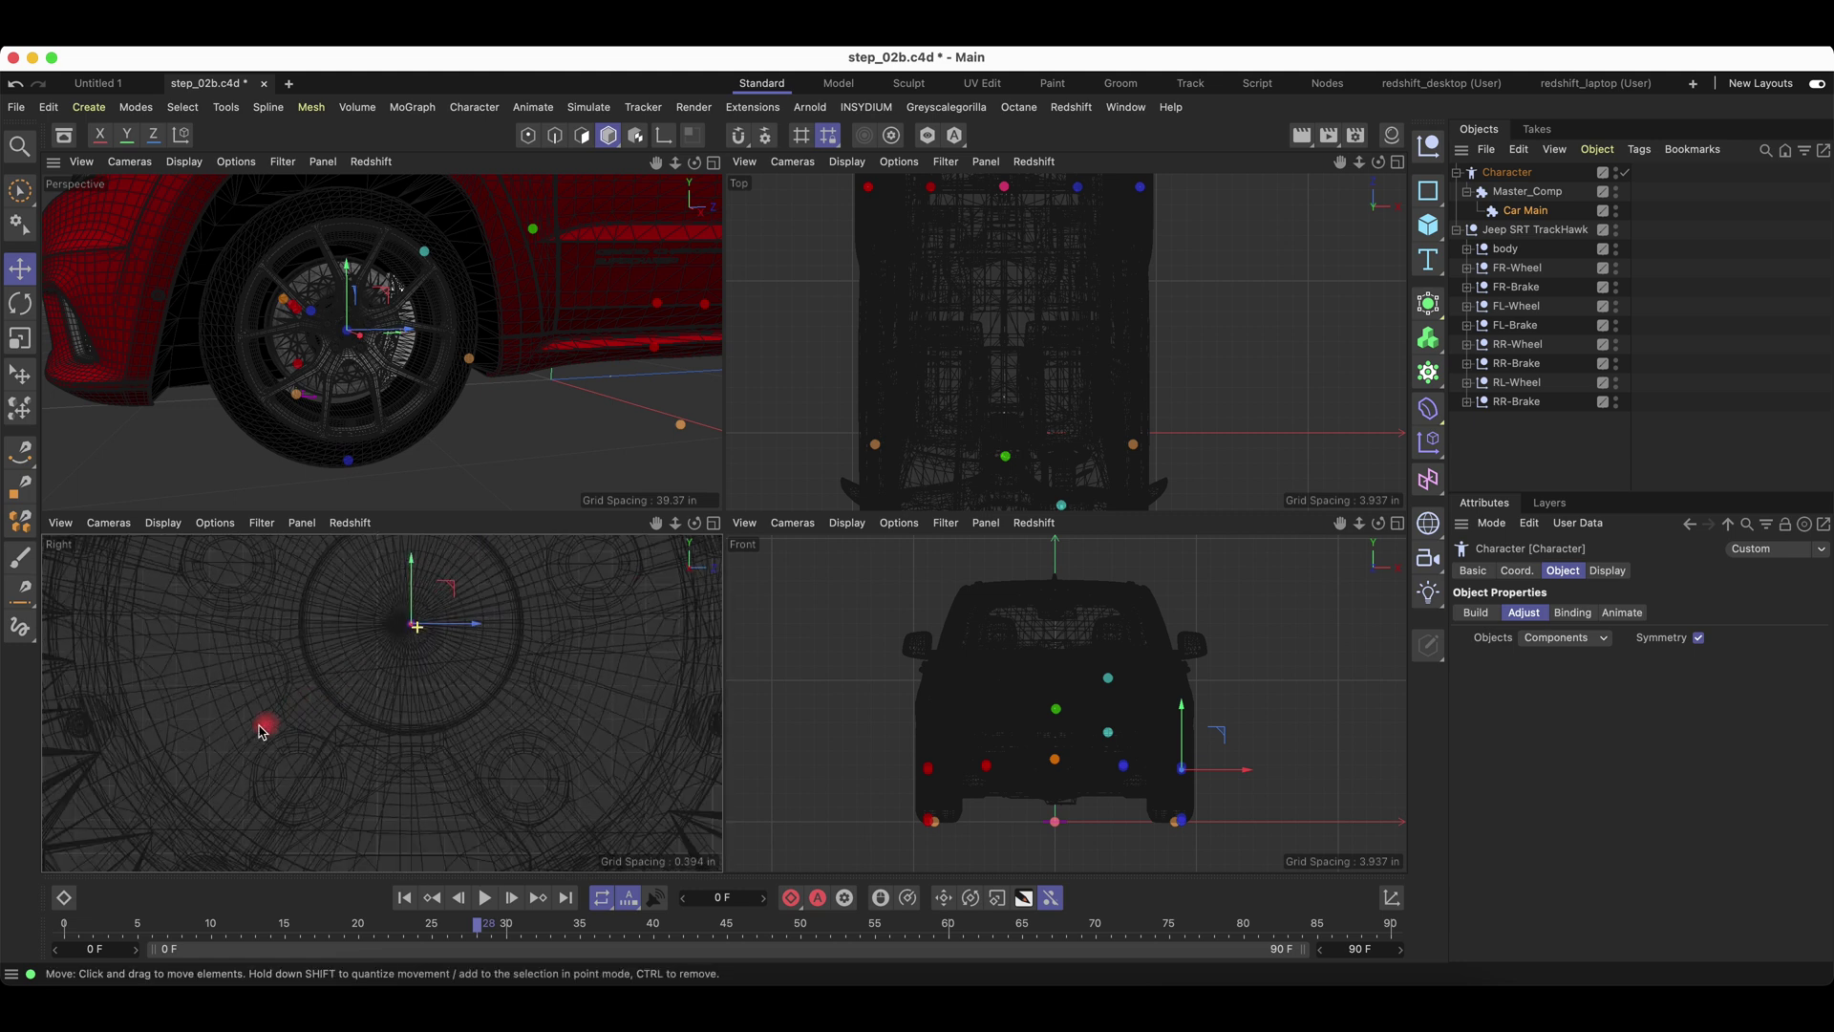
pyautogui.scroll(-5, 274, 728)
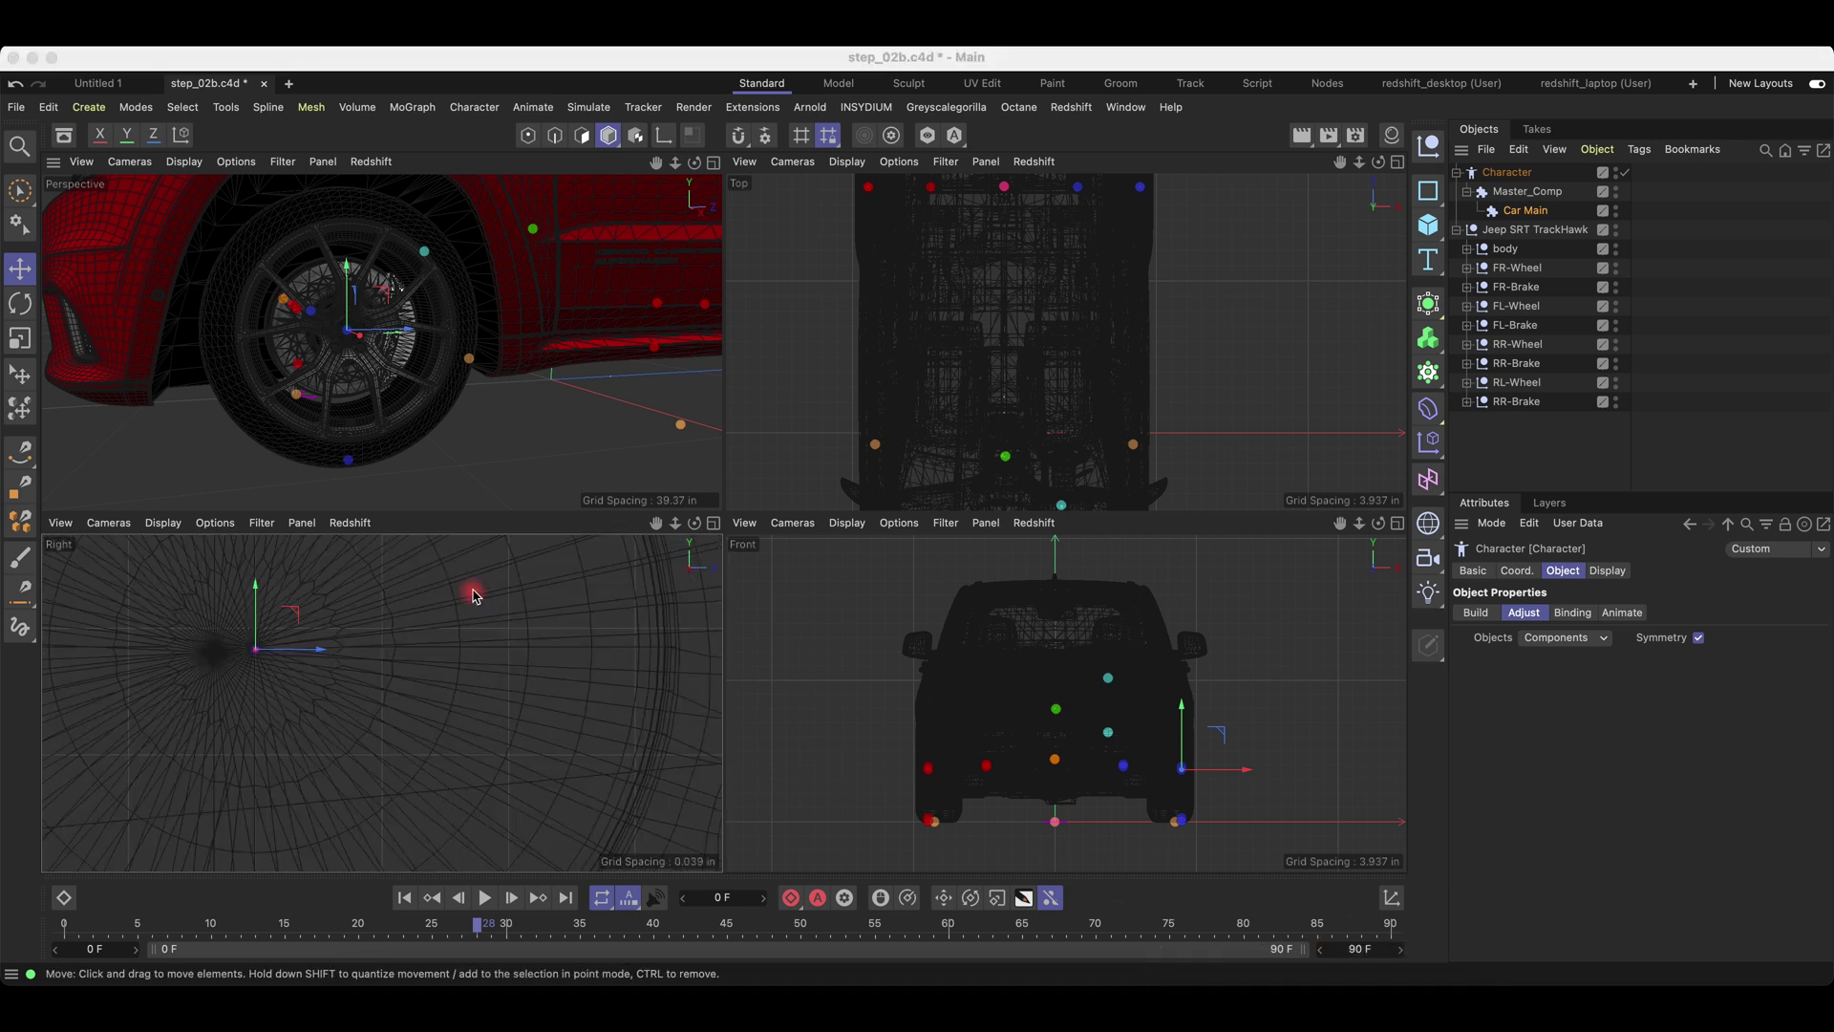
# Align the left rear wheel point with the centre of the rear wheel's hub in the side view.
pyautogui.click(715, 528)
pyautogui.scroll(-10, 755, 592)
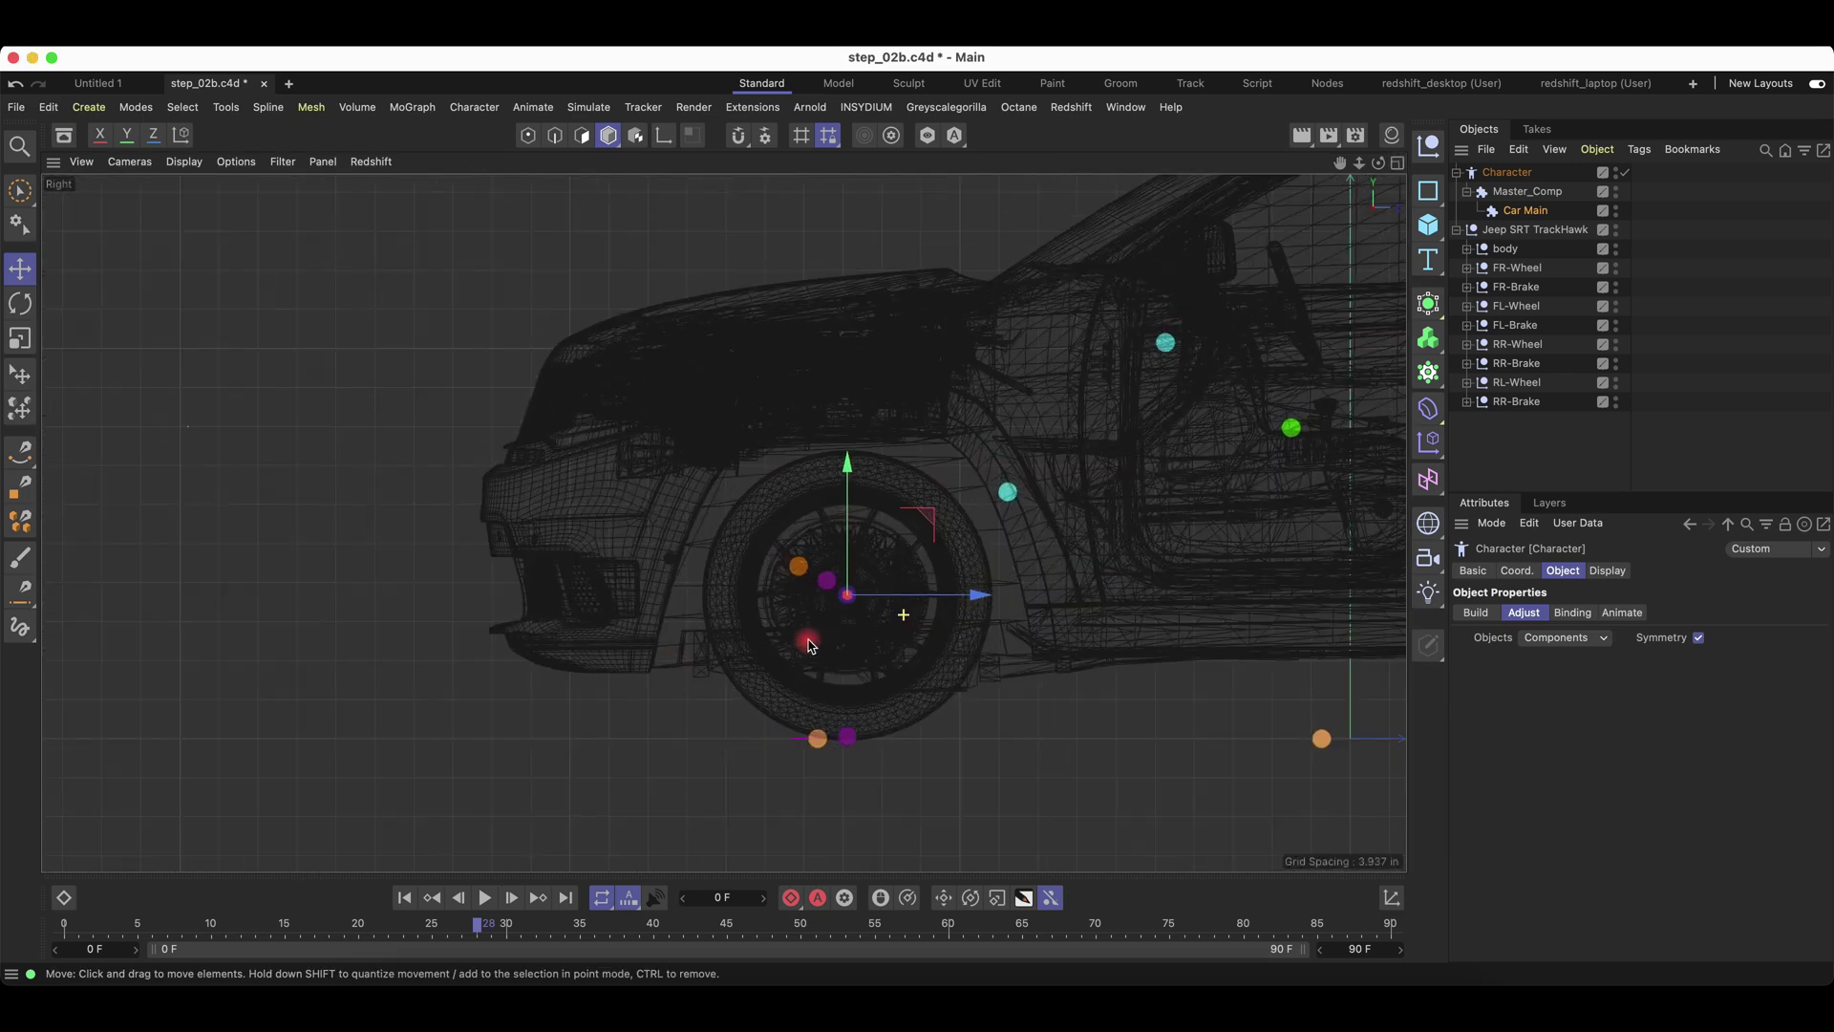
pyautogui.keyDown('alt'); pyautogui.moveTo(808, 640); pyautogui.dragTo(1090, 645, button='right'); pyautogui.keyUp('alt')
pyautogui.keyDown('alt'); pyautogui.moveTo(1127, 647); pyautogui.dragTo(401, 649, button='middle'); pyautogui.keyUp('alt')
pyautogui.keyDown('alt'); pyautogui.moveTo(1012, 620); pyautogui.dragTo(596, 640, button='middle'); pyautogui.keyUp('alt')
pyautogui.click(1397, 163)
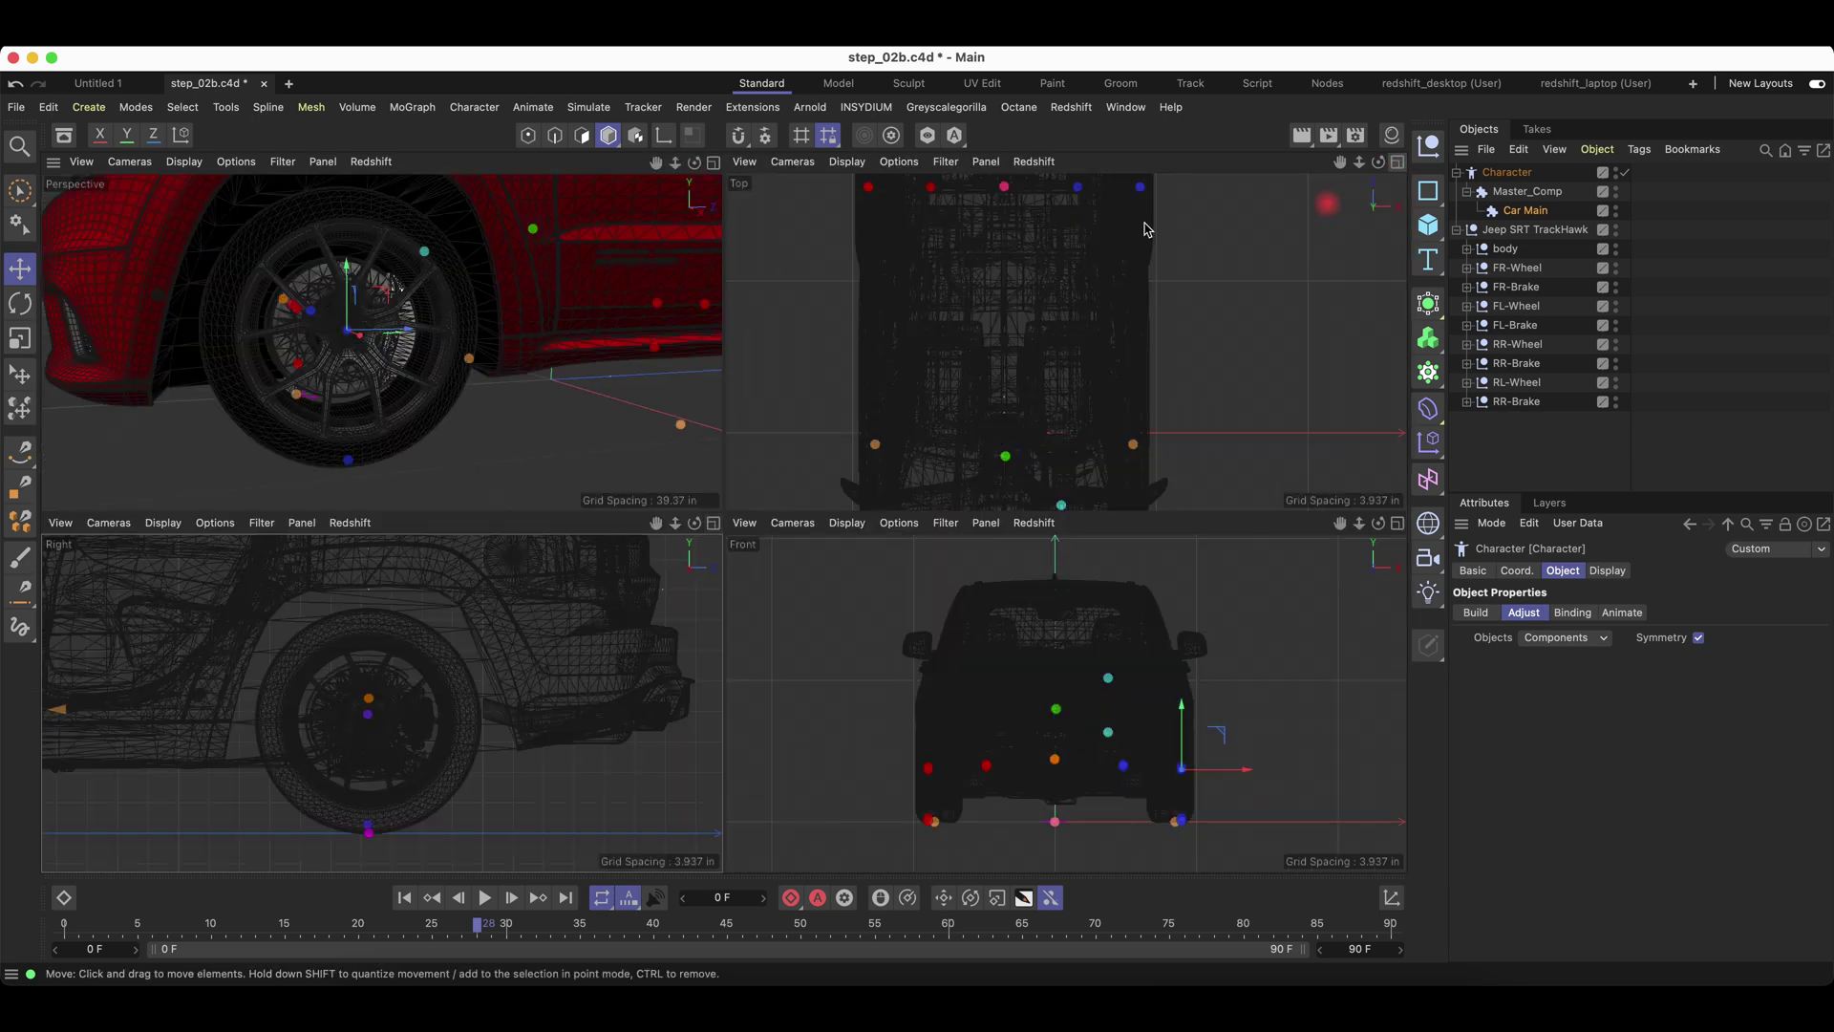
pyautogui.keyDown('alt'); pyautogui.moveTo(141, 285); pyautogui.dragTo(215, 297); pyautogui.keyUp('alt')
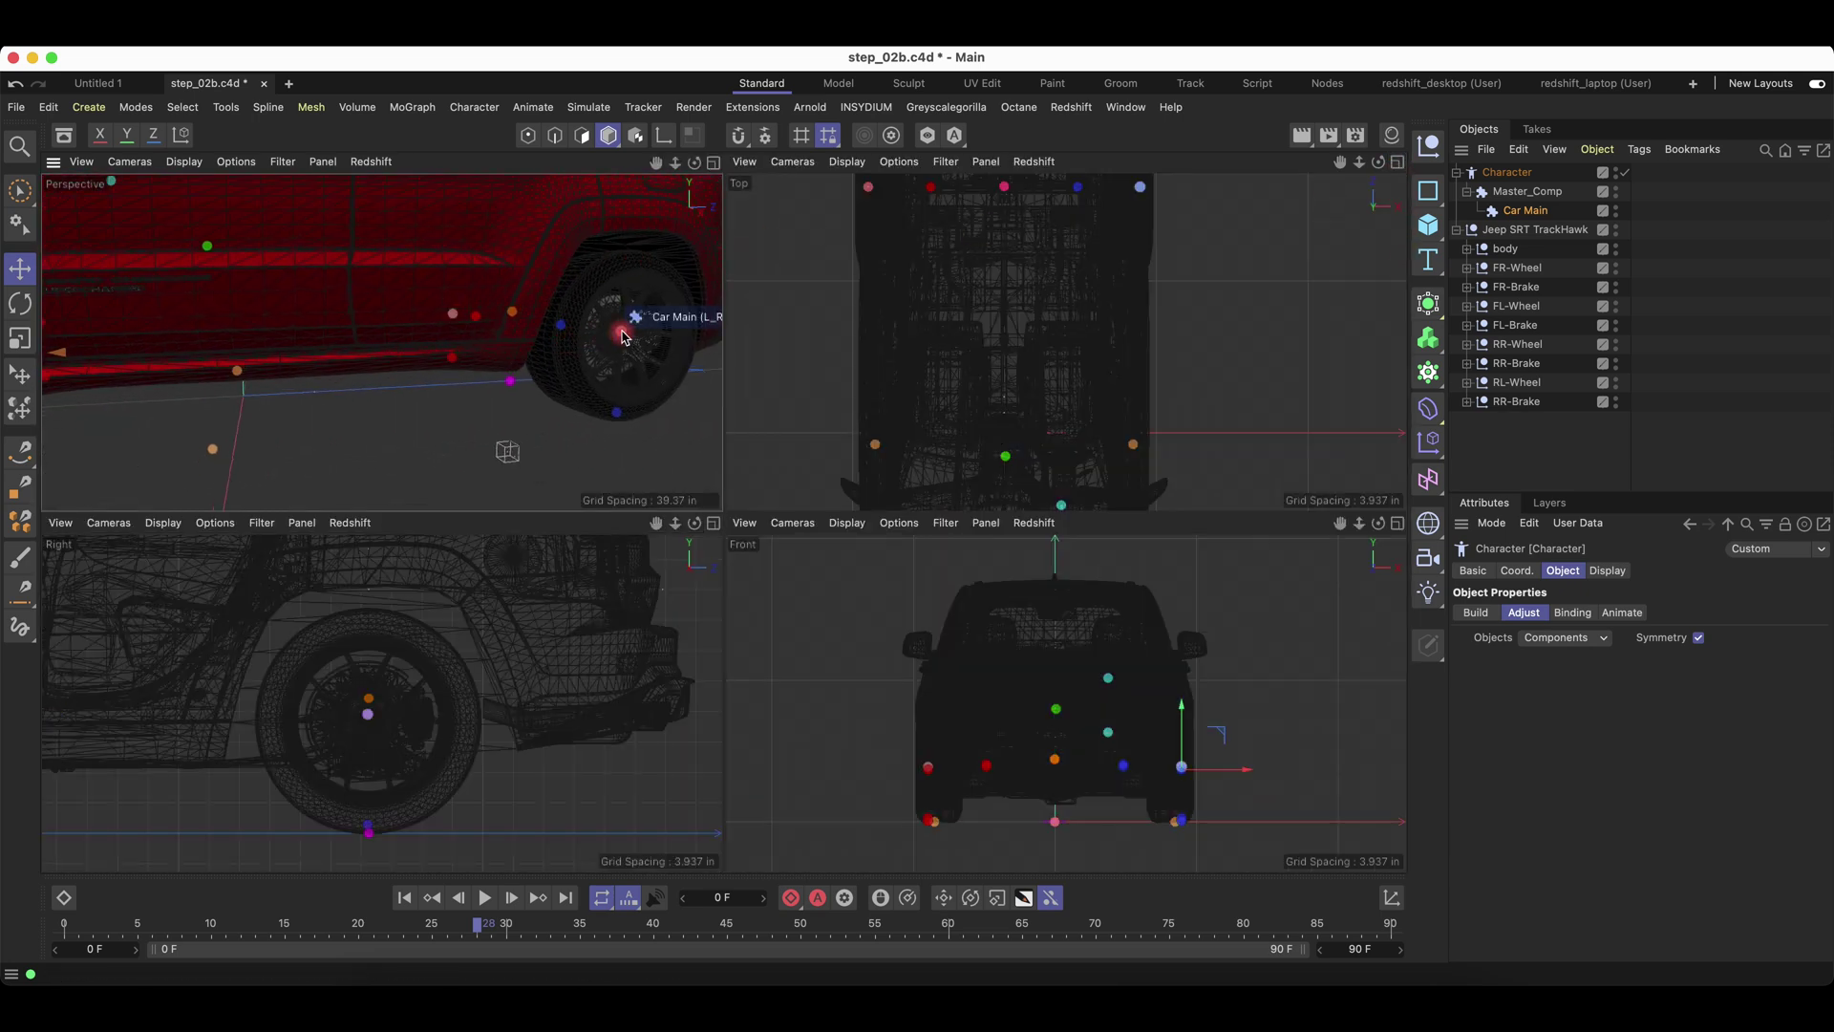
pyautogui.keyDown('alt'); pyautogui.moveTo(622, 337); pyautogui.dragTo(456, 375, button='middle'); pyautogui.keyUp('alt')
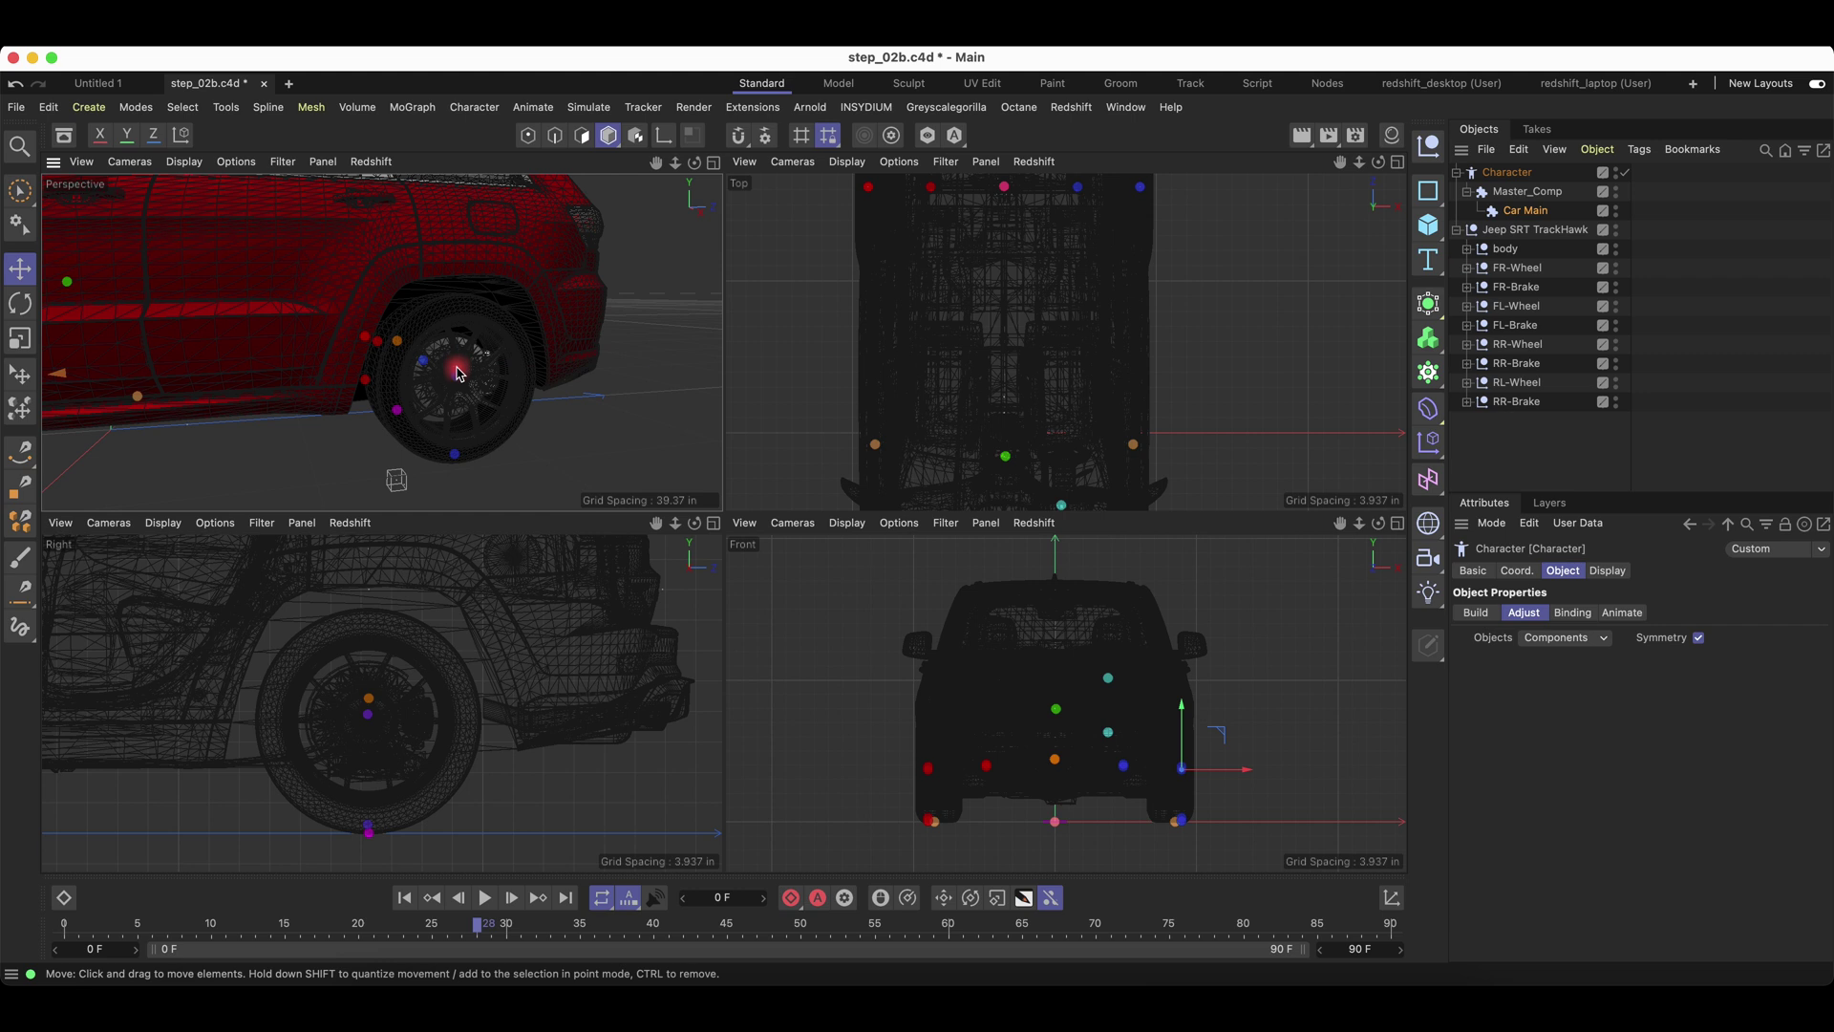
pyautogui.click(456, 375)
pyautogui.scroll(10, 425, 659)
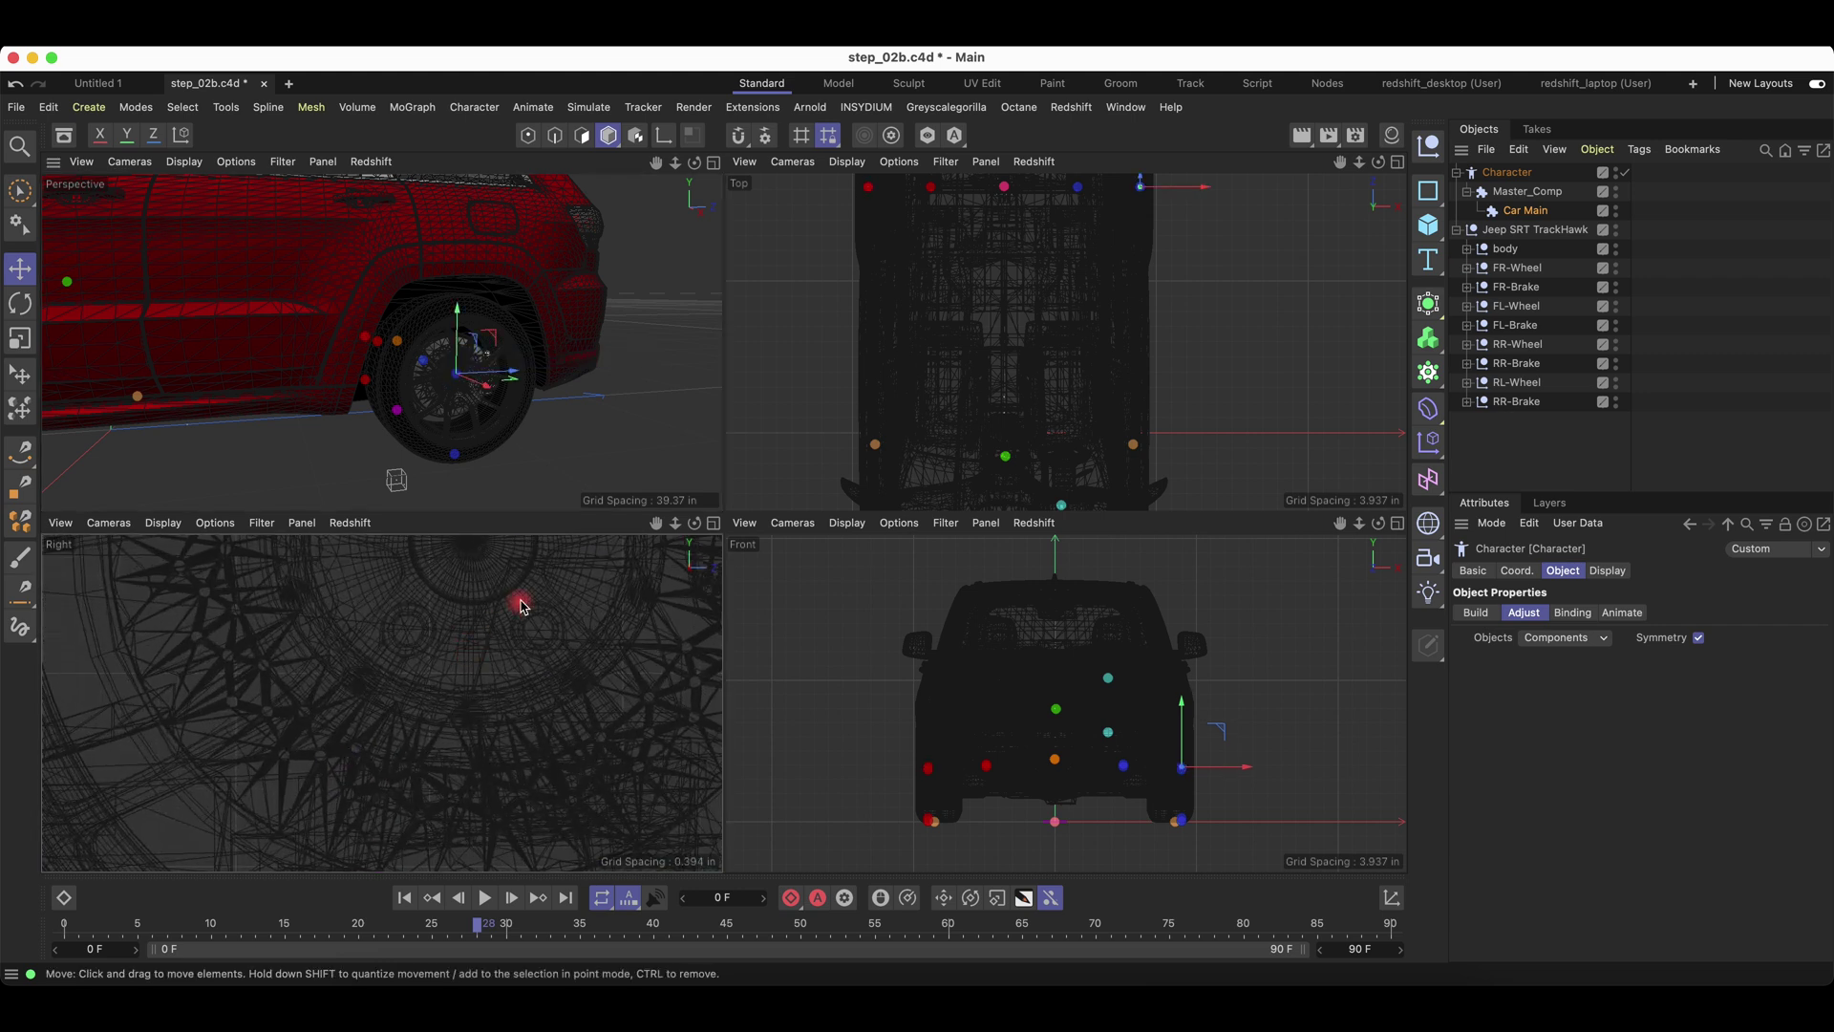
pyautogui.keyDown('alt'); pyautogui.moveTo(443, 668); pyautogui.dragTo(459, 649, button='right'); pyautogui.keyUp('alt')
pyautogui.moveTo(305, 569); pyautogui.dragTo(306, 586)
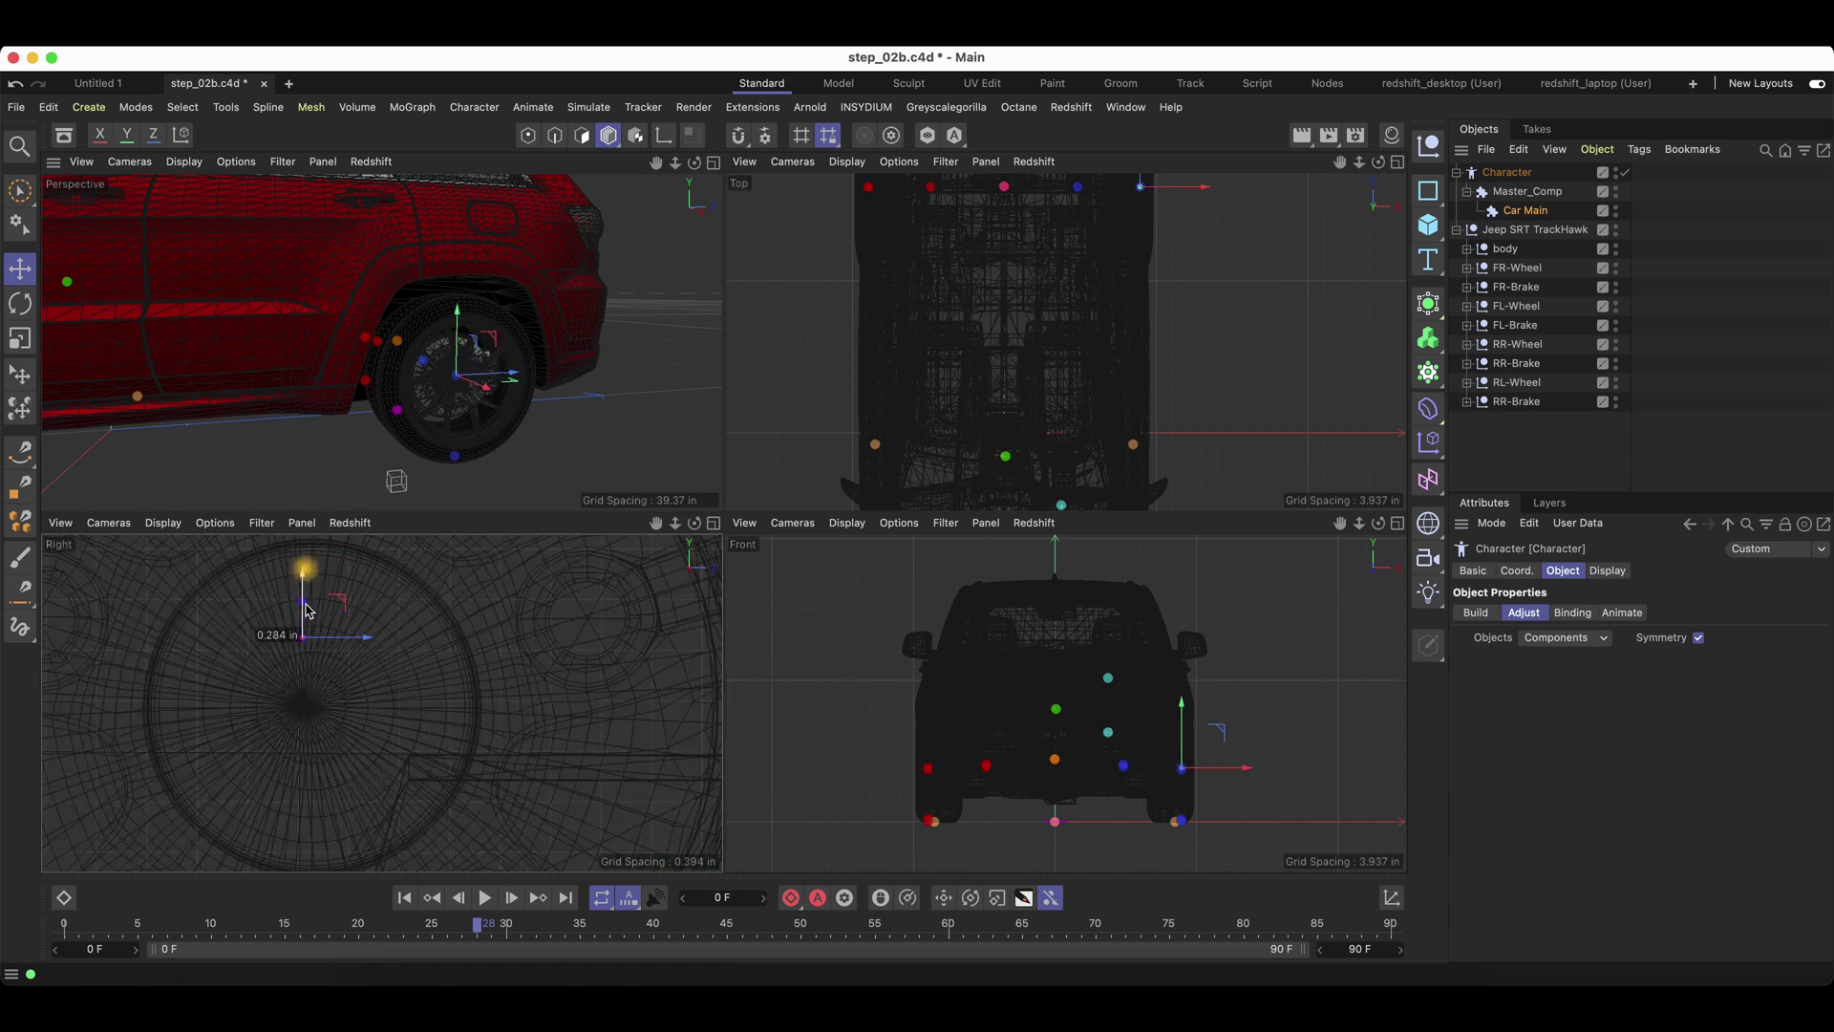
pyautogui.scroll(10, 315, 669)
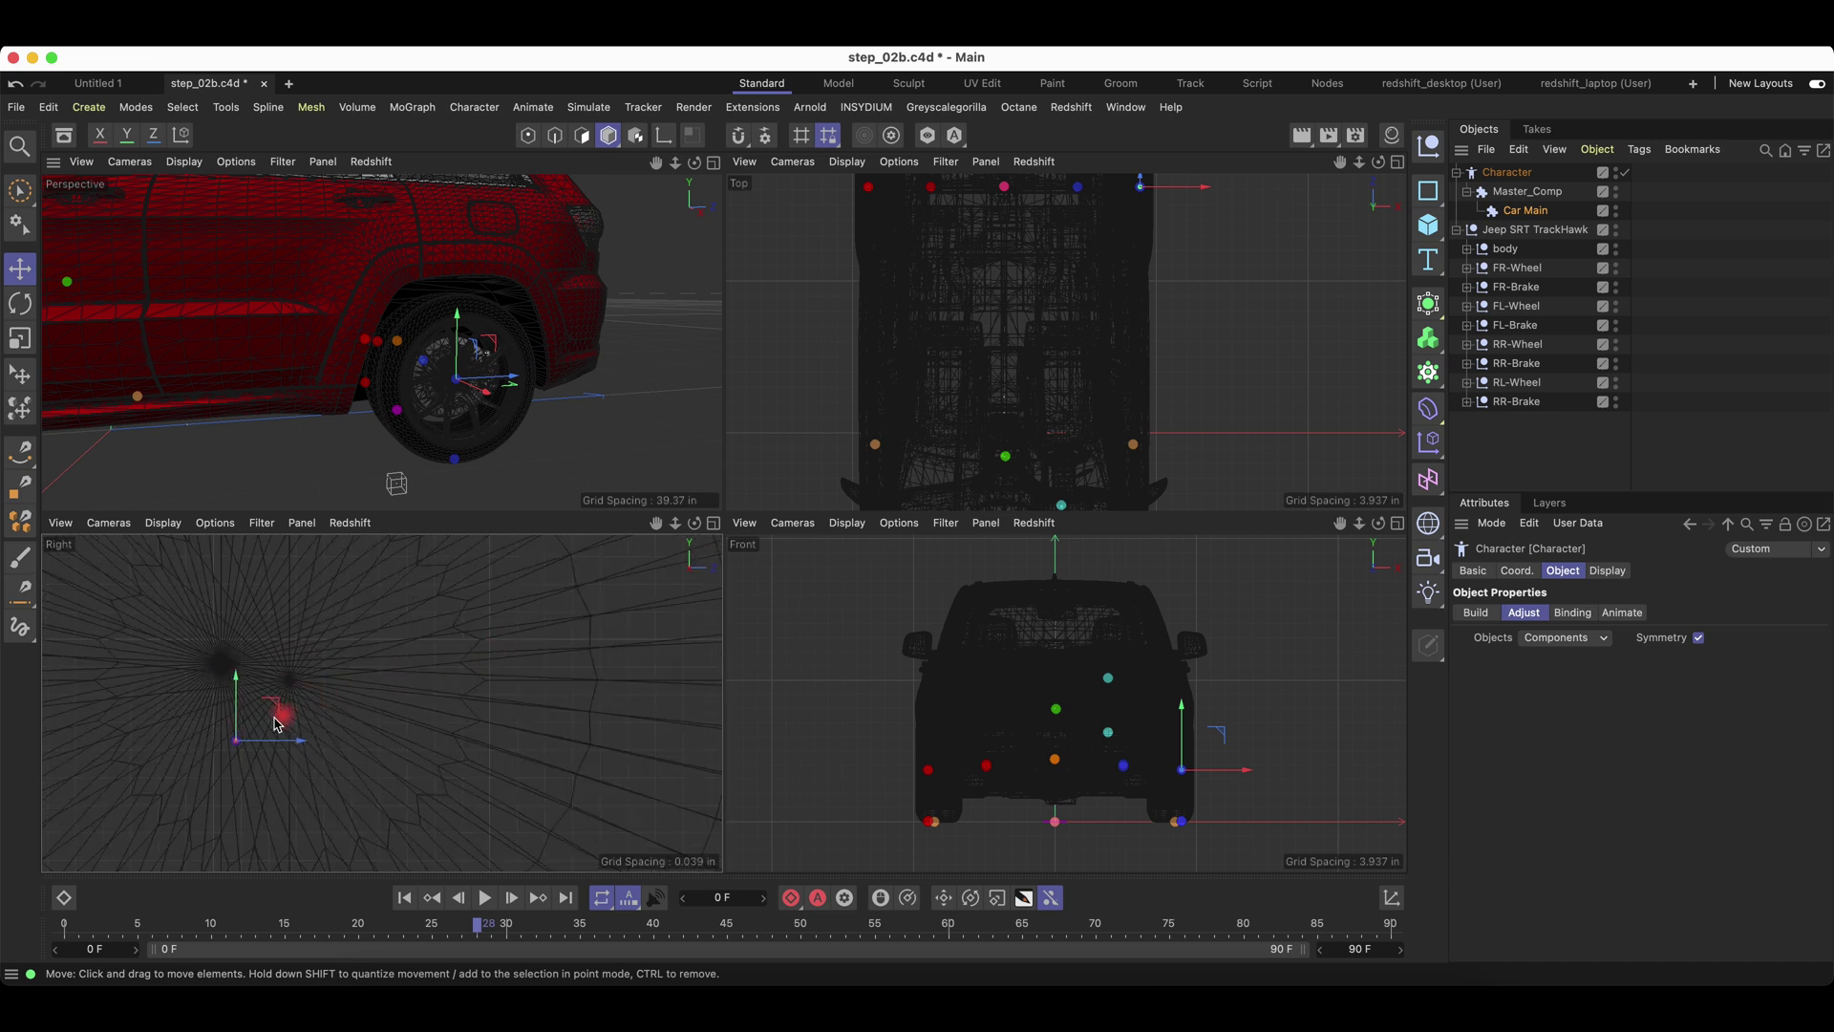
pyautogui.moveTo(264, 668); pyautogui.dragTo(354, 686)
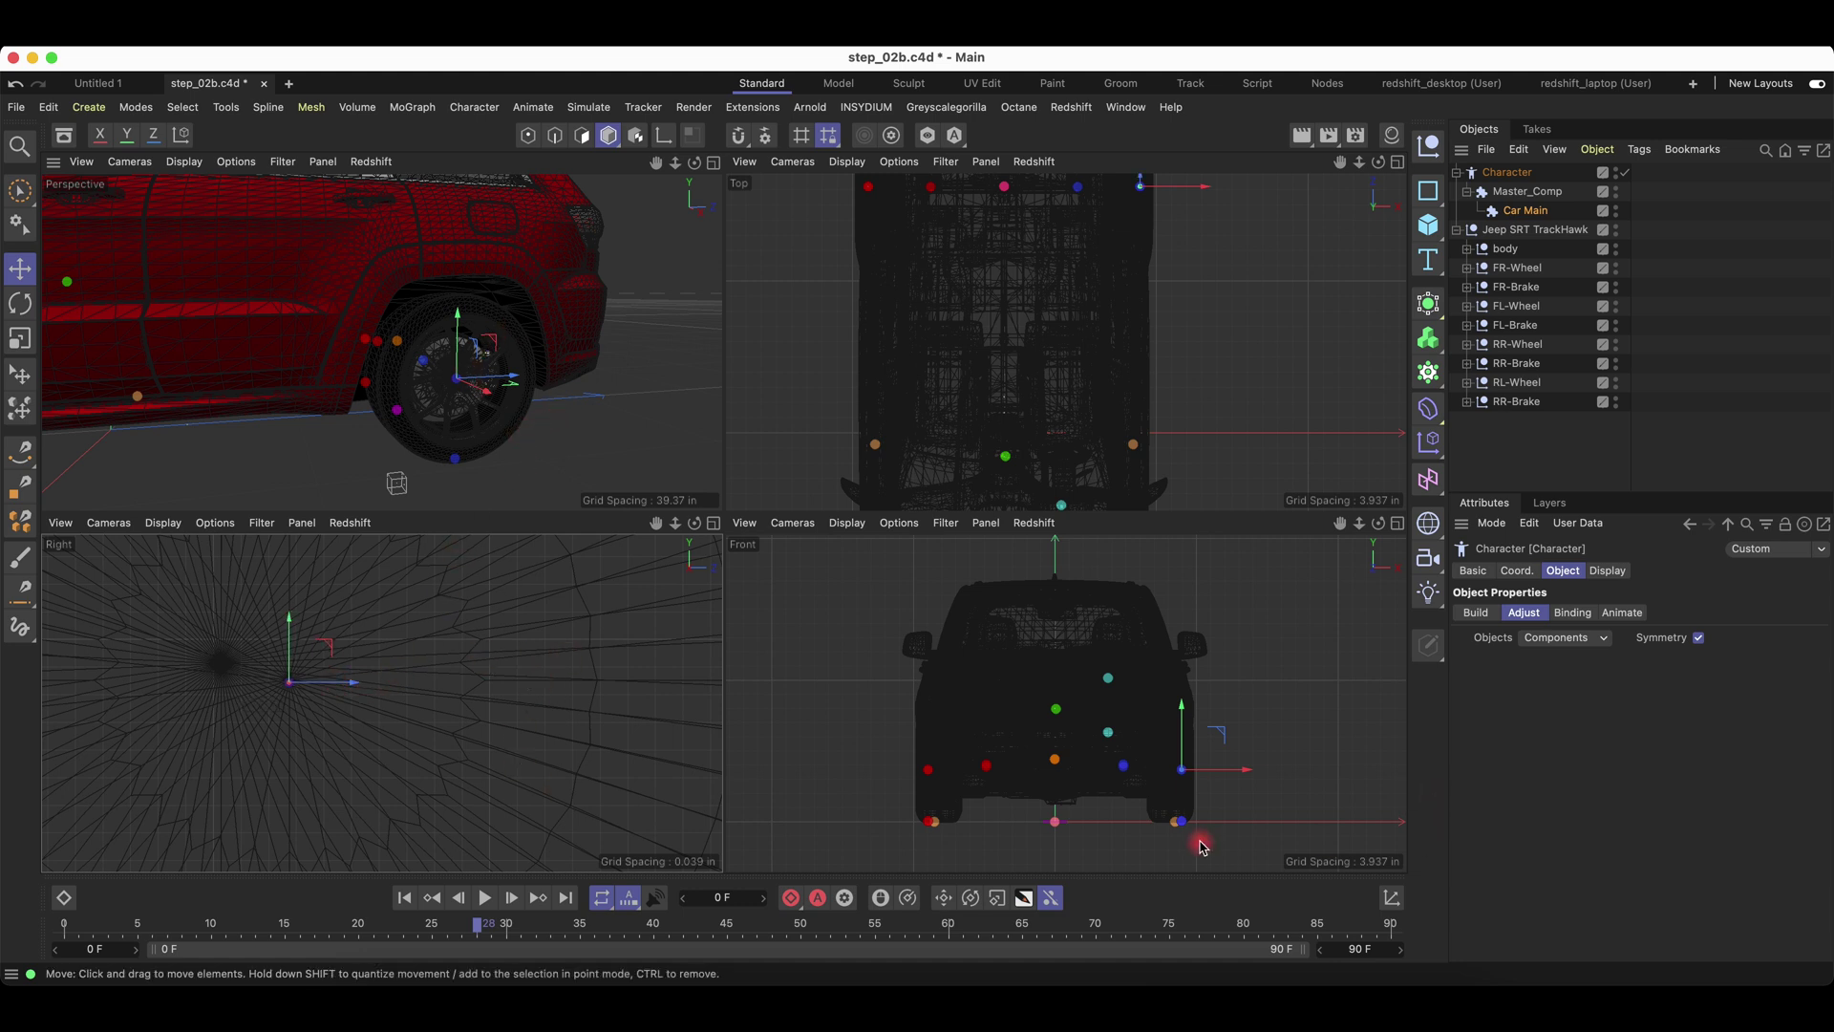
# Try isolating the front wheels by hiding FL-Brake and the rear wheel and brake groups.
pyautogui.click(1399, 524)
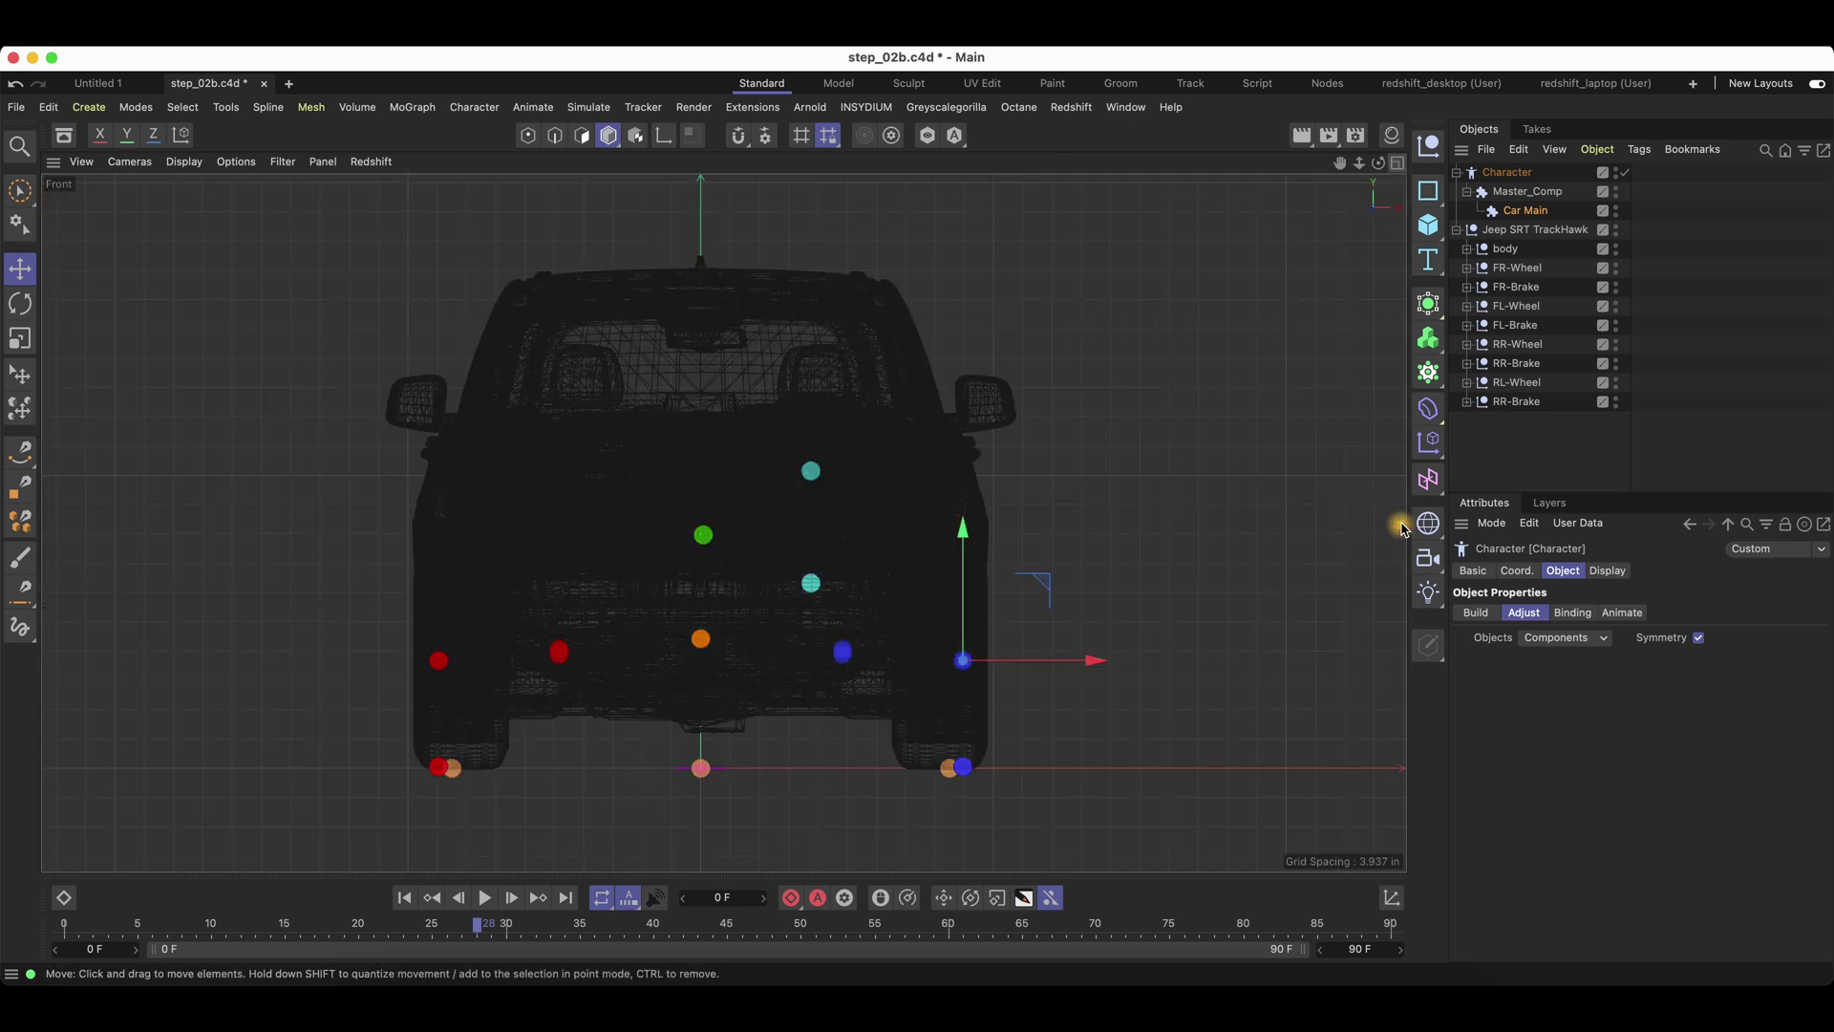
pyautogui.scroll(5, 1080, 669)
pyautogui.keyDown('alt'); pyautogui.moveTo(758, 674); pyautogui.dragTo(922, 430, button='middle'); pyautogui.keyUp('alt')
pyautogui.keyDown('alt'); pyautogui.moveTo(860, 372); pyautogui.dragTo(992, 344, button='right'); pyautogui.keyUp('alt')
pyautogui.scroll(-3, 946, 383)
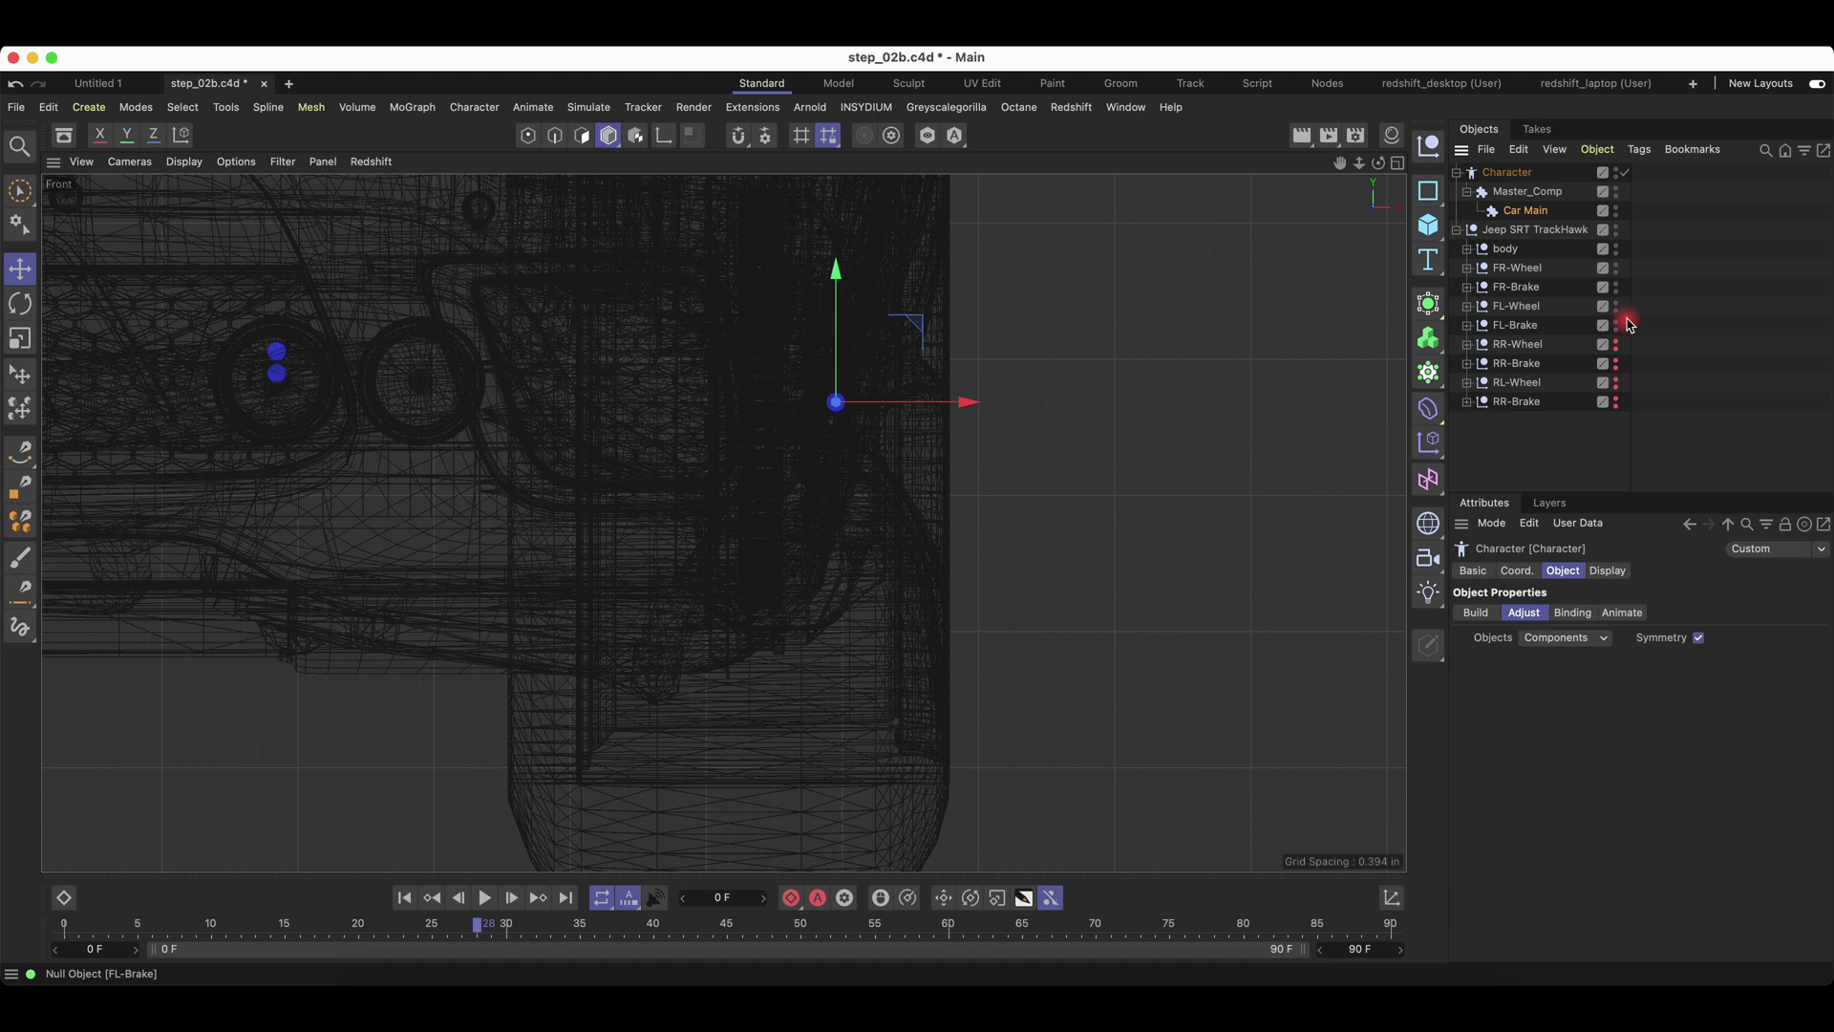
pyautogui.moveTo(1619, 304); pyautogui.dragTo(1620, 296)
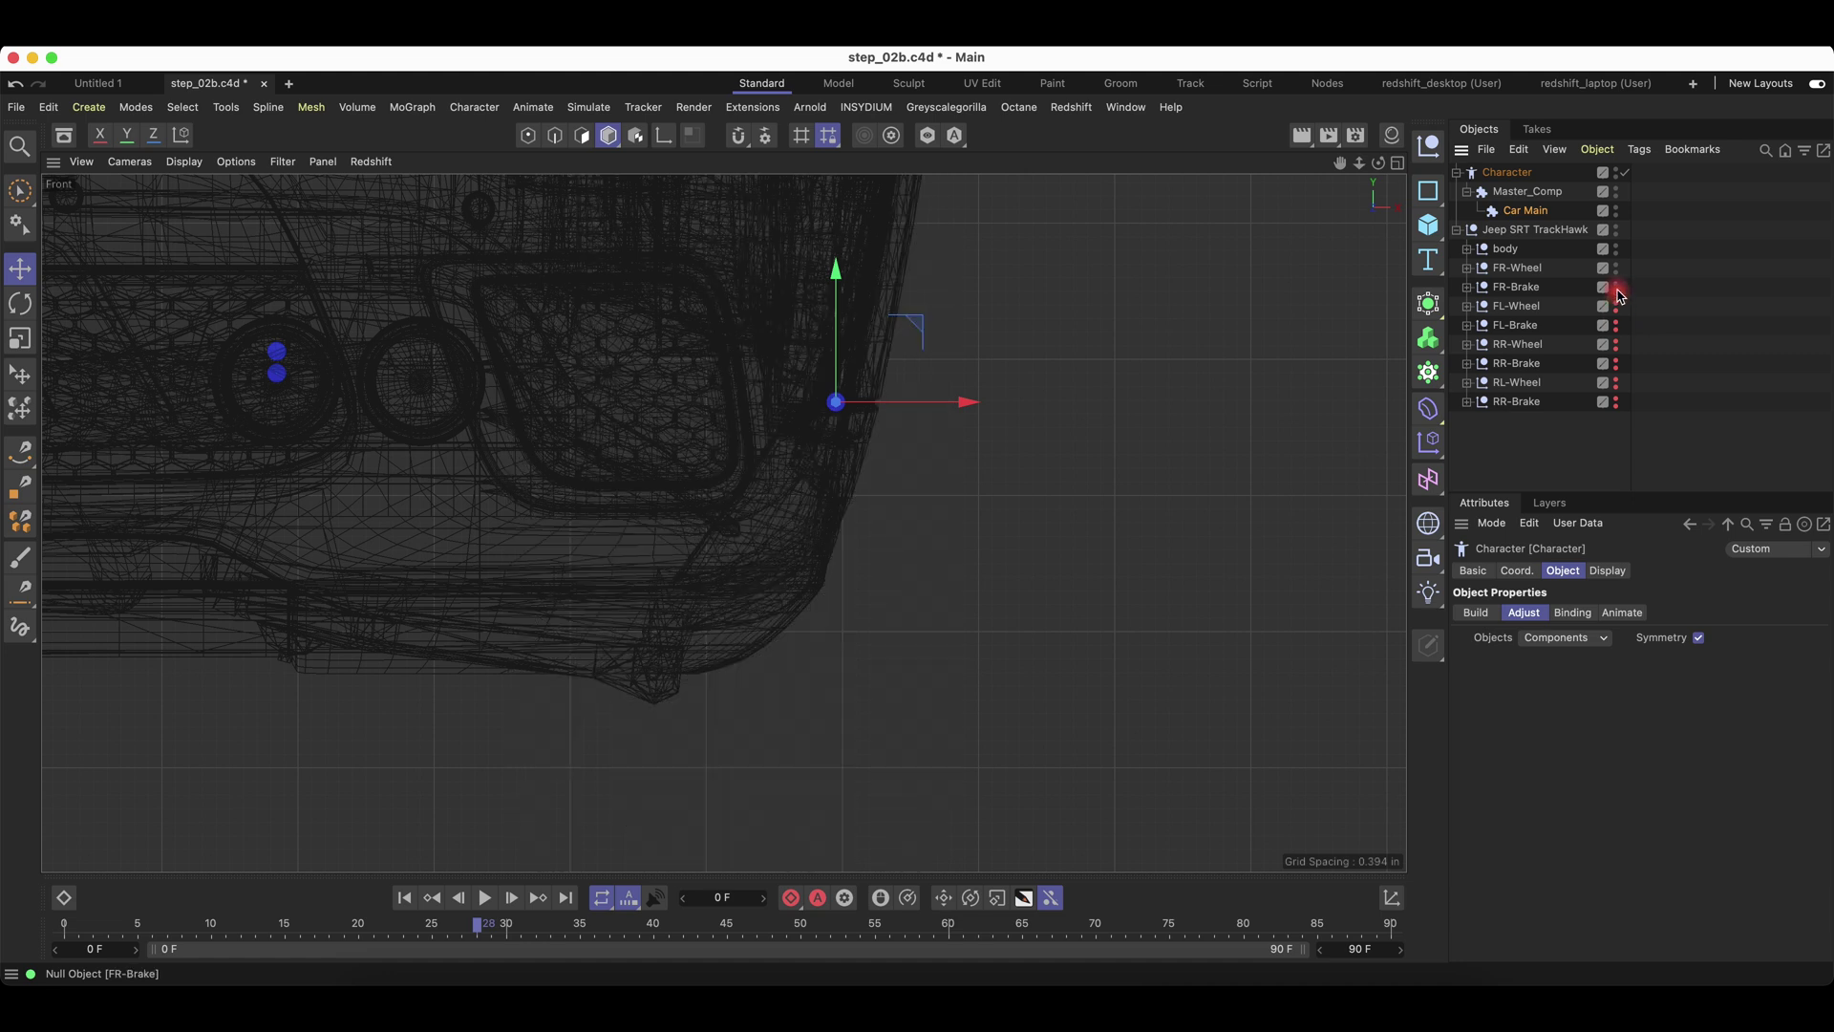
pyautogui.click(1621, 299)
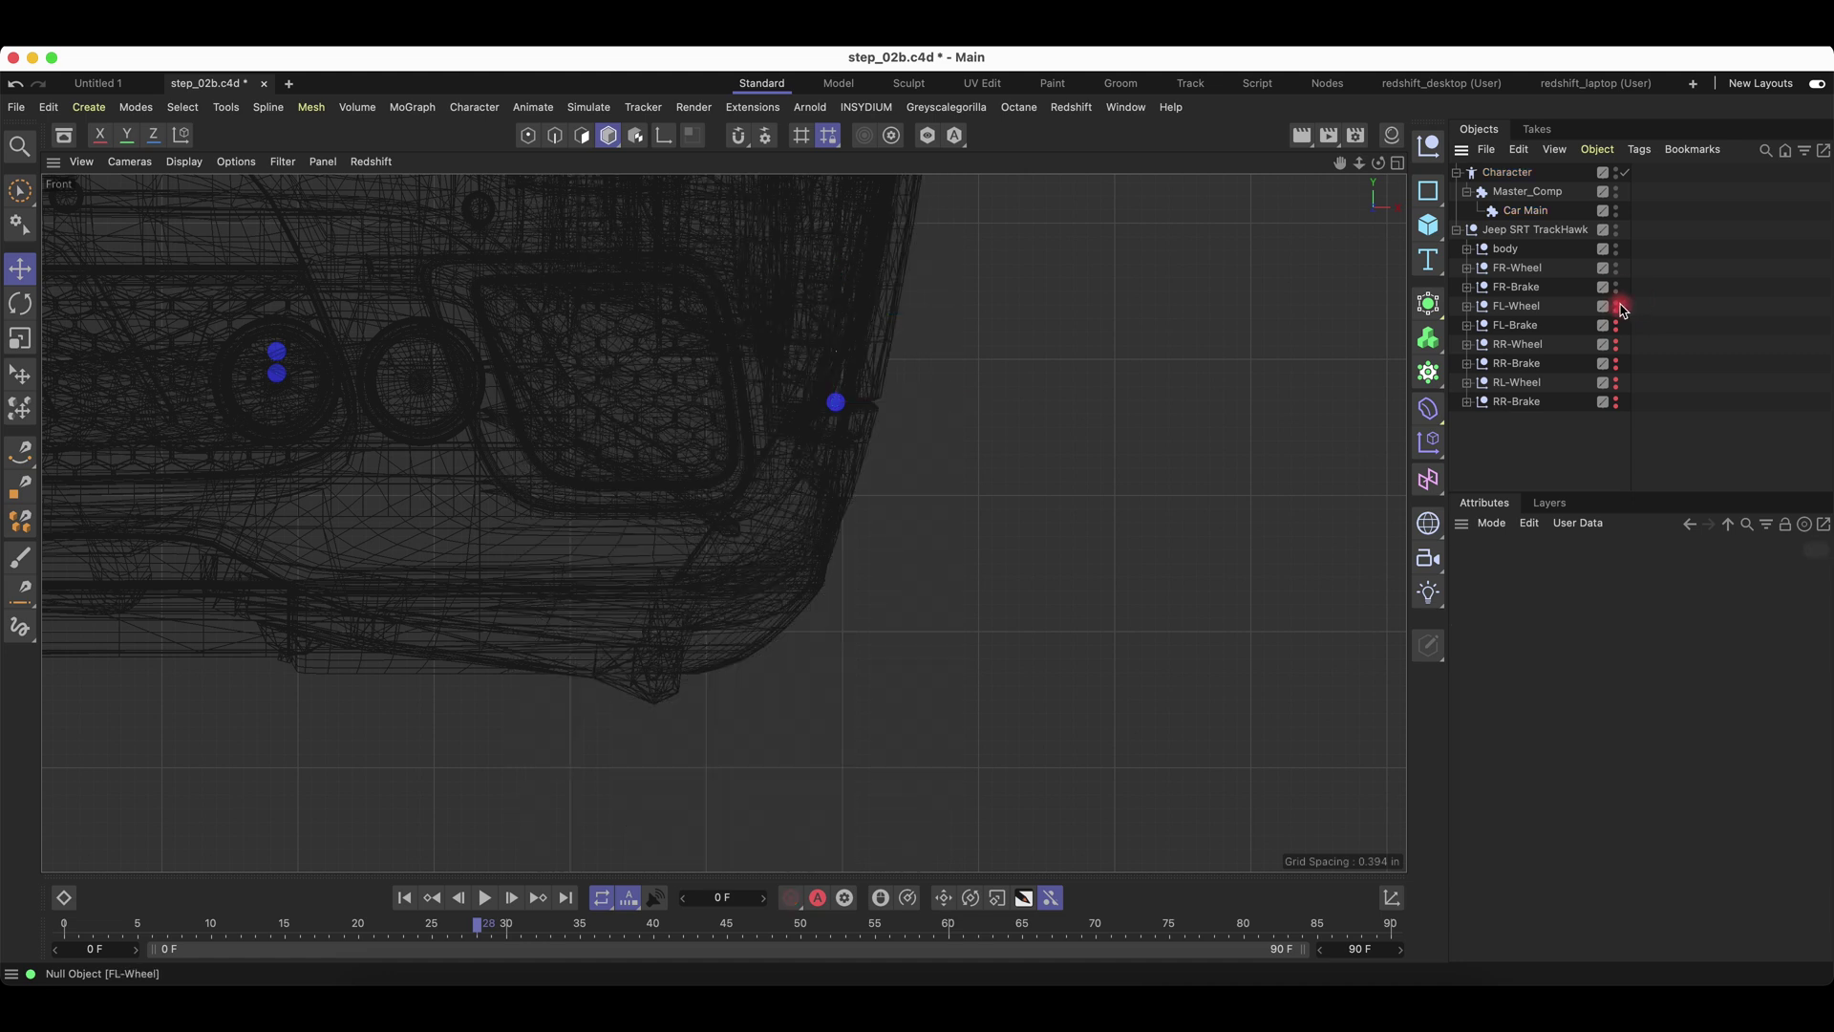
pyautogui.click(1619, 306)
pyautogui.click(1045, 374)
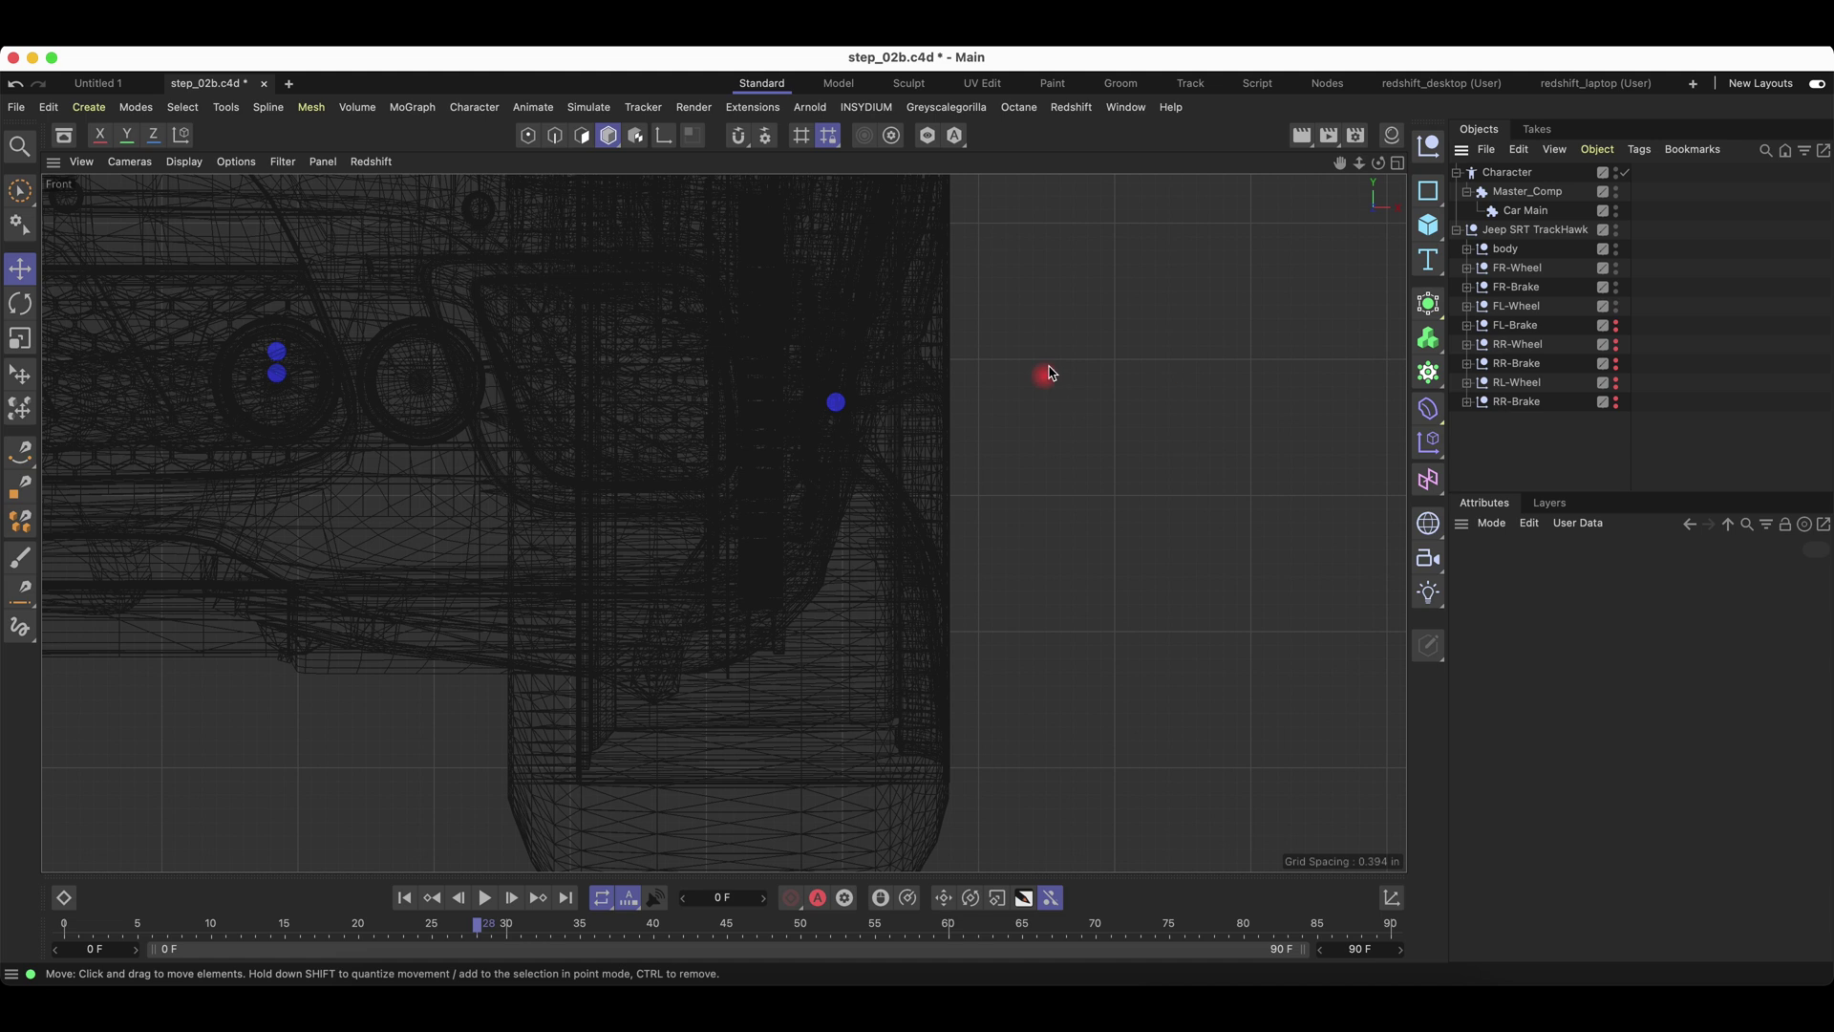
# Show the hidden FL-Brake and rear wheel and brake groups again.
pyautogui.click(1399, 164)
pyautogui.scroll(-5, 357, 399)
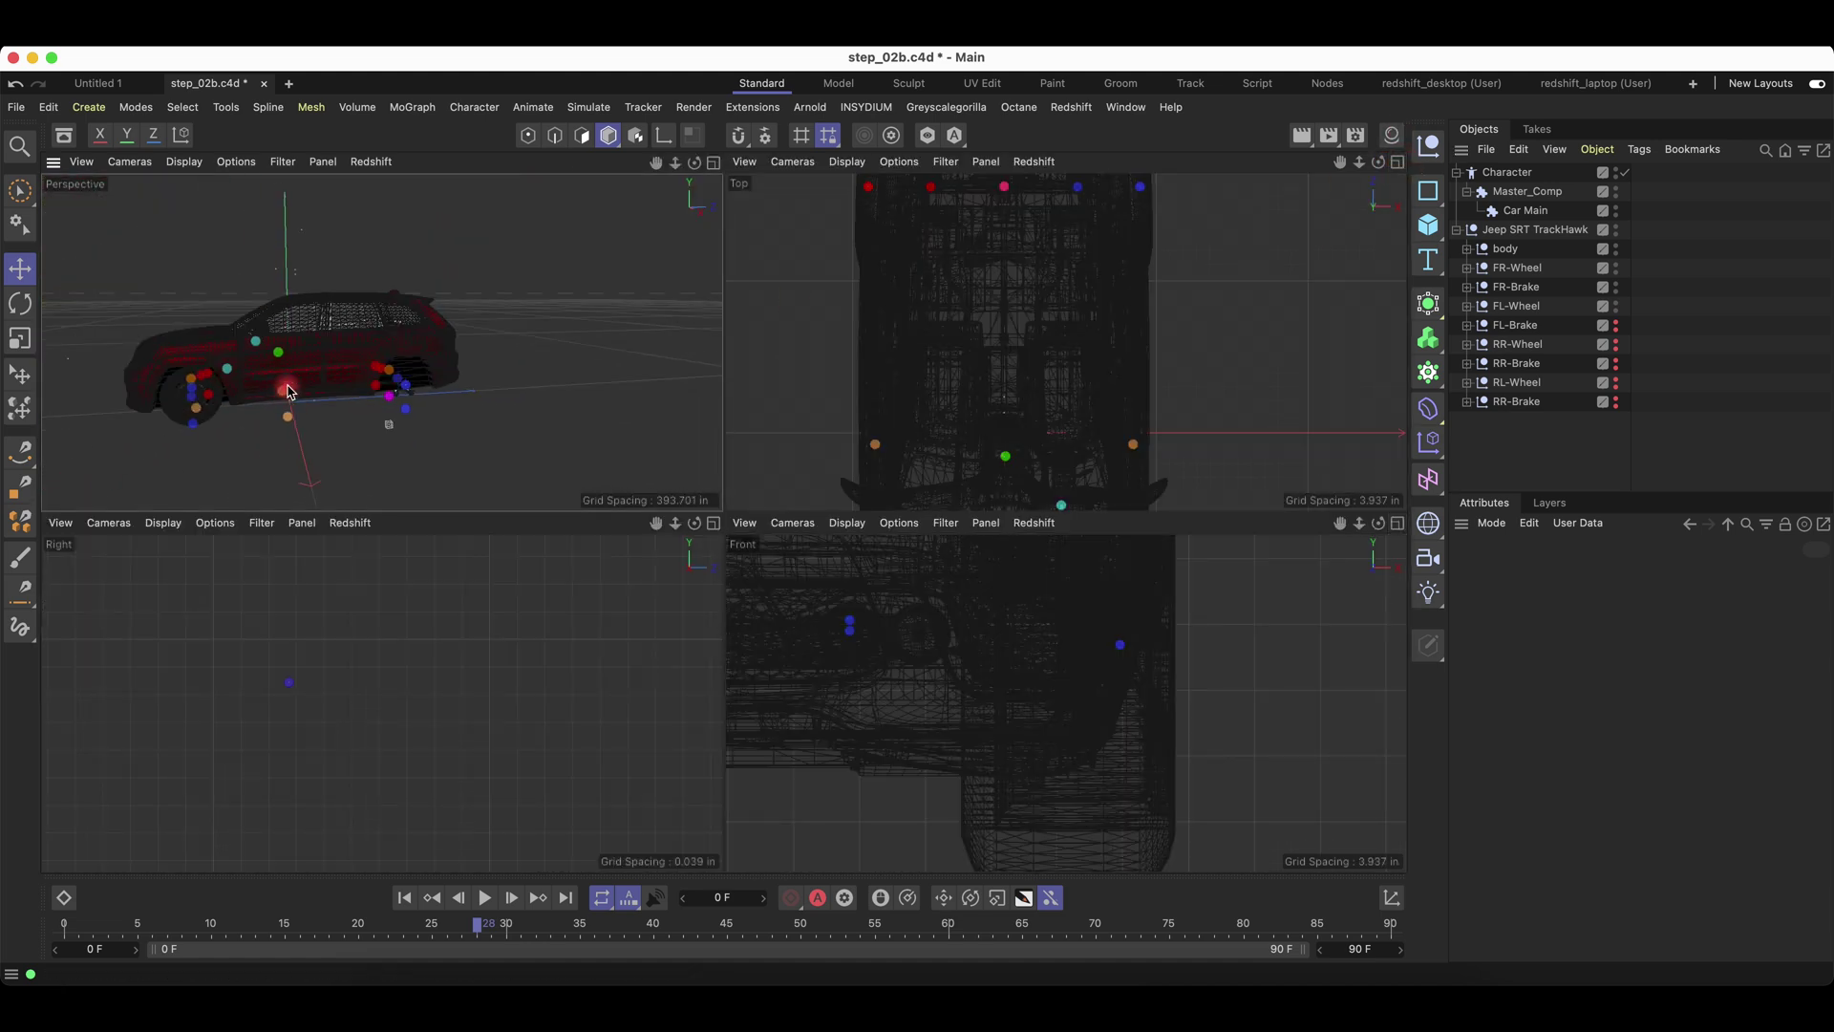
pyautogui.keyDown('alt'); pyautogui.moveTo(287, 378); pyautogui.dragTo(402, 390); pyautogui.keyUp('alt')
pyautogui.scroll(5, 337, 411)
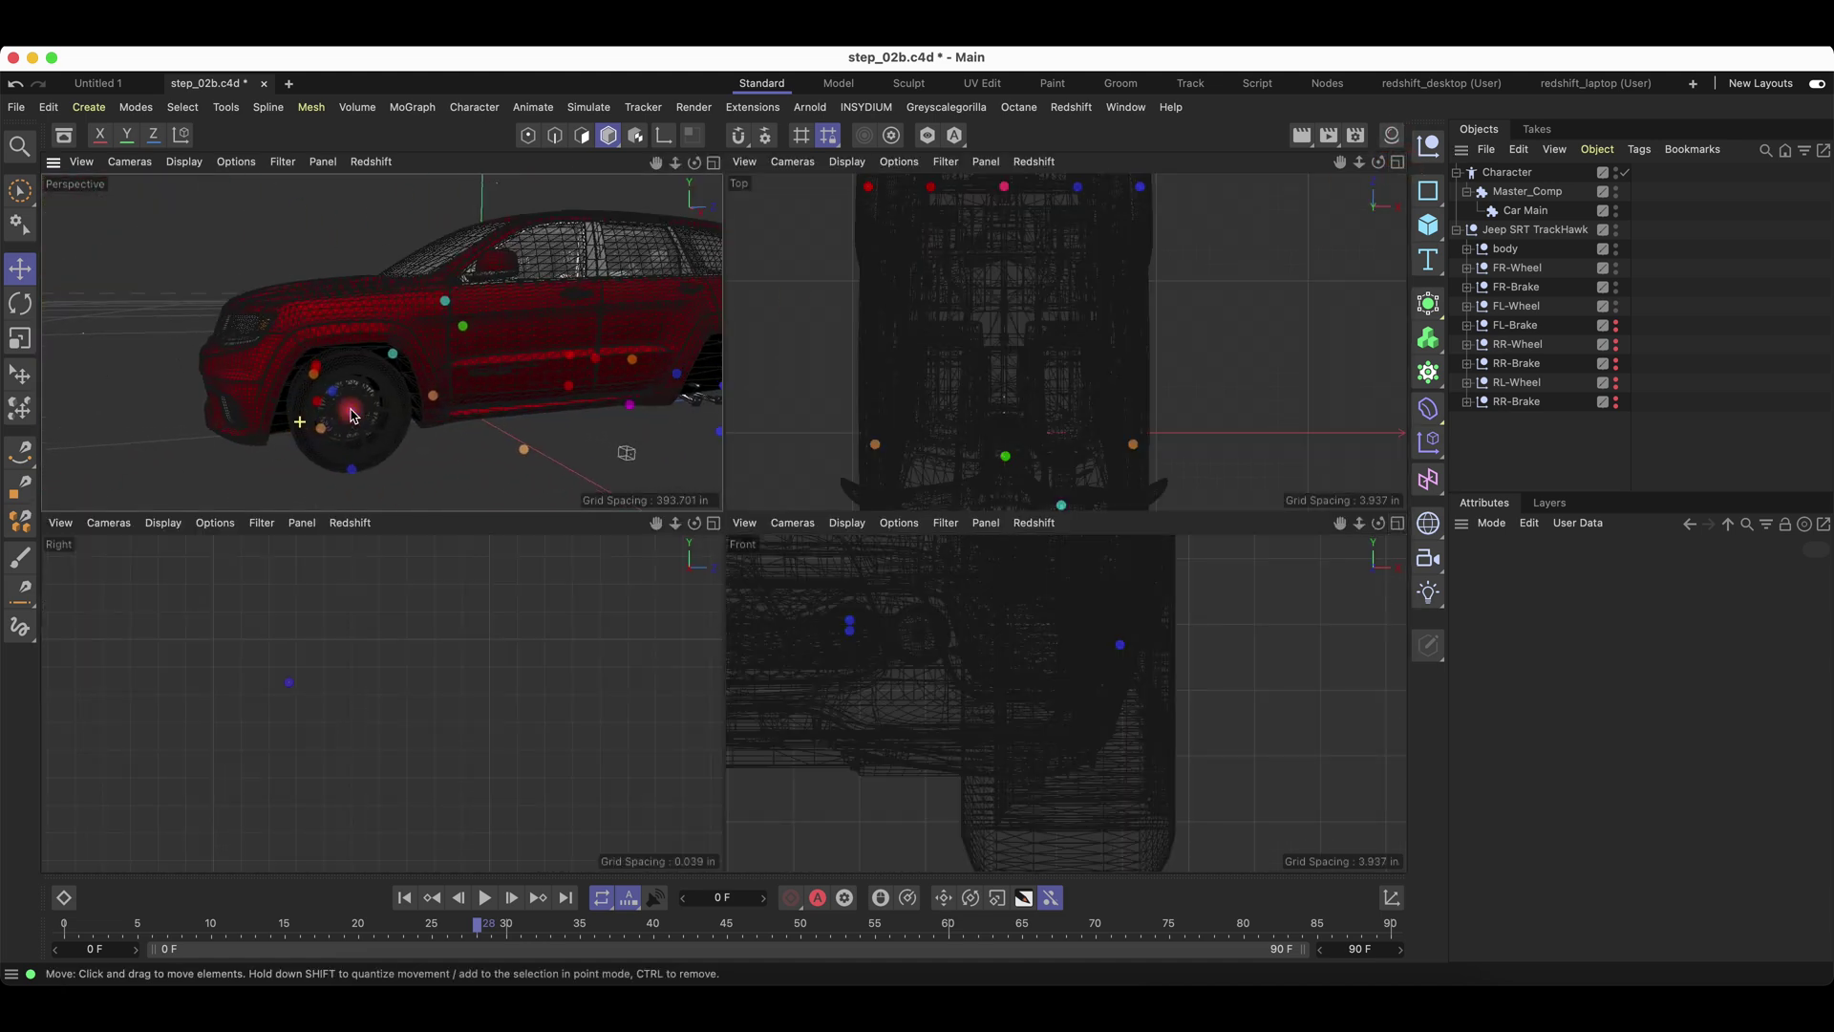
pyautogui.click(1616, 345)
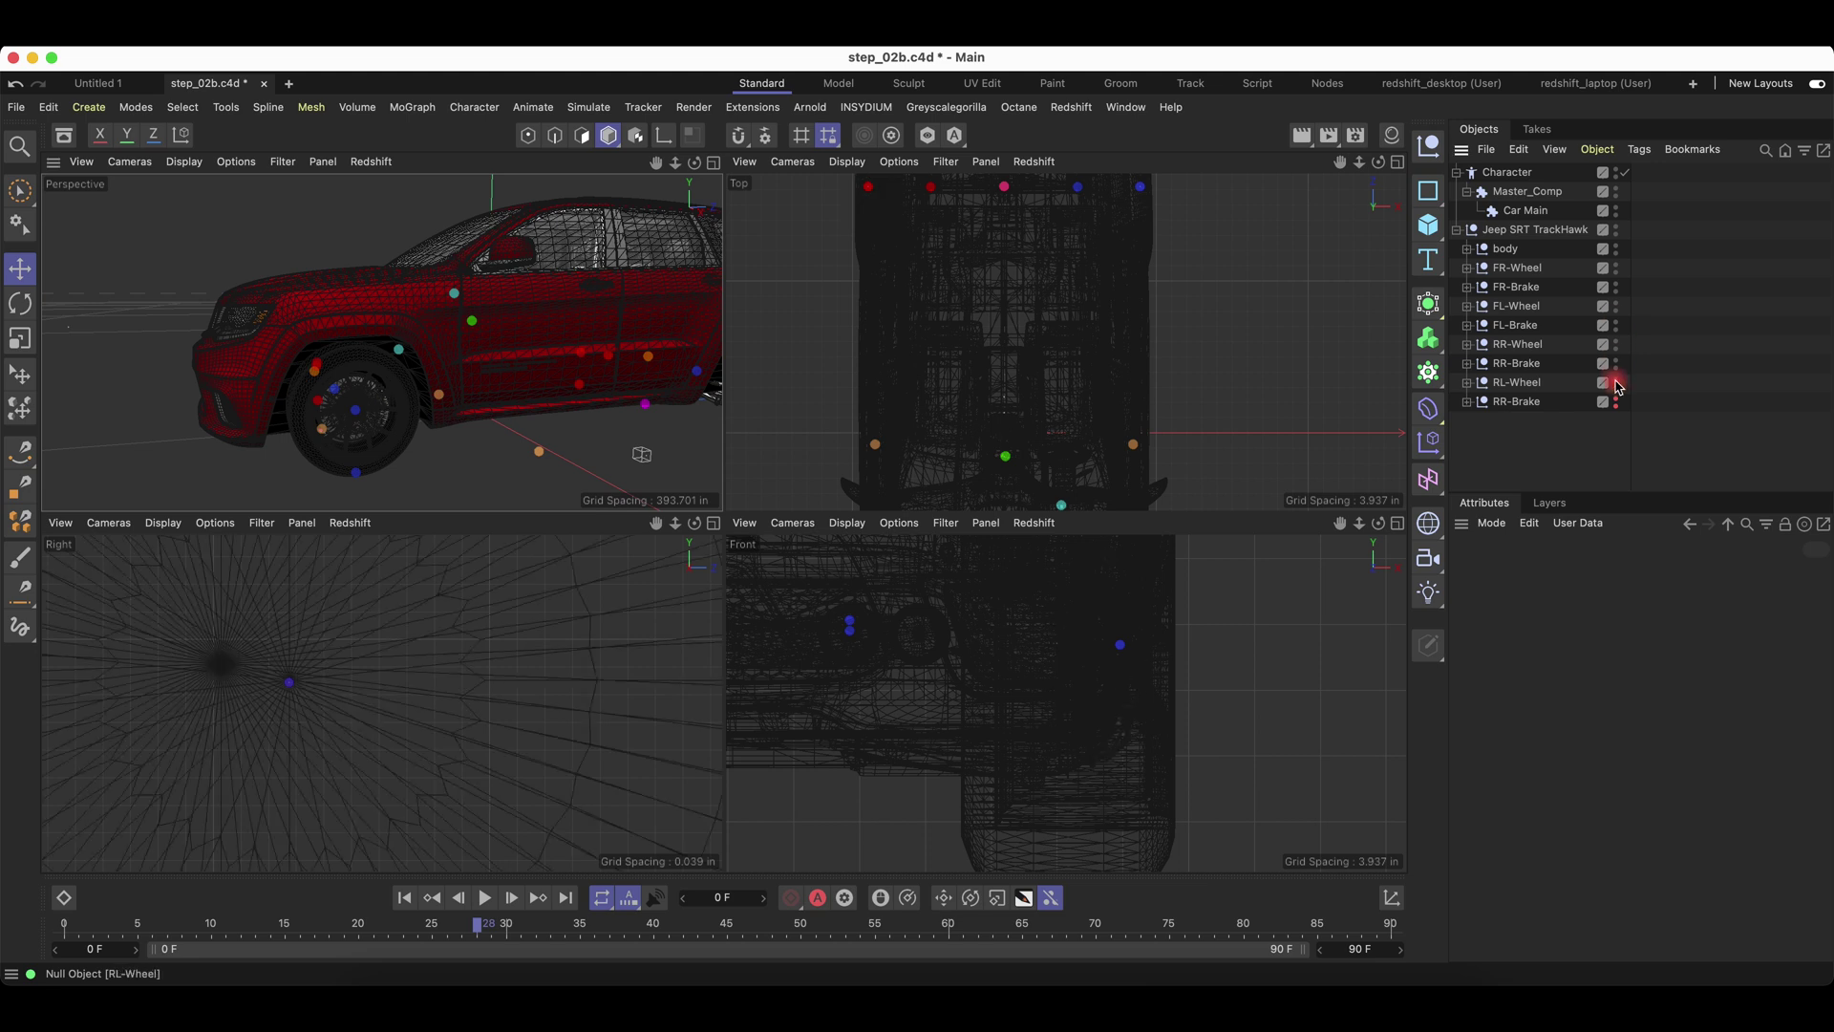
pyautogui.click(1157, 447)
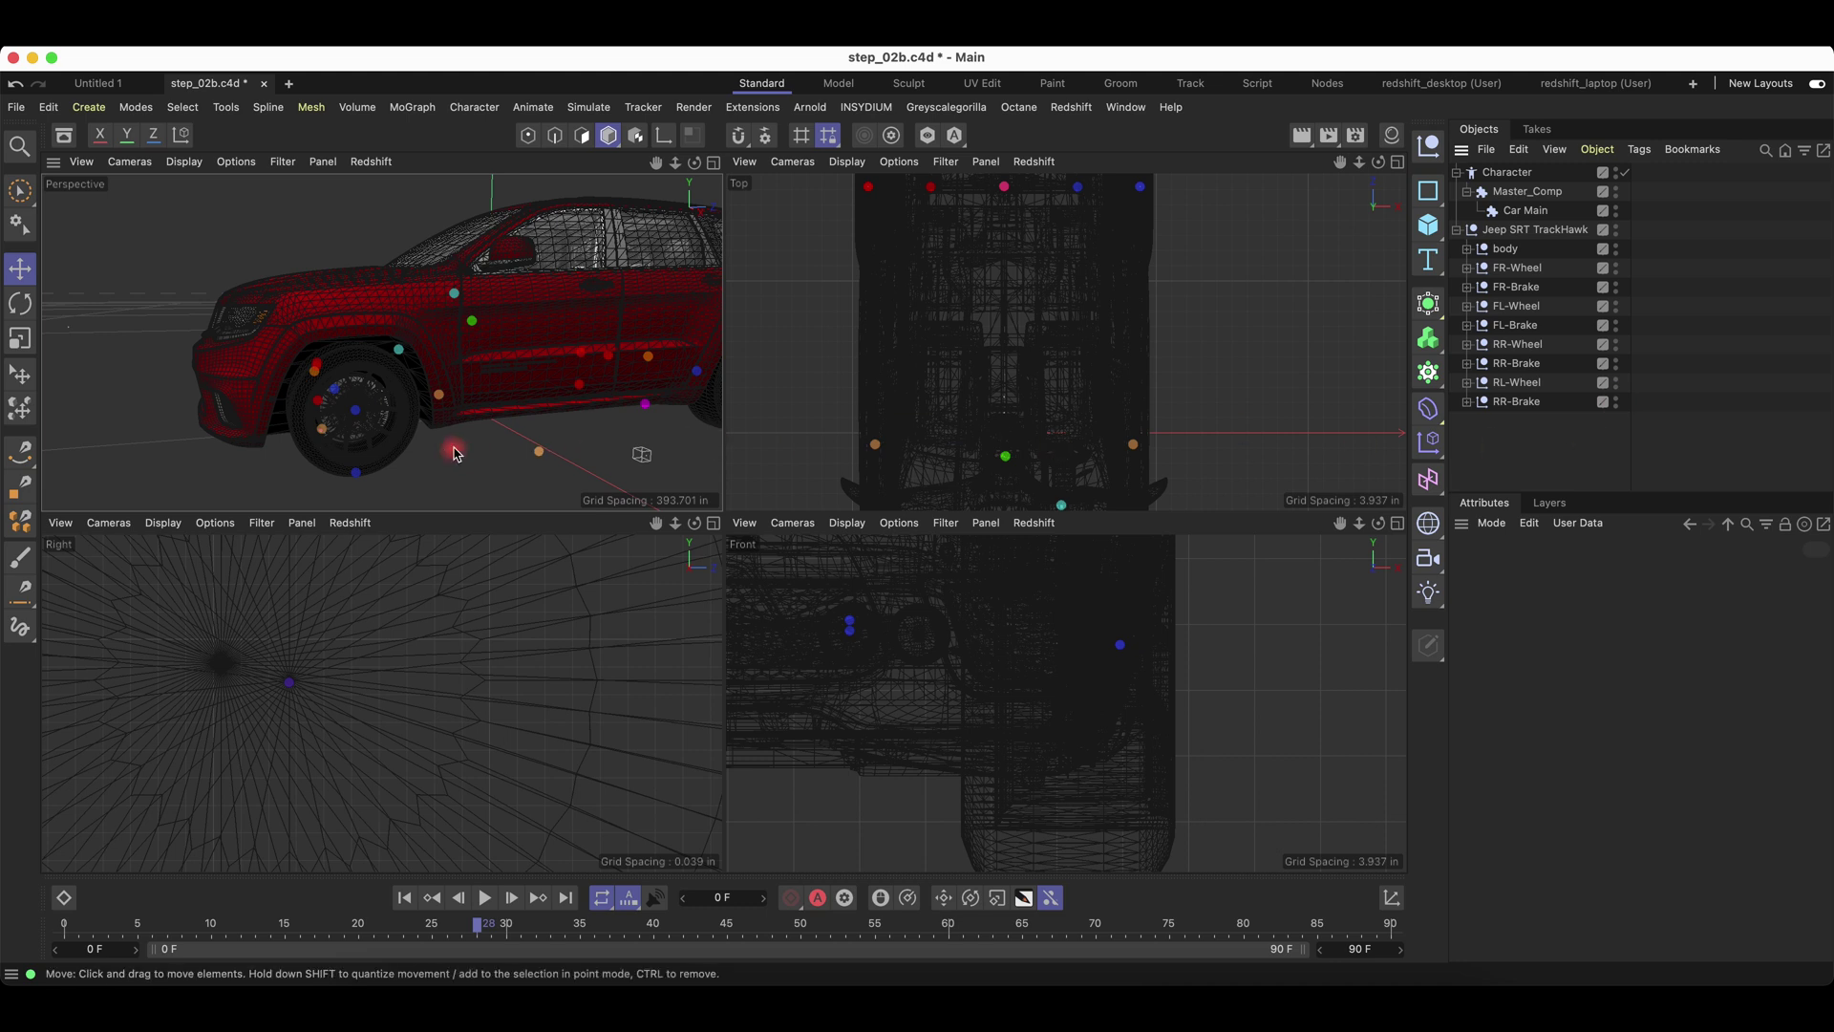
# Move the L_Front_wheel_bind point inward along the X axis toward the middle of the front tyre's width.
pyautogui.keyDown('alt'); pyautogui.moveTo(372, 449); pyautogui.dragTo(487, 413); pyautogui.keyUp('alt')
pyautogui.keyDown('alt'); pyautogui.moveTo(289, 433); pyautogui.dragTo(439, 396, button='right'); pyautogui.keyUp('alt')
pyautogui.click(421, 392)
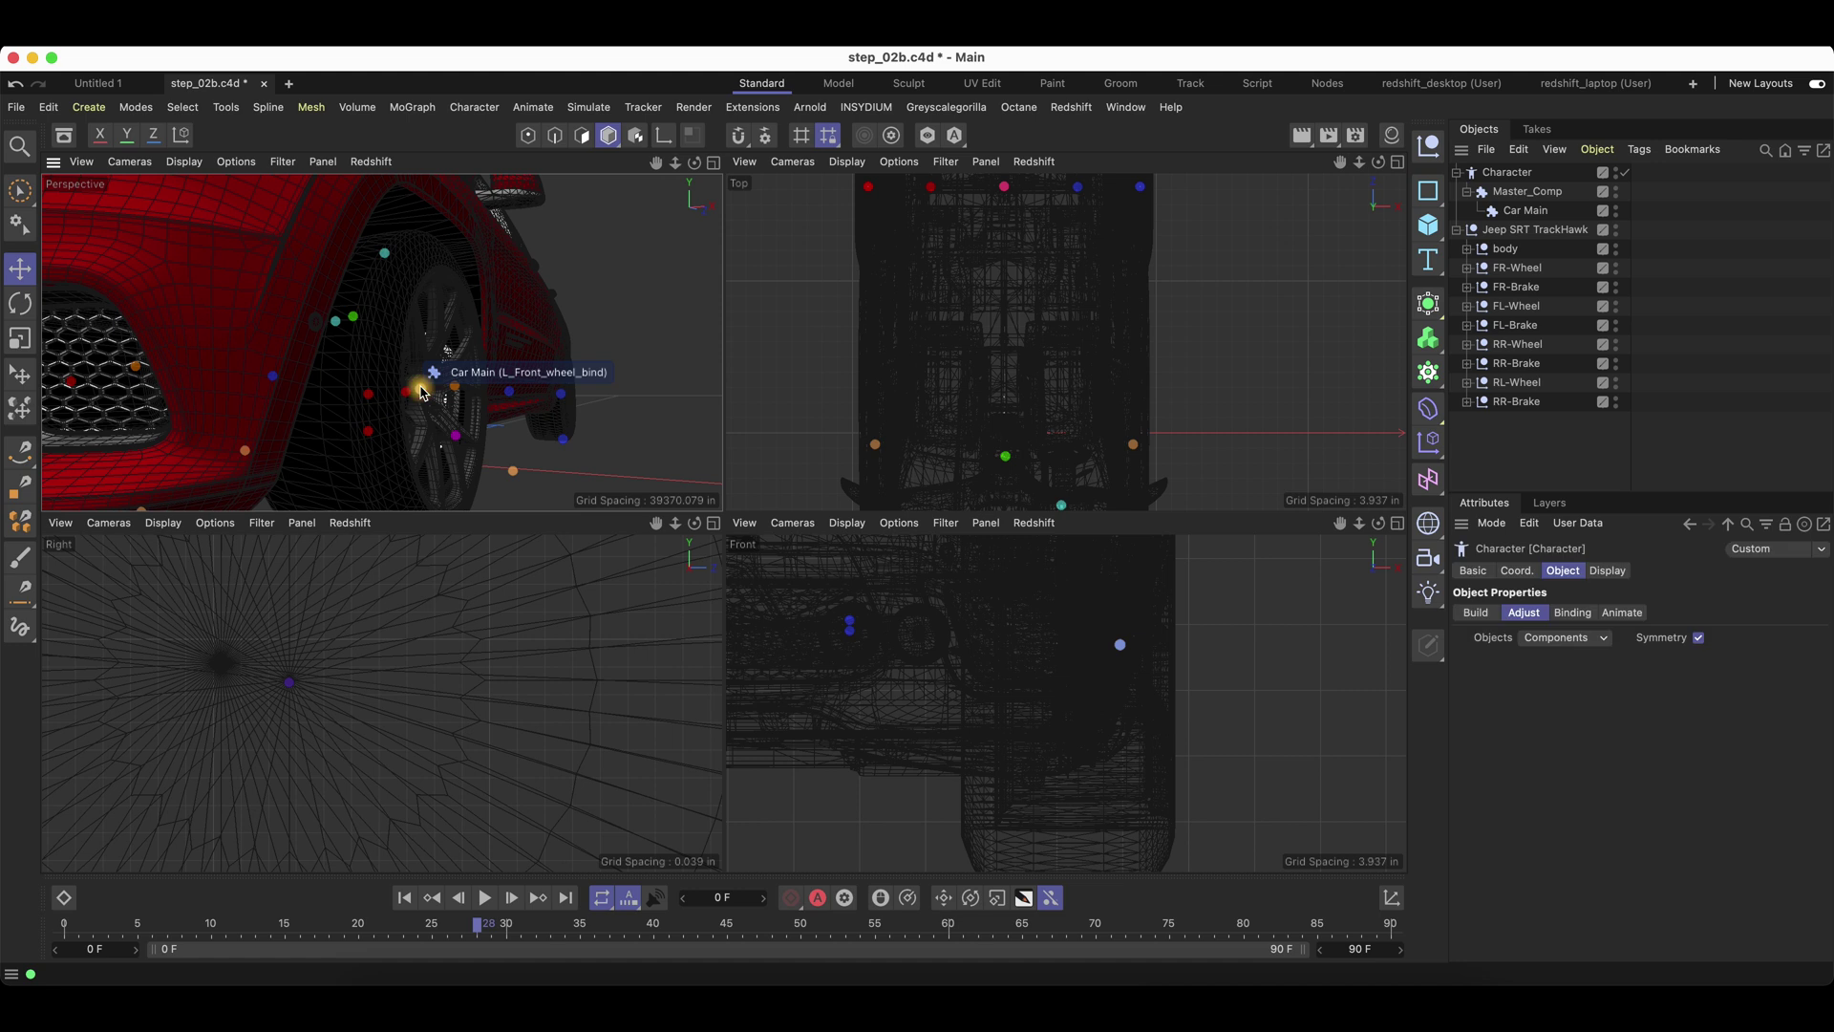
pyautogui.scroll(5, 1174, 675)
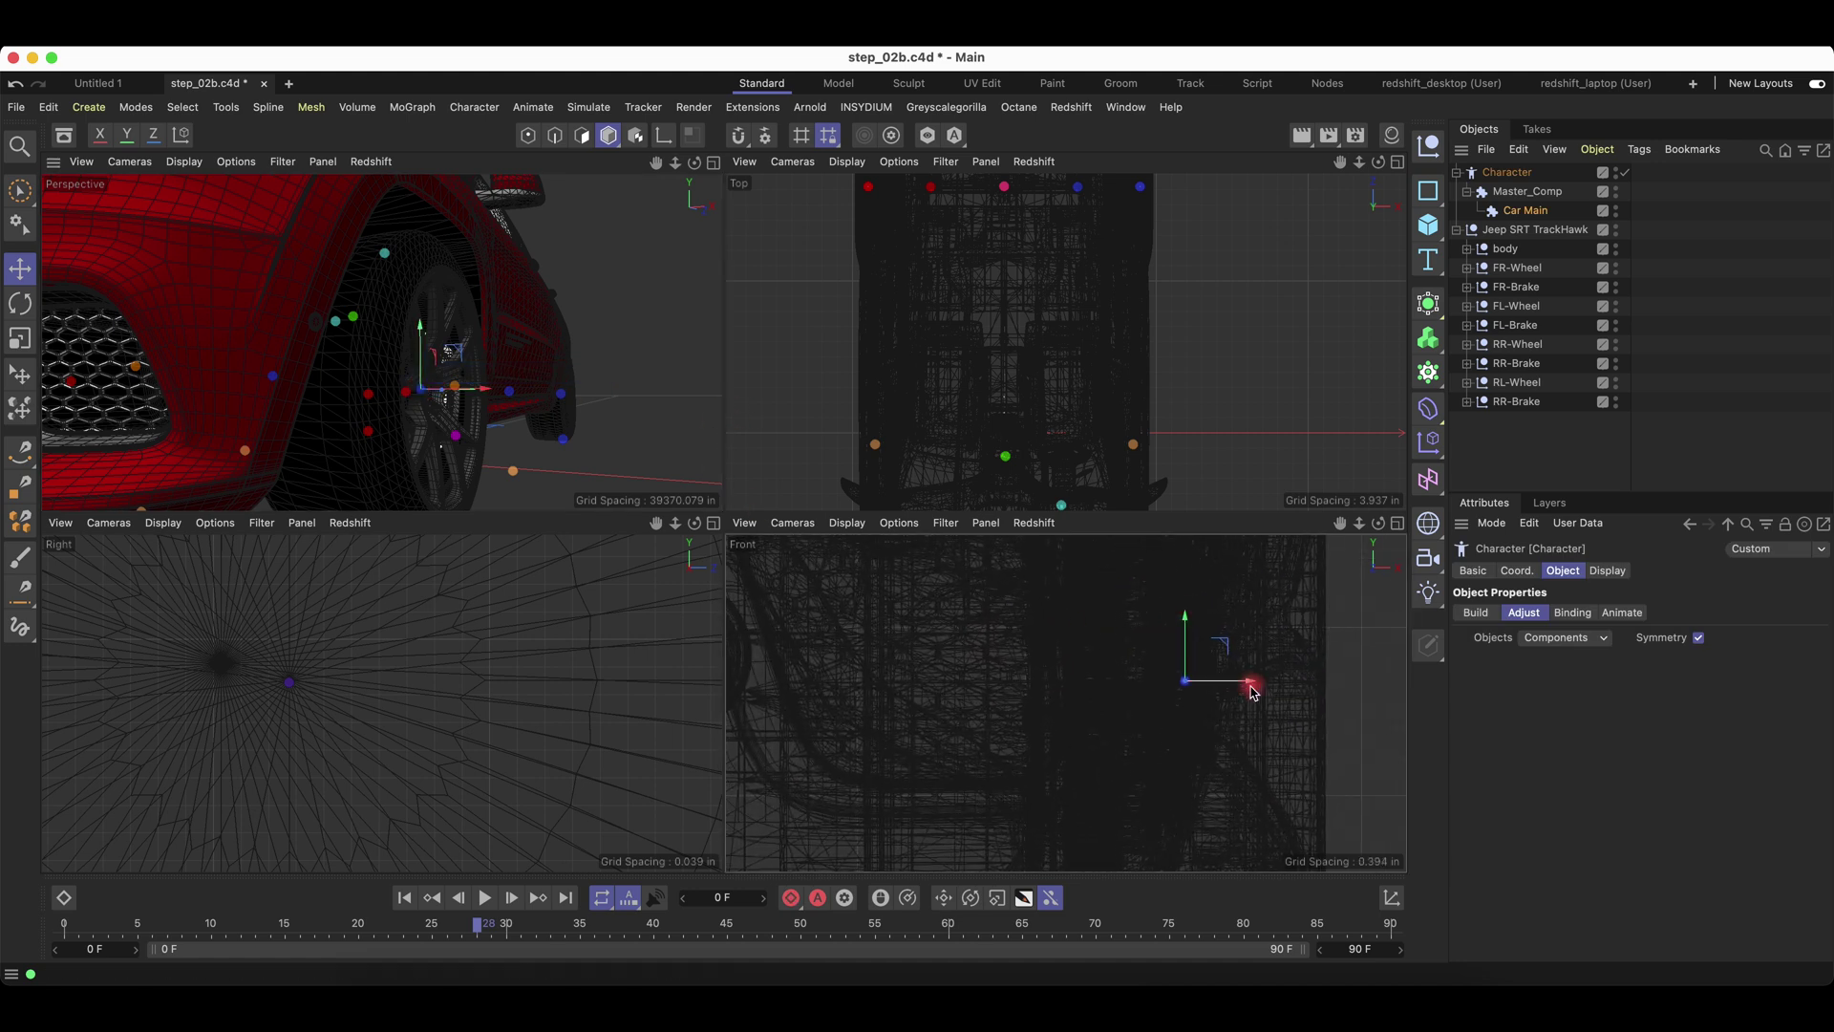
pyautogui.moveTo(1246, 688); pyautogui.dragTo(1159, 684)
pyautogui.scroll(-5, 1159, 684)
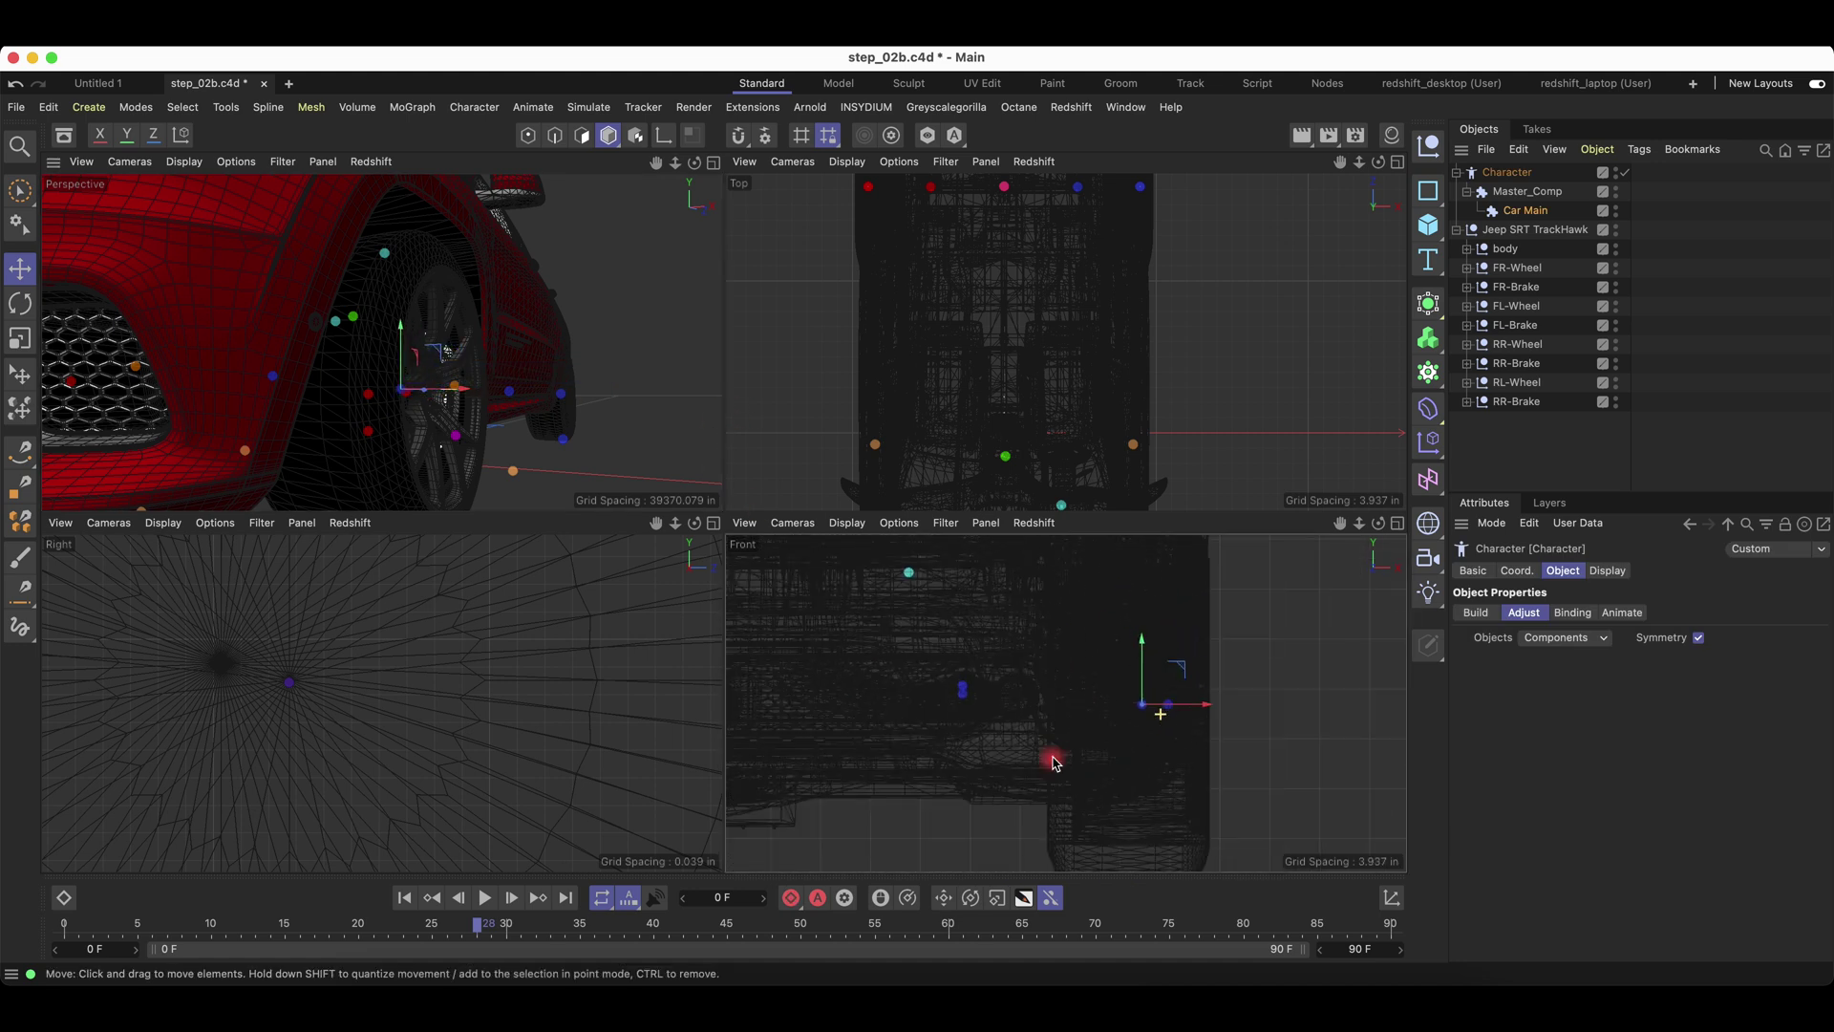
# Fine-tune the left front wheel point along the X axis against the tyre's width in the front view.
pyautogui.keyDown('alt'); pyautogui.moveTo(1161, 714); pyautogui.dragTo(1106, 733, button='right'); pyautogui.keyUp('alt')
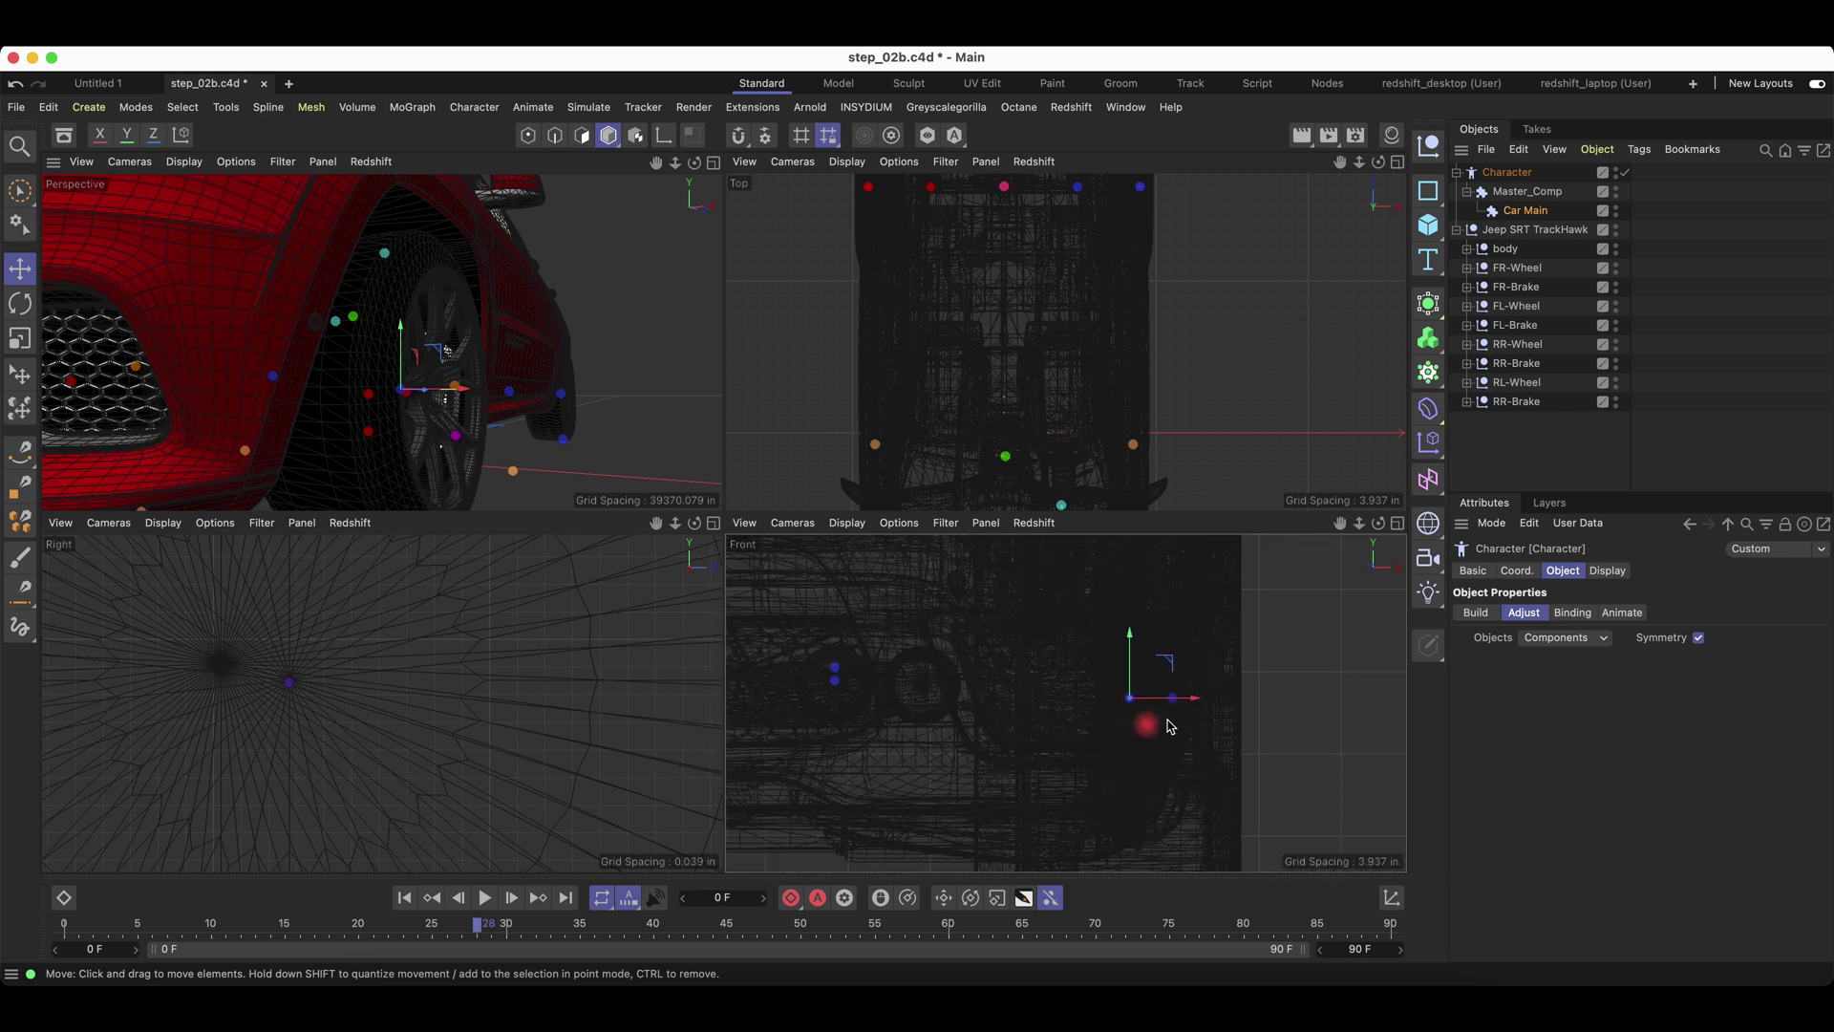
pyautogui.keyDown('alt'); pyautogui.moveTo(1134, 733); pyautogui.dragTo(1065, 704, button='middle'); pyautogui.keyUp('alt')
pyautogui.keyDown('alt'); pyautogui.moveTo(1067, 703); pyautogui.dragTo(1176, 712, button='right'); pyautogui.keyUp('alt')
pyautogui.keyDown('alt'); pyautogui.moveTo(1036, 593); pyautogui.dragTo(1046, 581, button='middle'); pyautogui.keyUp('alt')
pyautogui.click(1397, 524)
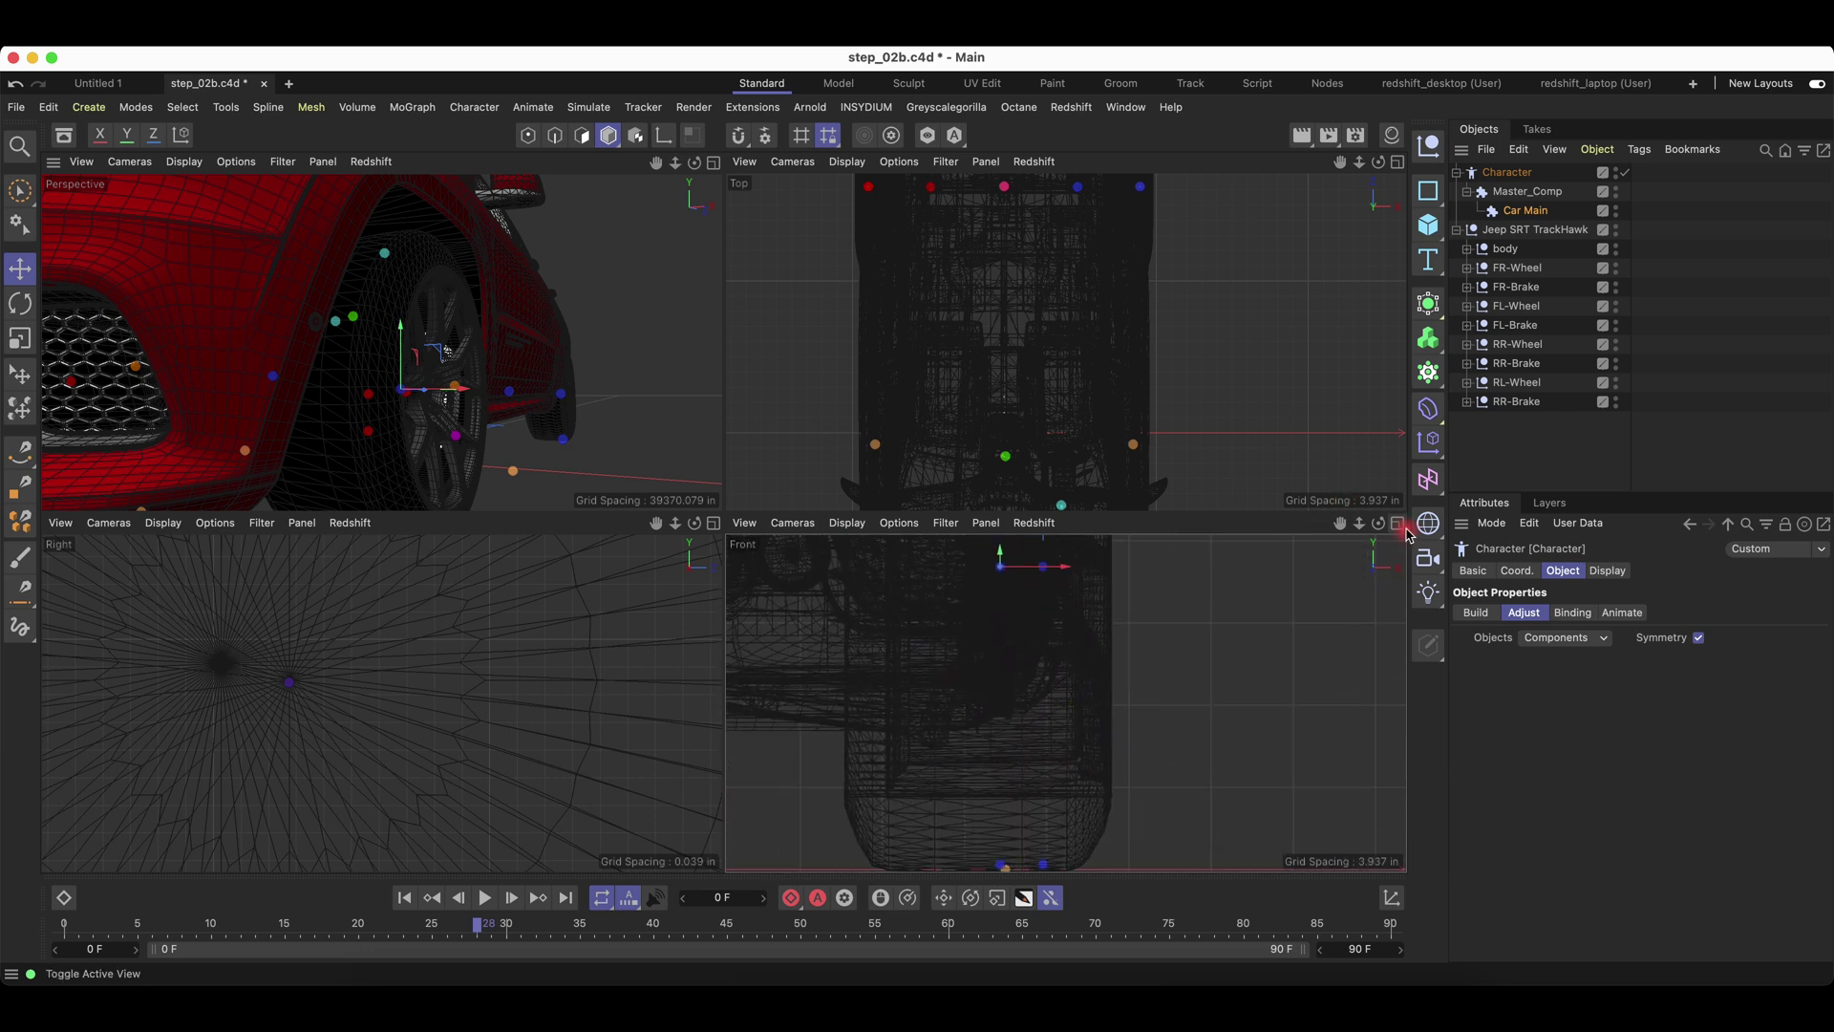
pyautogui.click(1396, 524)
pyautogui.scroll(8, 676, 463)
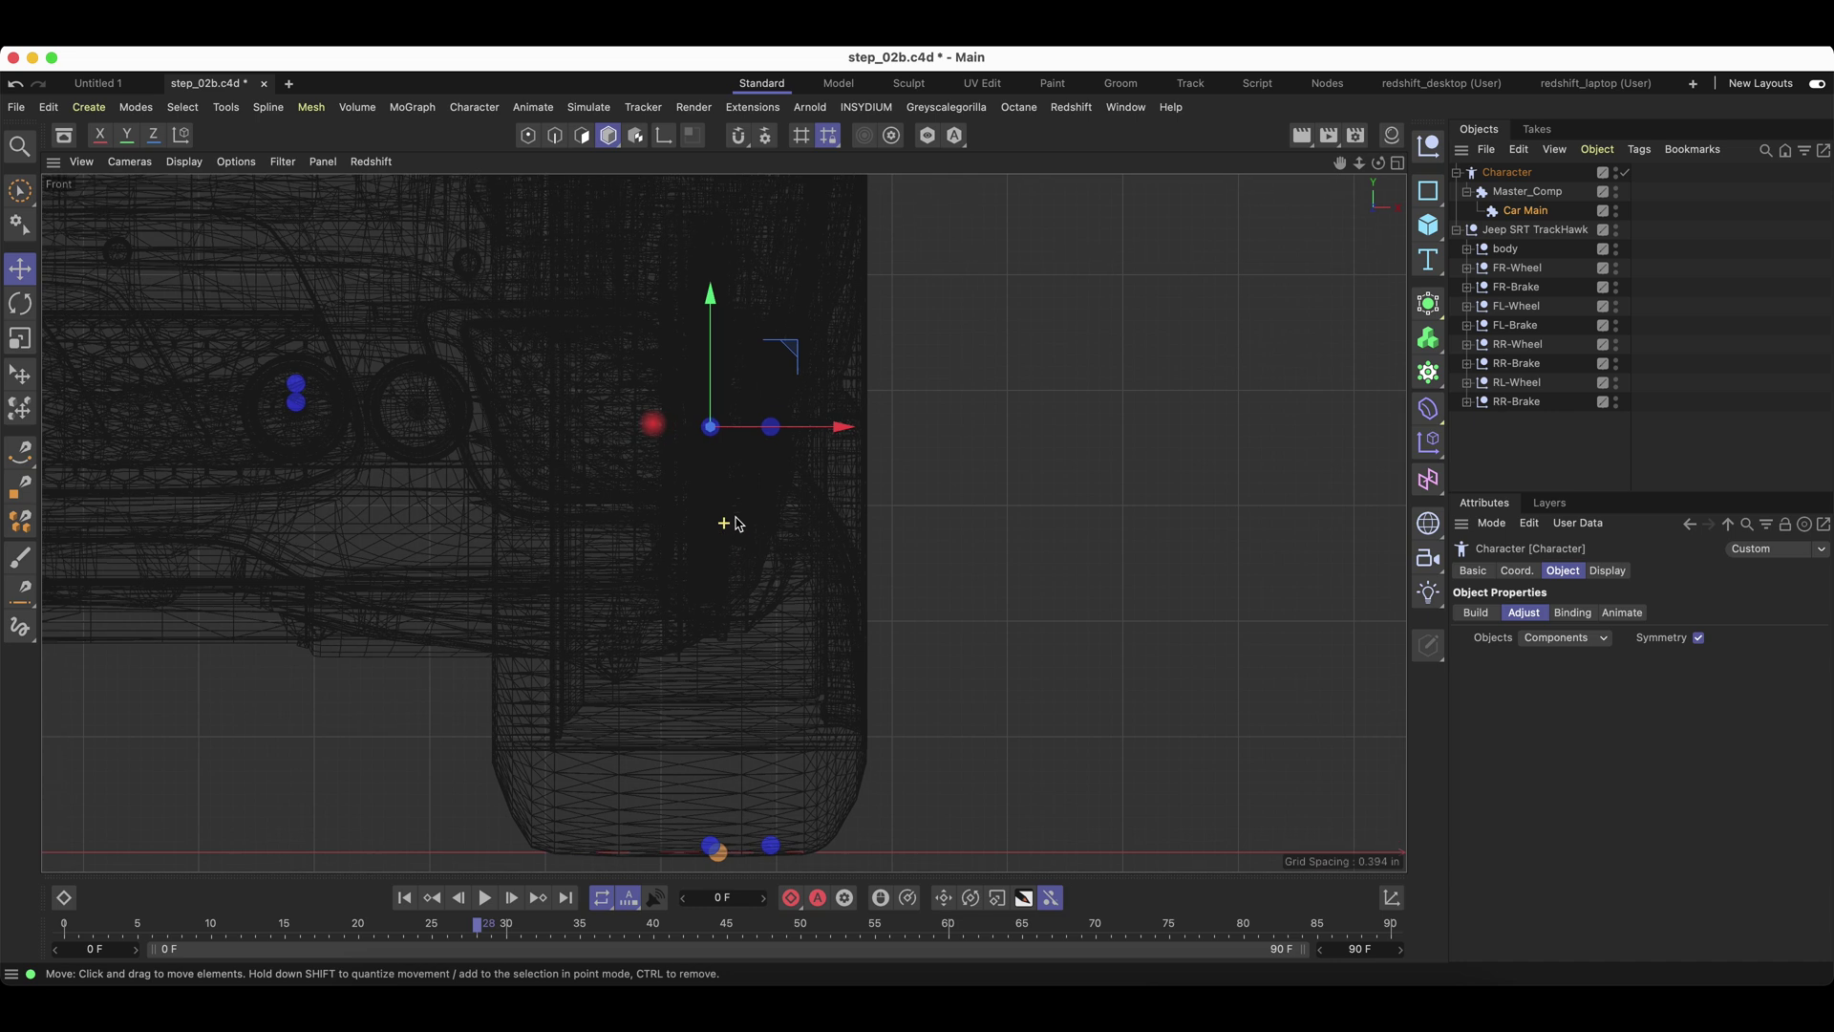
pyautogui.moveTo(869, 437); pyautogui.dragTo(859, 436)
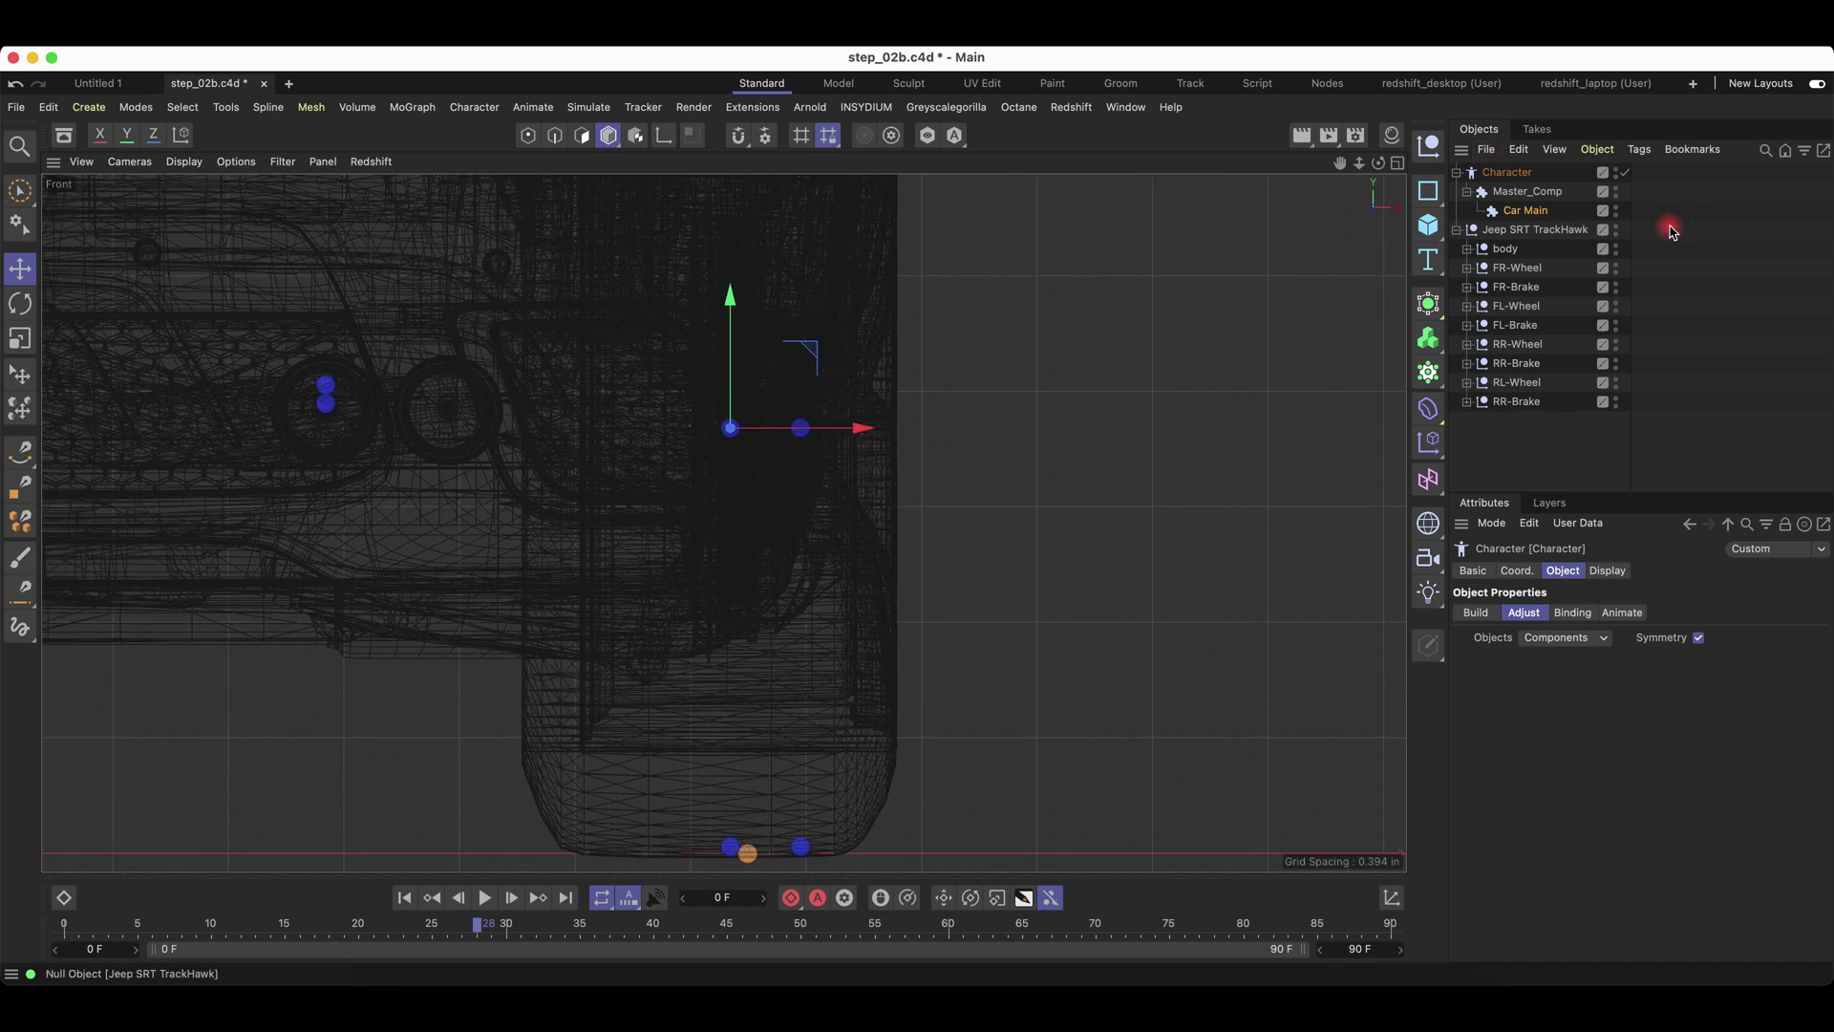
# Hide the Jeep's body group, leaving the wheels and brakes visible.
pyautogui.keyDown('alt'); pyautogui.click(1615, 247); pyautogui.keyUp('alt')
pyautogui.keyDown('alt'); pyautogui.click(1616, 247); pyautogui.keyUp('alt')
pyautogui.moveTo(965, 449)
pyautogui.keyDown('alt'); pyautogui.mouseDown(button='right')
pyautogui.moveTo(923, 465)
pyautogui.moveTo(967, 447)
pyautogui.mouseUp(button='right'); pyautogui.keyUp('alt')
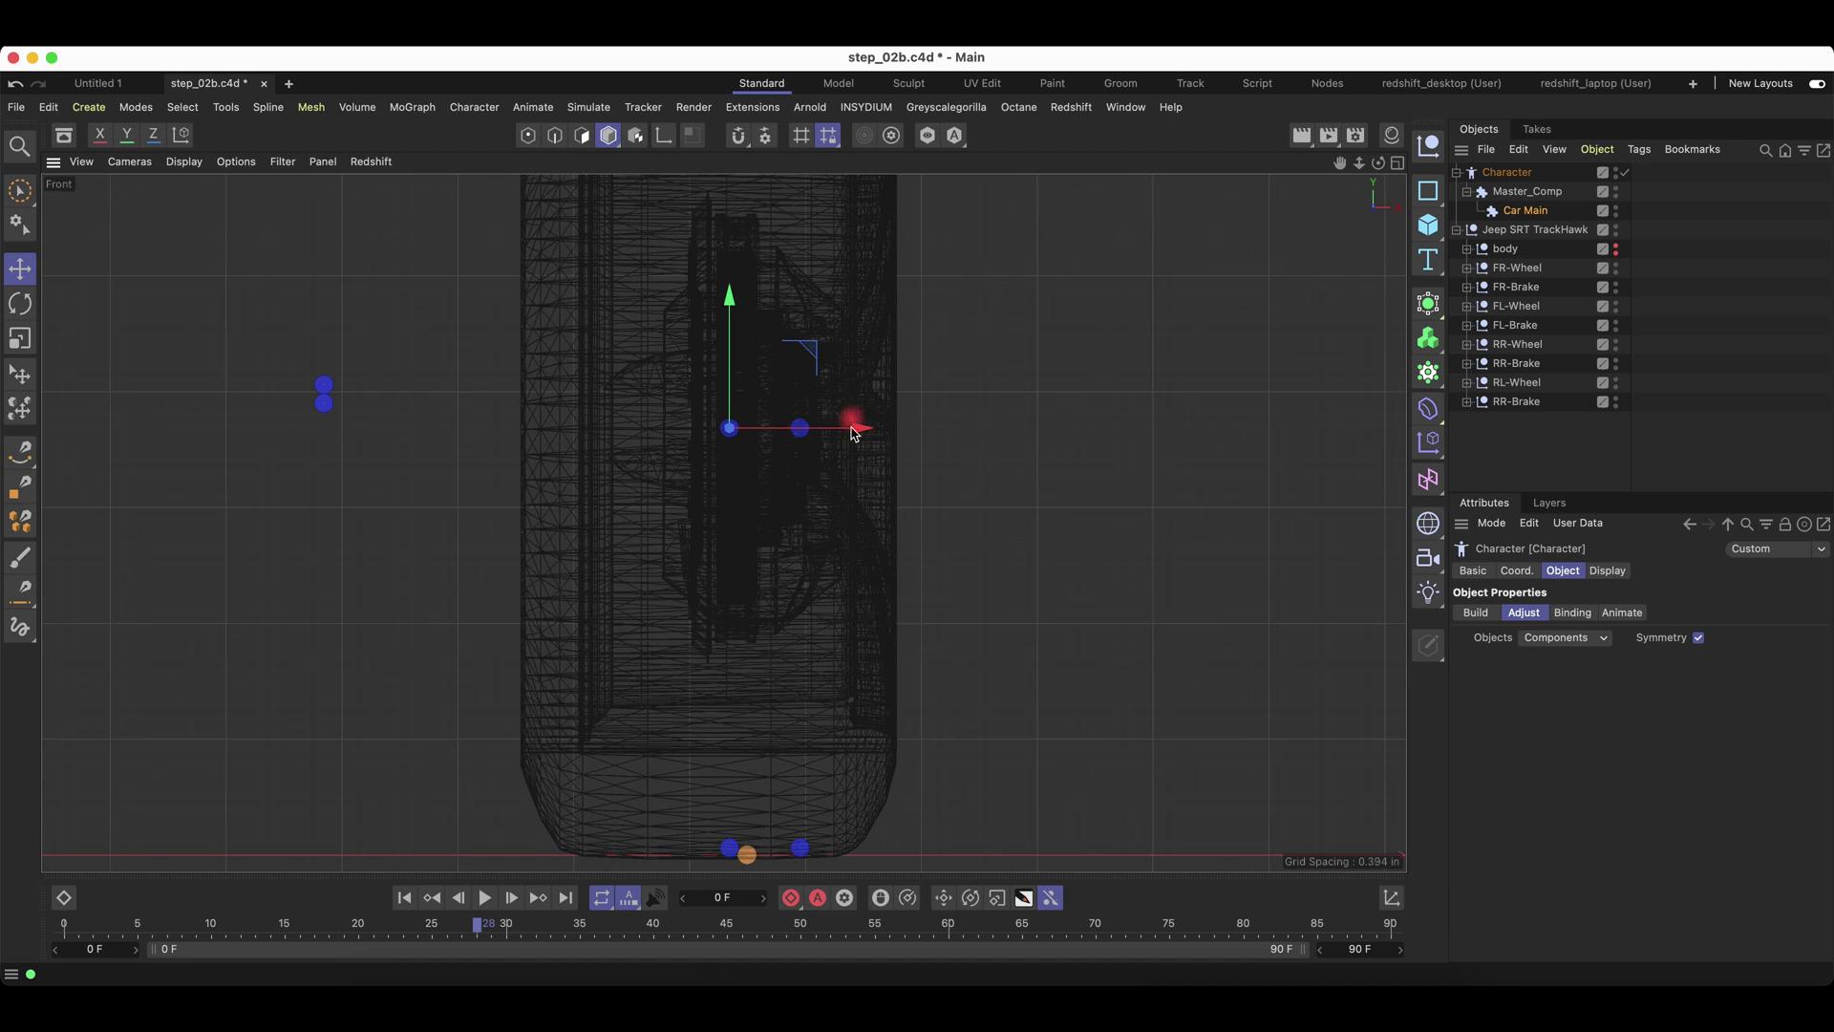
# Move the left rear wheel point inward along the X axis to line up with the left front wheel point.
pyautogui.click(1410, 166)
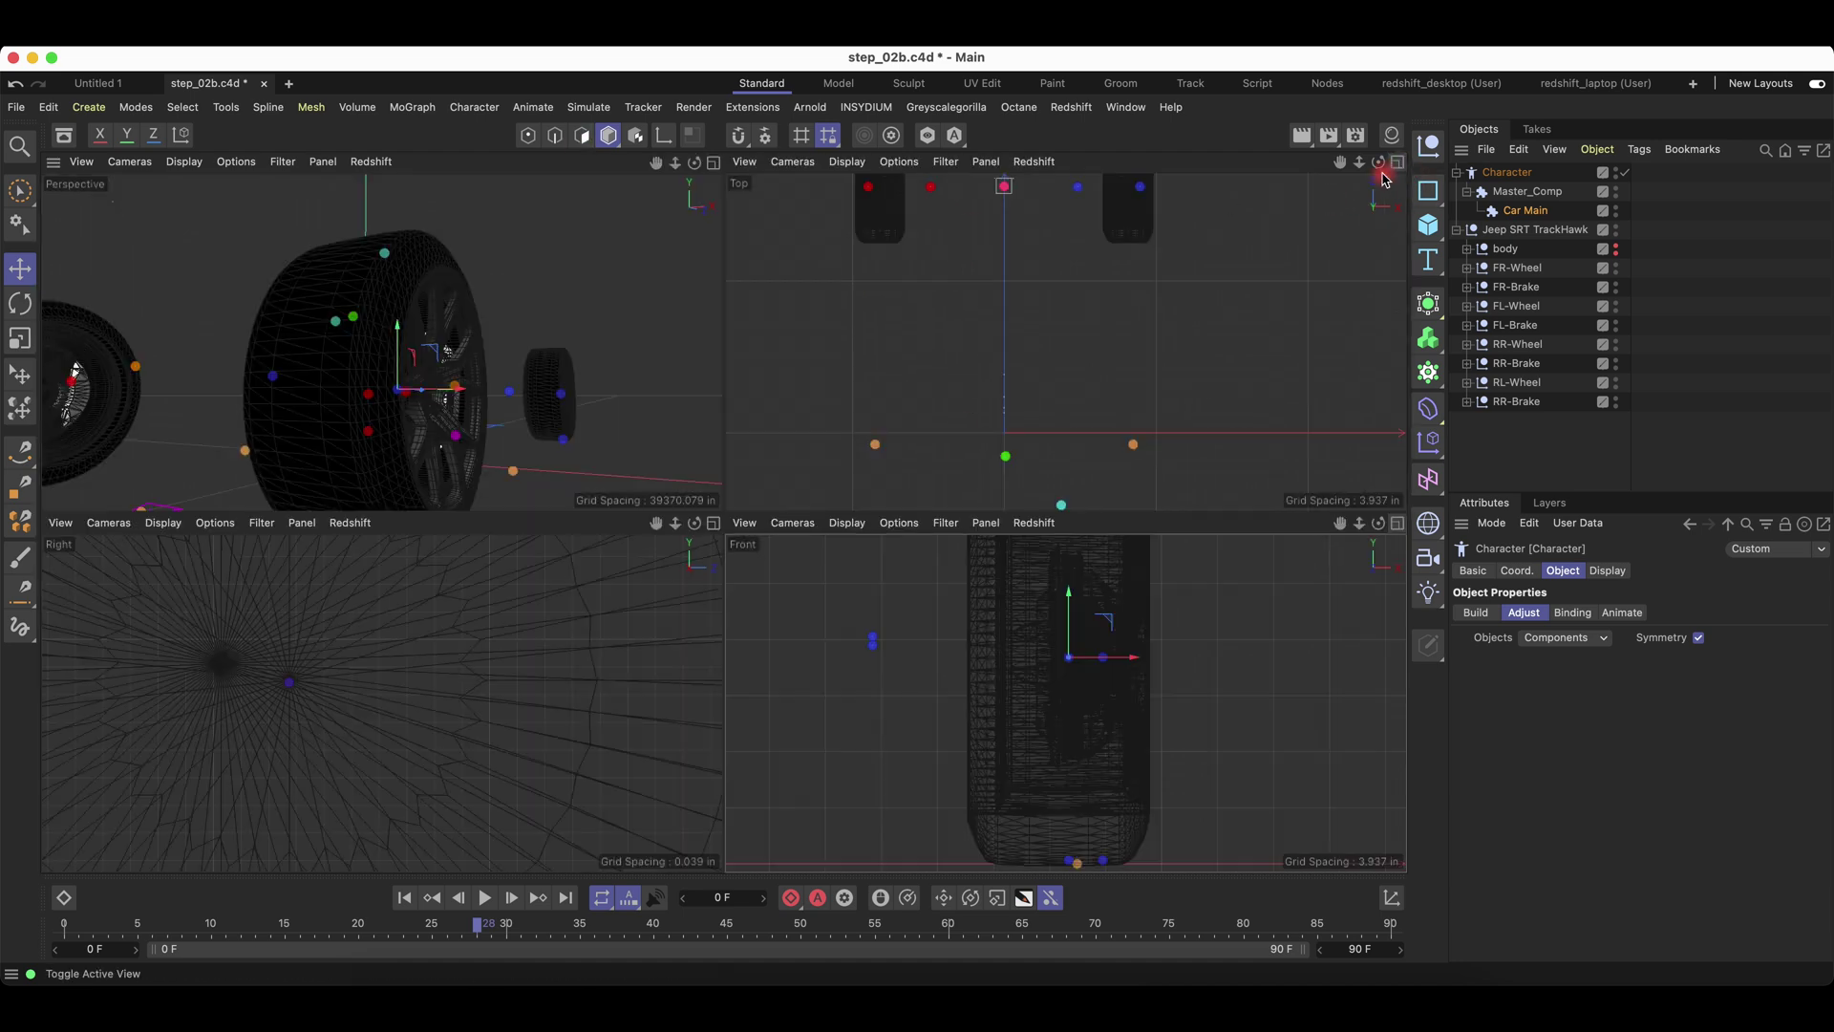
pyautogui.click(564, 394)
pyautogui.moveTo(1165, 659); pyautogui.dragTo(1151, 662)
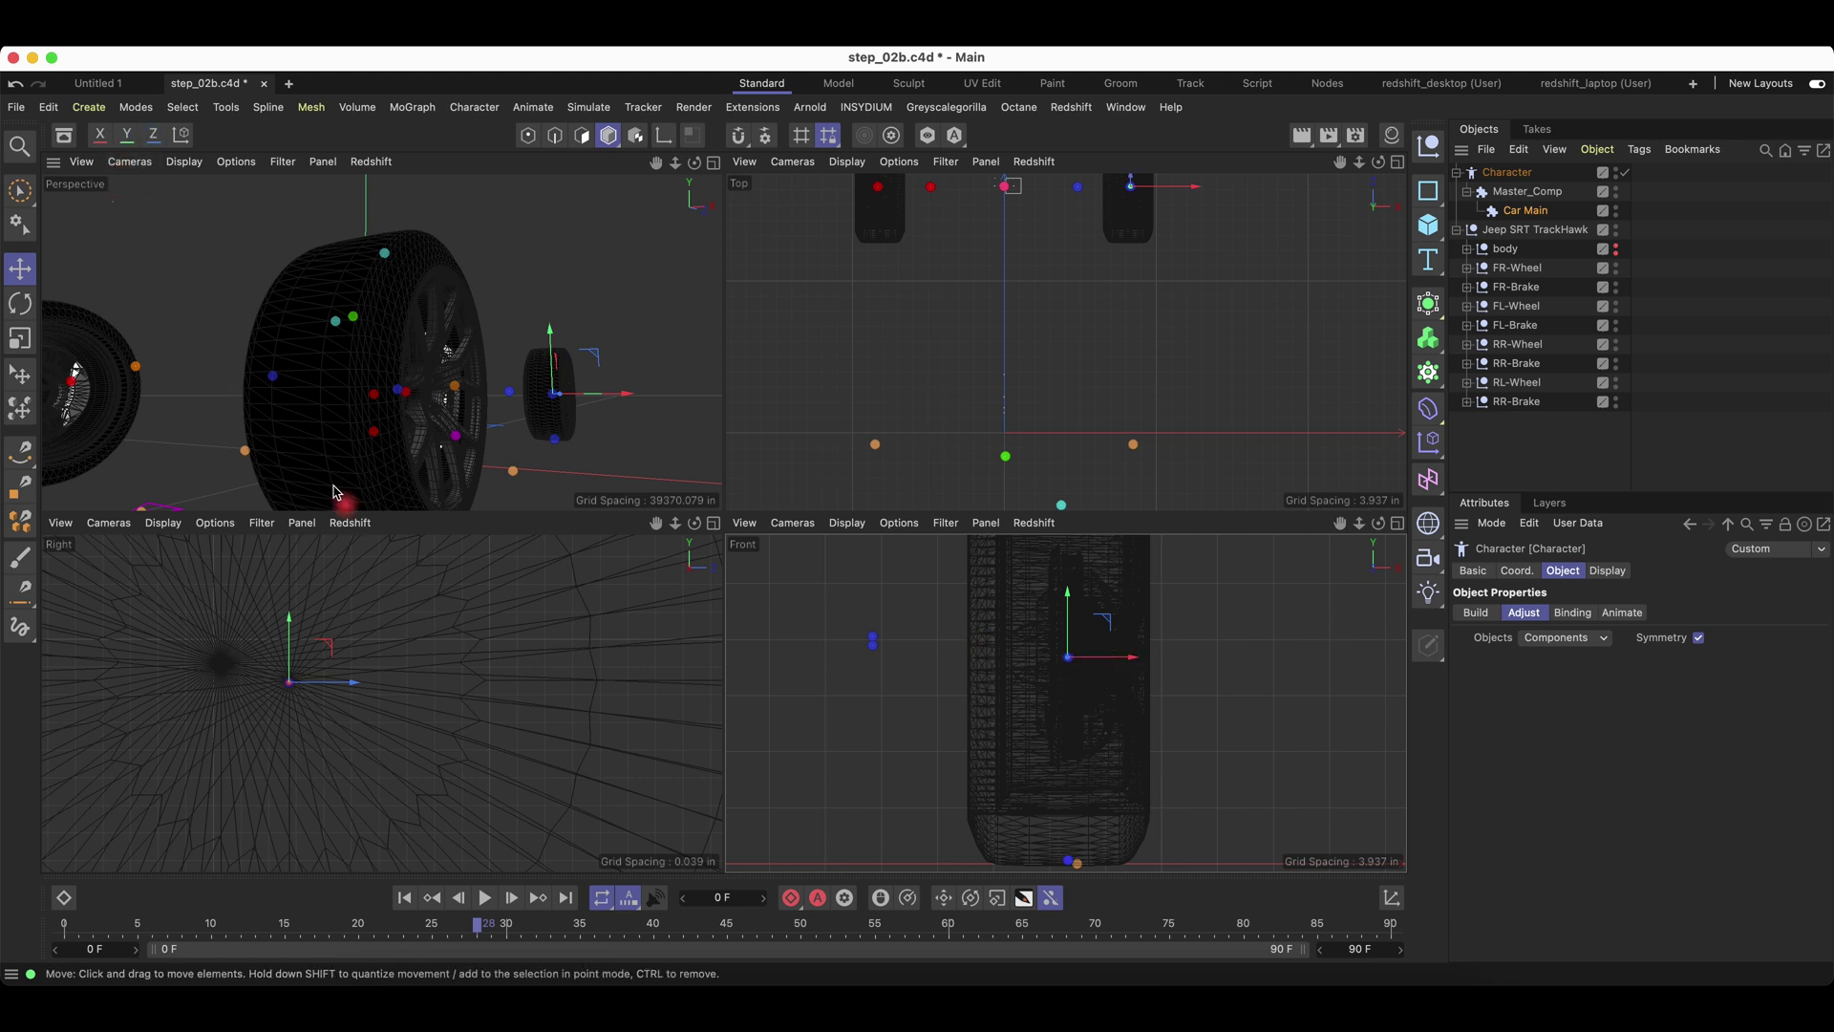
# Check the right front wheel point against the tyre's width in the front and perspective views.
pyautogui.keyDown('alt'); pyautogui.moveTo(349, 506); pyautogui.dragTo(277, 382); pyautogui.keyUp('alt')
pyautogui.click(163, 382)
pyautogui.keyDown('alt'); pyautogui.moveTo(449, 692); pyautogui.dragTo(270, 692, button='right'); pyautogui.keyUp('alt')
pyautogui.keyDown('alt'); pyautogui.moveTo(1038, 700); pyautogui.dragTo(898, 700, button='right'); pyautogui.keyUp('alt')
pyautogui.keyDown('alt'); pyautogui.moveTo(896, 701); pyautogui.dragTo(1037, 698, button='middle'); pyautogui.keyUp('alt')
pyautogui.keyDown('alt'); pyautogui.moveTo(1038, 698); pyautogui.dragTo(1166, 695, button='right'); pyautogui.keyUp('alt')
pyautogui.keyDown('alt'); pyautogui.moveTo(1057, 704); pyautogui.dragTo(1034, 709, button='middle'); pyautogui.keyUp('alt')
pyautogui.keyDown('alt'); pyautogui.moveTo(870, 713); pyautogui.dragTo(954, 678, button='middle'); pyautogui.keyUp('alt')
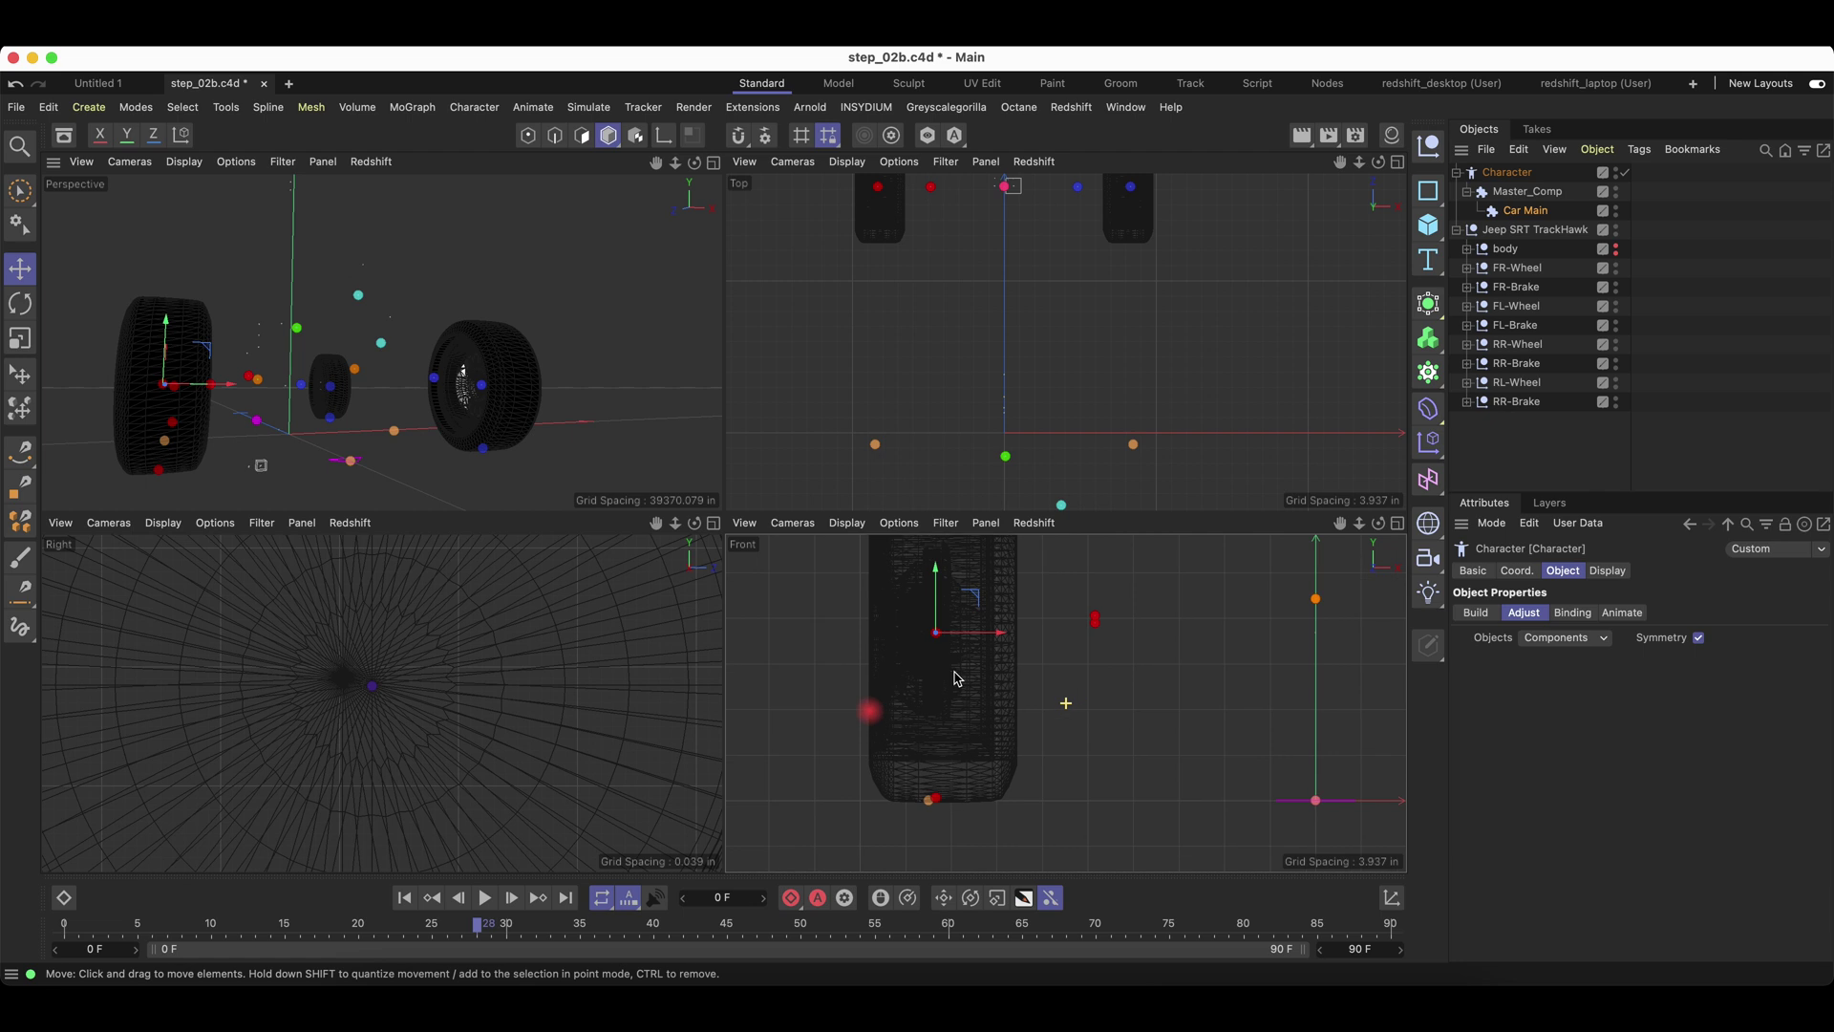
# Lower the R_Front_Wheel_targ_radius point along the Y axis to the bottom surface of the right front tyre.
pyautogui.click(935, 800)
pyautogui.click(713, 162)
pyautogui.keyDown('alt'); pyautogui.moveTo(243, 798); pyautogui.dragTo(356, 735, button='right'); pyautogui.keyUp('alt')
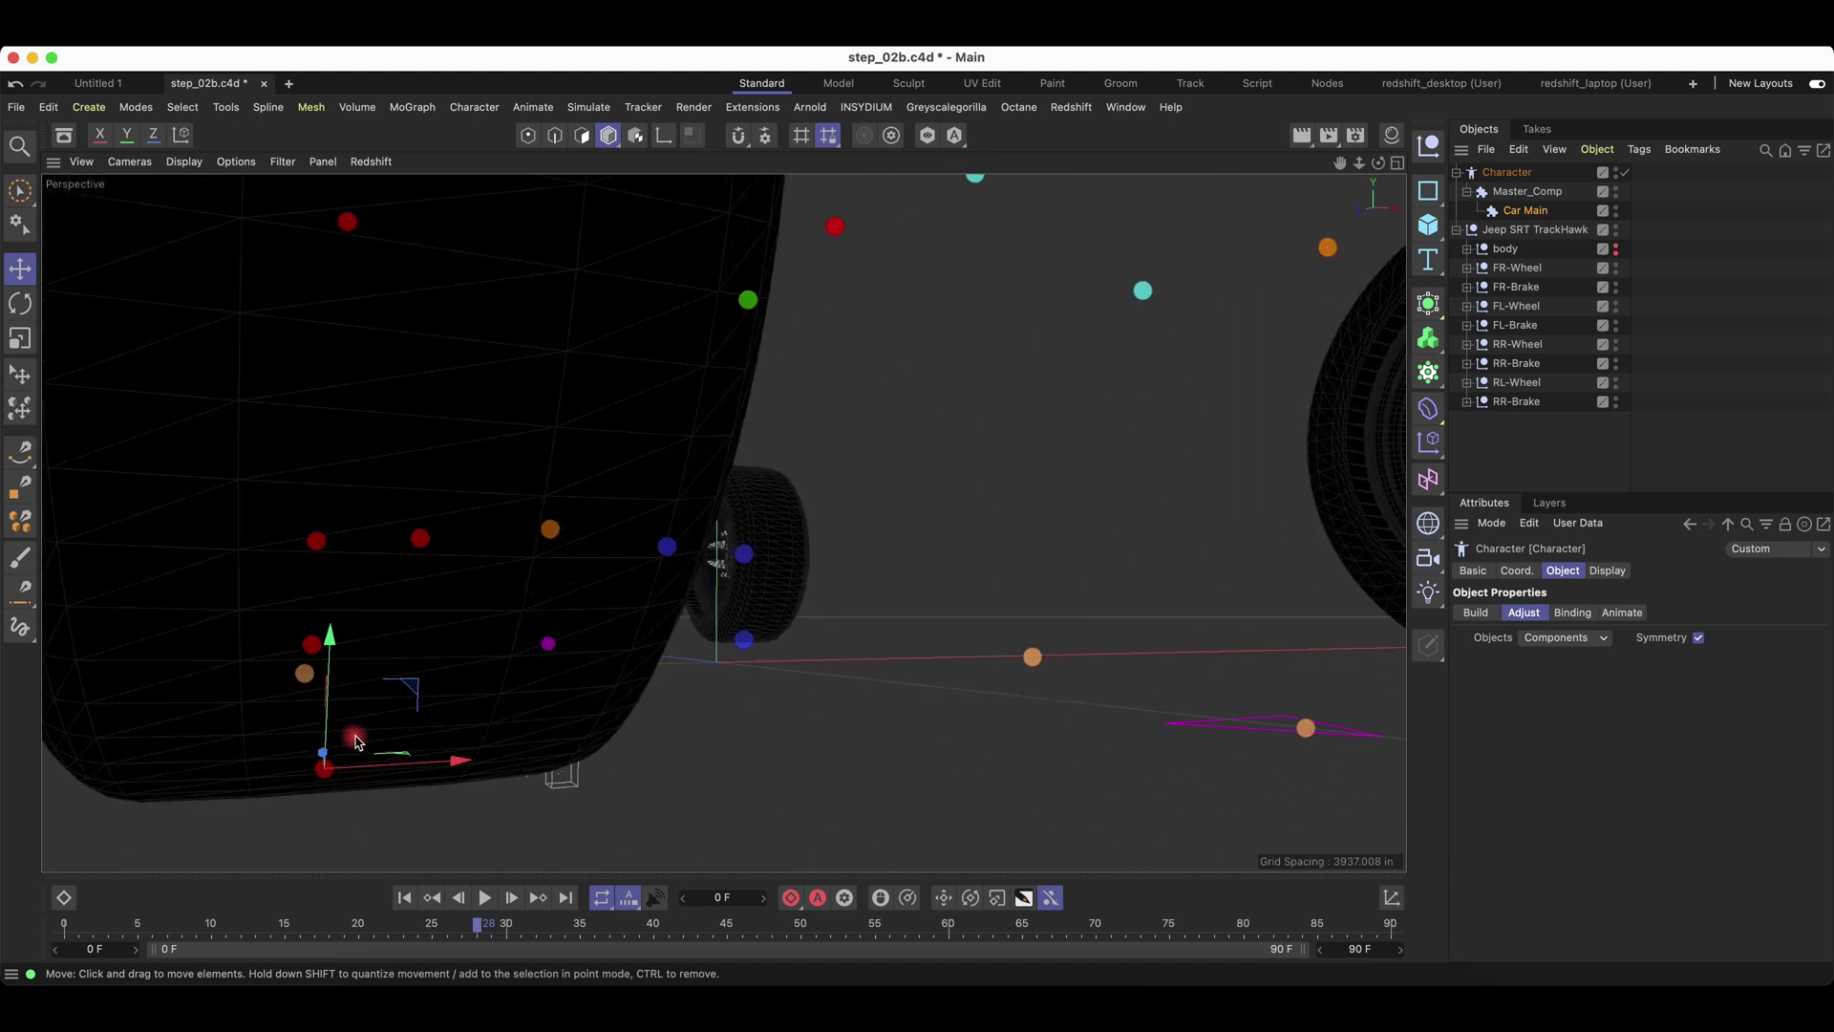
pyautogui.keyDown('alt'); pyautogui.moveTo(357, 735); pyautogui.dragTo(351, 651, button='middle'); pyautogui.keyUp('alt')
pyautogui.moveTo(319, 609); pyautogui.dragTo(319, 626)
pyautogui.click(1396, 162)
pyautogui.scroll(5, 938, 798)
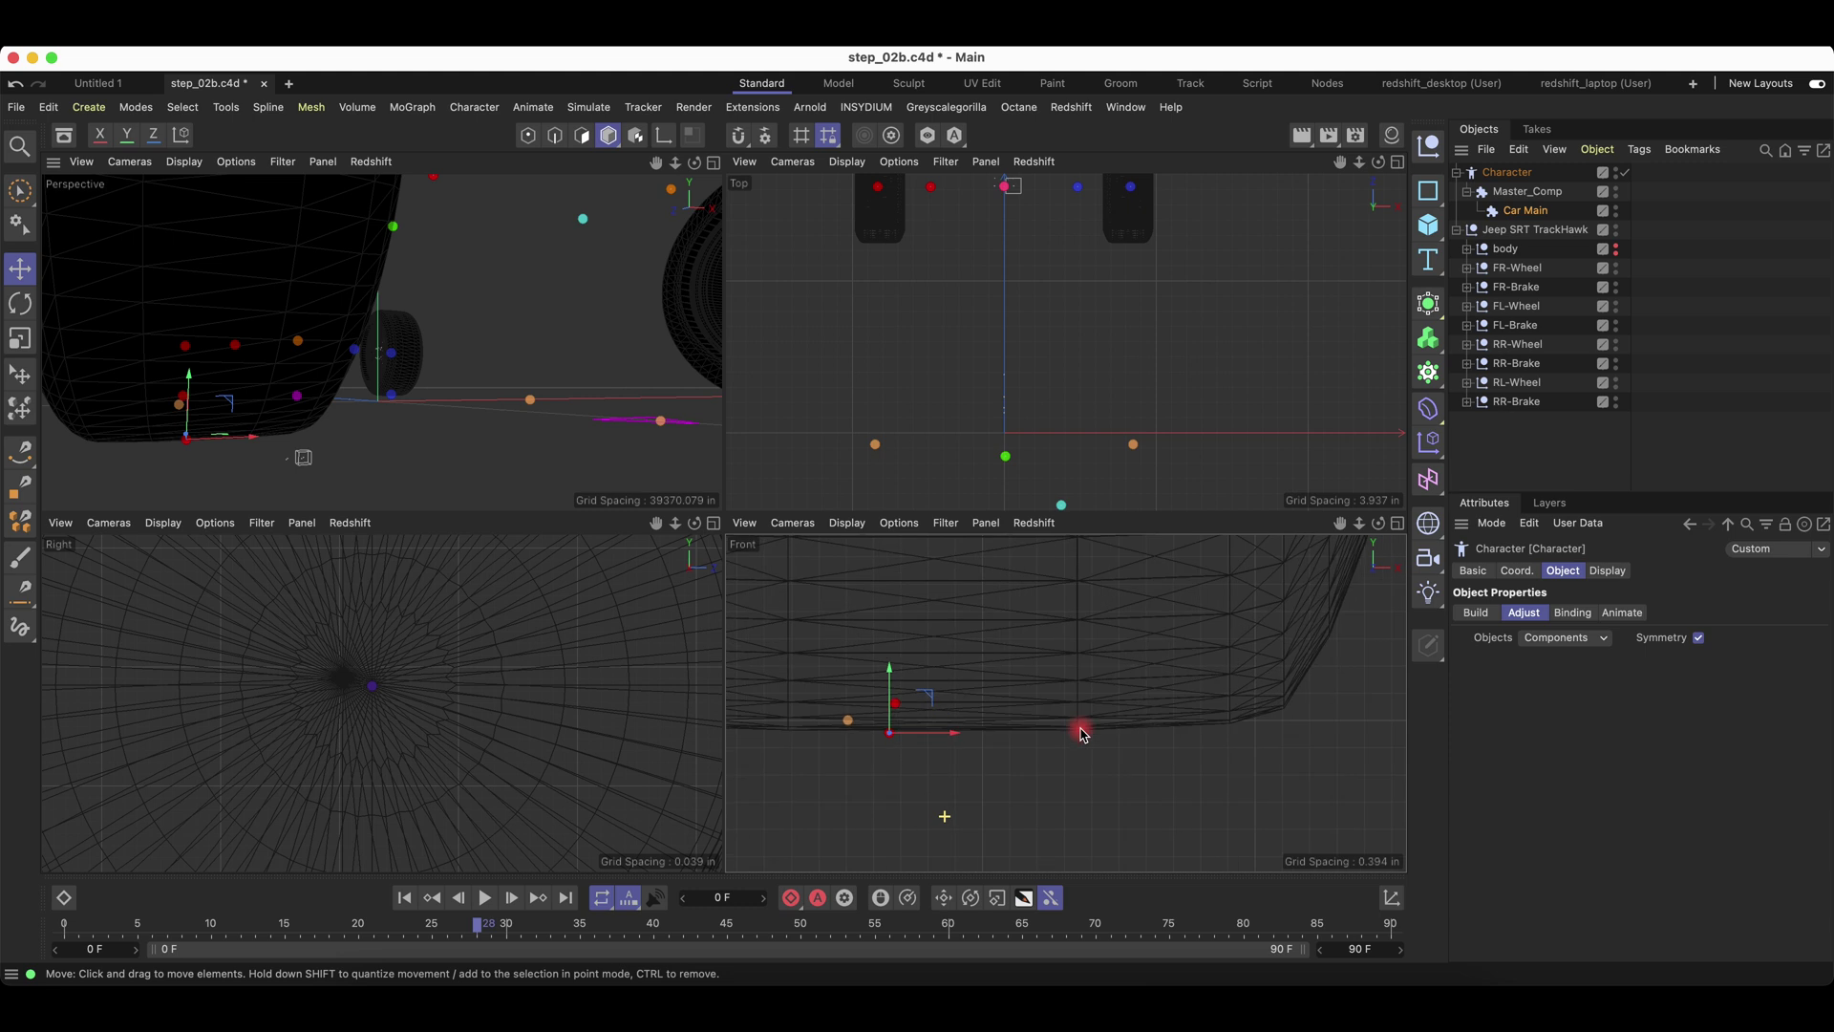
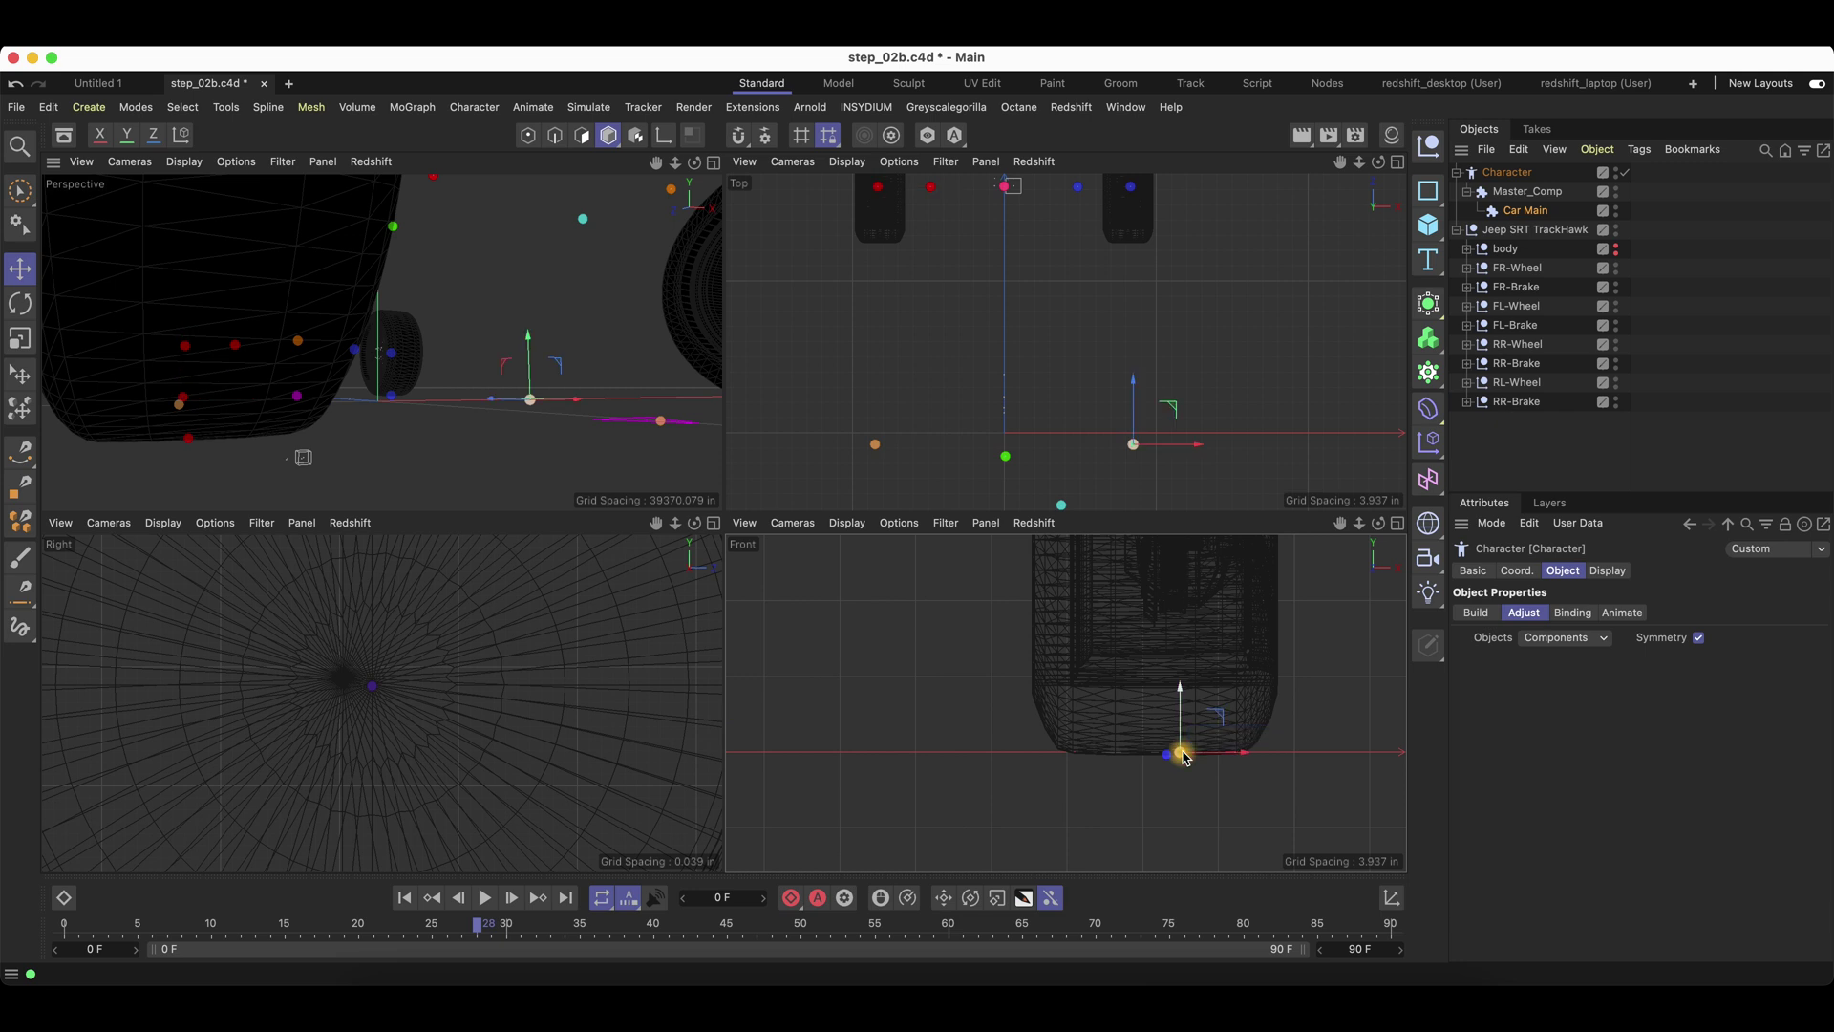
# Move the L_tilt and R_tilt points outward along the X axis to the outer edges of the front tyres.
pyautogui.moveTo(1239, 758); pyautogui.dragTo(1321, 759)
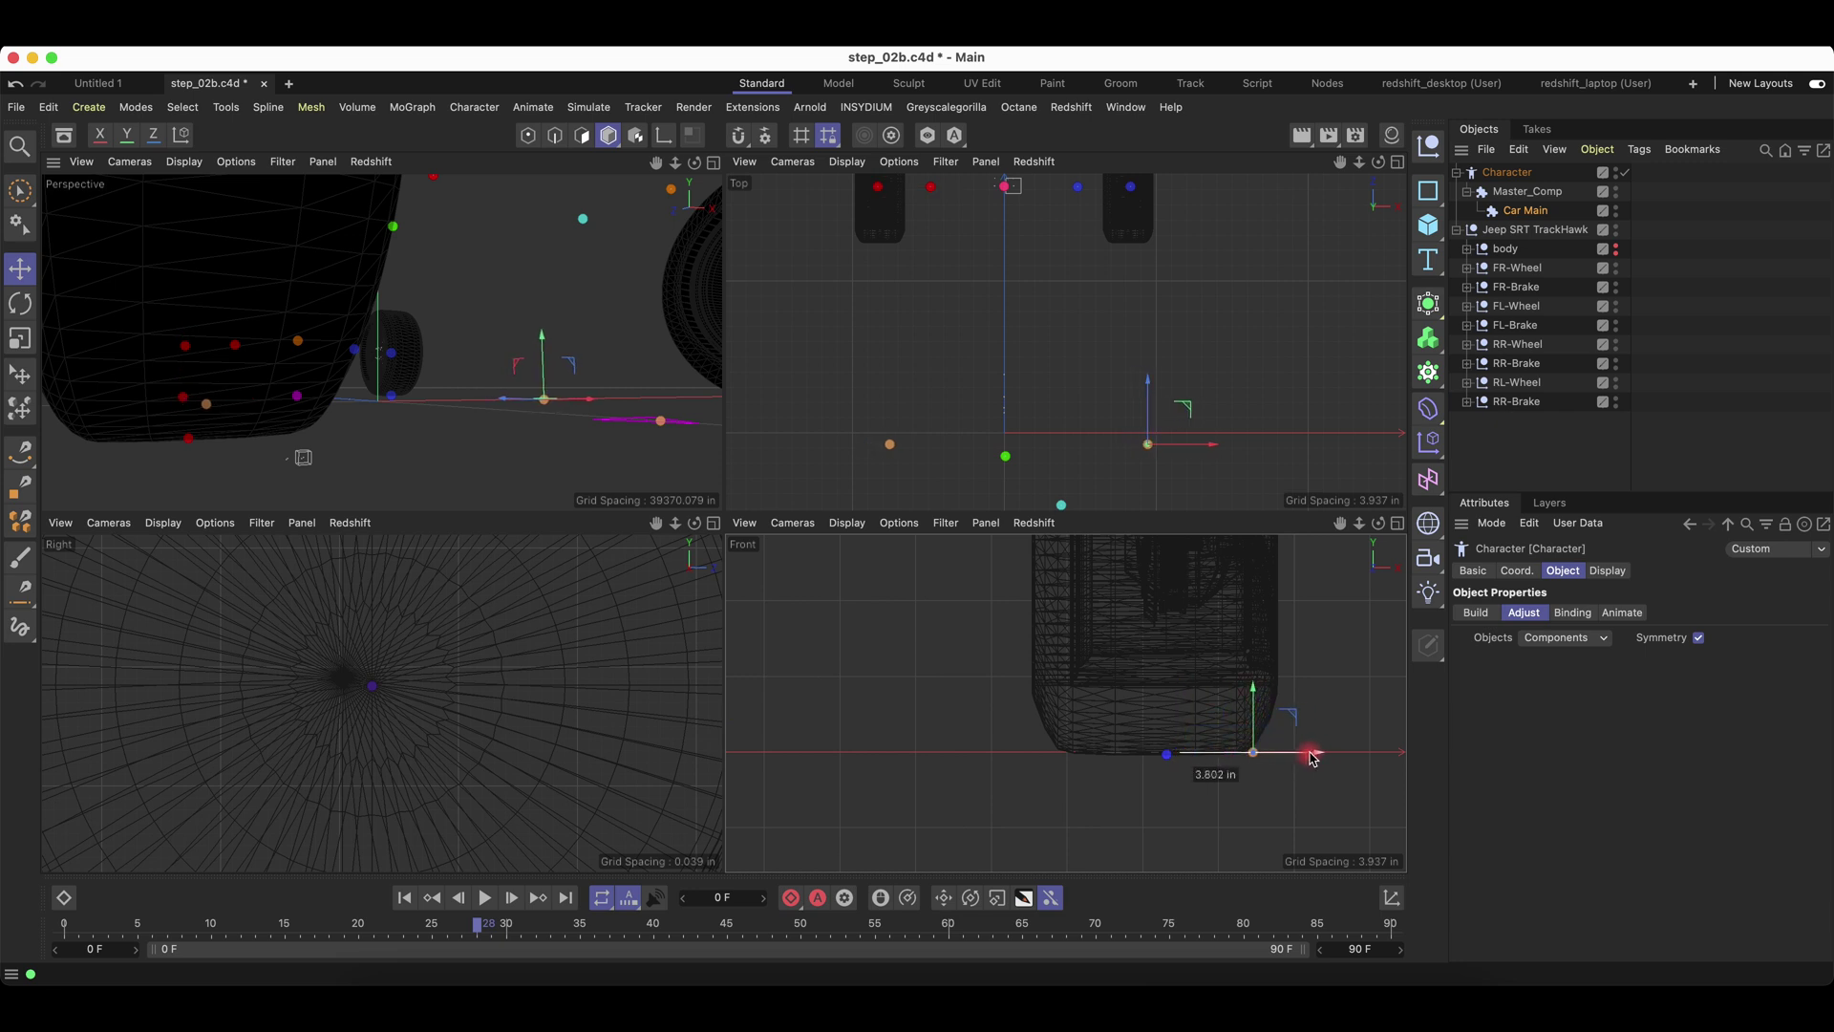
pyautogui.keyDown('alt'); pyautogui.moveTo(1276, 743); pyautogui.dragTo(1231, 746, button='right'); pyautogui.keyUp('alt')
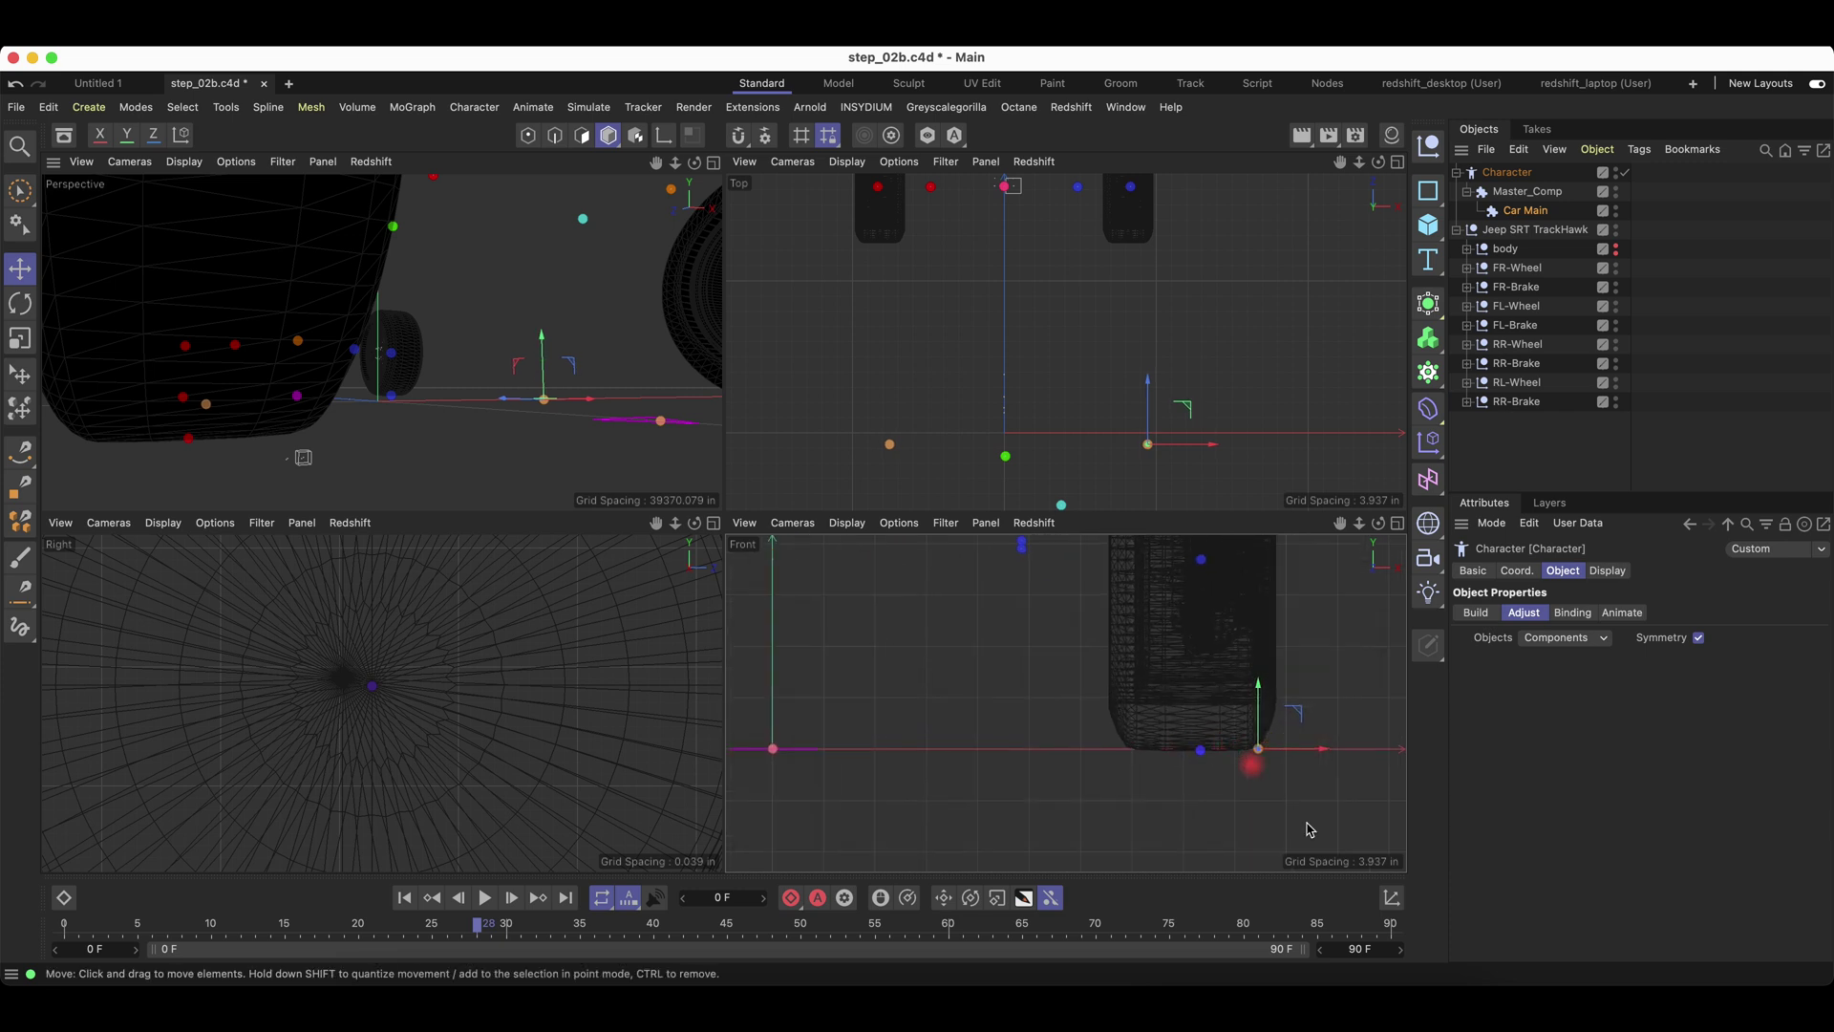
pyautogui.keyDown('alt'); pyautogui.moveTo(820, 686); pyautogui.dragTo(1372, 674, button='middle'); pyautogui.keyUp('alt')
pyautogui.keyDown('alt'); pyautogui.moveTo(1095, 749); pyautogui.dragTo(1070, 762, button='middle'); pyautogui.keyUp('alt')
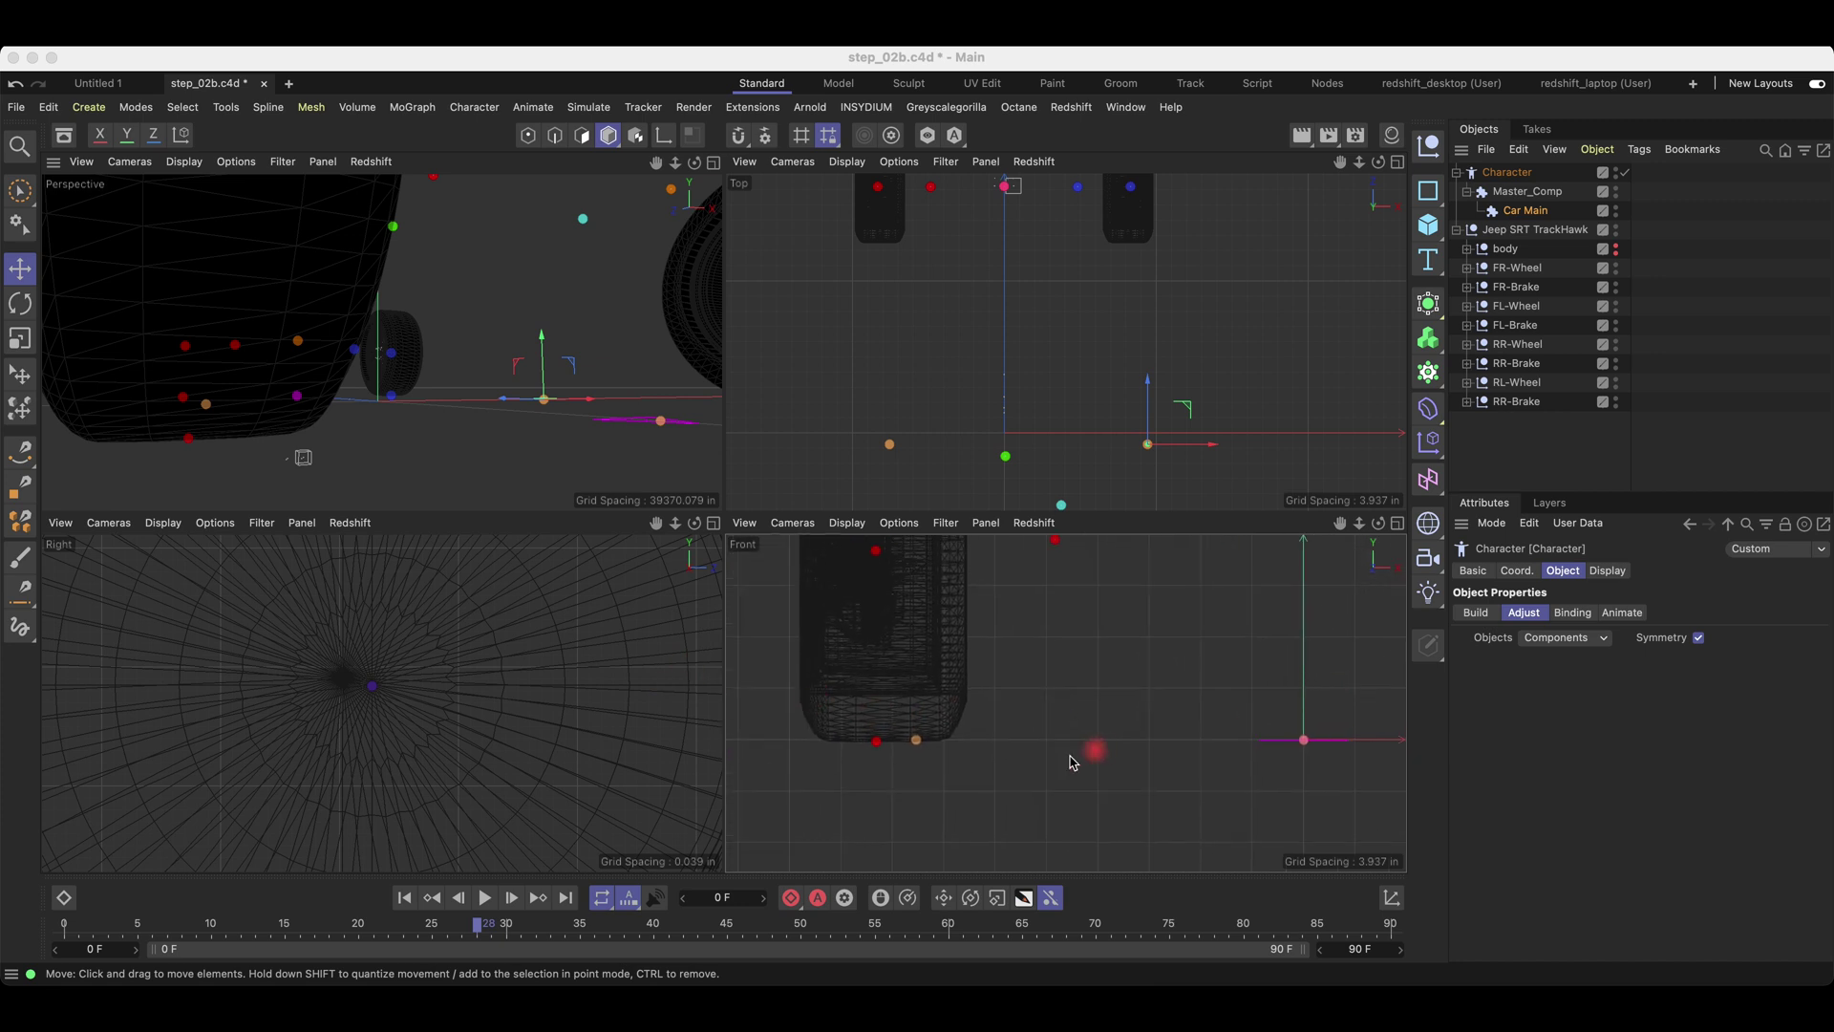
pyautogui.click(917, 741)
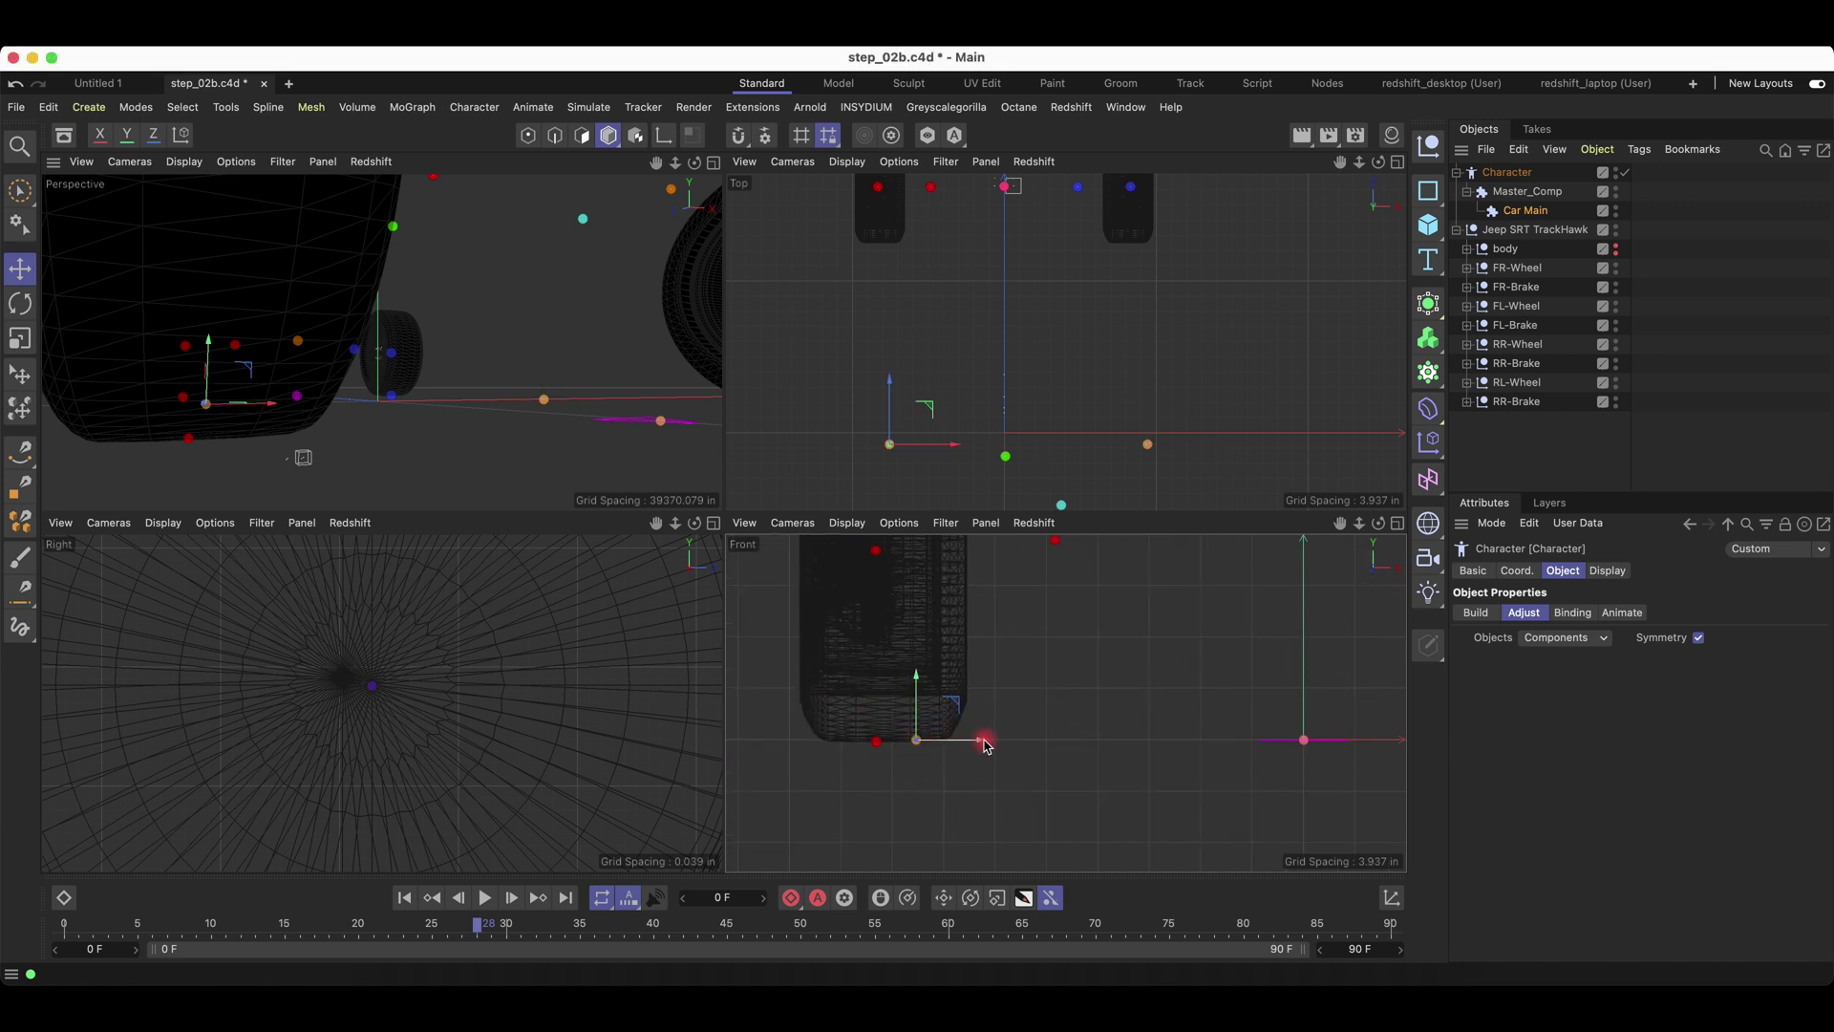
pyautogui.moveTo(987, 747); pyautogui.dragTo(890, 747)
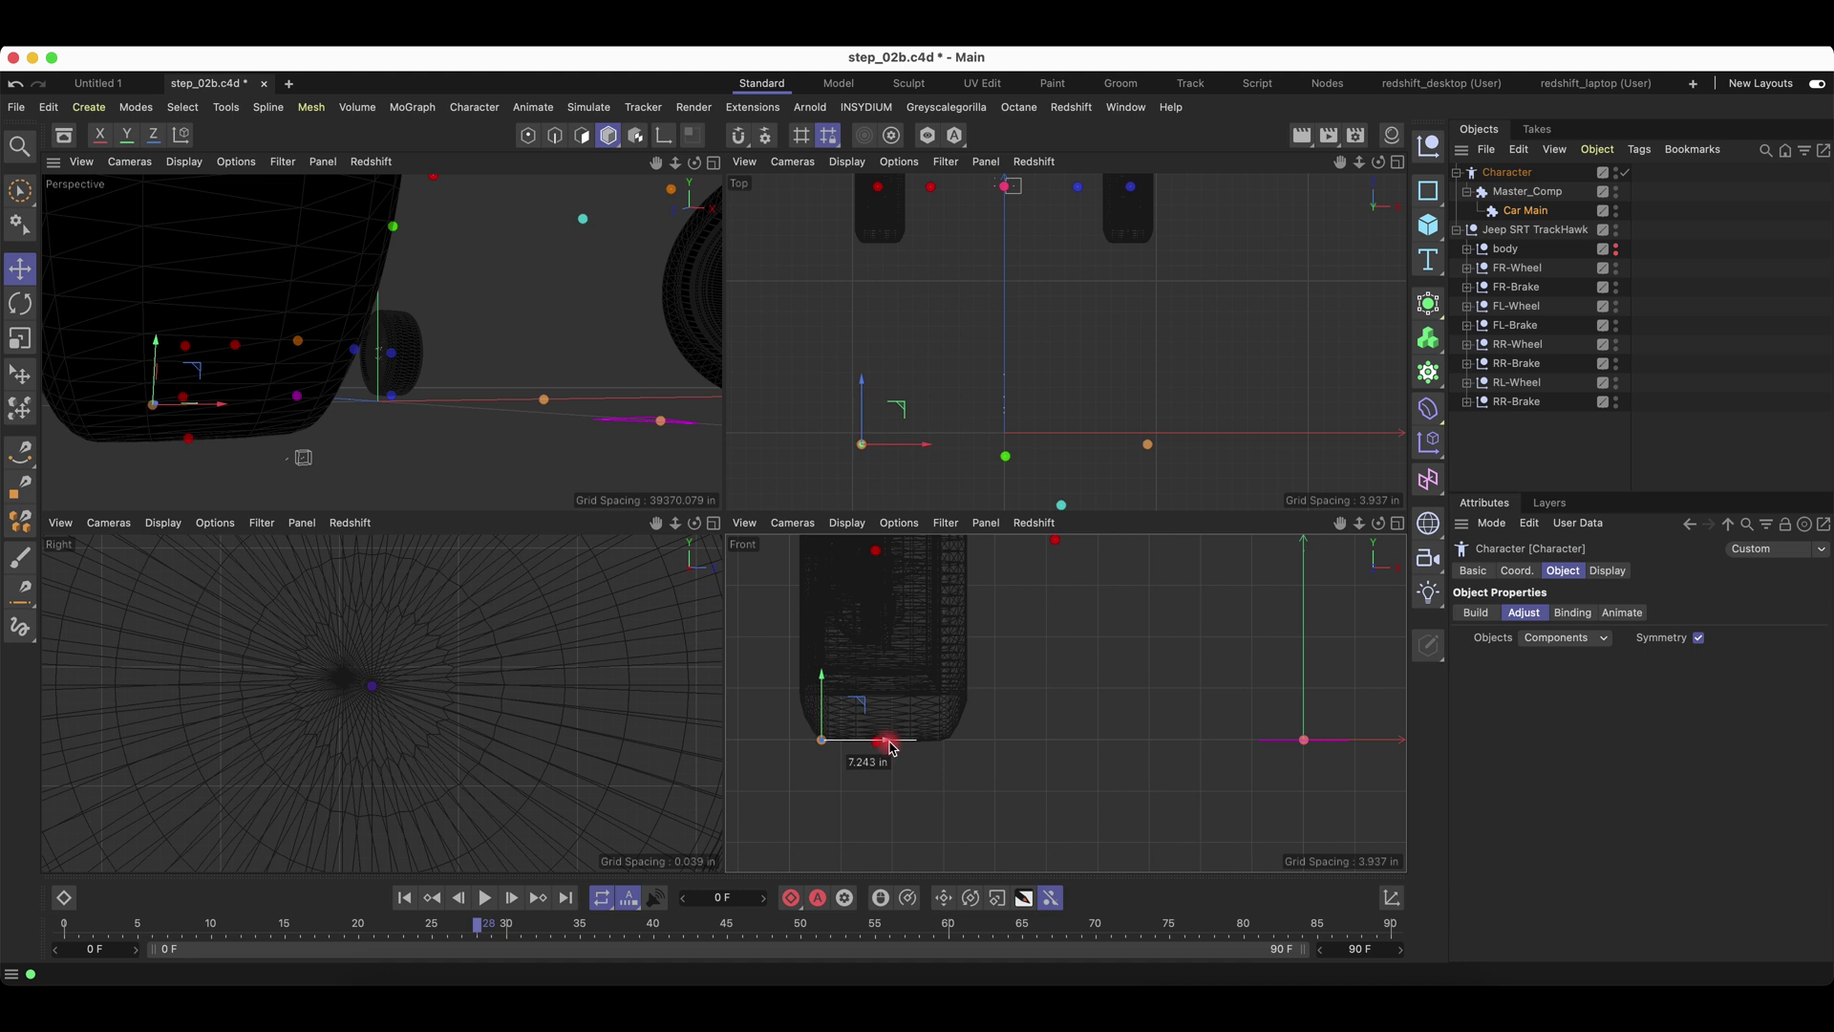
# Shift the L_tilt point inward about 0.7 in along the X axis to the outer edge of the tyre's ground contact.
pyautogui.moveTo(892, 746); pyautogui.dragTo(1412, 741)
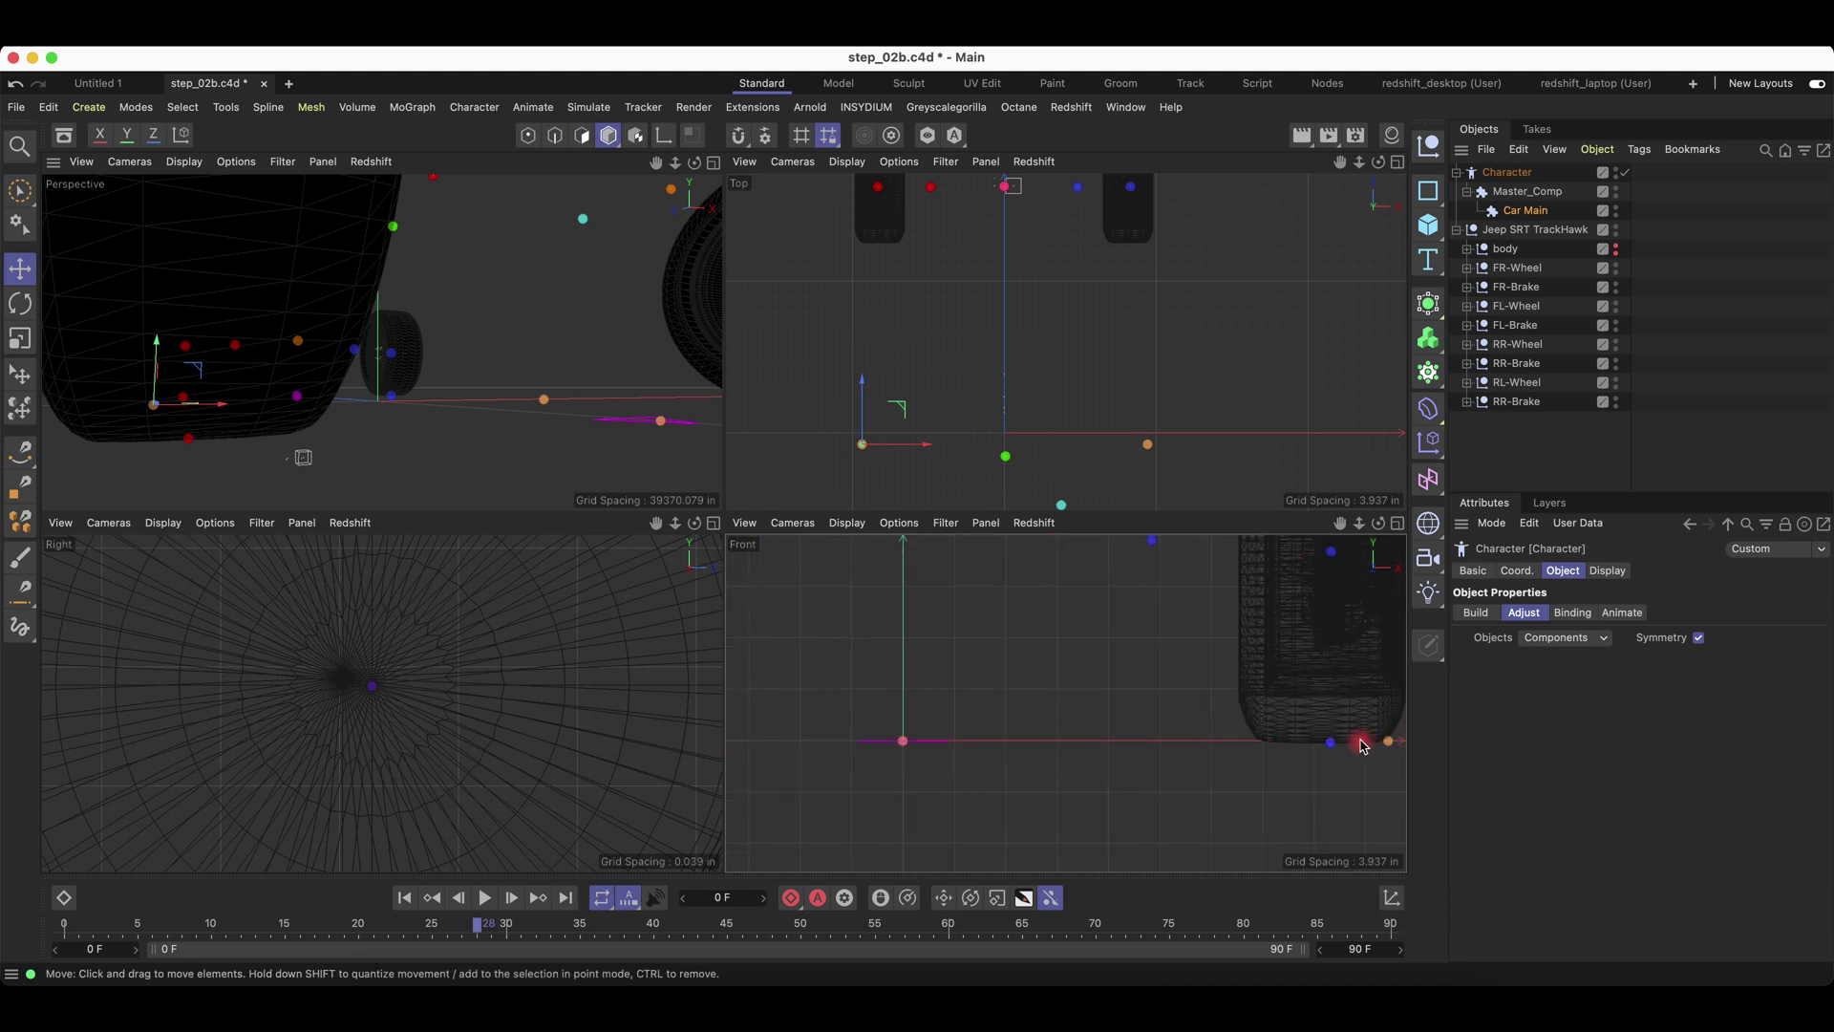
pyautogui.scroll(5, 1364, 746)
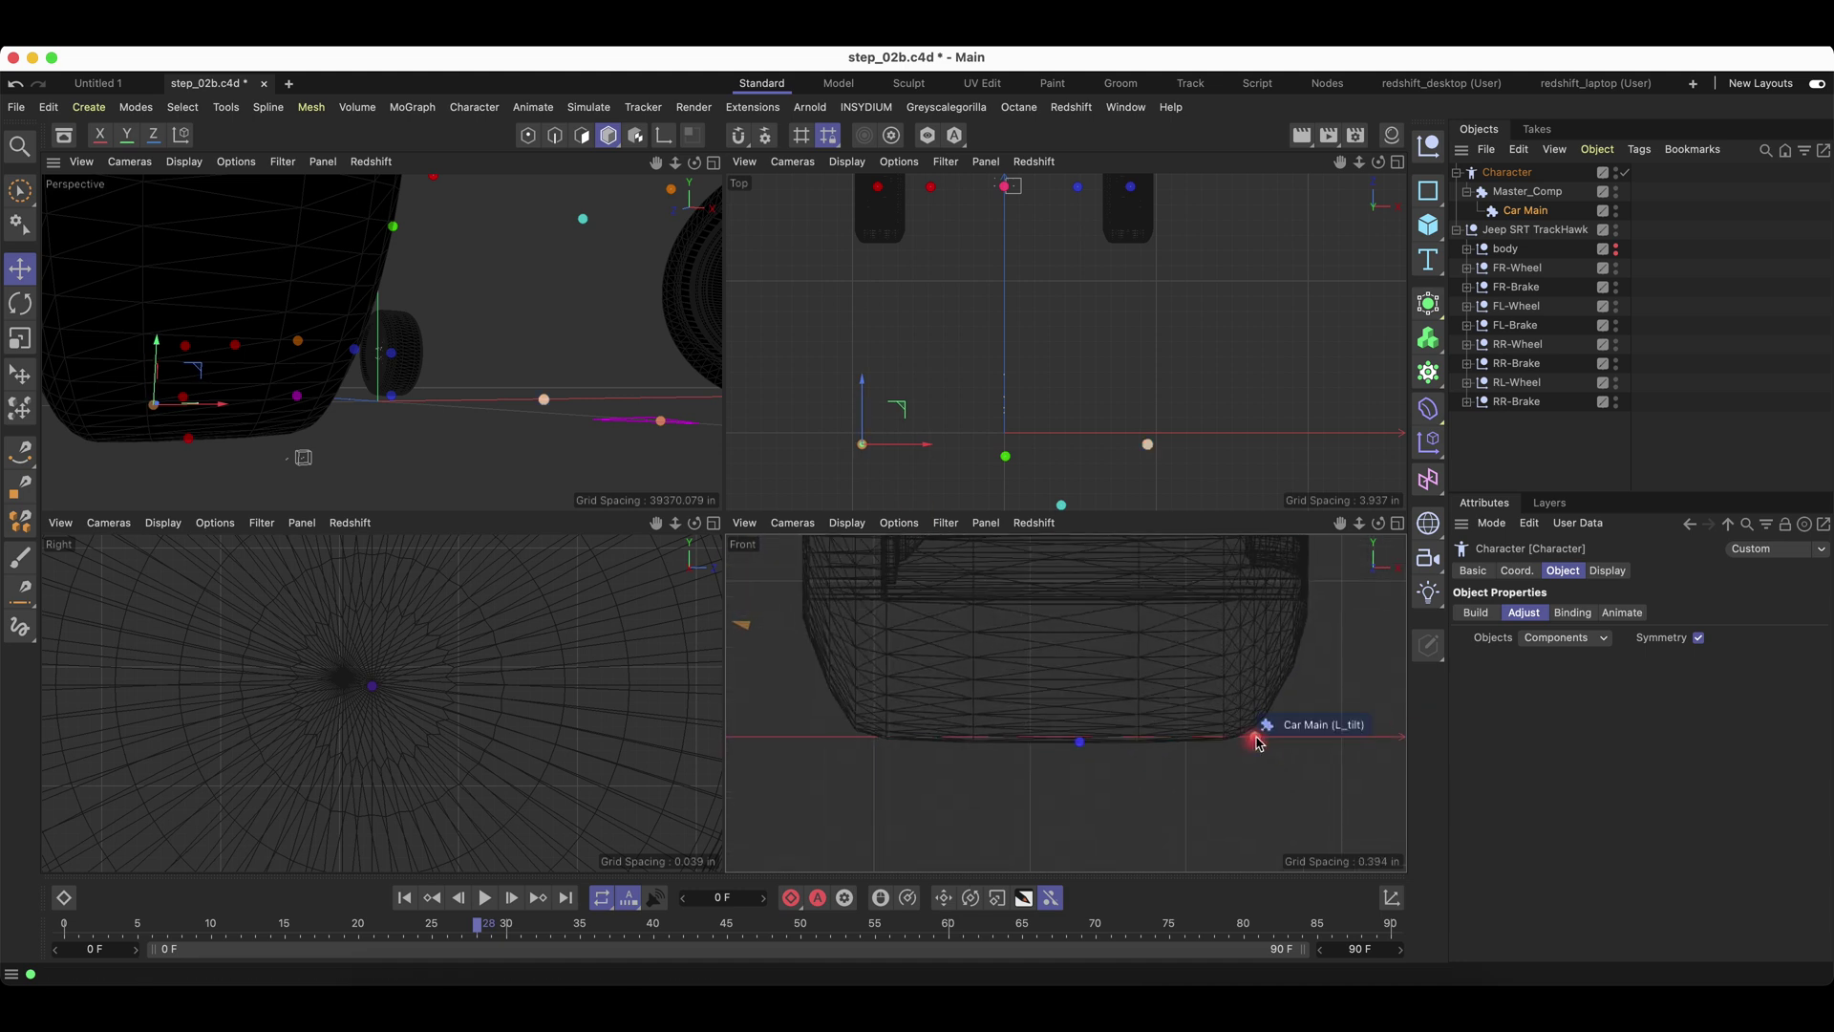
pyautogui.click(1256, 742)
pyautogui.moveTo(1290, 737); pyautogui.dragTo(1264, 742)
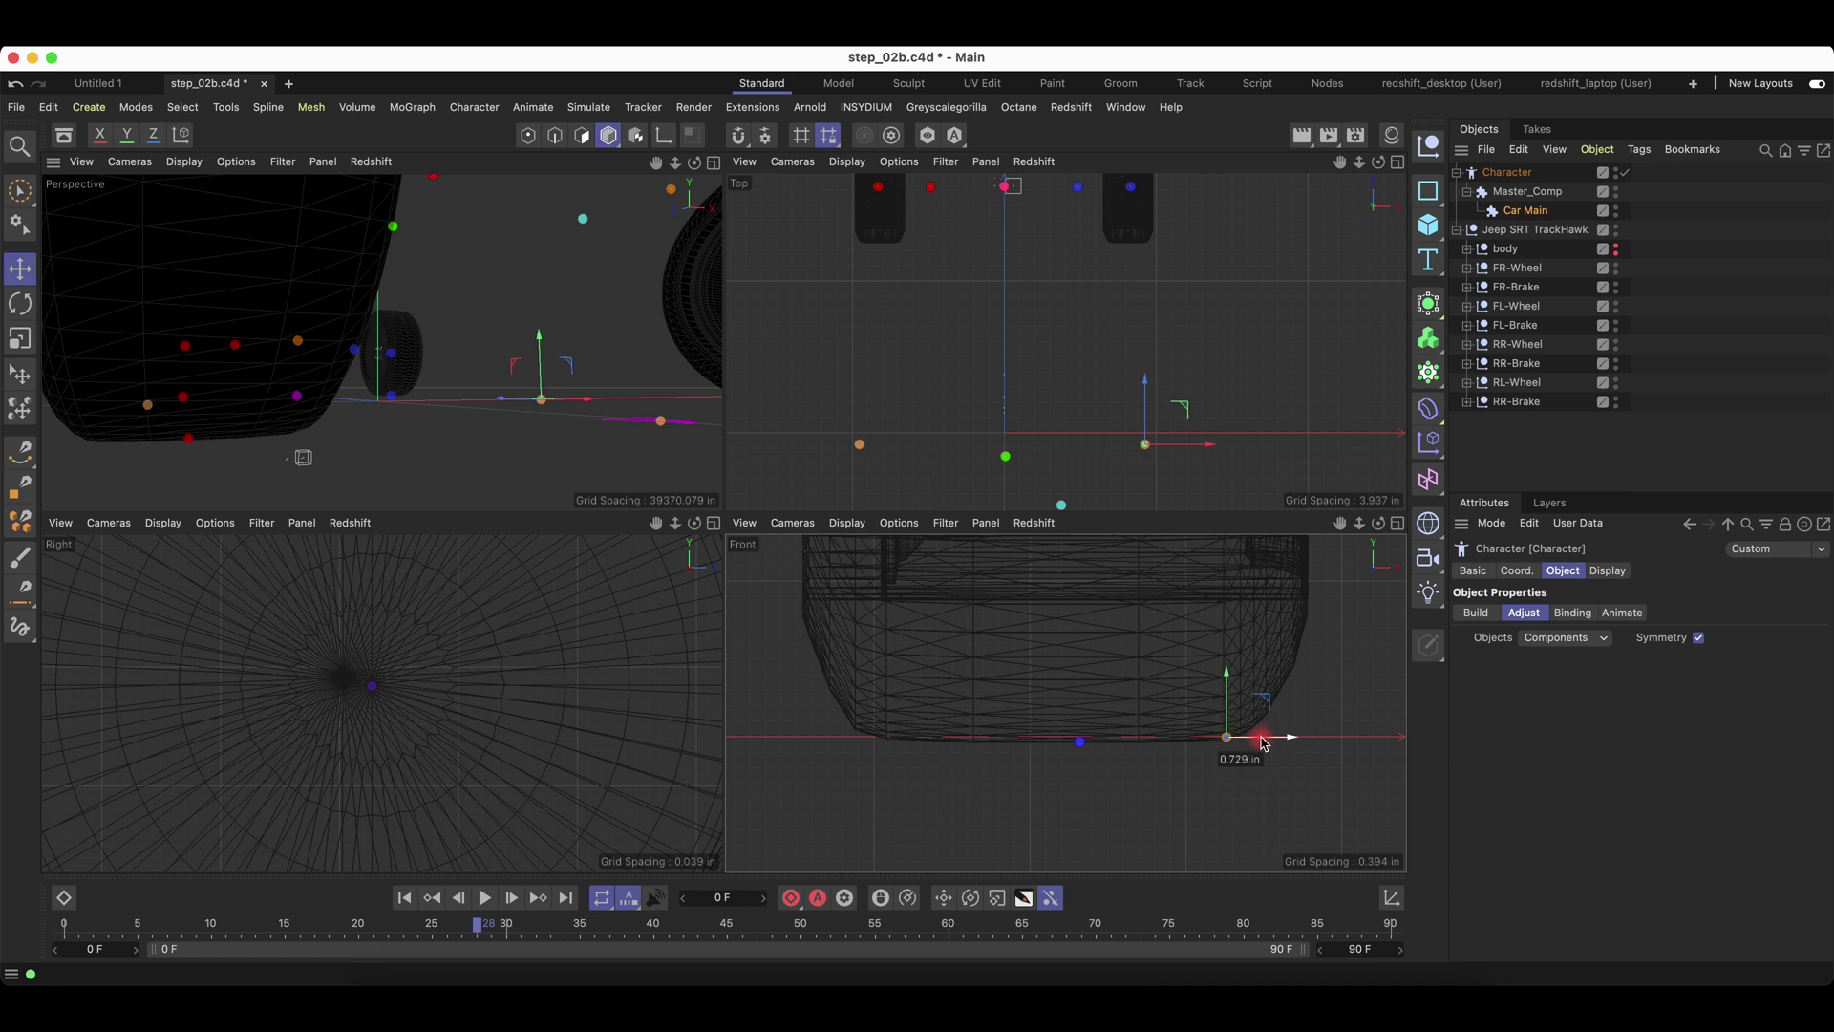
# Examine the placement of the tilt, wheel and radius points around all four wheels in the perspective view.
pyautogui.click(713, 162)
pyautogui.scroll(-1, 960, 603)
pyautogui.scroll(-2, 960, 604)
pyautogui.keyDown('alt'); pyautogui.moveTo(925, 544); pyautogui.dragTo(803, 602); pyautogui.keyUp('alt')
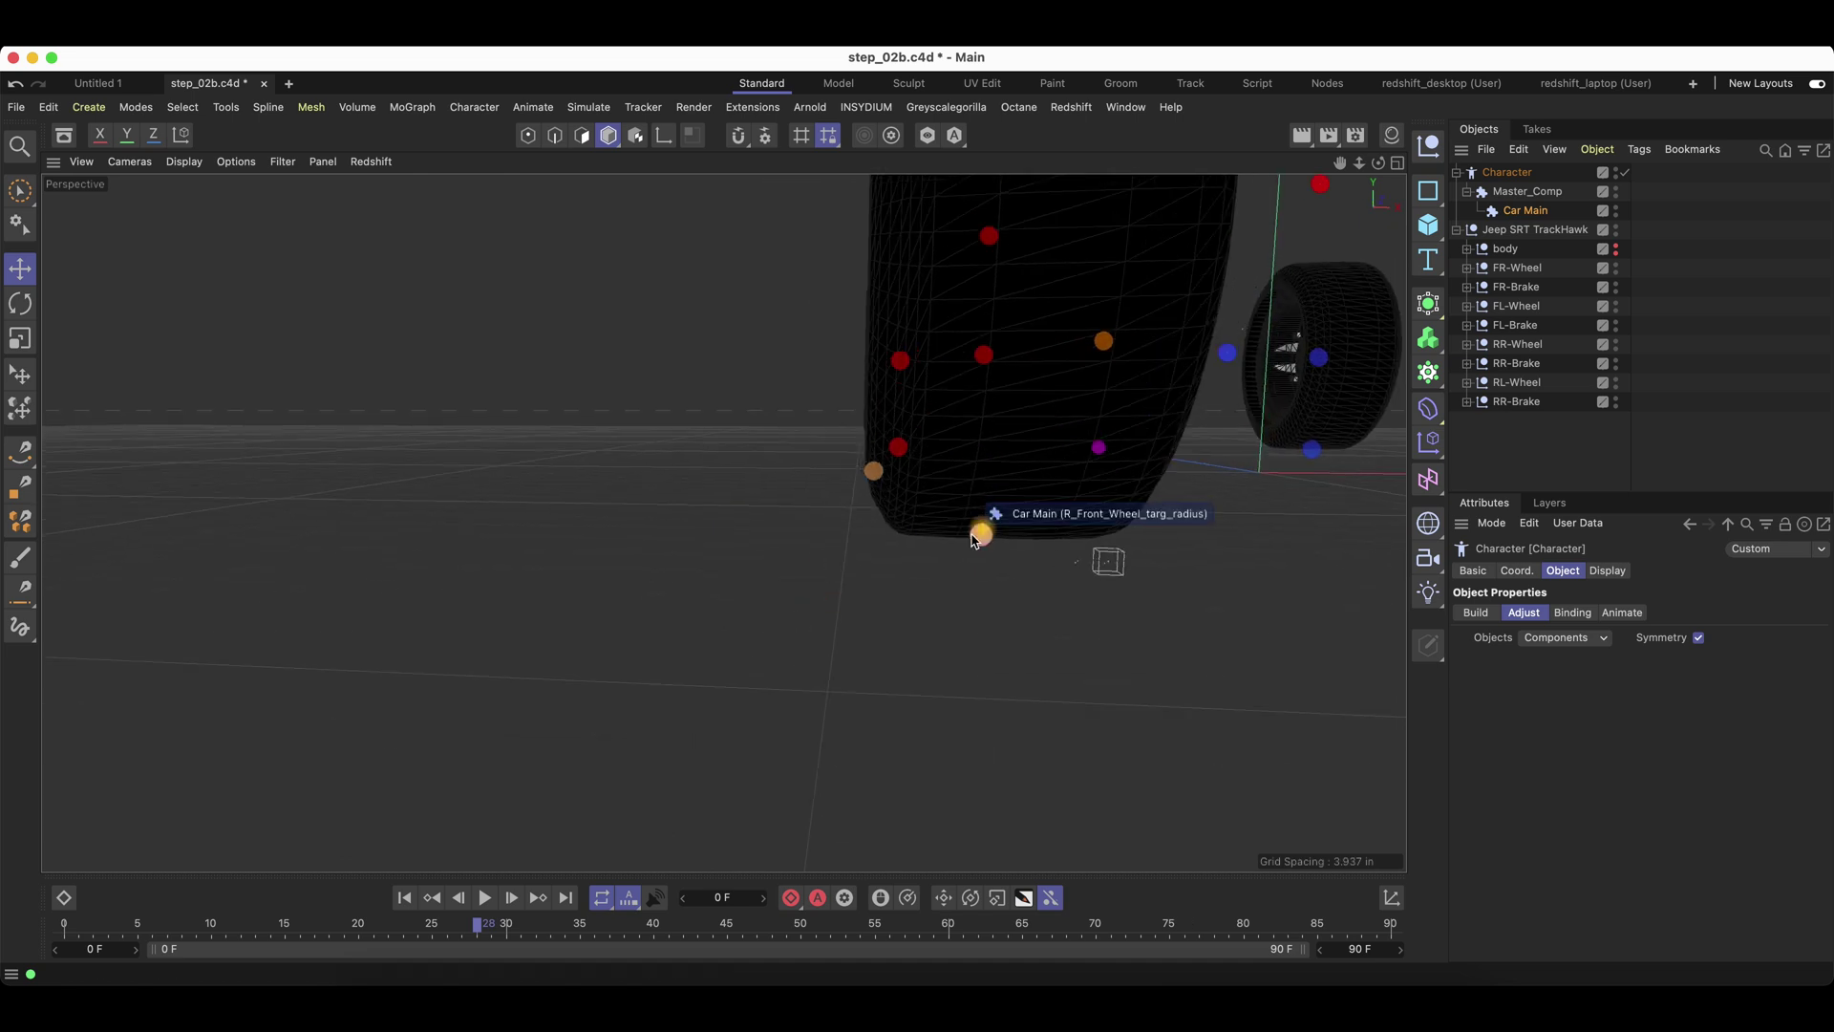
pyautogui.scroll(-5, 981, 532)
pyautogui.keyDown('alt'); pyautogui.moveTo(1155, 450); pyautogui.dragTo(789, 564, button='middle'); pyautogui.keyUp('alt')
pyautogui.keyDown('alt'); pyautogui.moveTo(786, 564); pyautogui.dragTo(559, 574); pyautogui.keyUp('alt')
pyautogui.keyDown('alt'); pyautogui.moveTo(535, 580); pyautogui.dragTo(614, 540, button='right'); pyautogui.keyUp('alt')
pyautogui.scroll(-2, 616, 544)
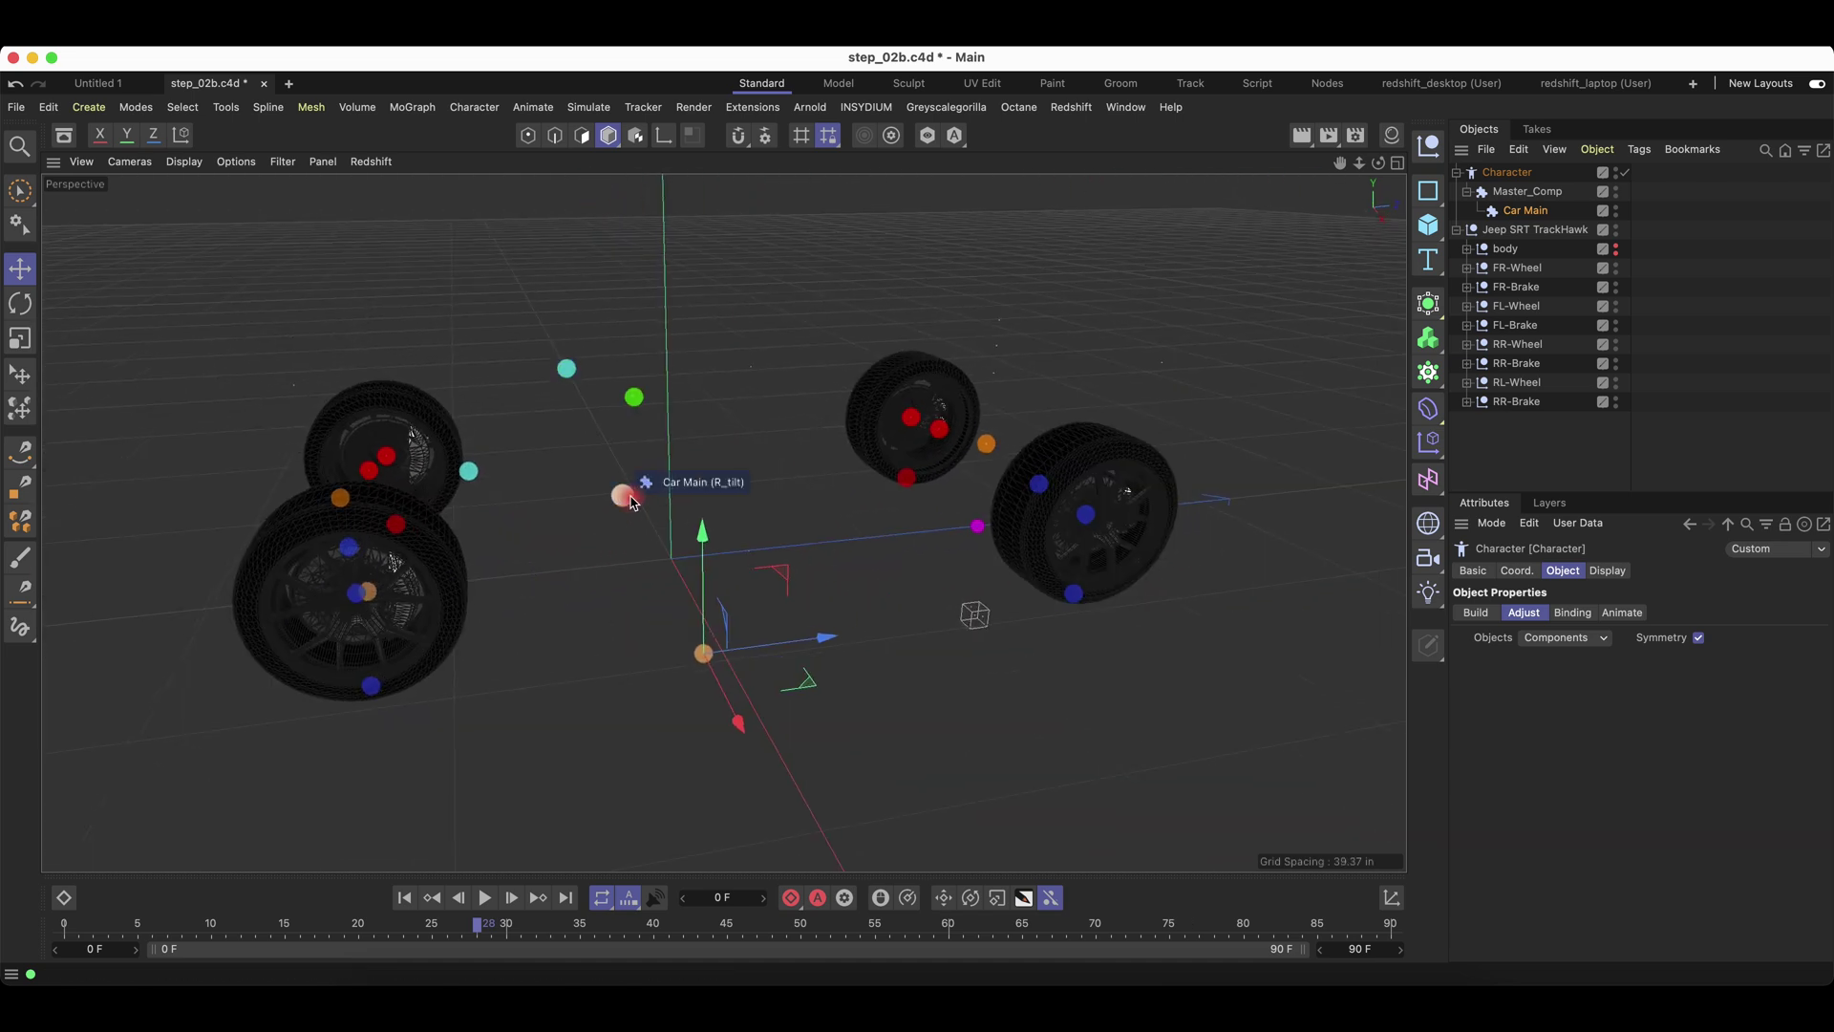
pyautogui.keyDown('alt'); pyautogui.moveTo(690, 602); pyautogui.dragTo(1019, 585); pyautogui.keyUp('alt')
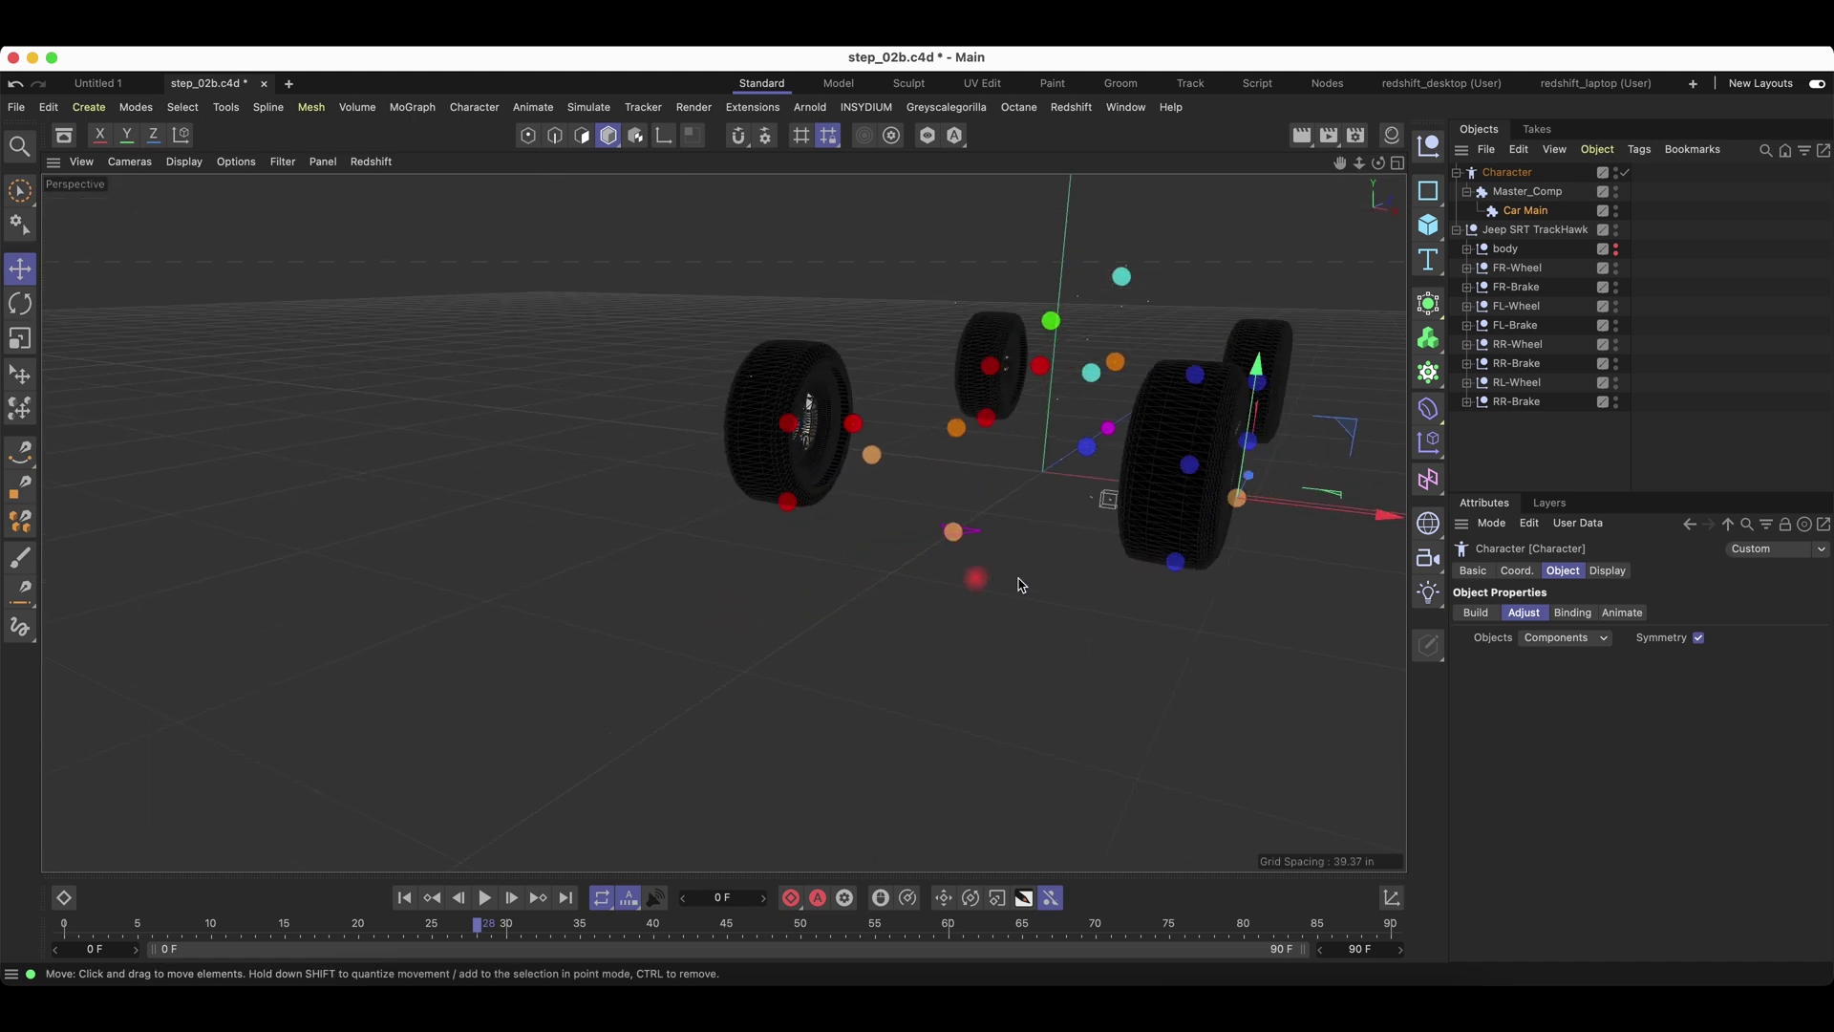
pyautogui.scroll(5, 1182, 561)
pyautogui.scroll(-5, 1182, 562)
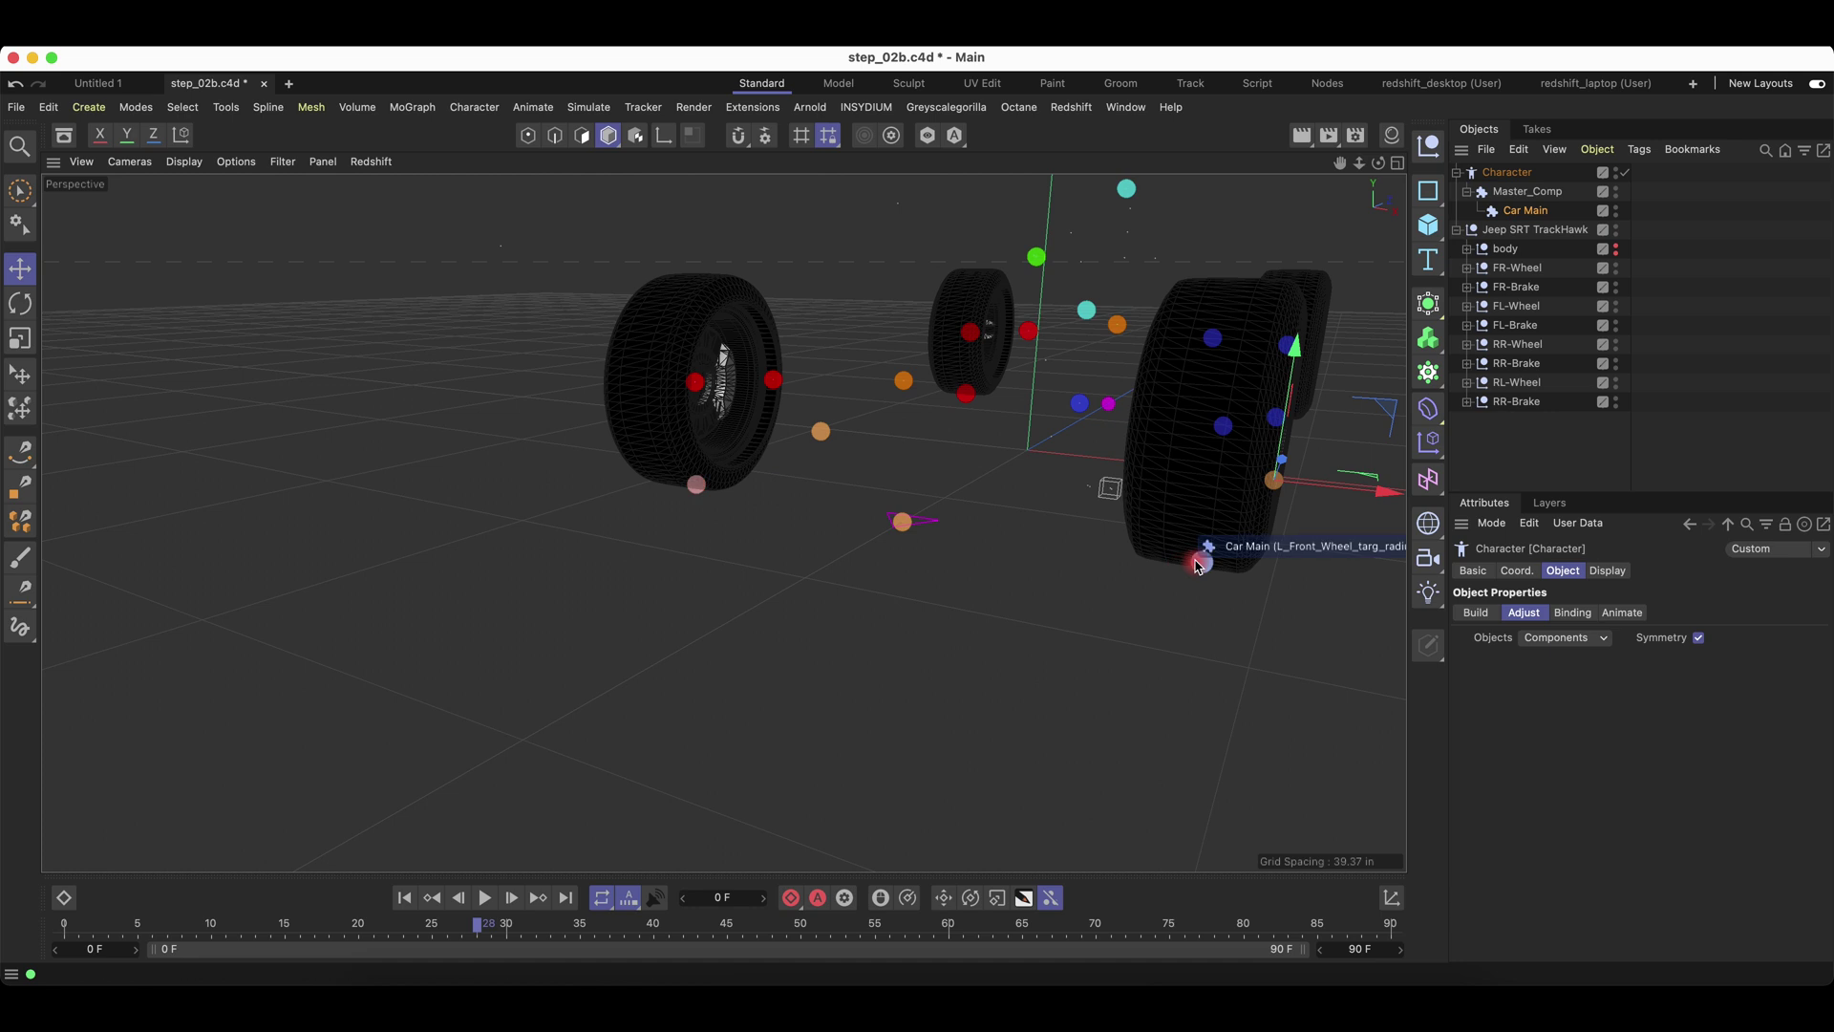
pyautogui.keyDown('alt'); pyautogui.moveTo(1198, 562); pyautogui.dragTo(702, 585); pyautogui.keyUp('alt')
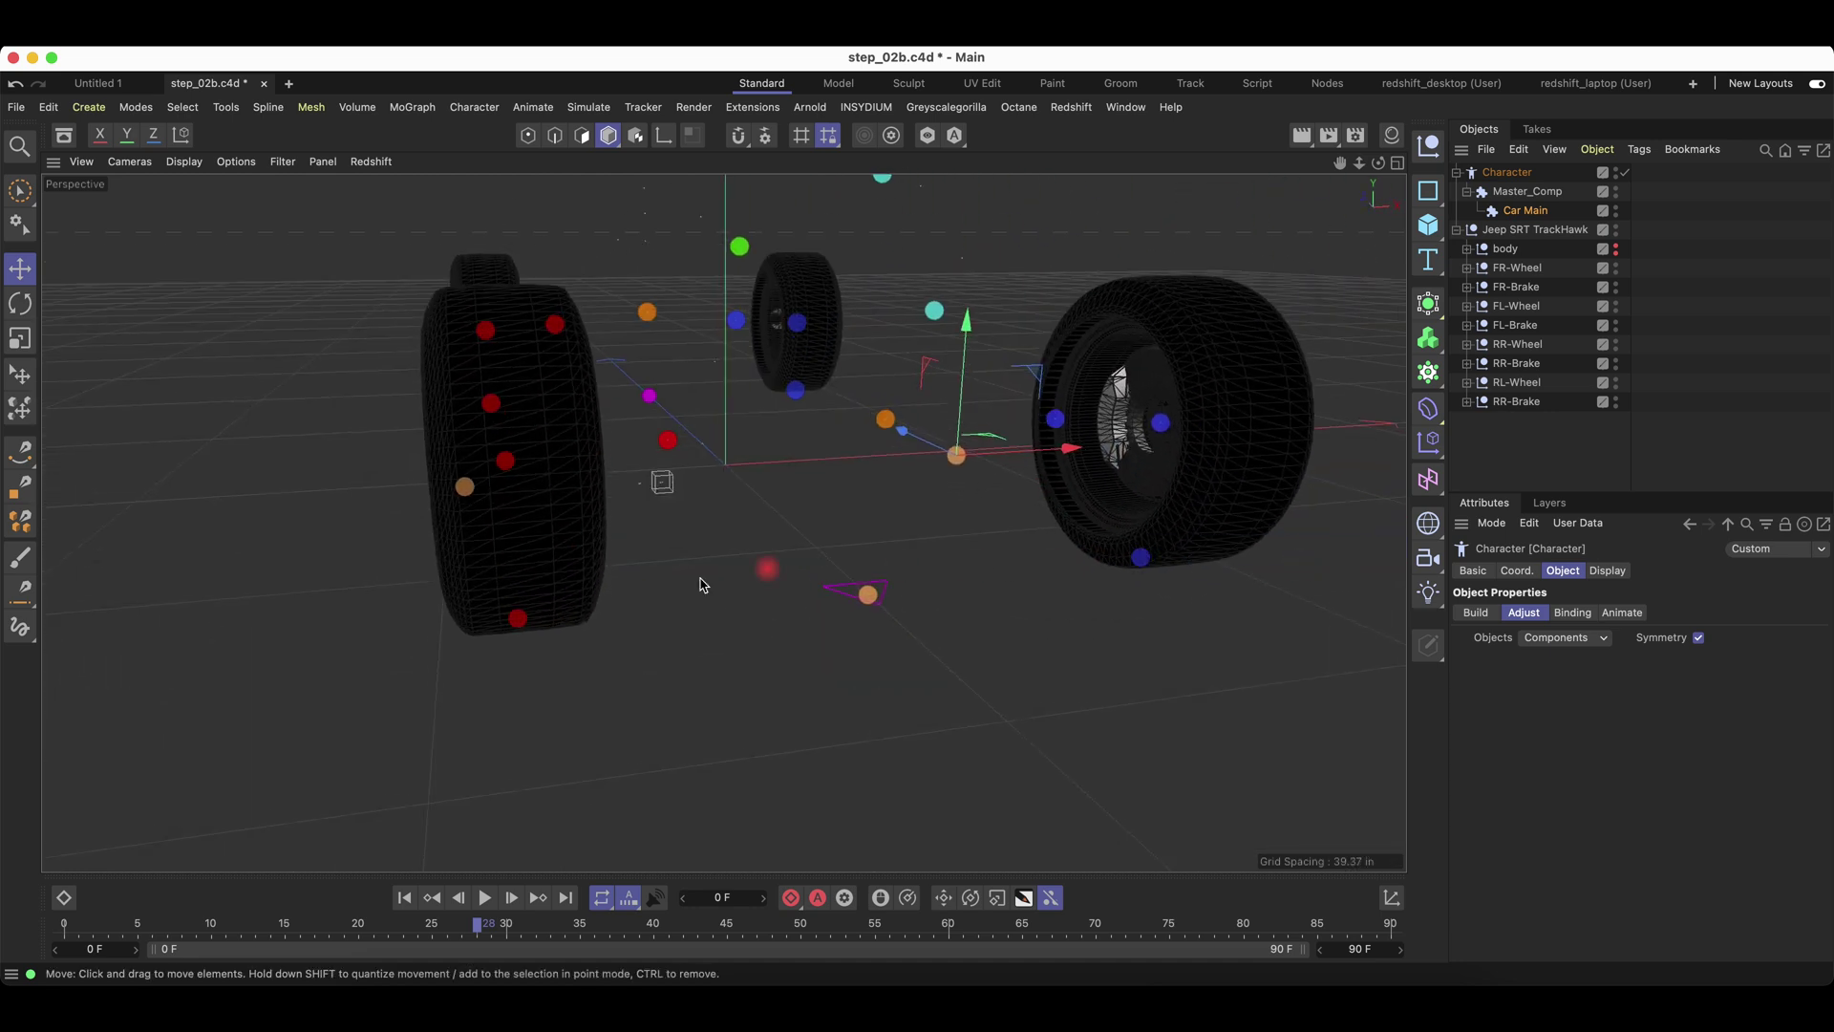
pyautogui.keyDown('alt'); pyautogui.moveTo(518, 623); pyautogui.dragTo(656, 608); pyautogui.keyUp('alt')
pyautogui.keyDown('alt'); pyautogui.moveTo(921, 516); pyautogui.dragTo(348, 535); pyautogui.keyUp('alt')
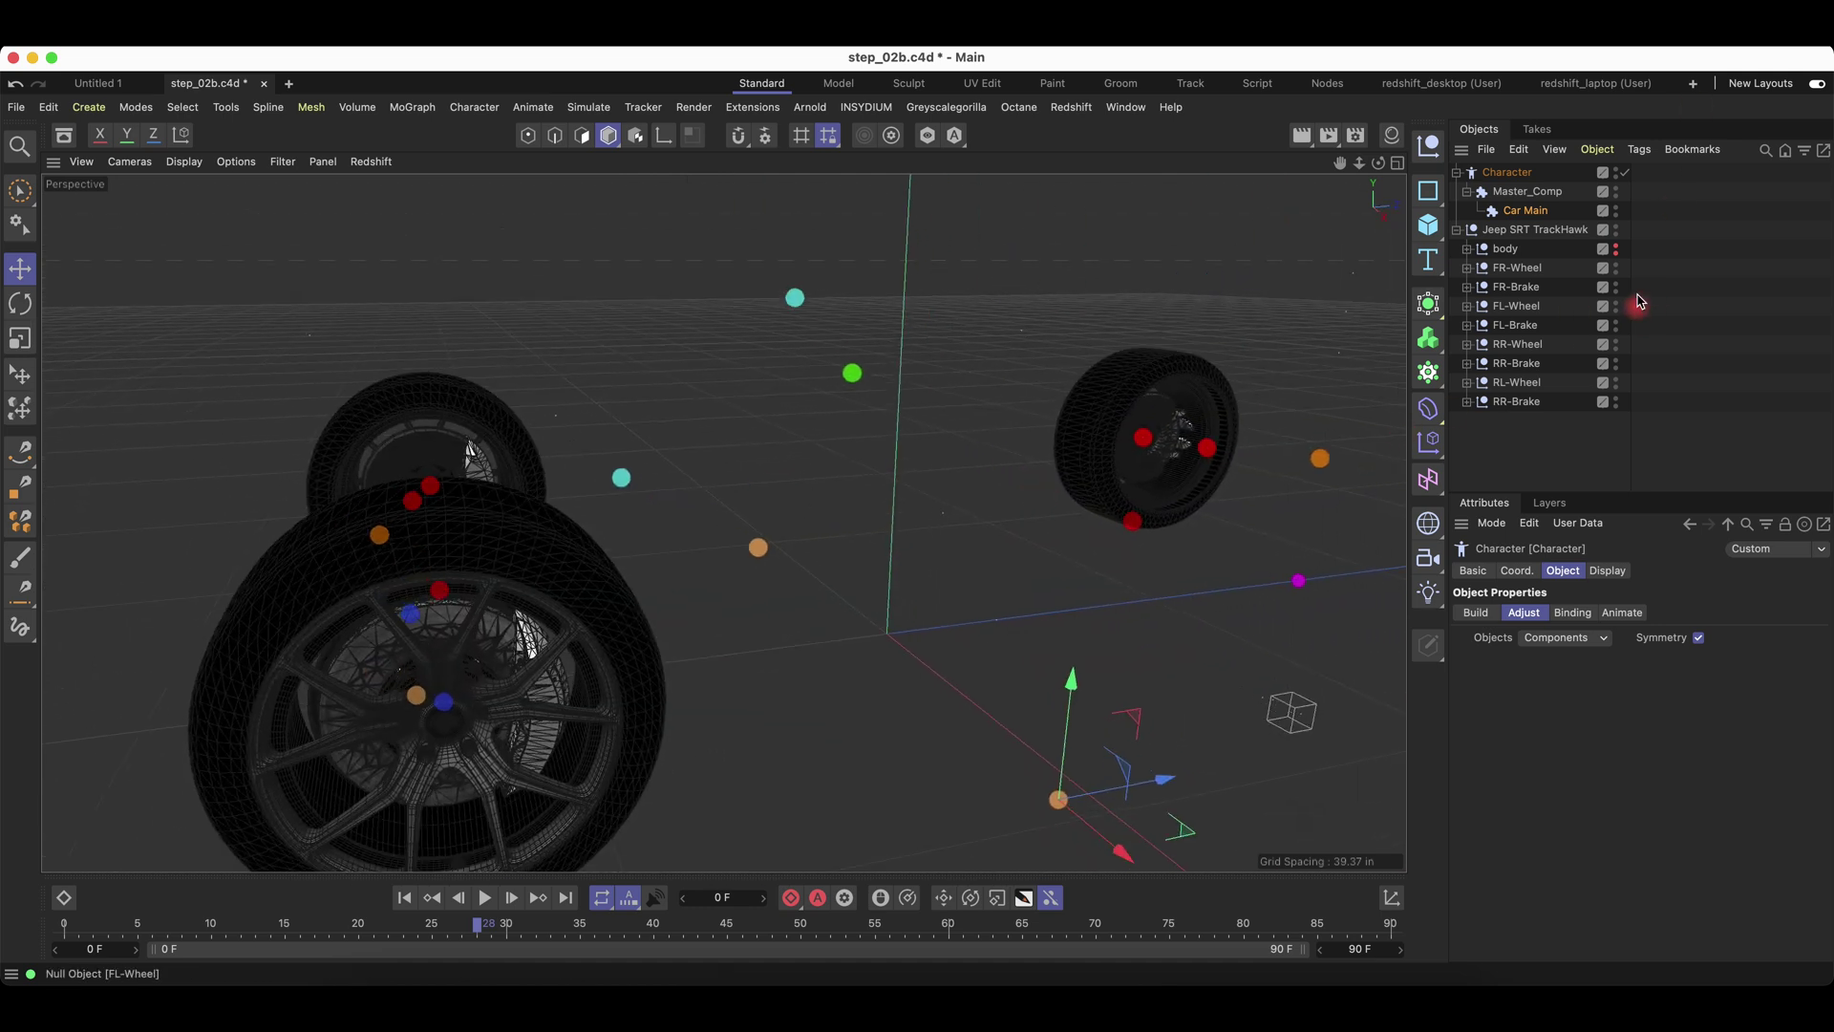
# Make the Jeep's body group visible again.
pyautogui.click(1621, 252)
pyautogui.click(1617, 252)
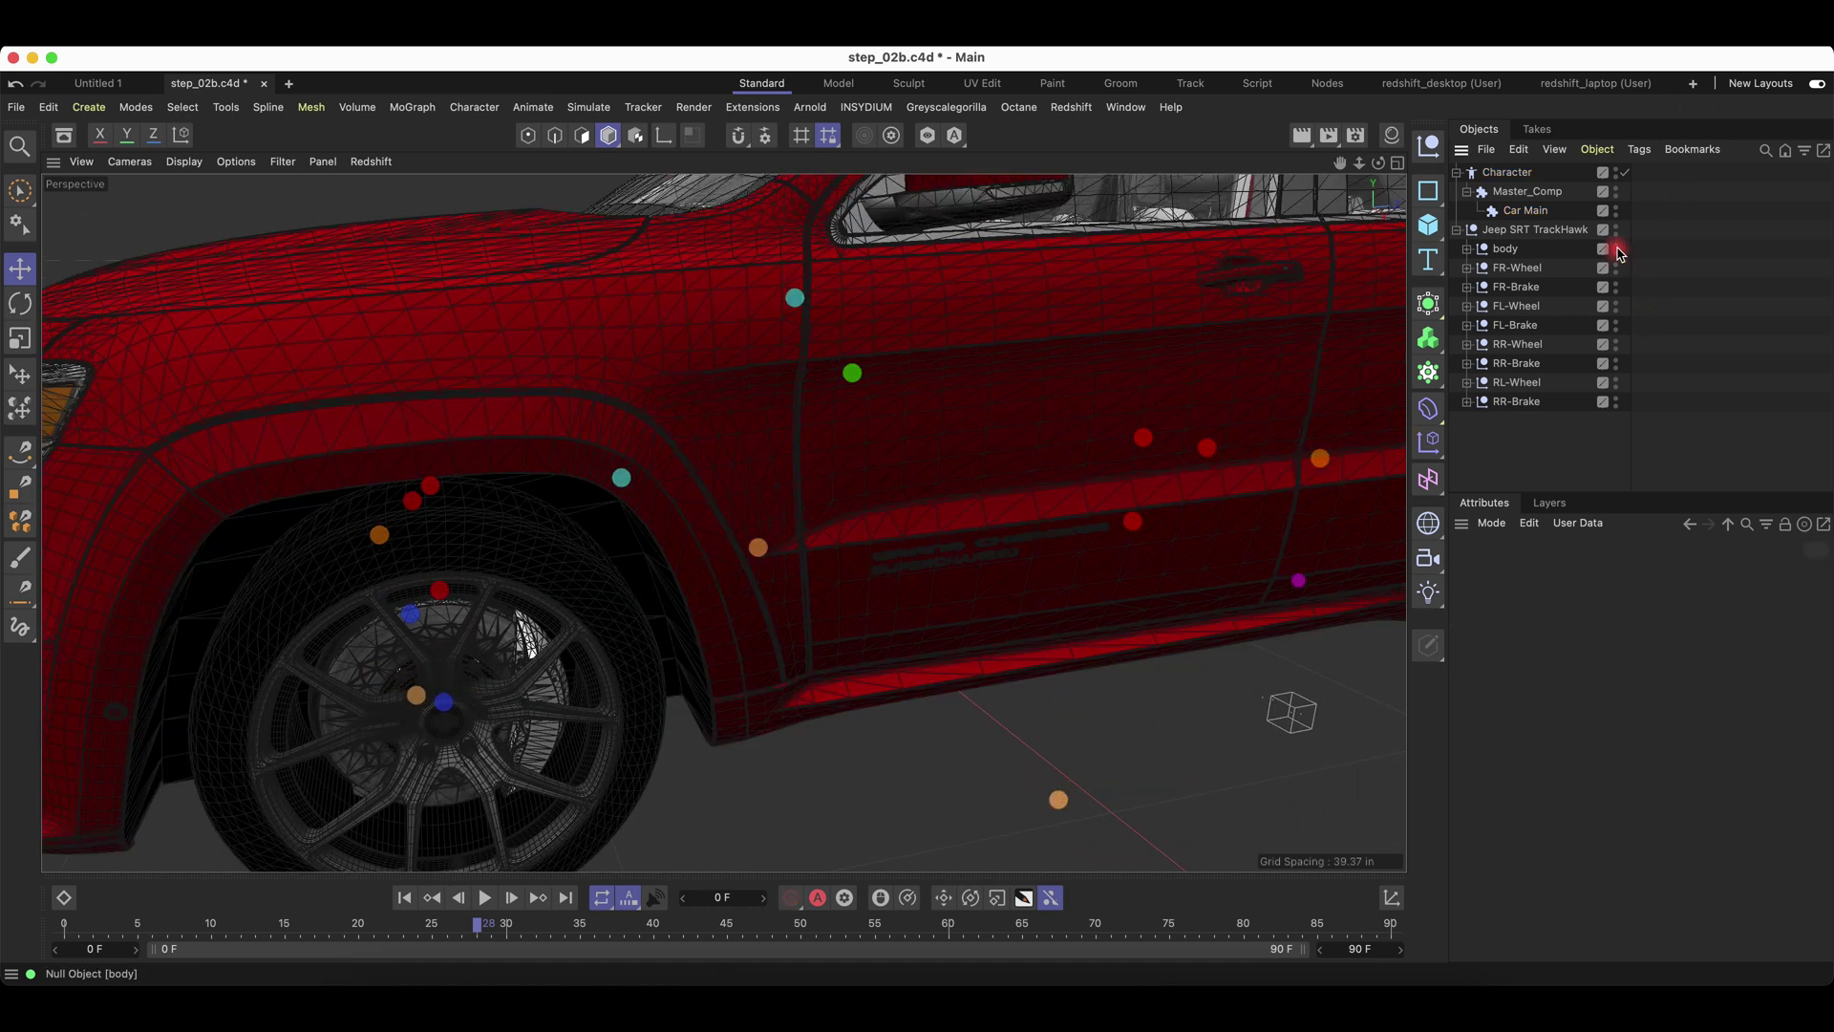
pyautogui.scroll(-5, 1105, 426)
pyautogui.scroll(4, 1061, 418)
# Move the steering_column_bind point up and backward along its own Z axis toward the dashboard.
pyautogui.keyDown('alt'); pyautogui.moveTo(1034, 409); pyautogui.dragTo(1101, 315); pyautogui.keyUp('alt')
pyautogui.keyDown('alt'); pyautogui.moveTo(1102, 316); pyautogui.dragTo(911, 599, button='middle'); pyautogui.keyUp('alt')
pyautogui.moveTo(911, 604); pyautogui.dragTo(860, 449)
pyautogui.keyDown('alt'); pyautogui.moveTo(863, 660); pyautogui.dragTo(920, 631); pyautogui.keyUp('alt')
pyautogui.keyDown('alt'); pyautogui.moveTo(820, 740); pyautogui.dragTo(949, 445, button='middle'); pyautogui.keyUp('alt')
pyautogui.keyDown('alt'); pyautogui.moveTo(949, 445); pyautogui.dragTo(837, 503, button='right'); pyautogui.keyUp('alt')
pyautogui.scroll(2, 853, 499)
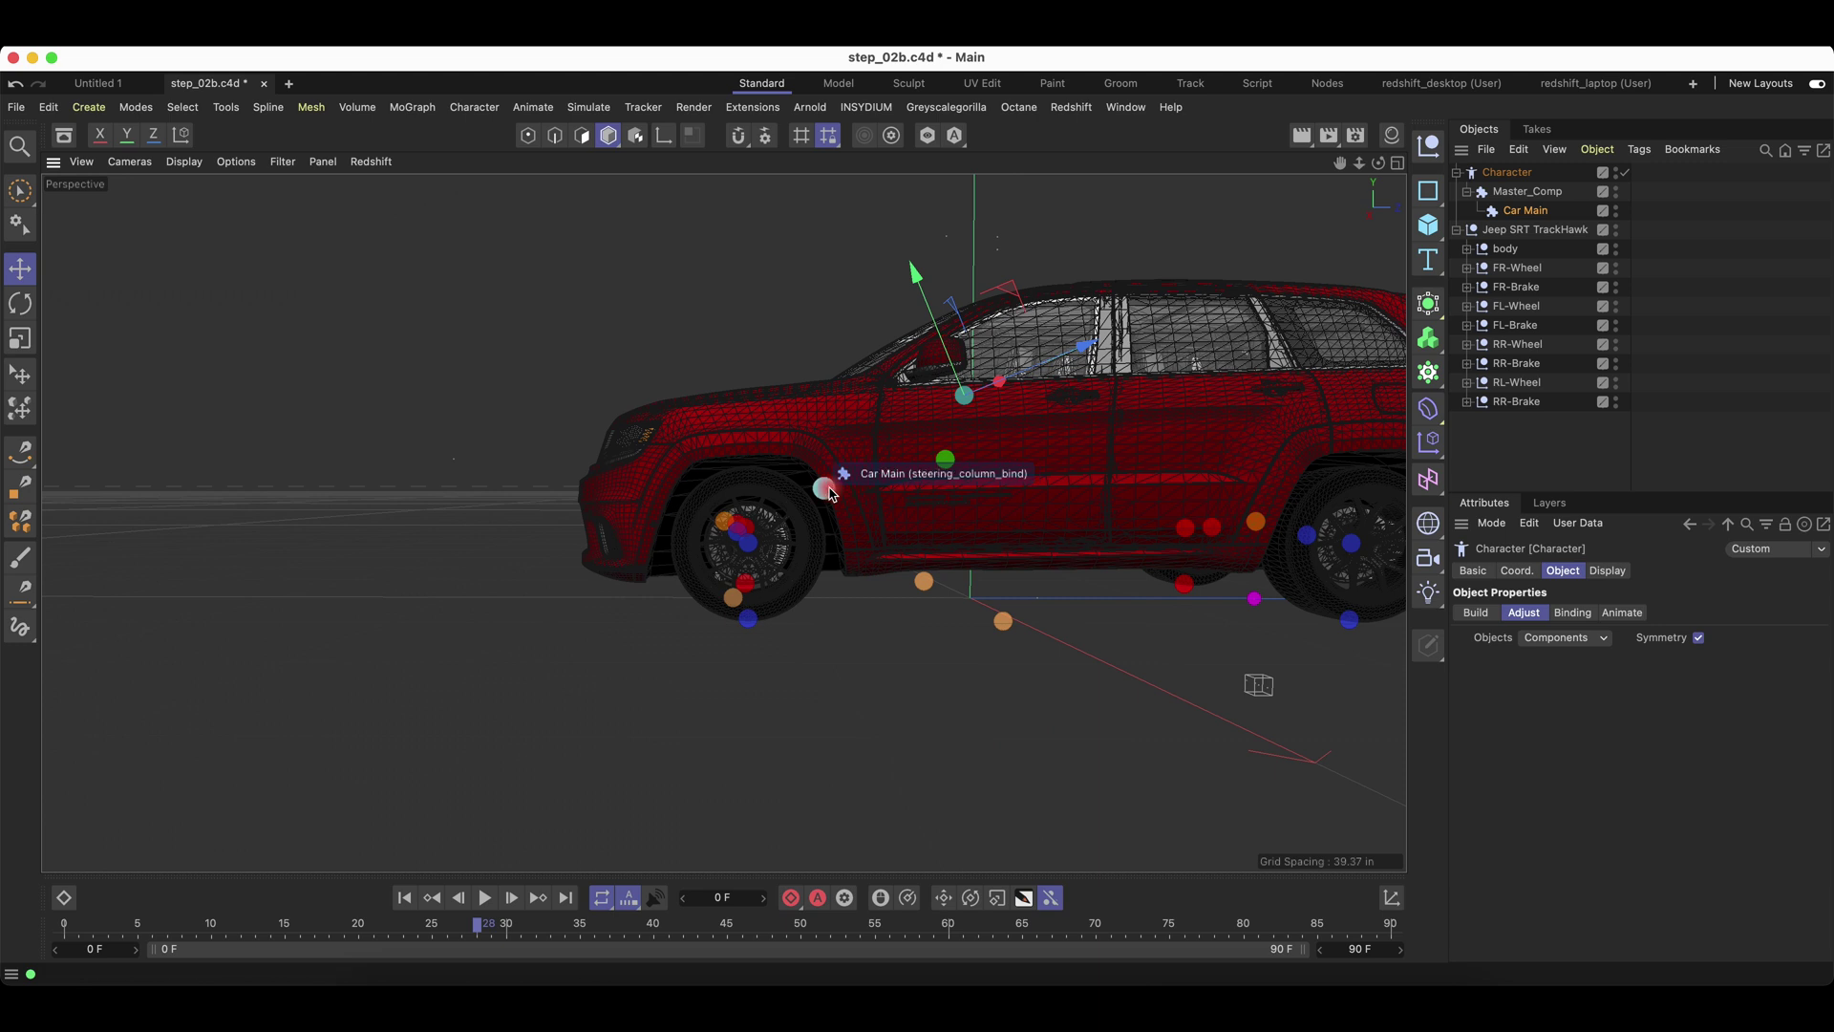
pyautogui.scroll(3, 825, 490)
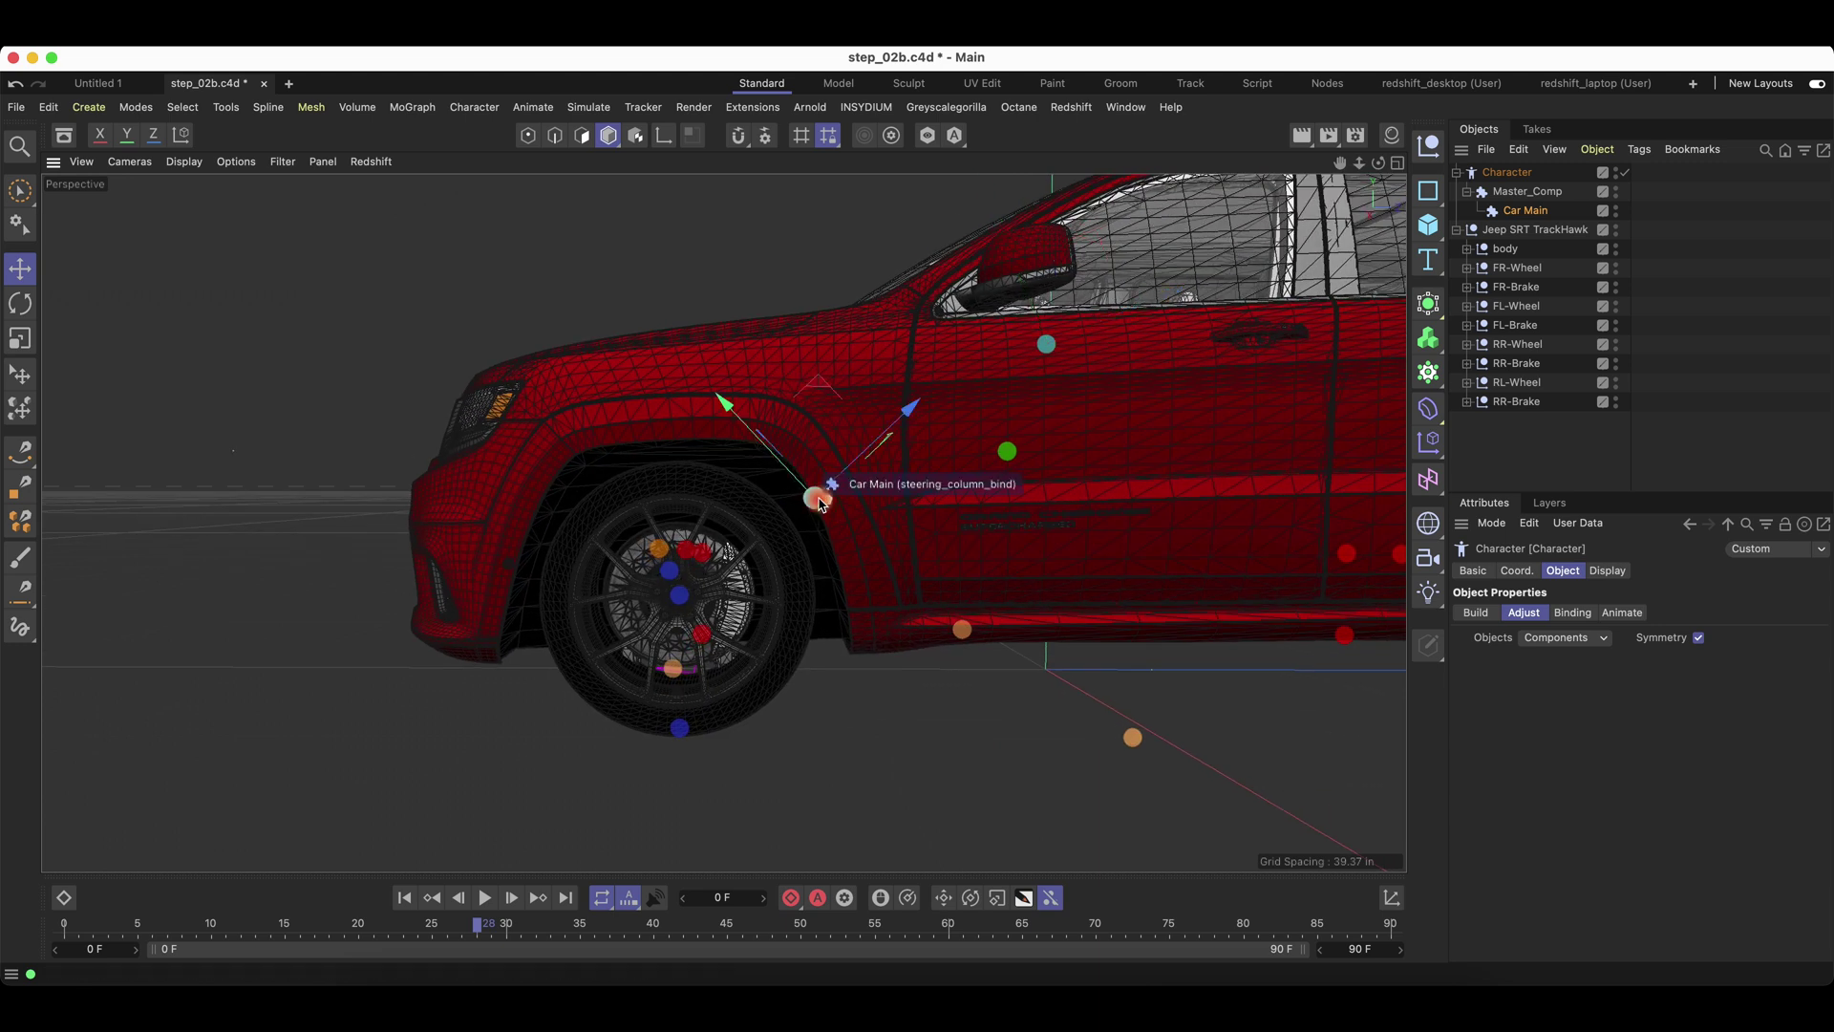
pyautogui.moveTo(879, 447); pyautogui.dragTo(963, 368)
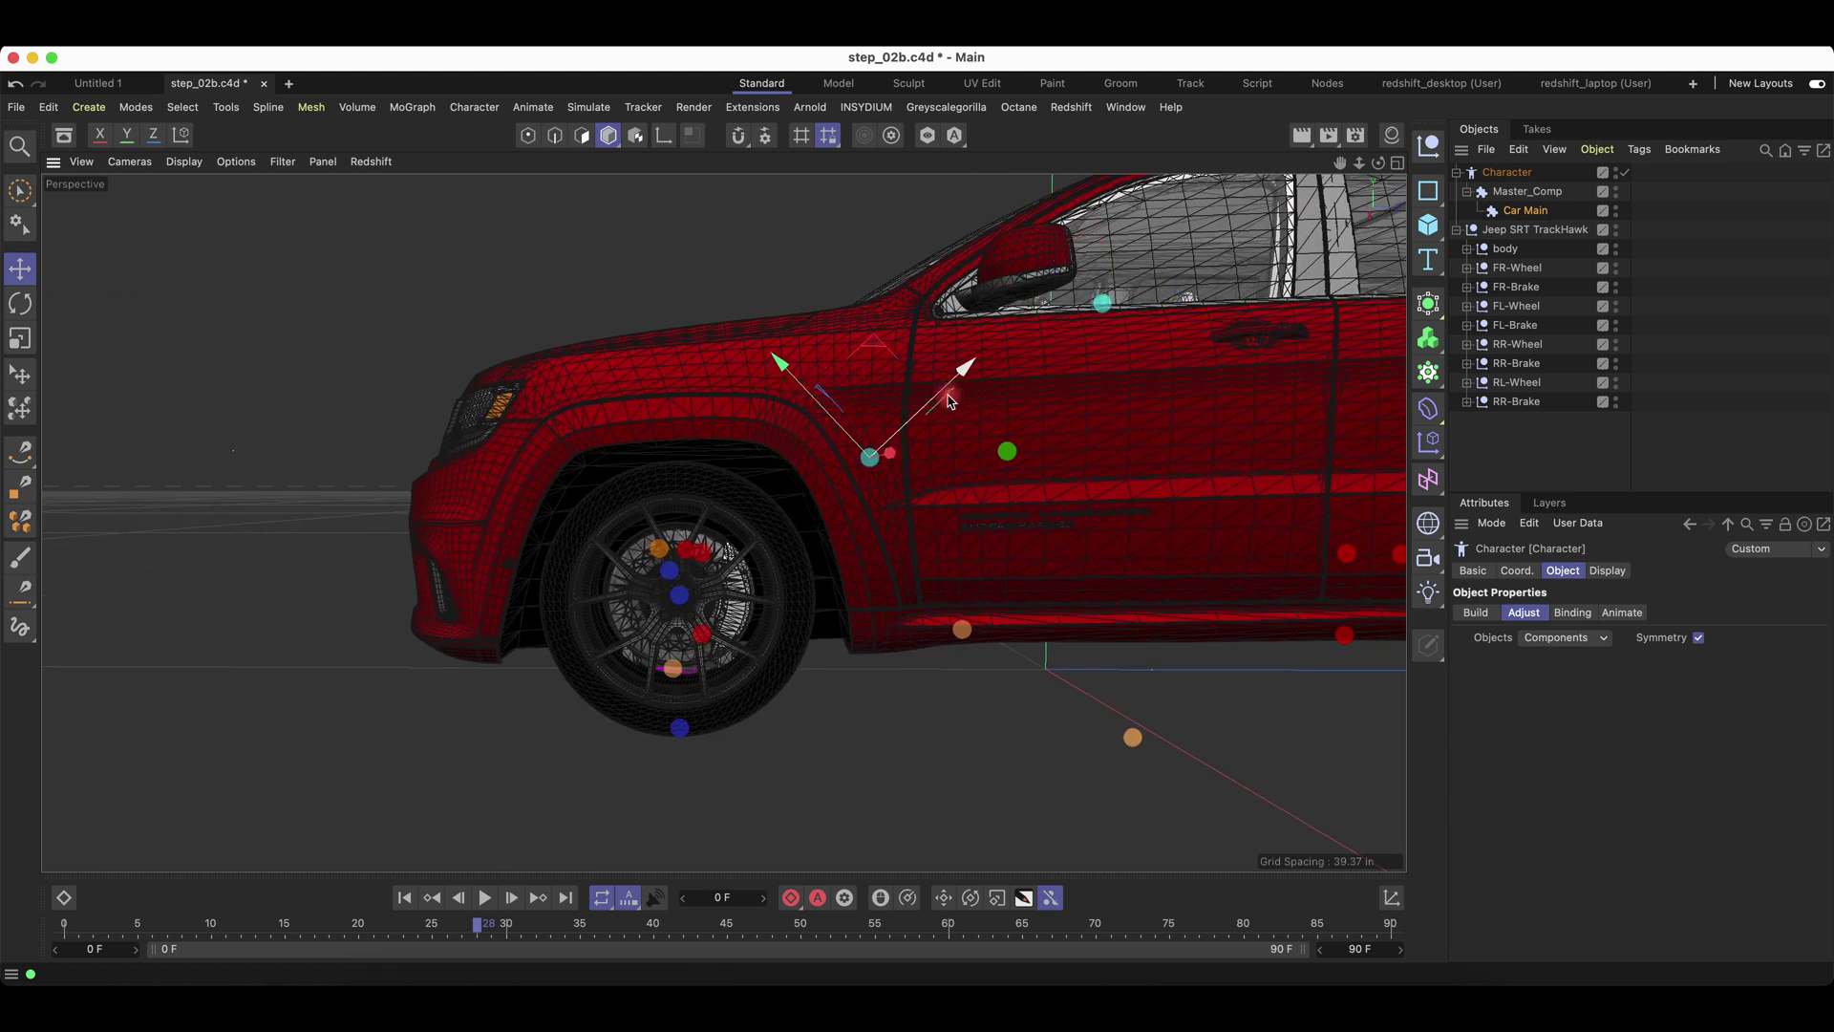
# Position the steering wheel point at the Jeep's steering wheel inside the cabin.
pyautogui.click(1118, 289)
pyautogui.keyDown('alt'); pyautogui.moveTo(1118, 288); pyautogui.dragTo(1067, 267); pyautogui.keyUp('alt')
pyautogui.keyDown('alt'); pyautogui.moveTo(1067, 268); pyautogui.dragTo(1134, 275, button='right'); pyautogui.keyUp('alt')
pyautogui.keyDown('alt'); pyautogui.moveTo(1134, 274); pyautogui.dragTo(947, 323); pyautogui.keyUp('alt')
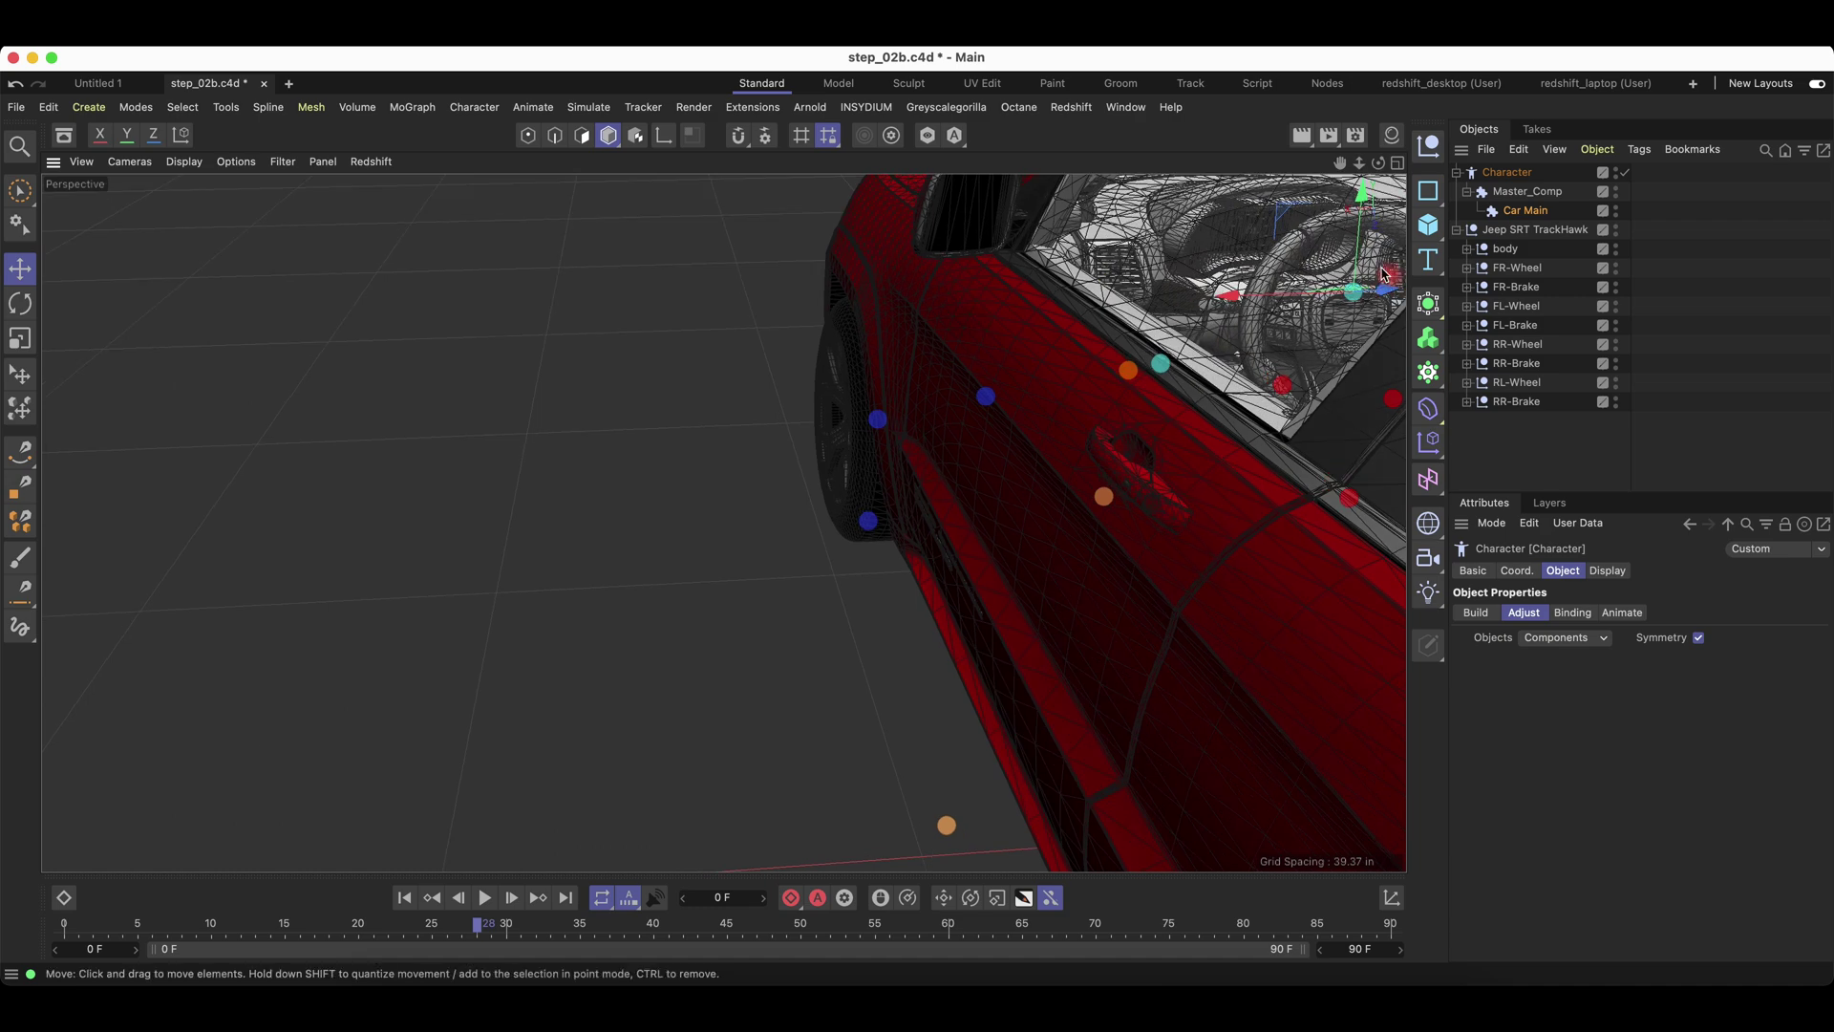
pyautogui.keyDown('alt'); pyautogui.moveTo(573, 340); pyautogui.dragTo(1005, 434); pyautogui.keyUp('alt')
pyautogui.keyDown('alt'); pyautogui.moveTo(571, 697); pyautogui.dragTo(913, 430); pyautogui.keyUp('alt')
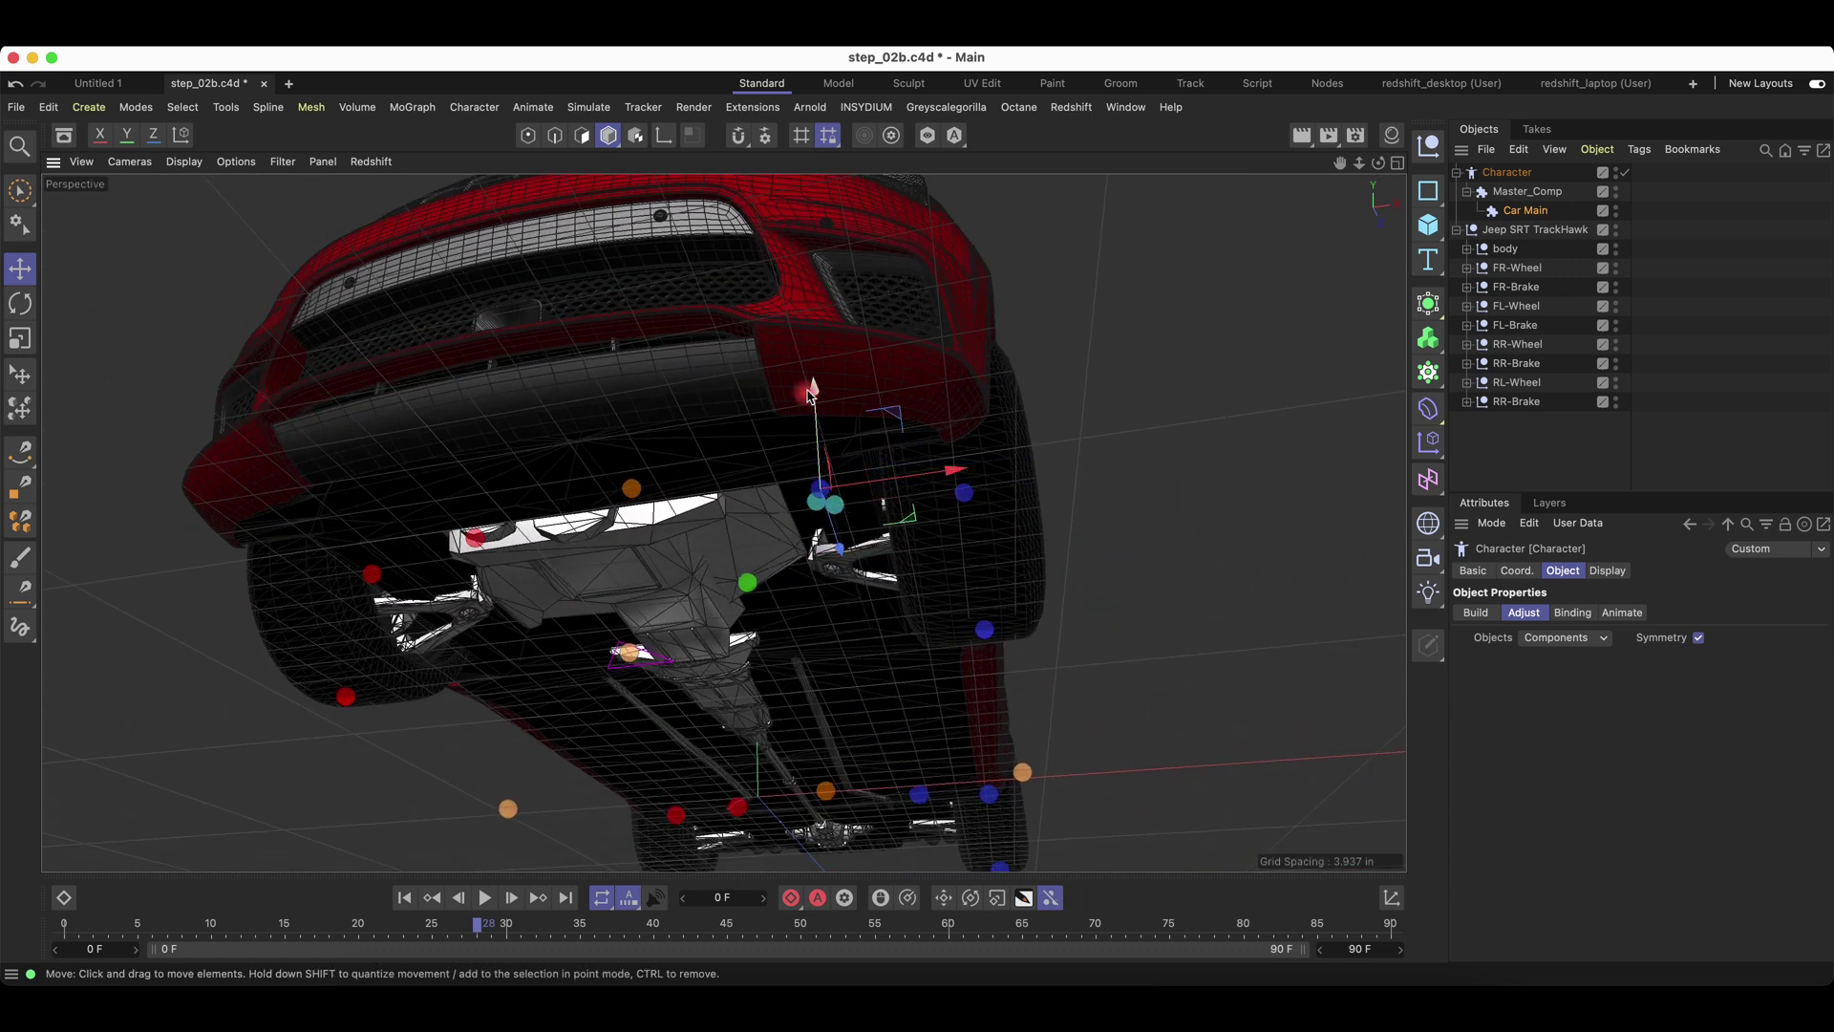
pyautogui.moveTo(820, 396); pyautogui.dragTo(818, 442)
pyautogui.press('z')
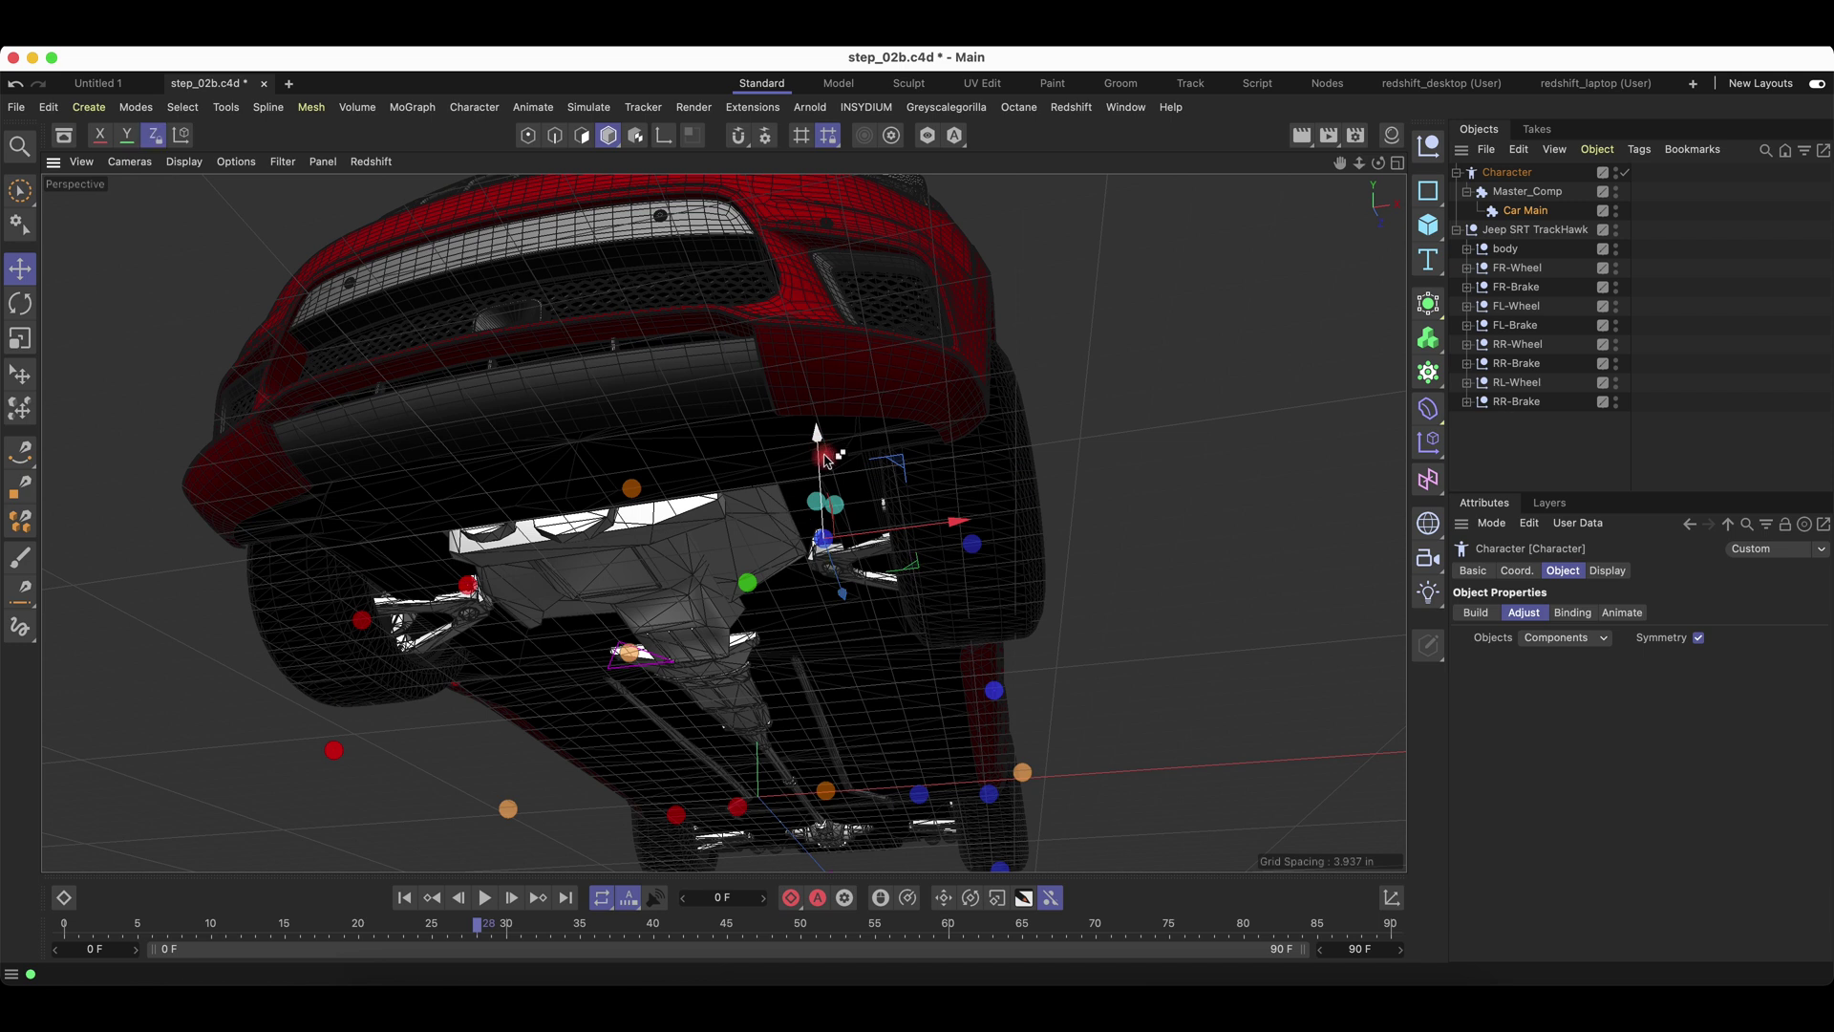
pyautogui.press('super+z')
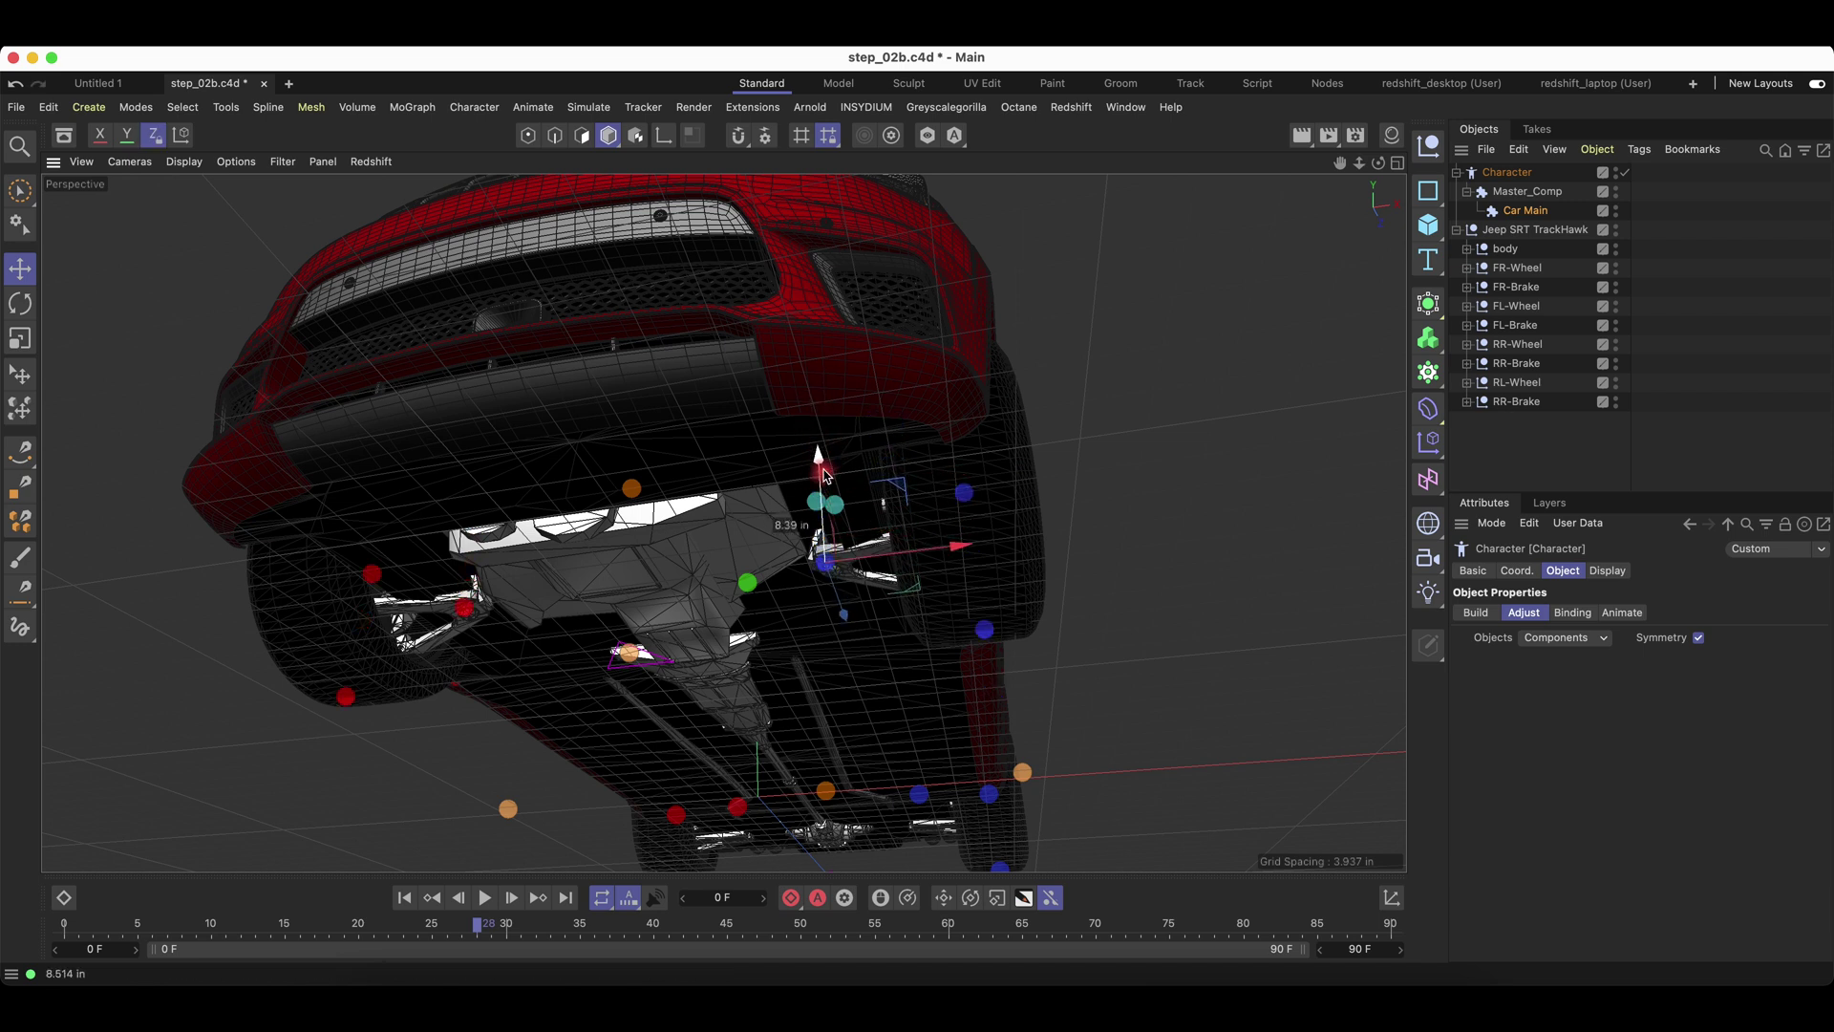
# Lower only the left front suspension's inner point to the control arm mount beneath the car.
pyautogui.keyDown('alt'); pyautogui.moveTo(825, 482); pyautogui.dragTo(831, 527); pyautogui.keyUp('alt')
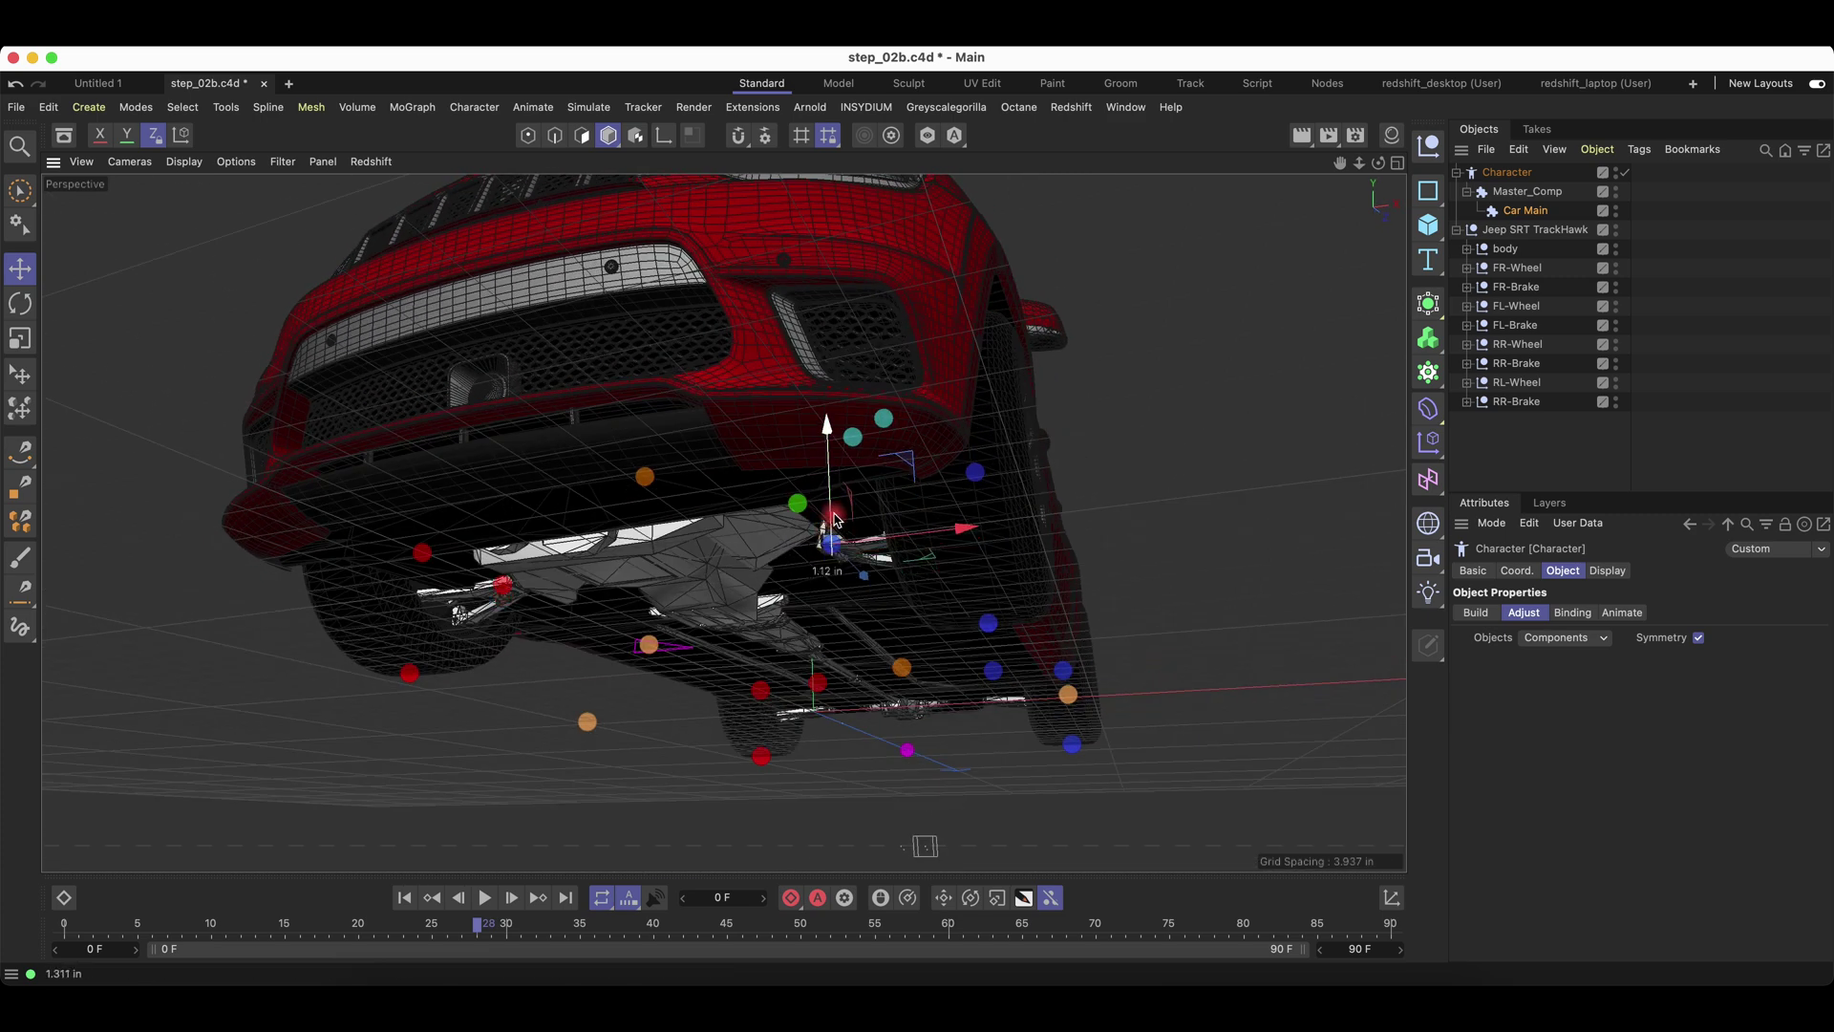
pyautogui.keyDown('alt'); pyautogui.moveTo(949, 536); pyautogui.dragTo(719, 375); pyautogui.keyUp('alt')
pyautogui.moveTo(1065, 647); pyautogui.dragTo(1143, 639)
pyautogui.keyDown('alt'); pyautogui.moveTo(1035, 496); pyautogui.dragTo(1159, 491); pyautogui.keyUp('alt')
# Select the car rig component and set the Character's adjustment objects to Controllers.
pyautogui.click(1229, 376)
pyautogui.scroll(-5, 1229, 377)
pyautogui.keyDown('alt'); pyautogui.moveTo(1200, 364); pyautogui.dragTo(864, 698, button='middle'); pyautogui.keyUp('alt')
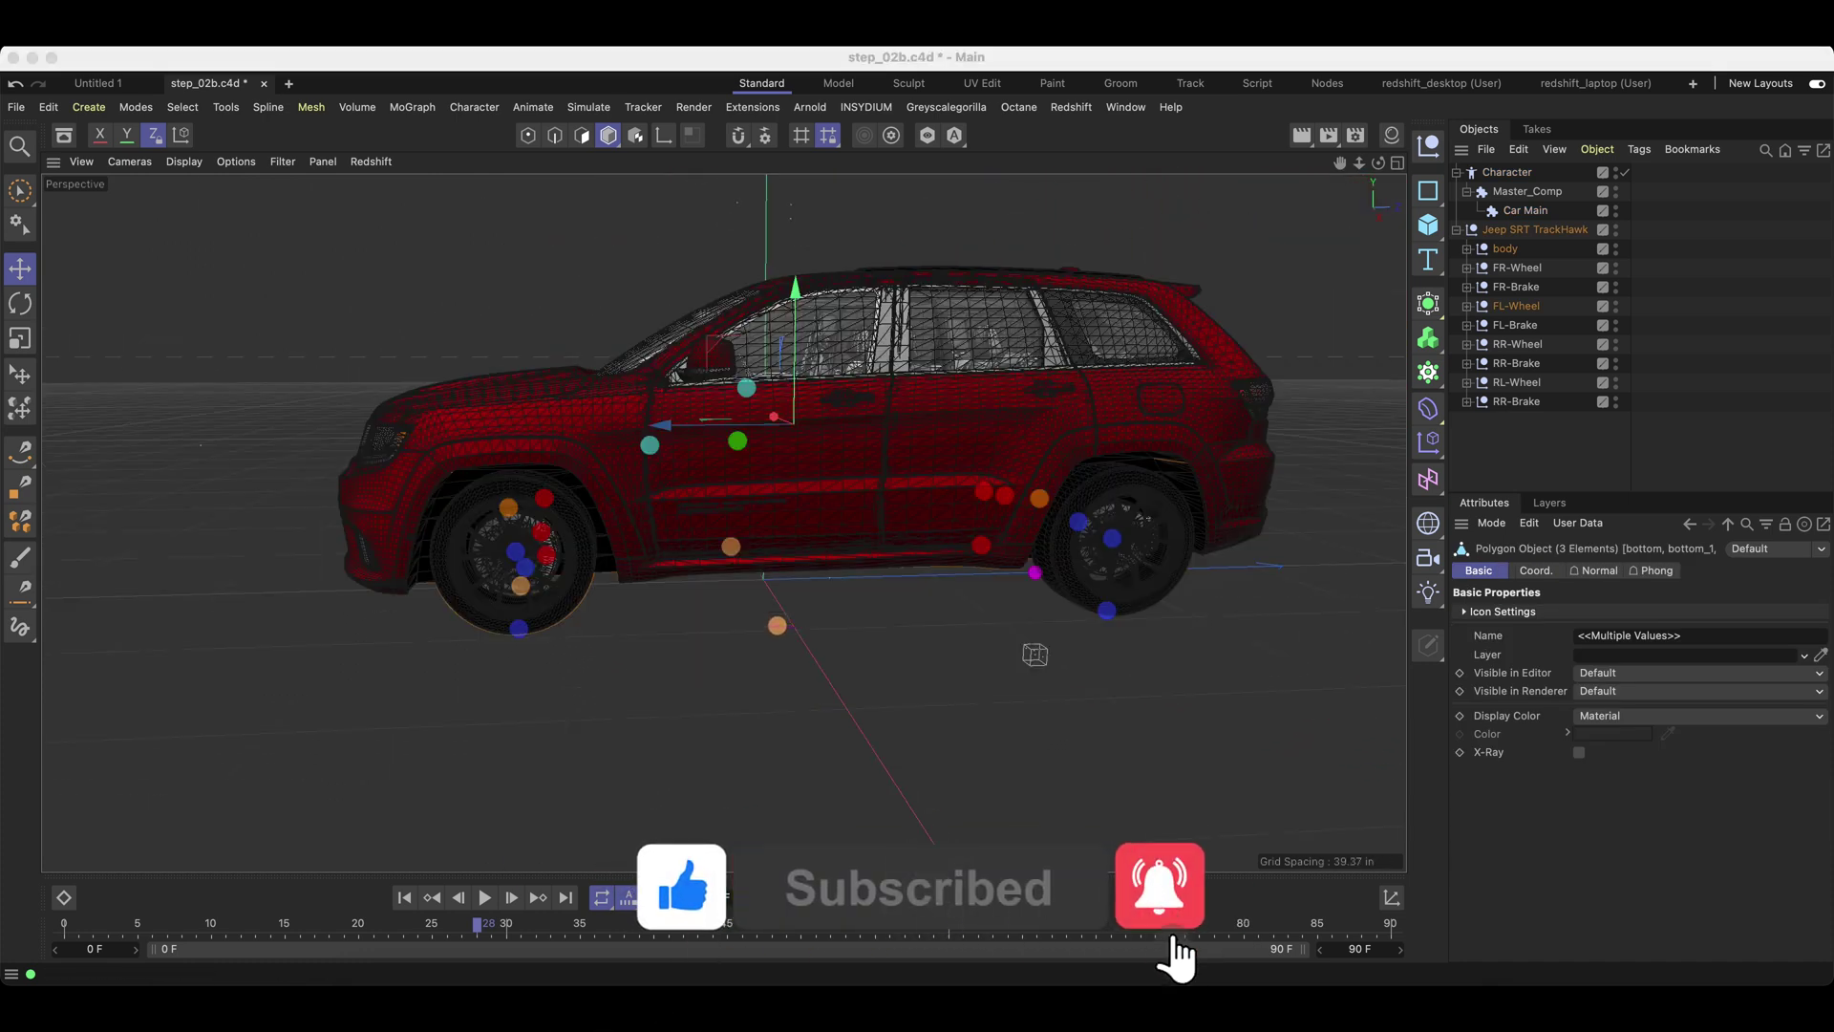
pyautogui.keyDown('alt'); pyautogui.moveTo(567, 474); pyautogui.dragTo(769, 496); pyautogui.keyUp('alt')
pyautogui.keyDown('alt'); pyautogui.moveTo(668, 381); pyautogui.dragTo(686, 516); pyautogui.keyUp('alt')
pyautogui.click(1536, 196)
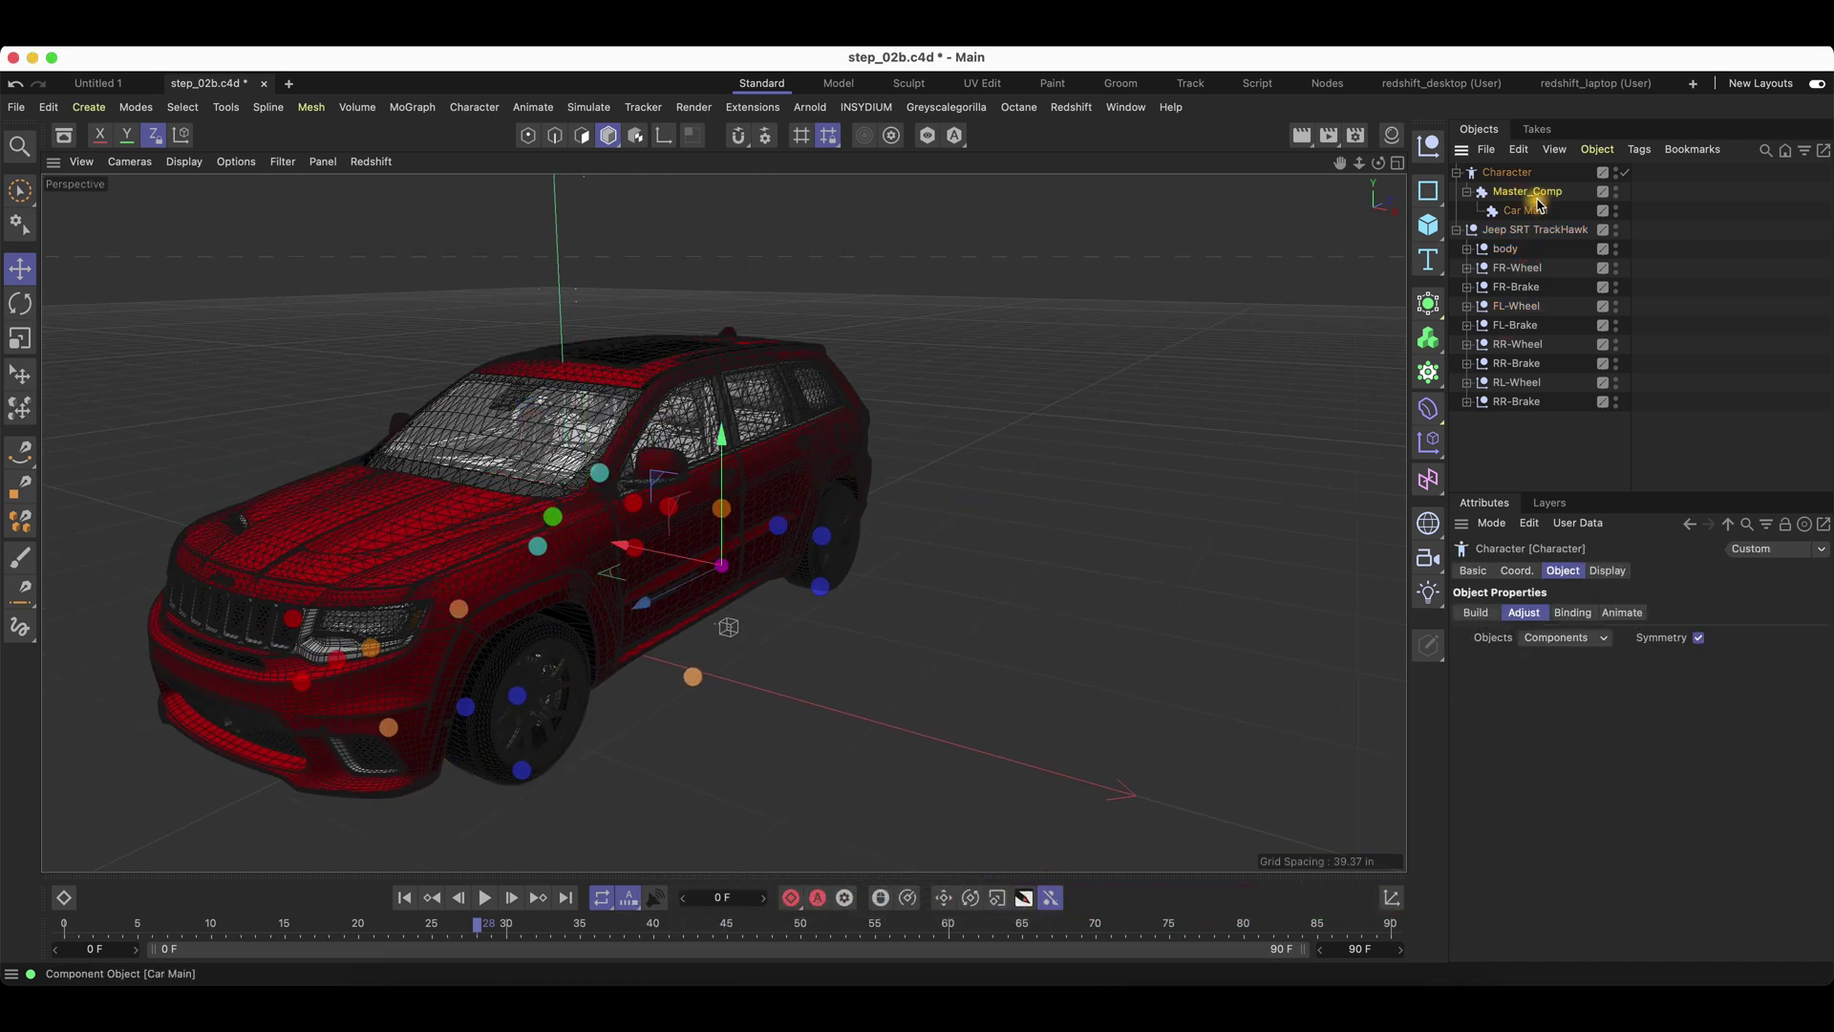
pyautogui.click(1563, 638)
pyautogui.click(1564, 673)
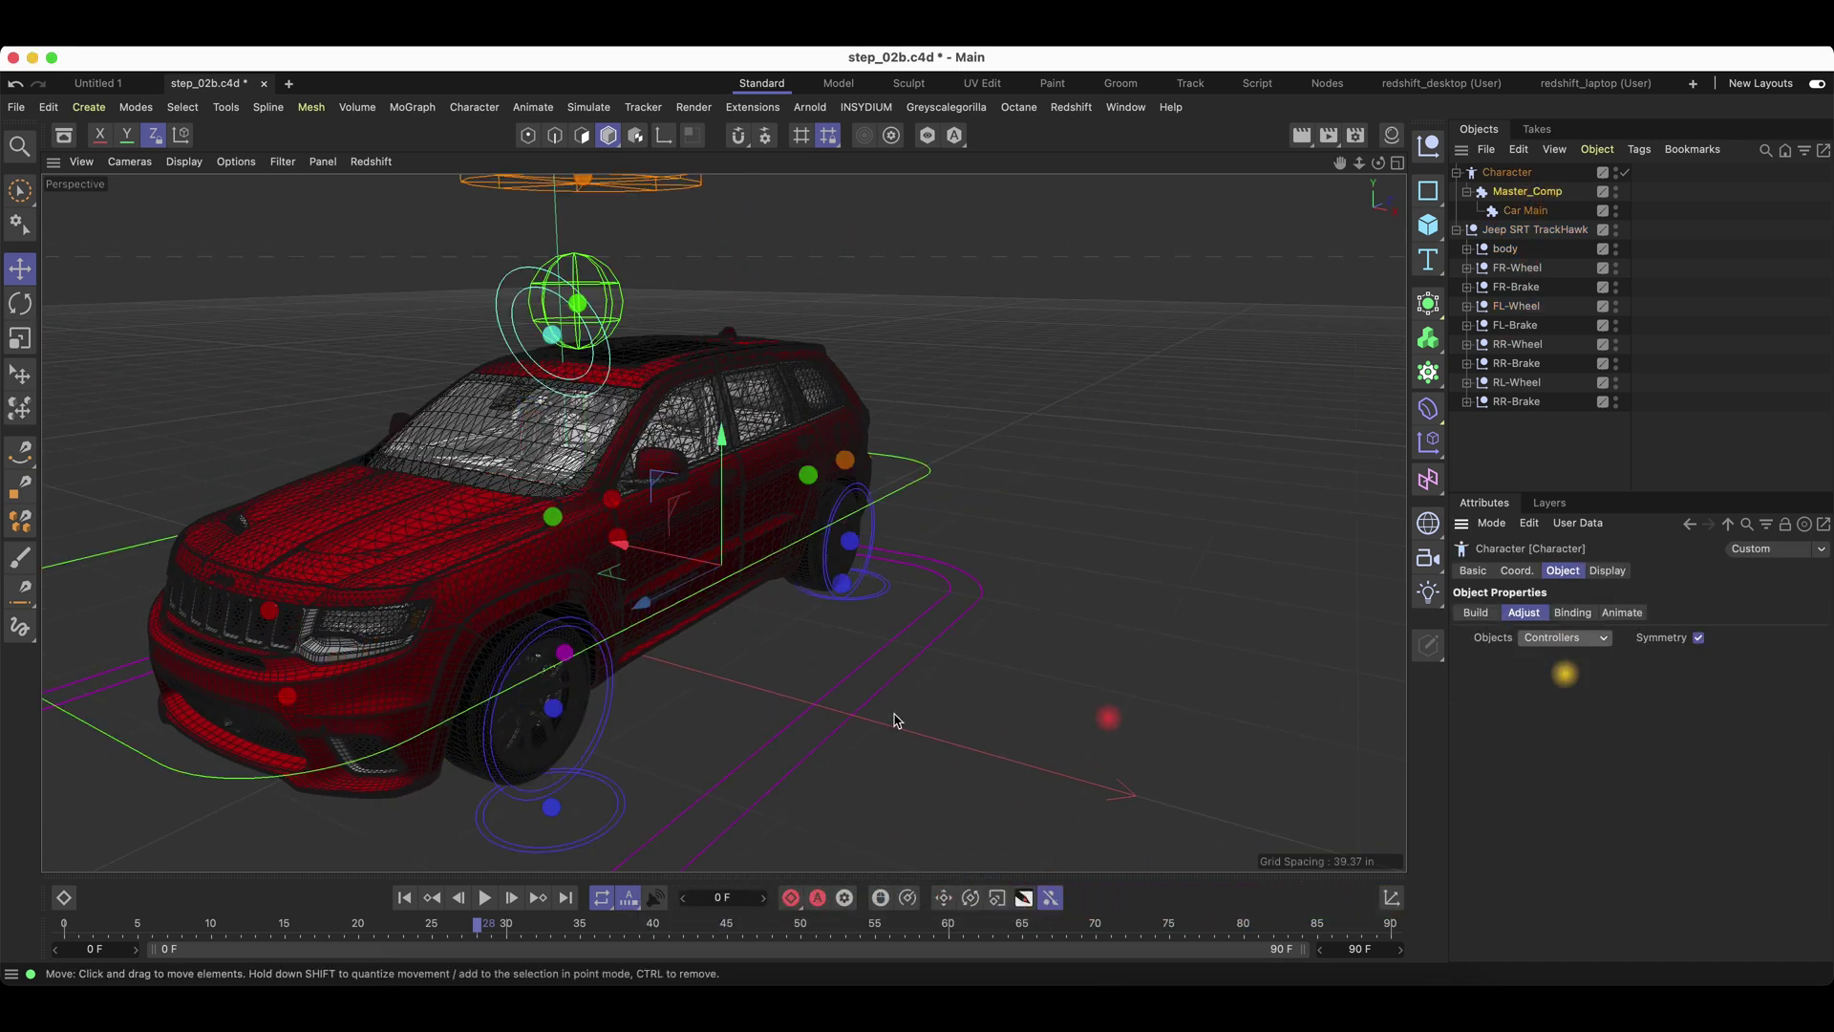
# Move the chassis controller backward along the Z axis to the middle of the car's length and save the project.
pyautogui.keyDown('alt'); pyautogui.moveTo(663, 564); pyautogui.dragTo(764, 612); pyautogui.keyUp('alt')
pyautogui.moveTo(614, 650); pyautogui.dragTo(677, 644)
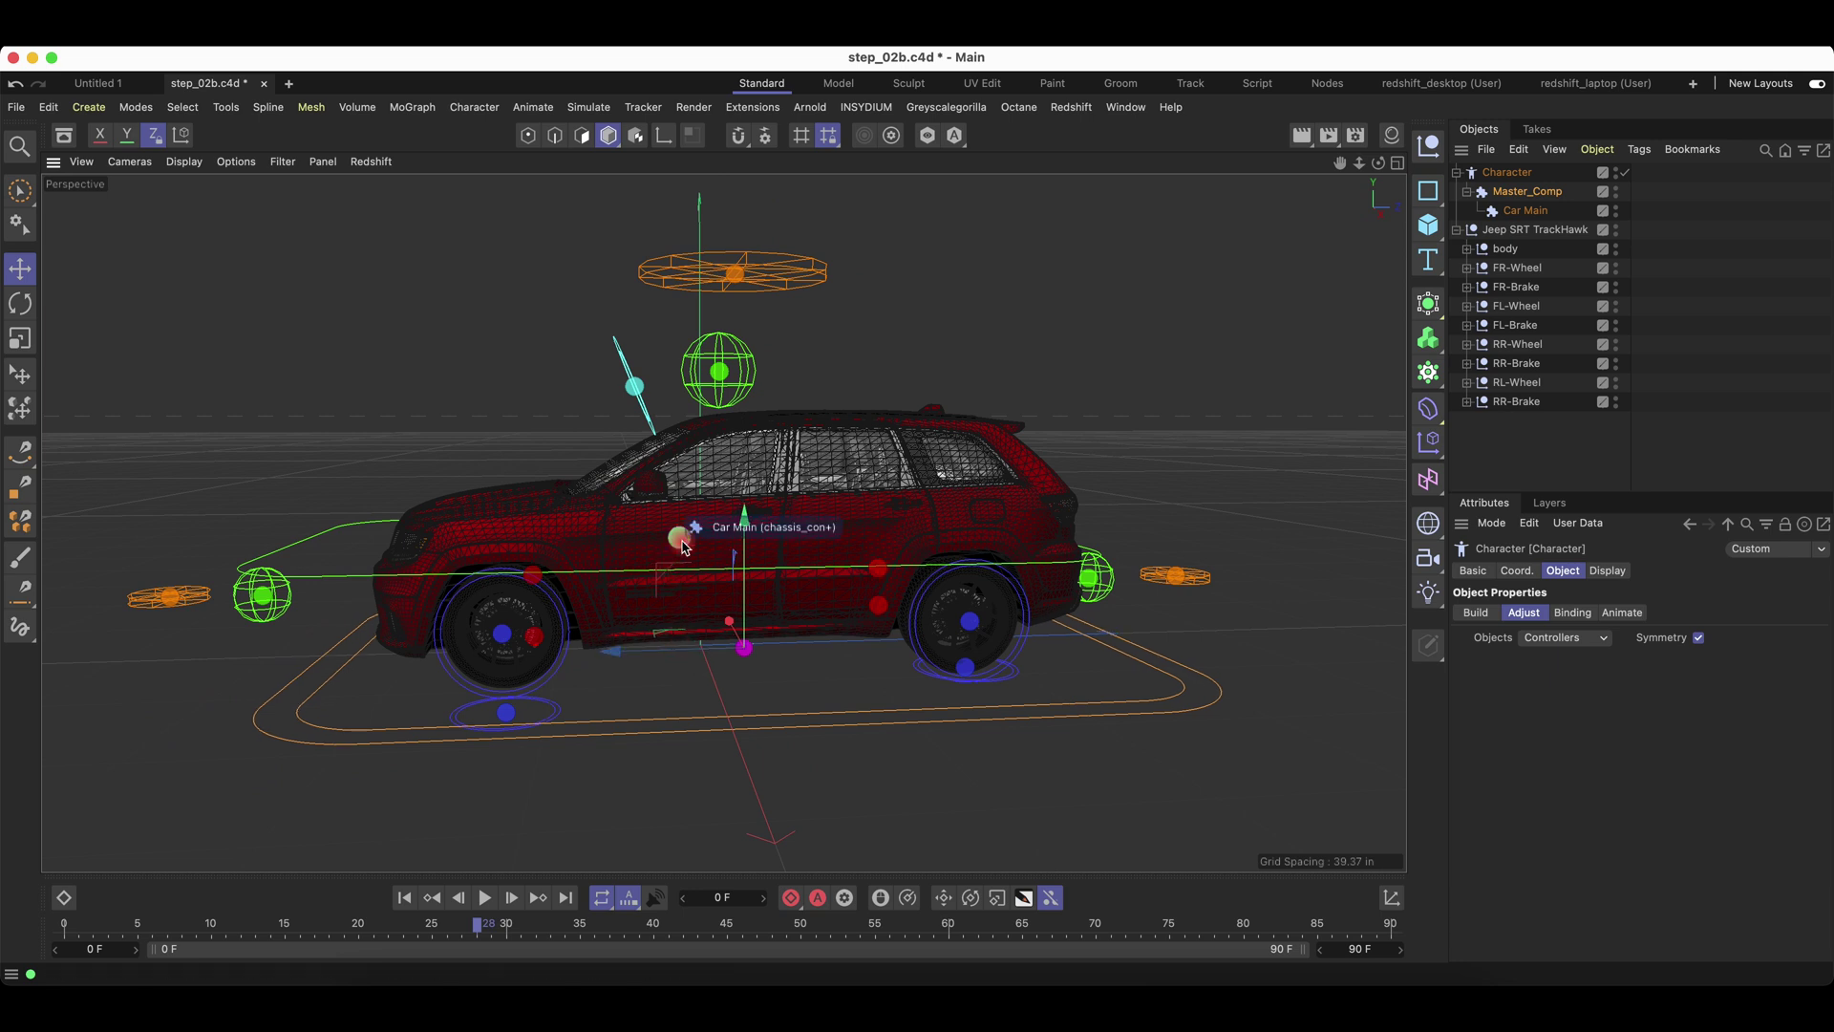
pyautogui.click(684, 546)
pyautogui.click(1397, 163)
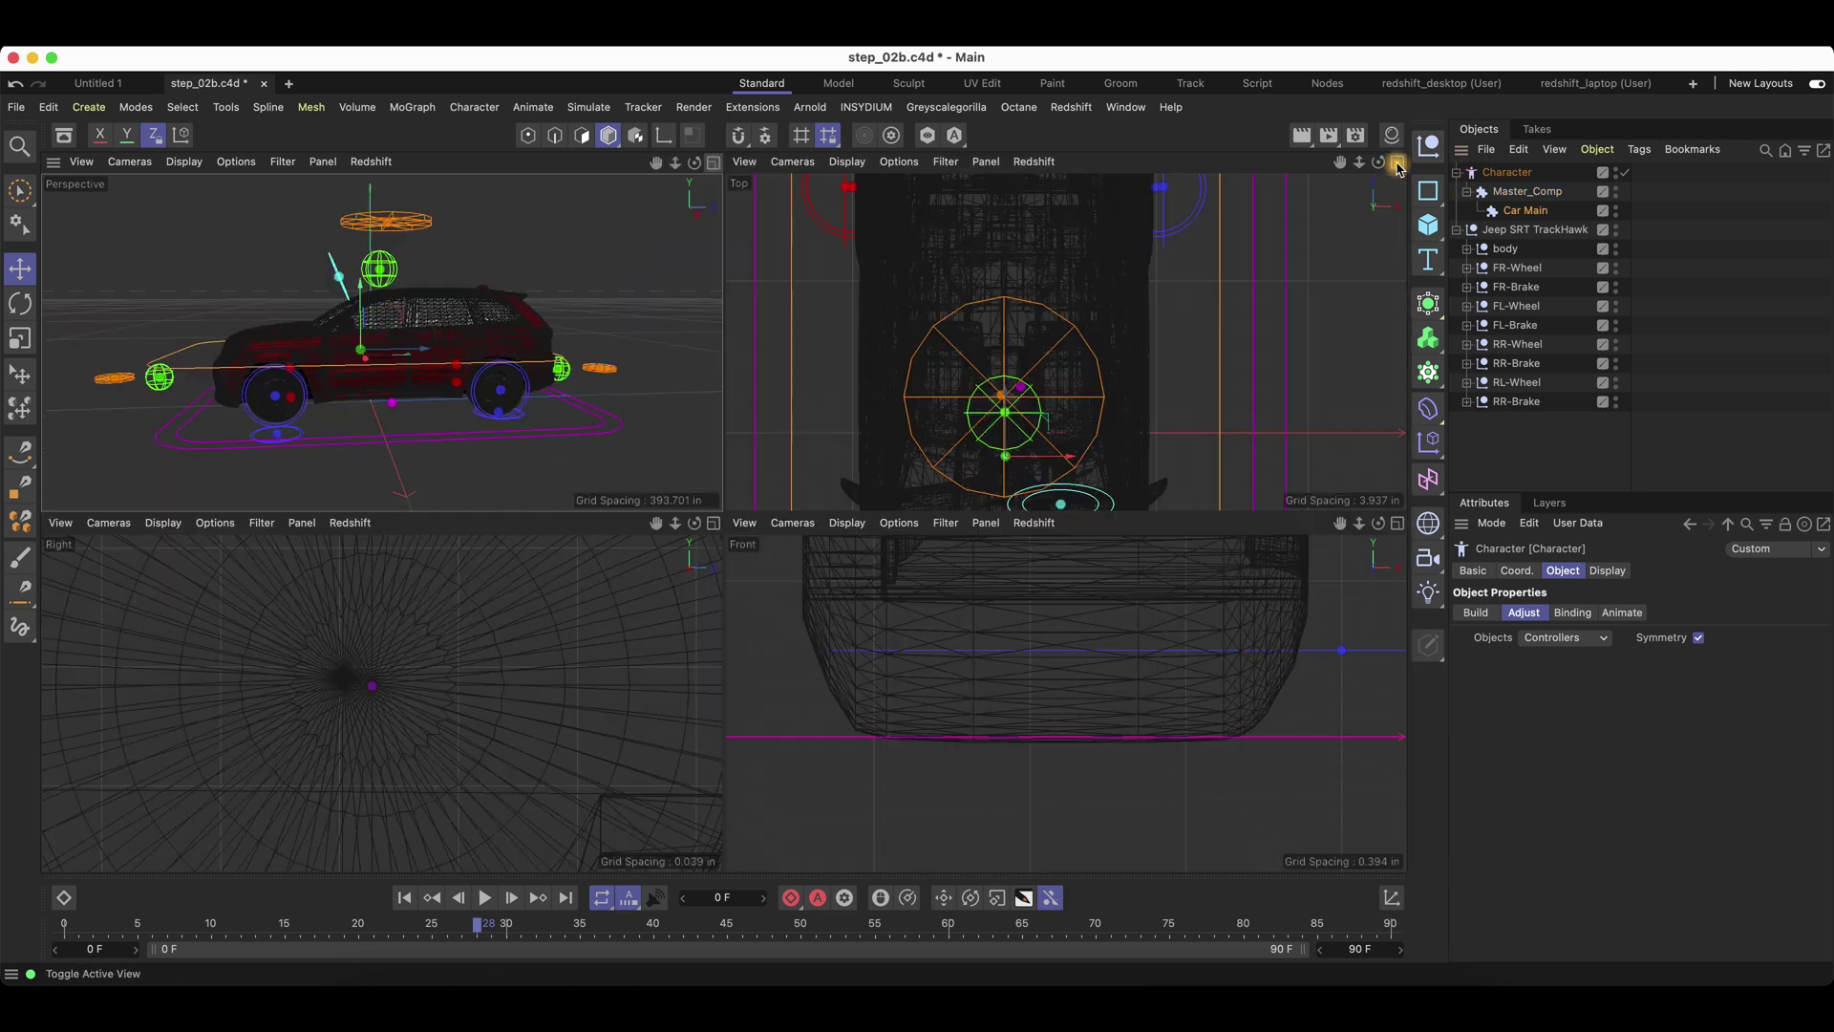
pyautogui.moveTo(675, 522); pyautogui.dragTo(718, 536)
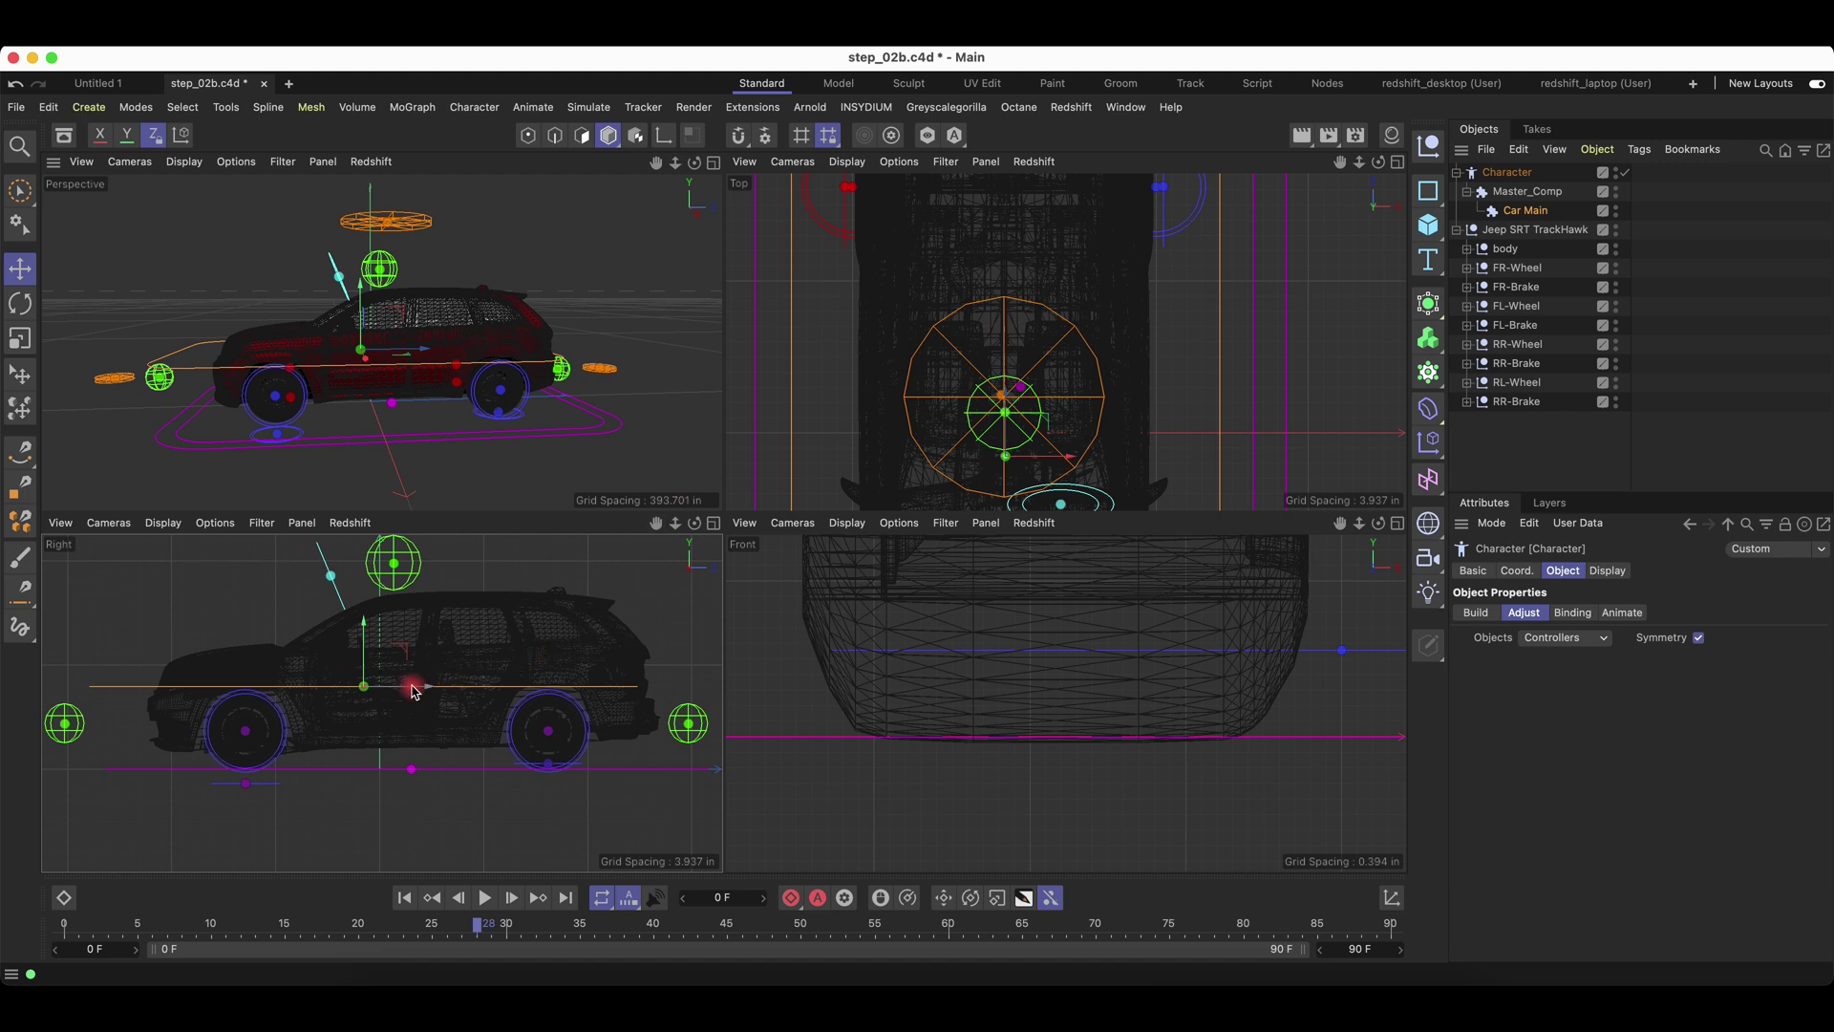
pyautogui.moveTo(418, 686); pyautogui.dragTo(458, 693)
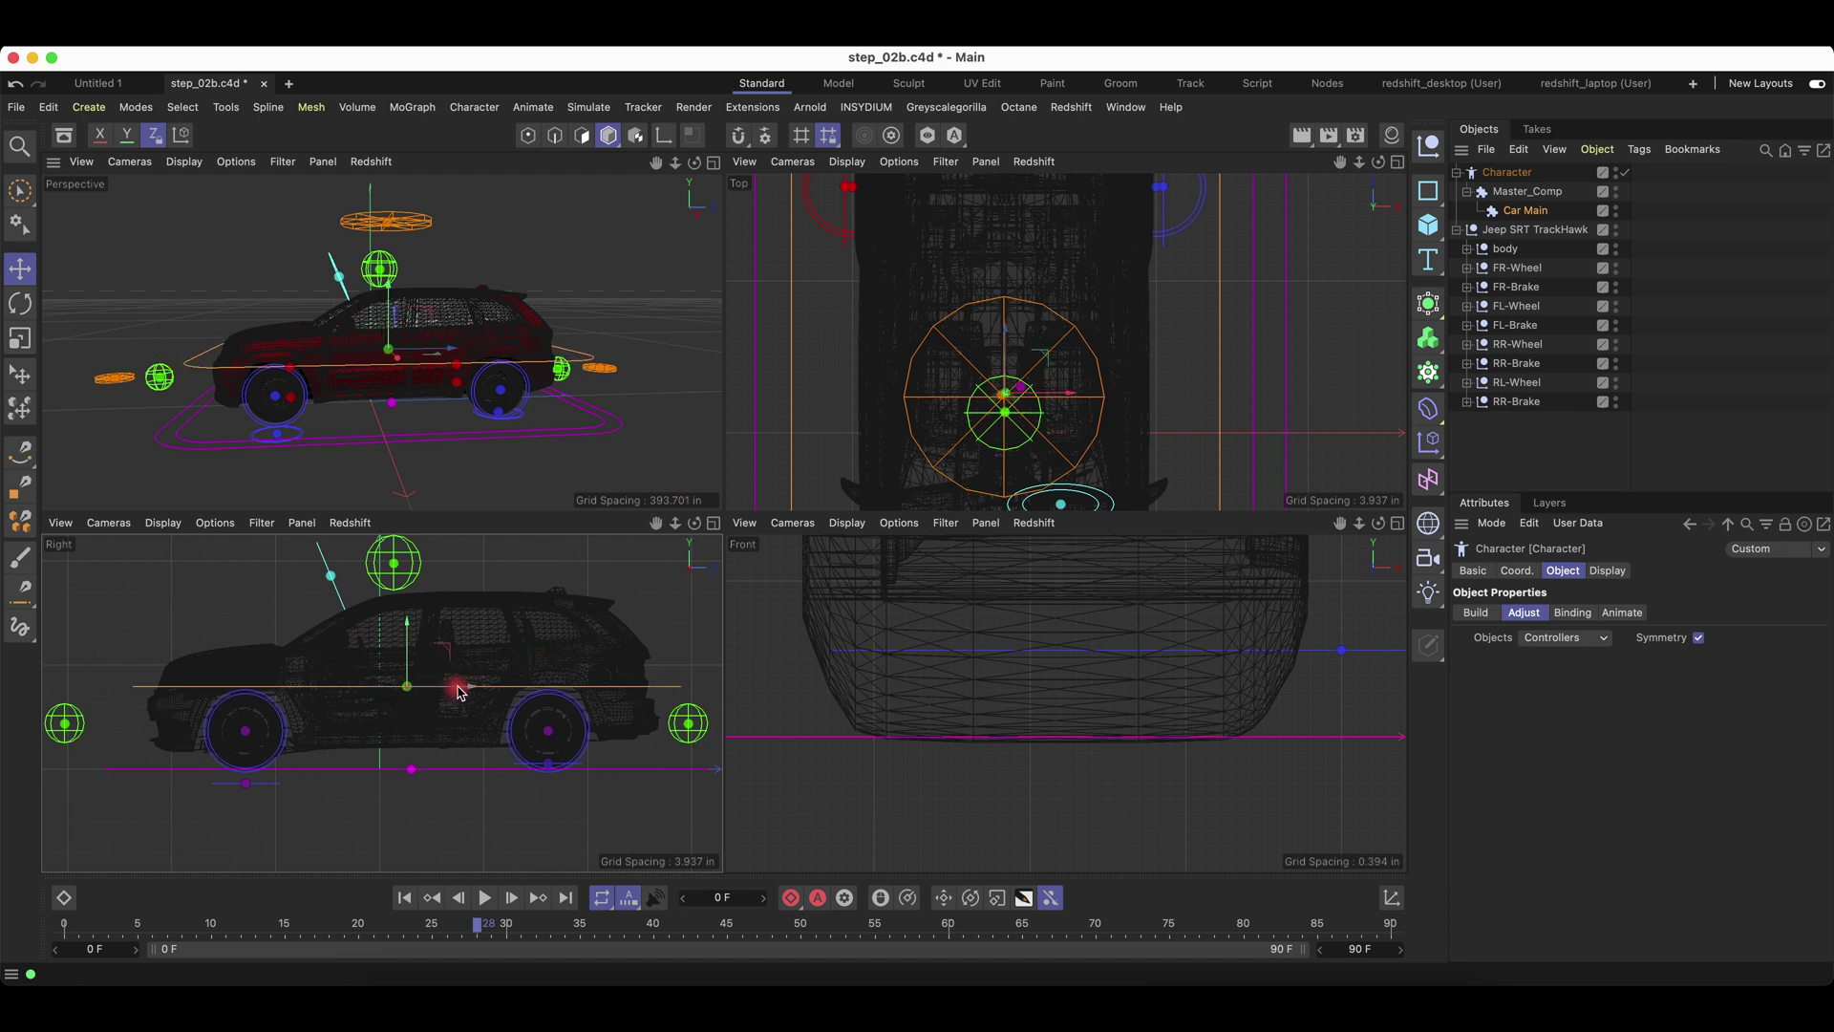
pyautogui.press('super+s')
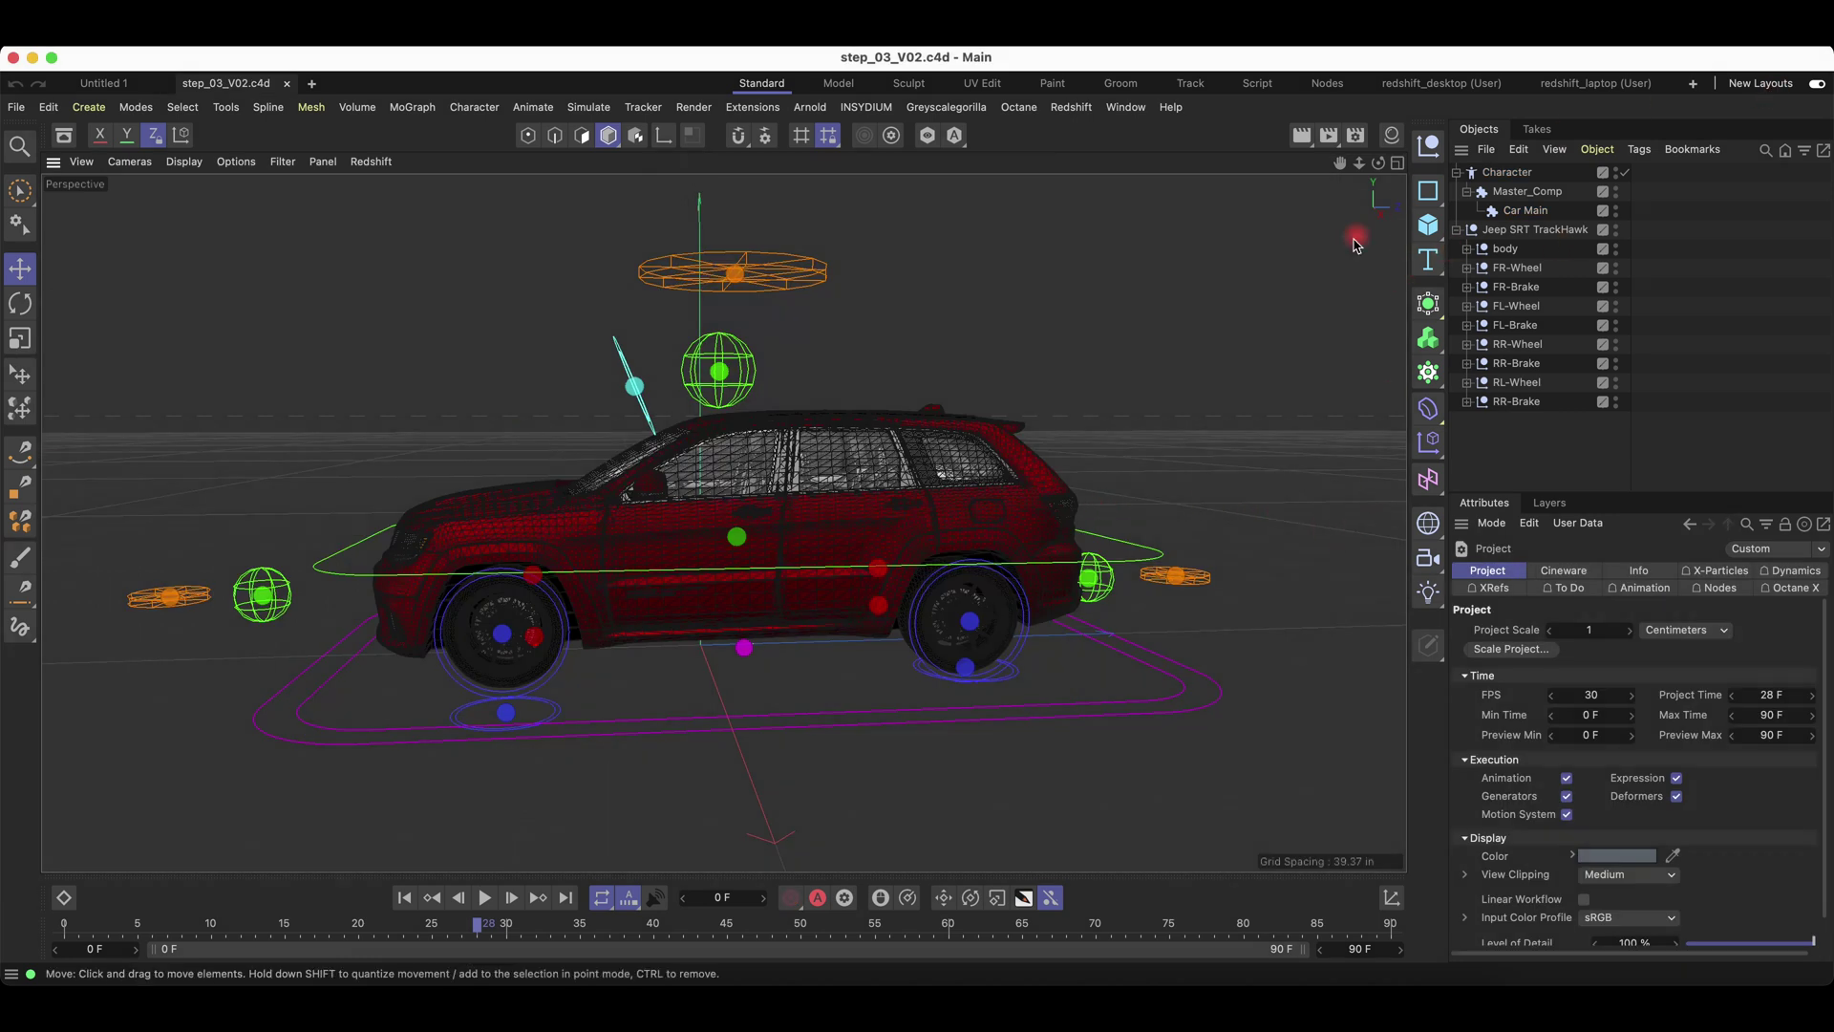
# Set the Character object's Object Manager display to Full Hierarchy.
pyautogui.click(1527, 175)
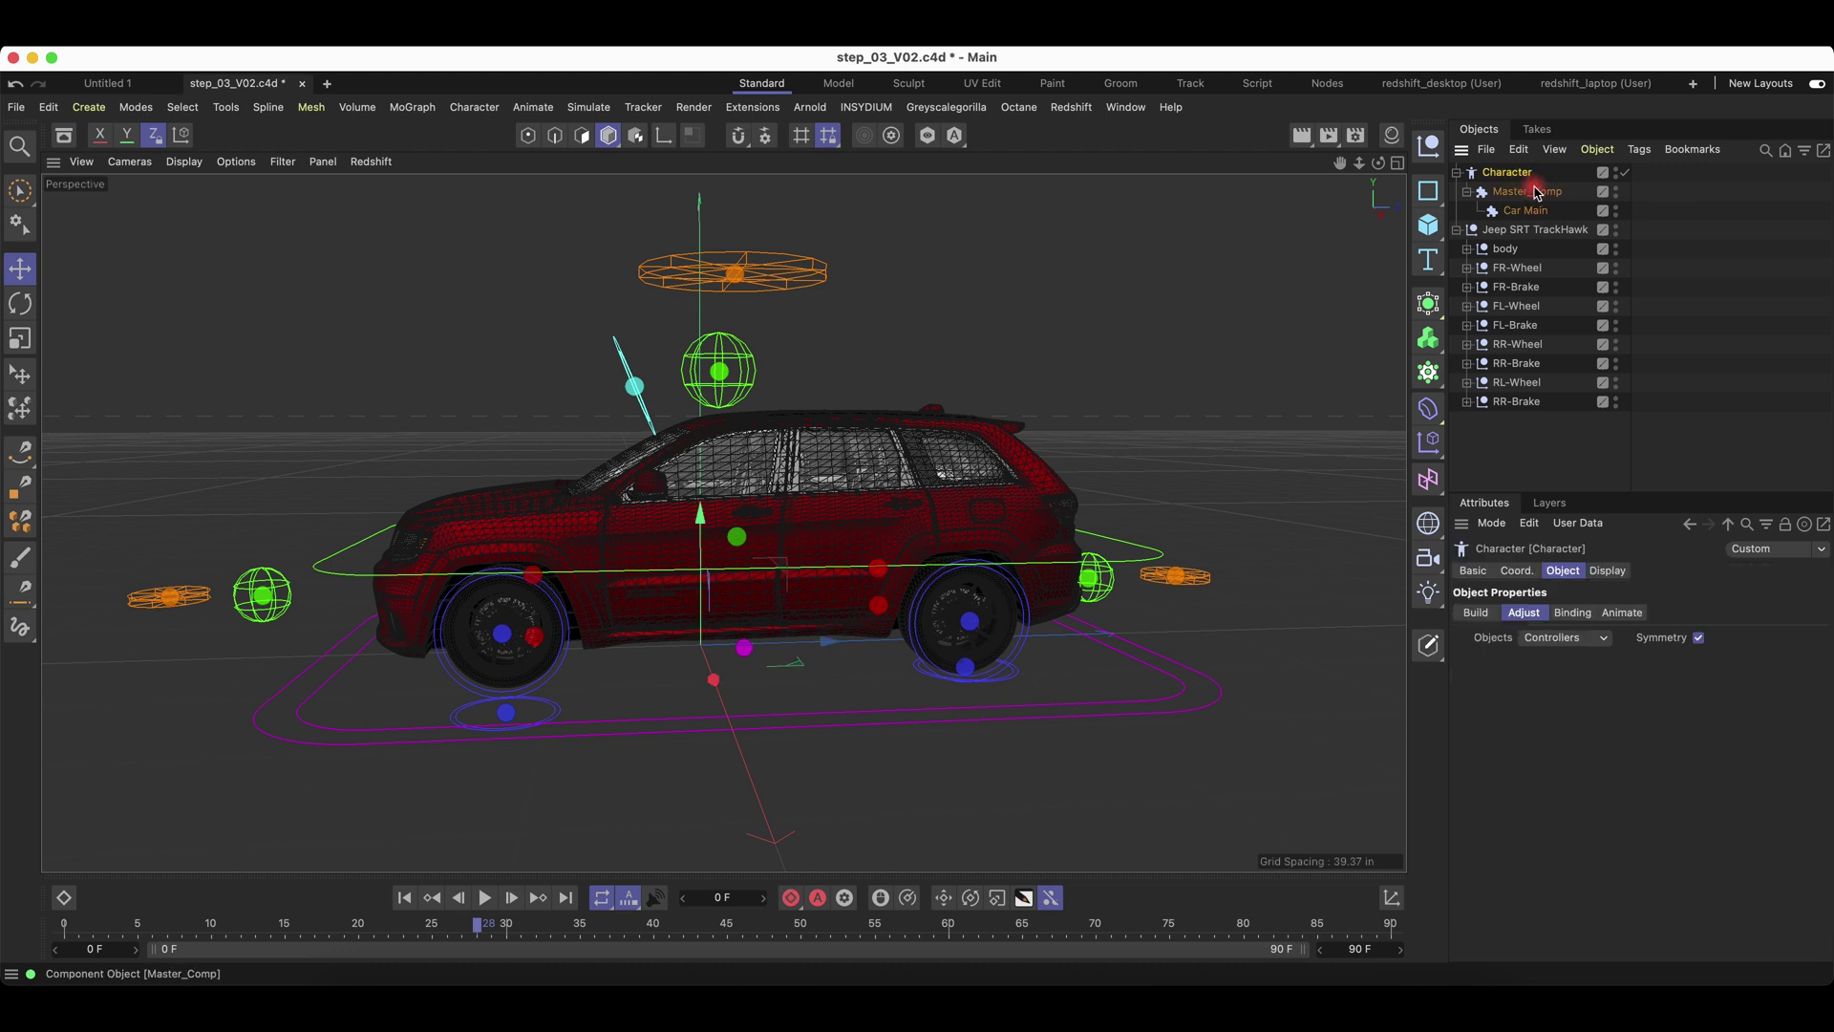
pyautogui.click(1608, 571)
pyautogui.click(1634, 734)
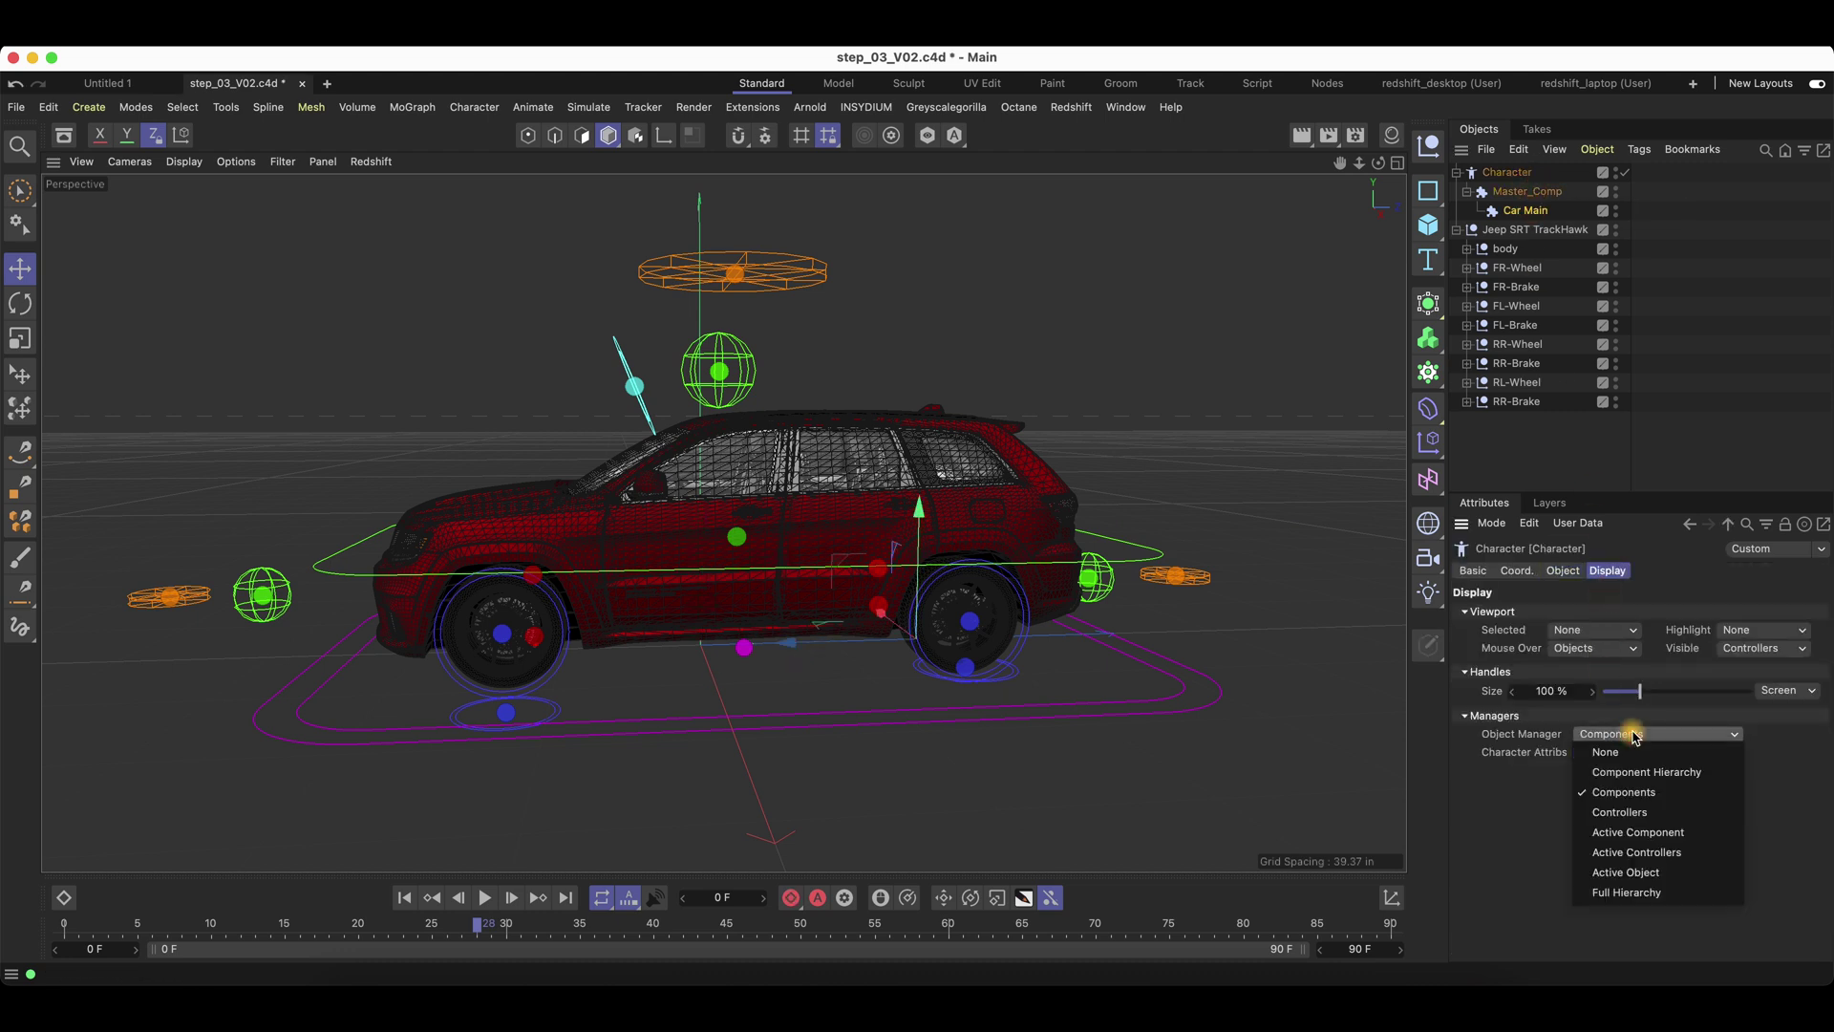
pyautogui.click(1665, 893)
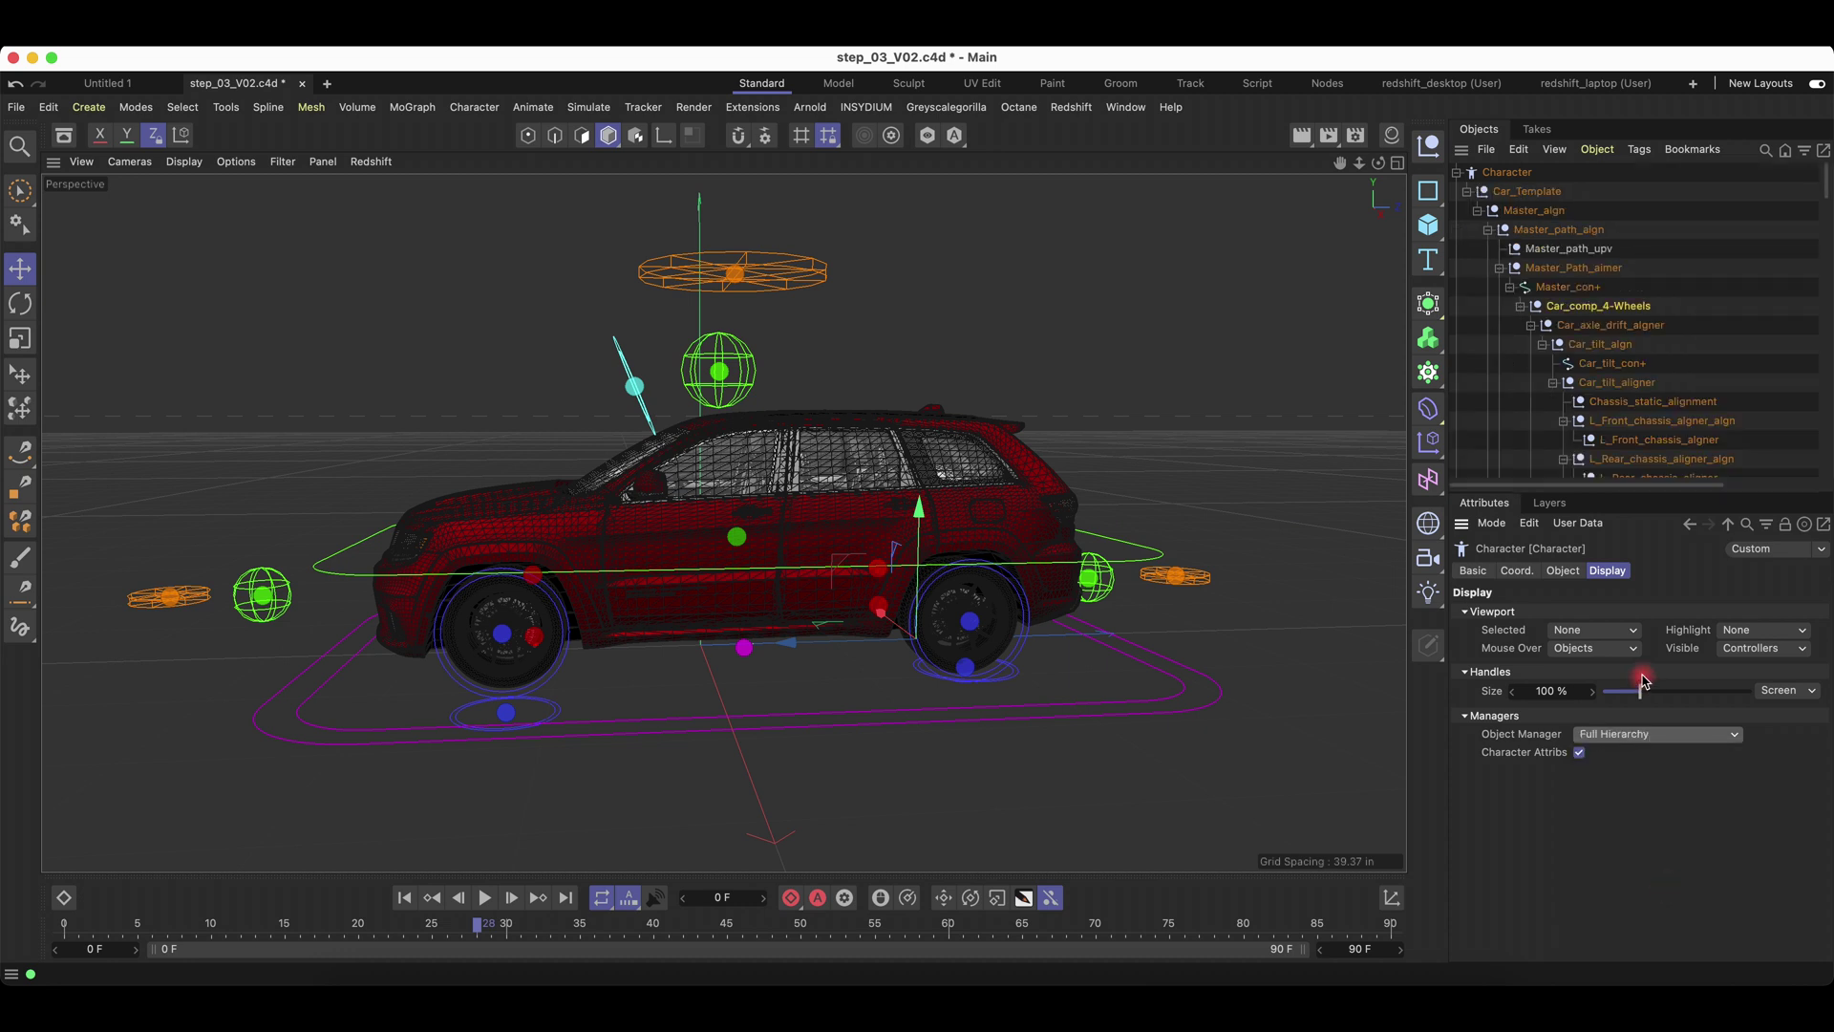
# Open a separate copy of the object list and set the rig's Bind root joint as its root, keeping the window beside the object list.
pyautogui.click(1826, 142)
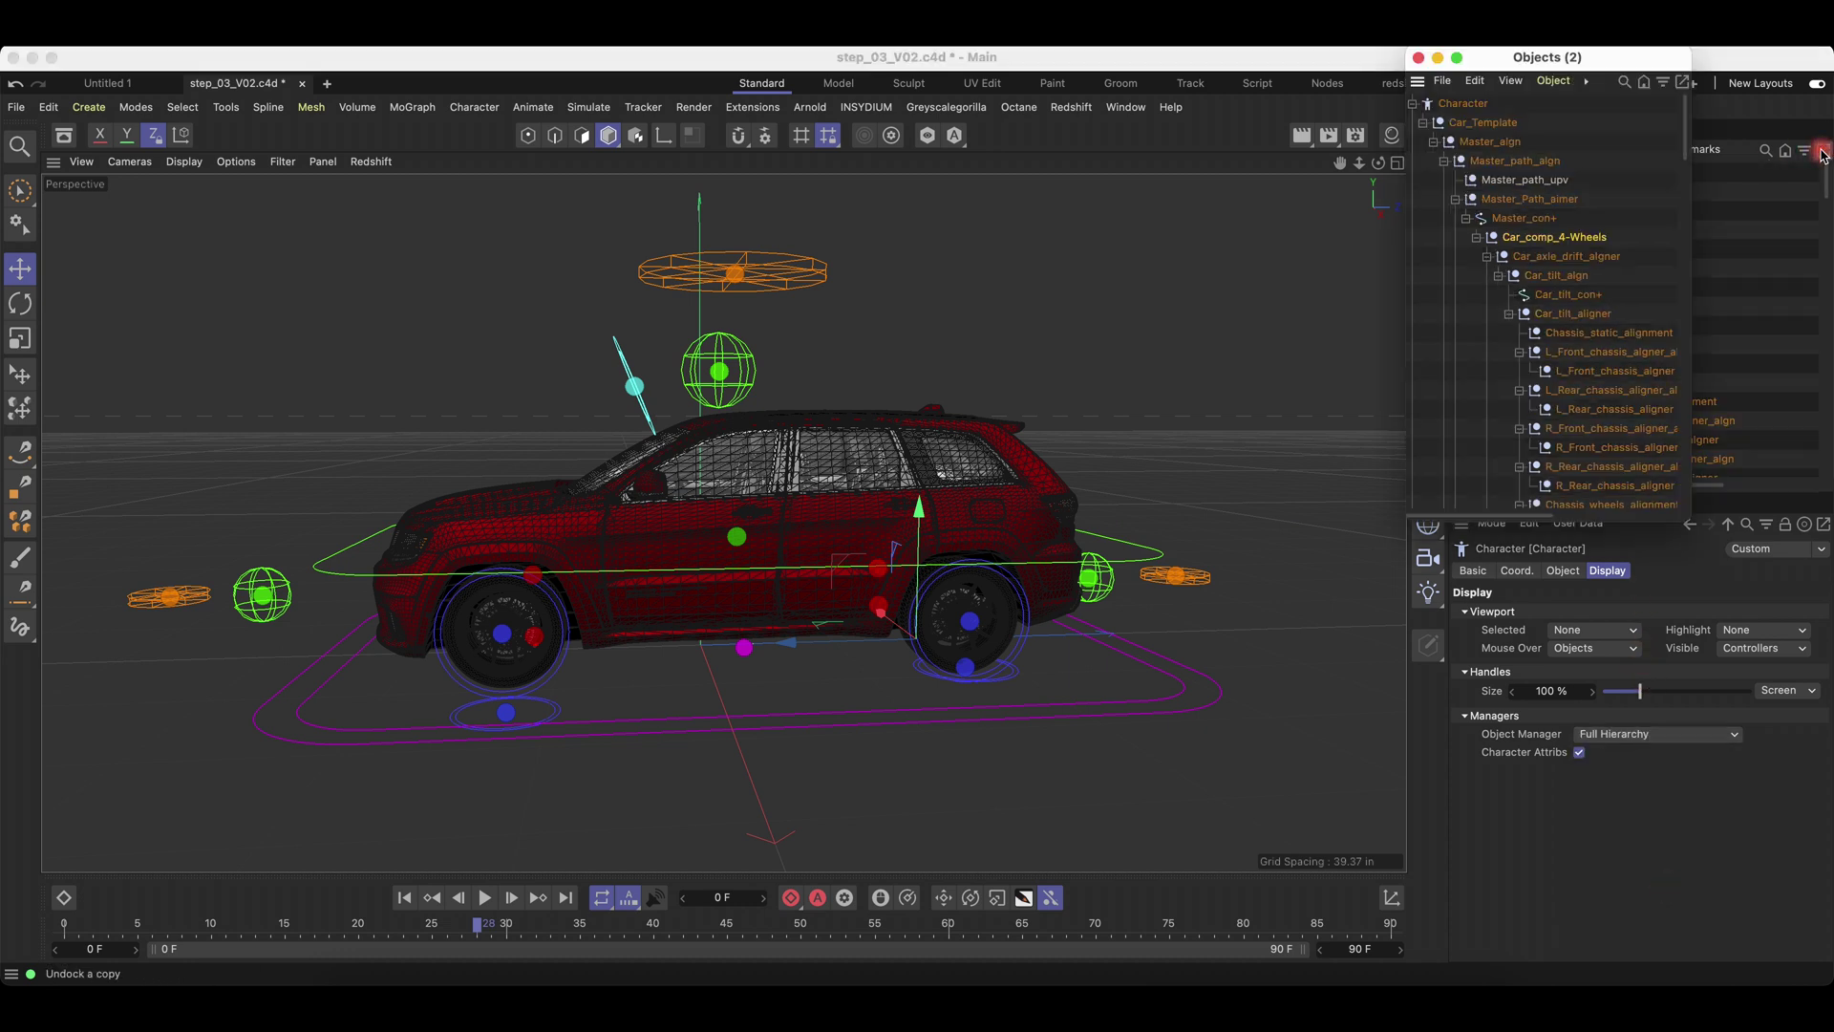
pyautogui.moveTo(1567, 57); pyautogui.dragTo(1143, 87)
pyautogui.scroll(-10, 1146, 286)
pyautogui.scroll(-10, 1183, 318)
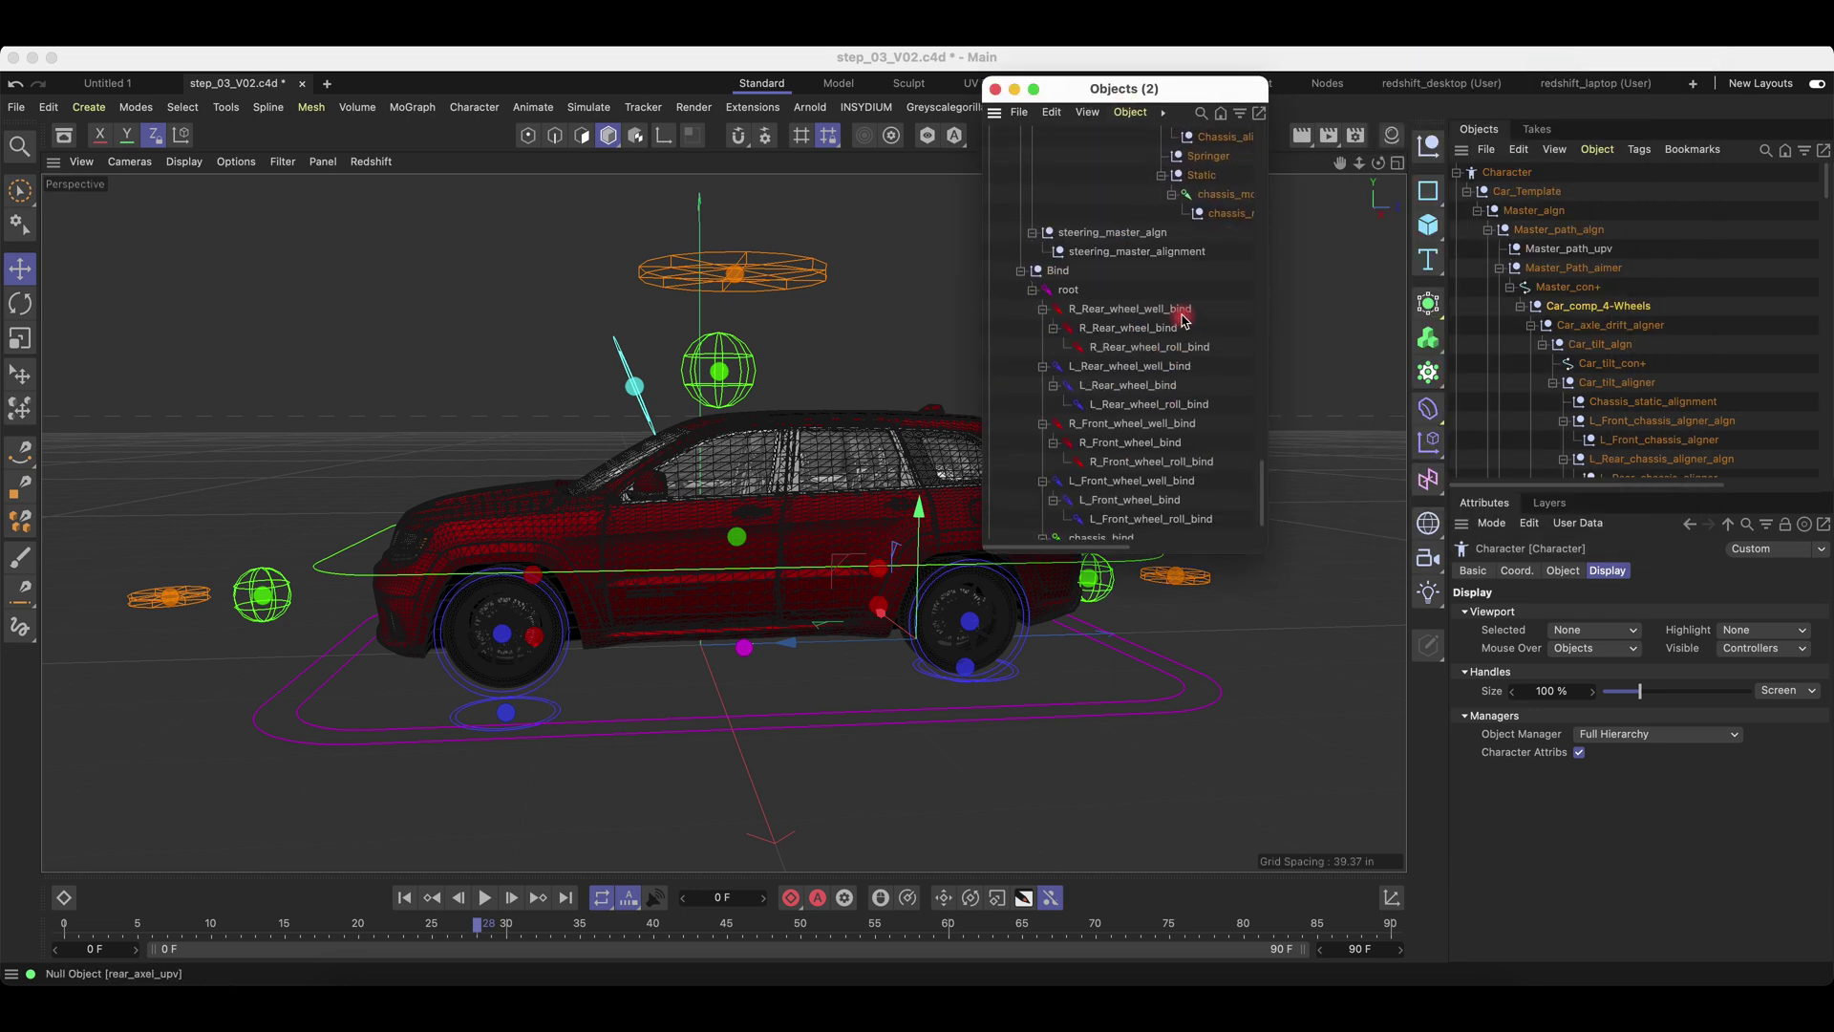
pyautogui.click(1087, 112)
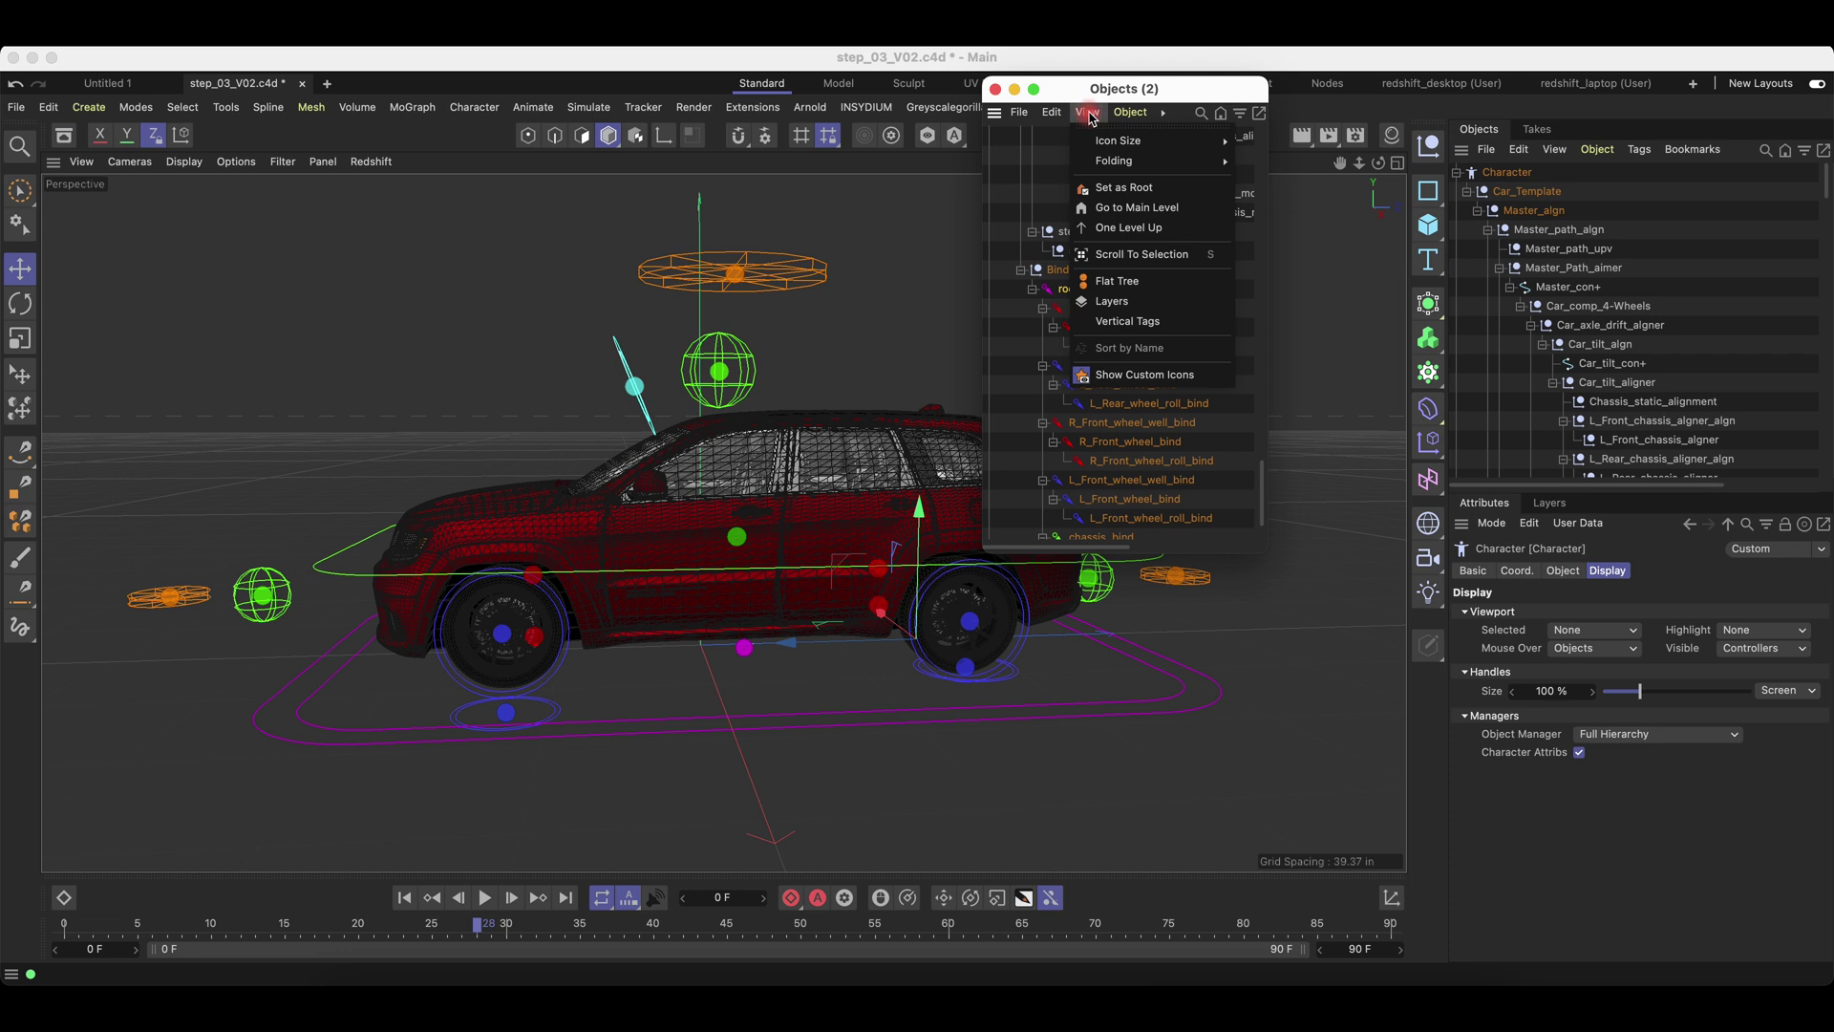
pyautogui.click(1135, 190)
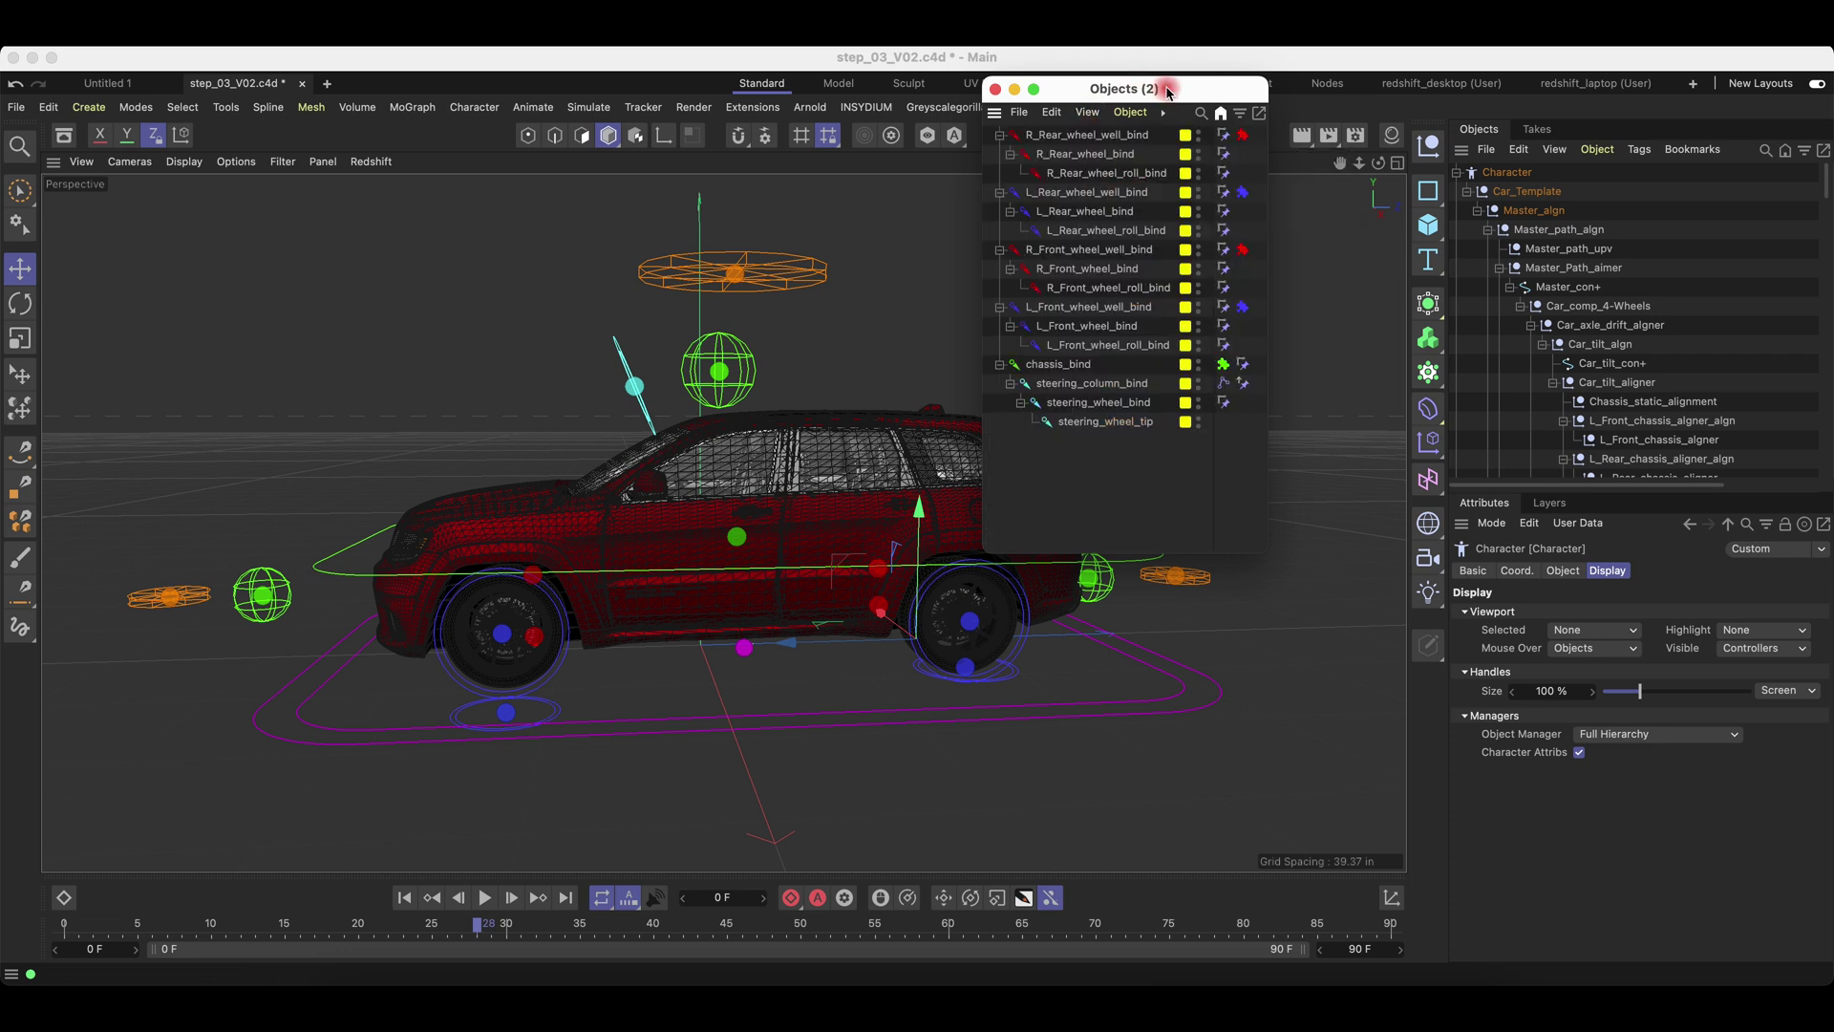
pyautogui.moveTo(1168, 92); pyautogui.dragTo(802, 220)
# Collapse the Character hierarchy and add Constraint tags to the Jeep's body and all its wheel and brake nulls.
pyautogui.click(1456, 172)
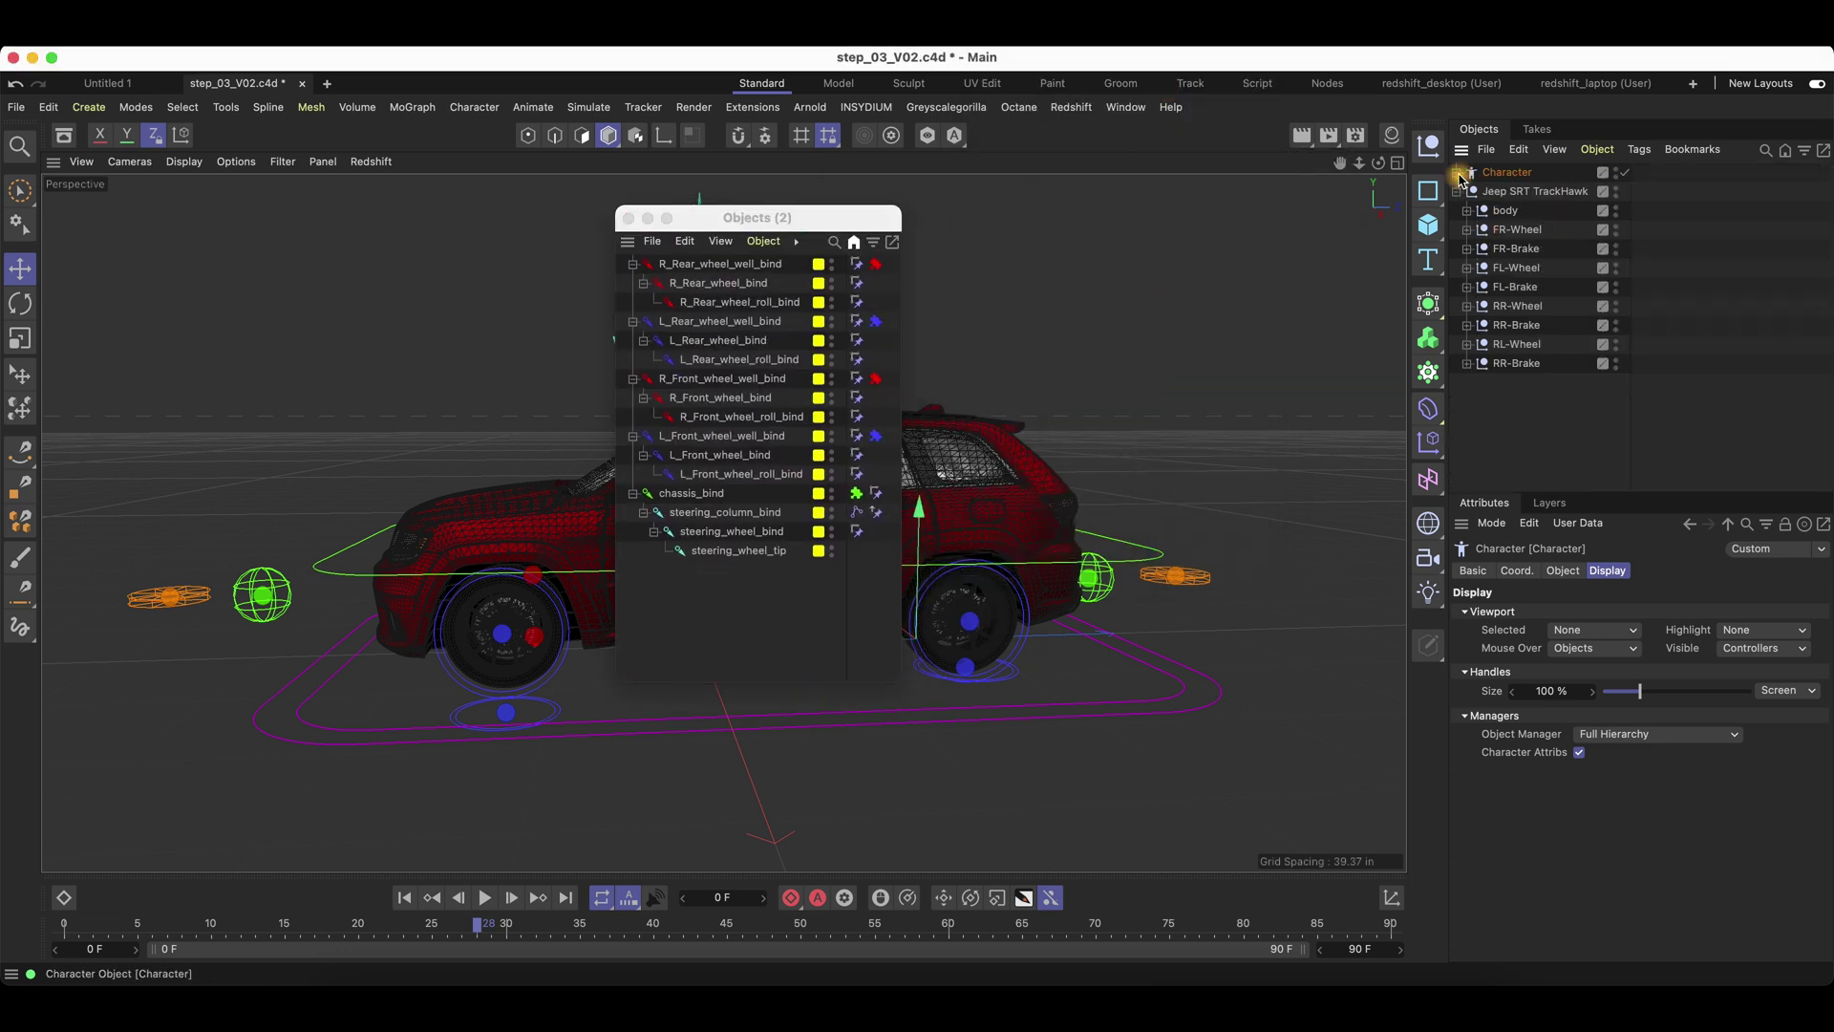
pyautogui.click(1506, 210)
pyautogui.click(1598, 149)
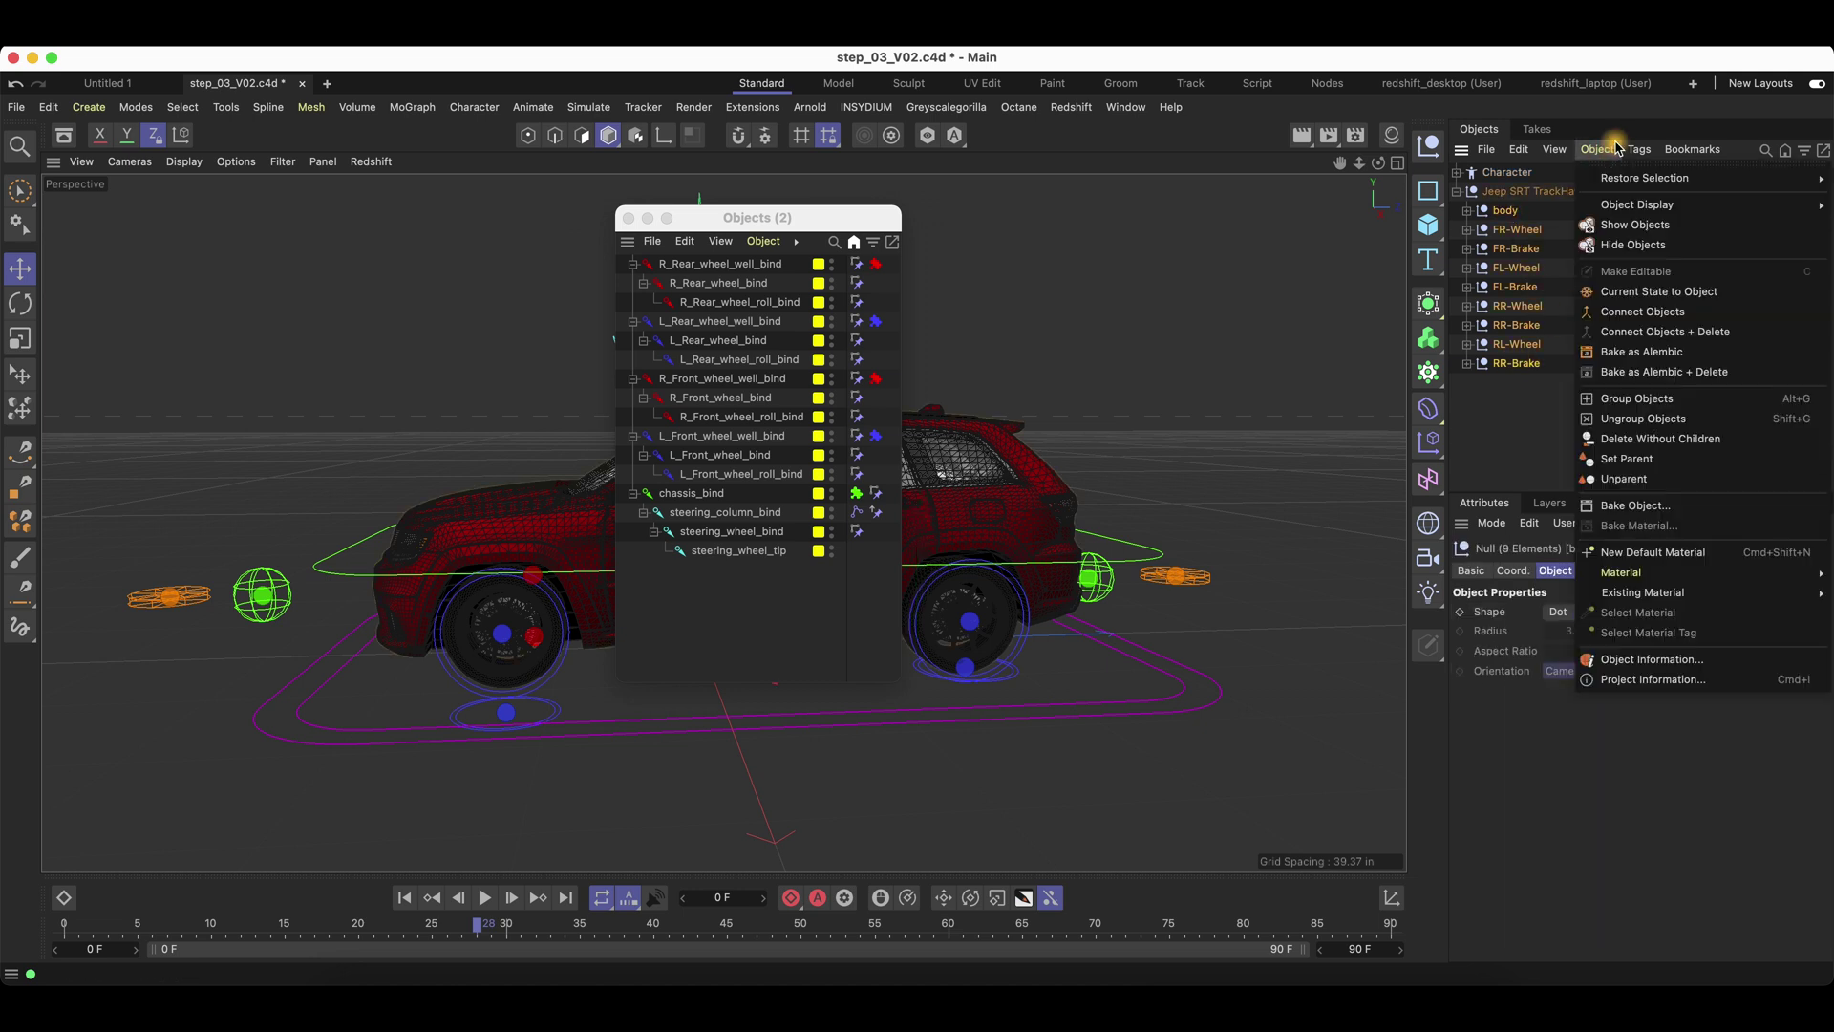
pyautogui.moveTo(1638, 150)
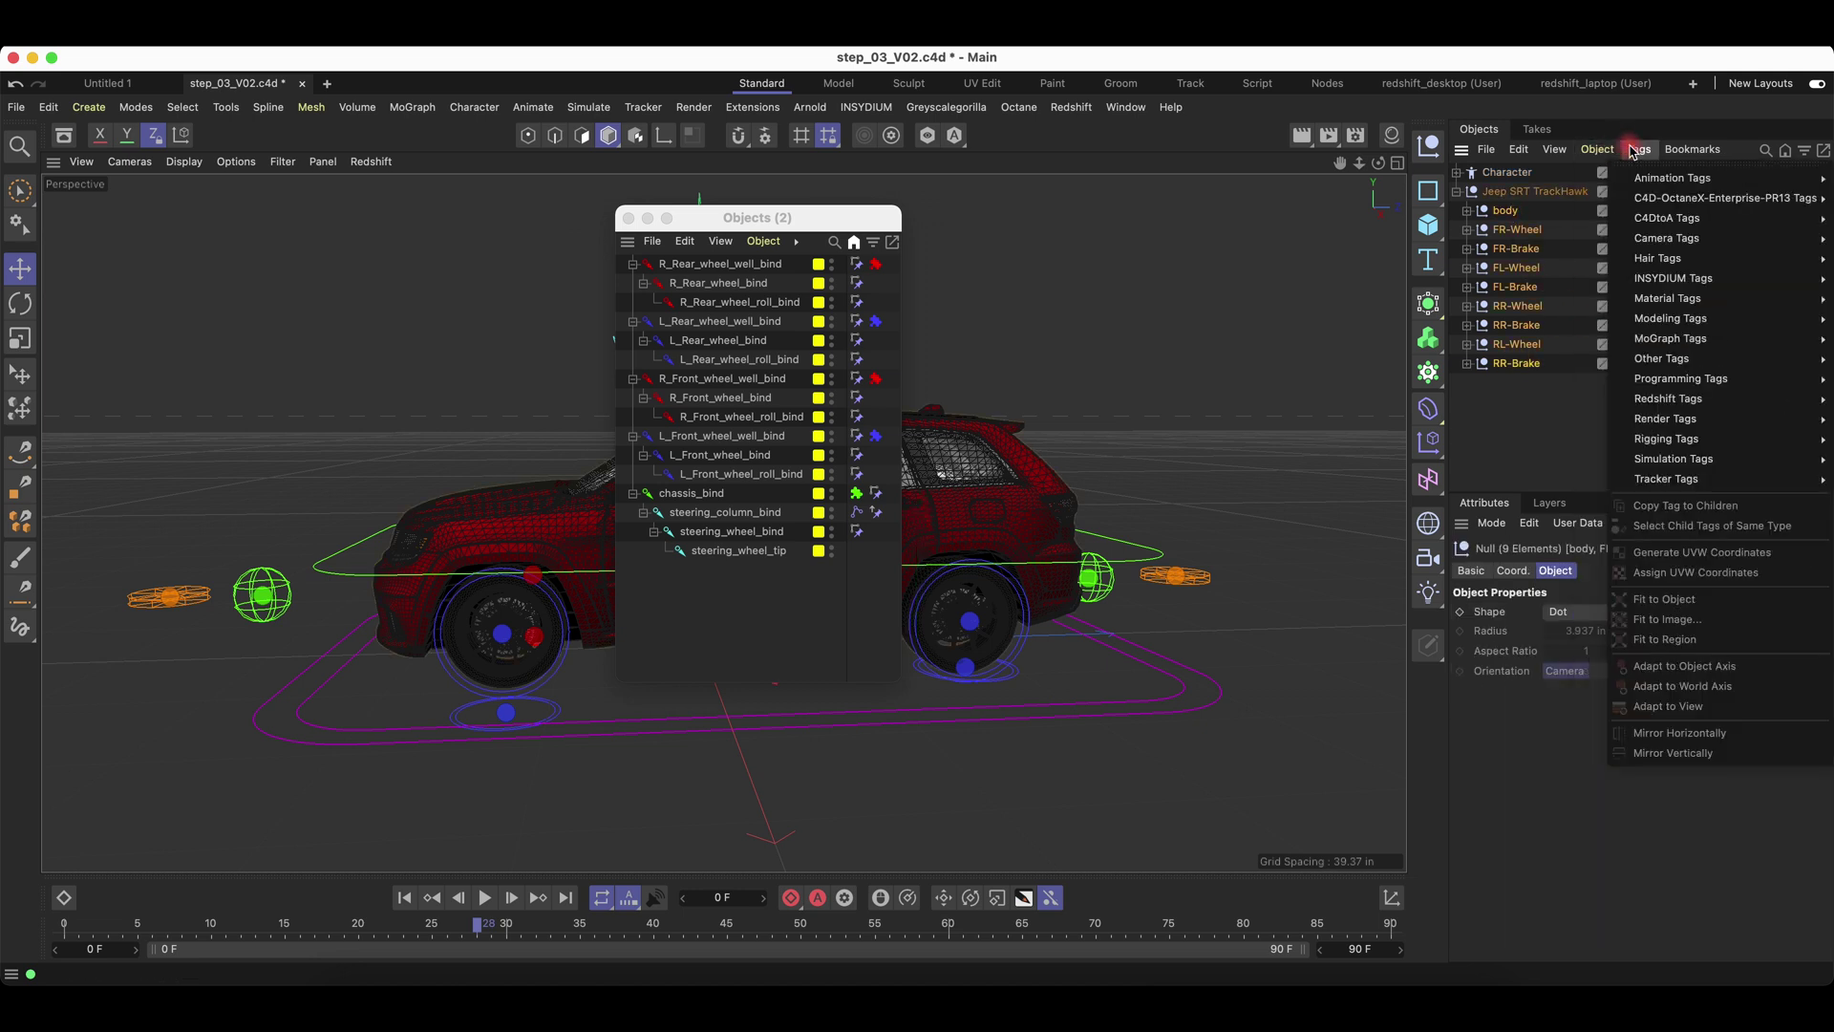
pyautogui.moveTo(1754, 412)
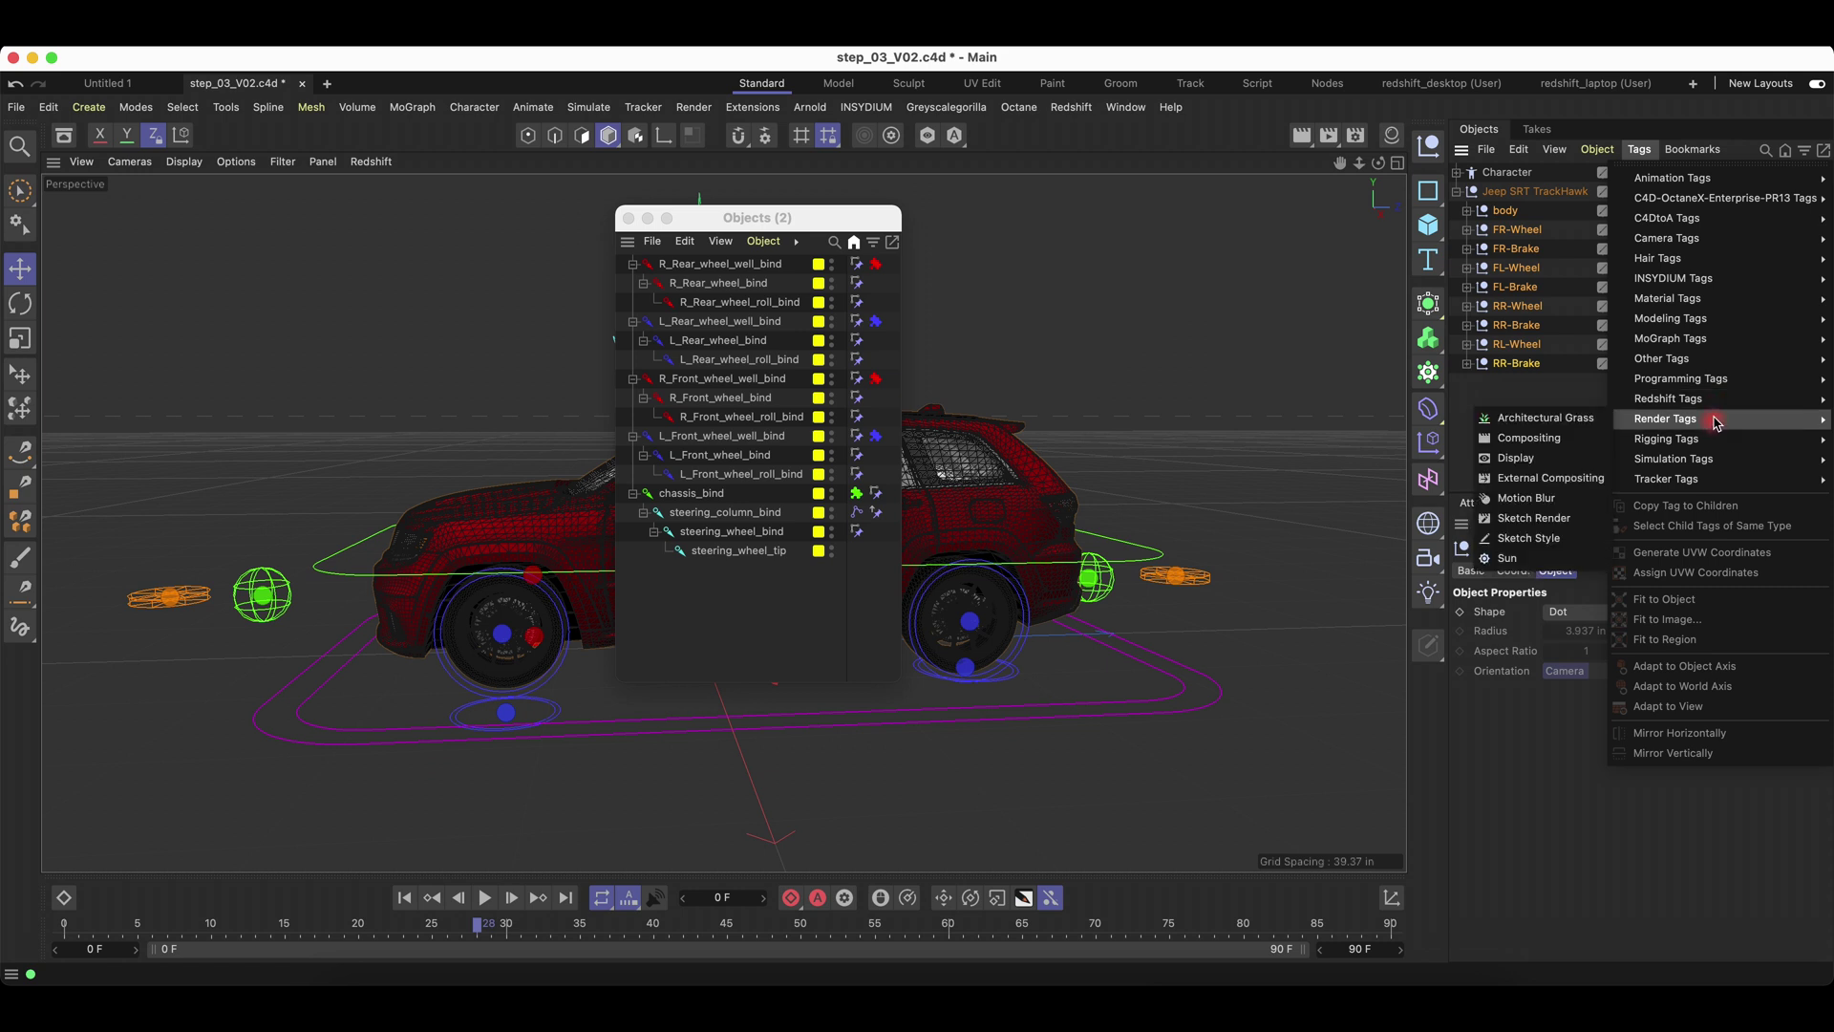
pyautogui.moveTo(1713, 441)
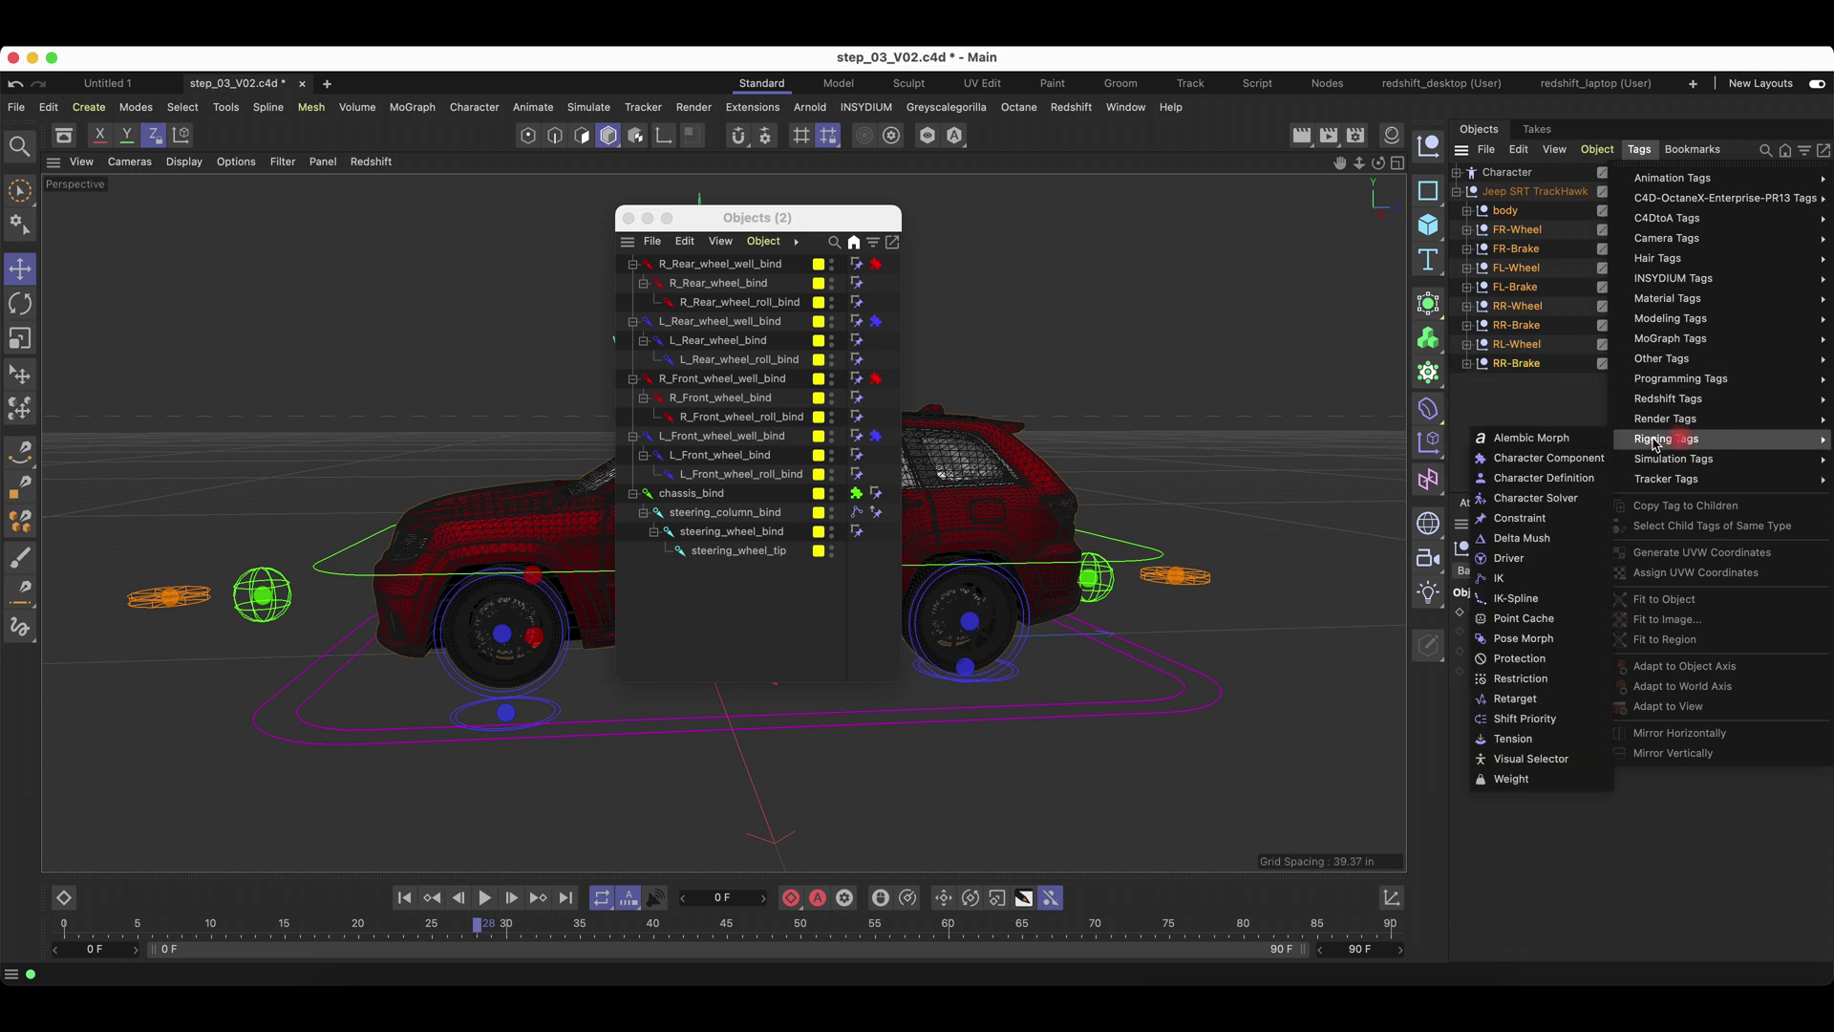
pyautogui.click(1507, 518)
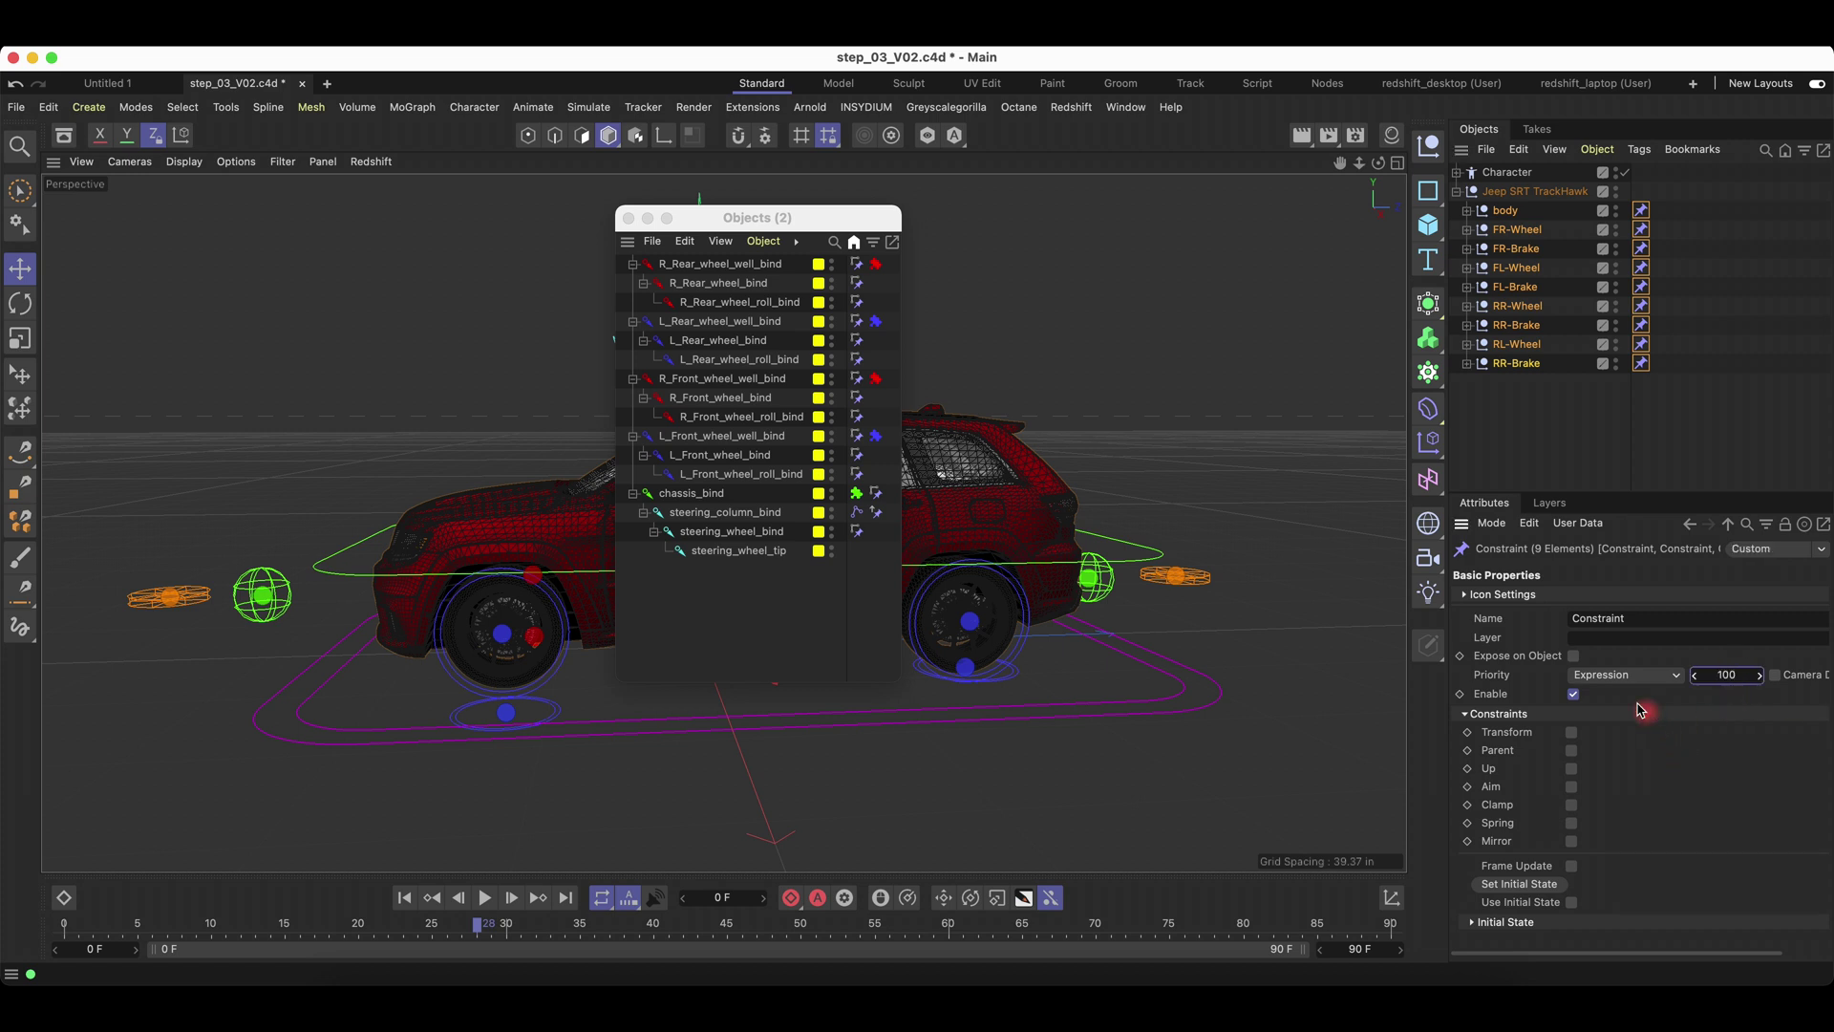
# Enable the Parent constraint on all nine of the Jeep's Constraint tags together.
pyautogui.click(856, 263)
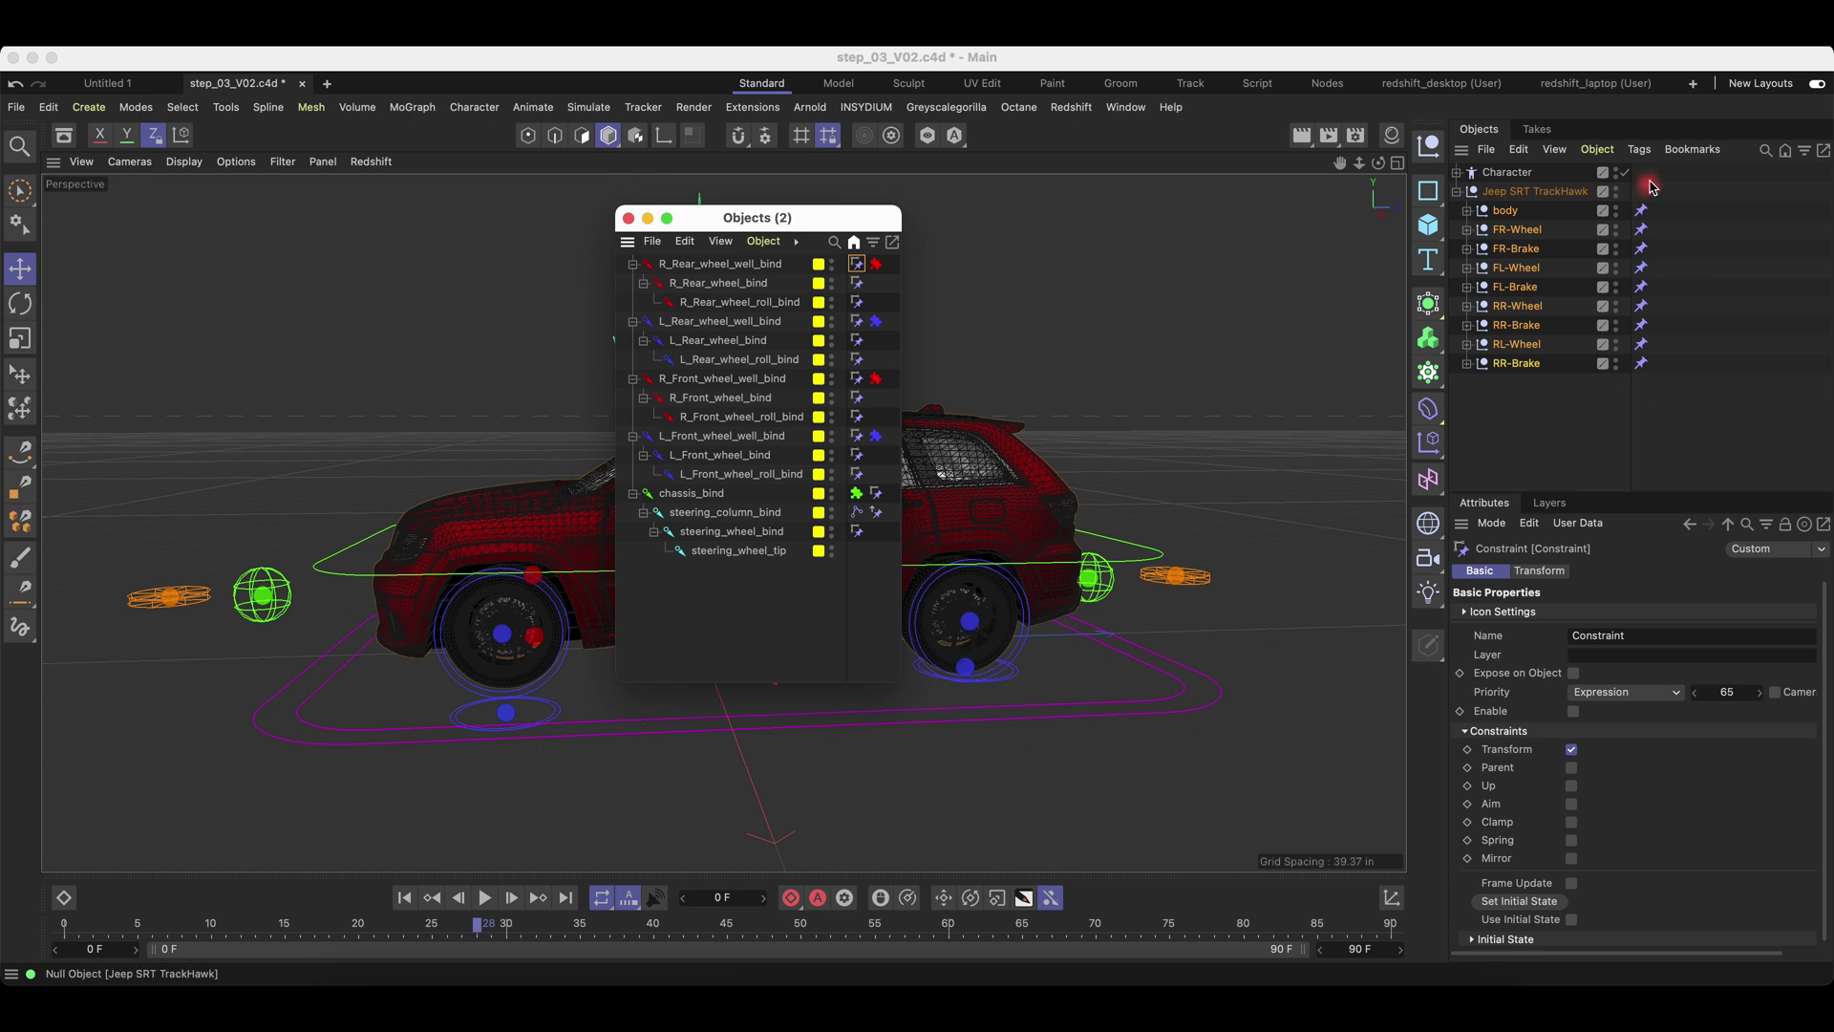
pyautogui.moveTo(1652, 186); pyautogui.dragTo(1637, 419)
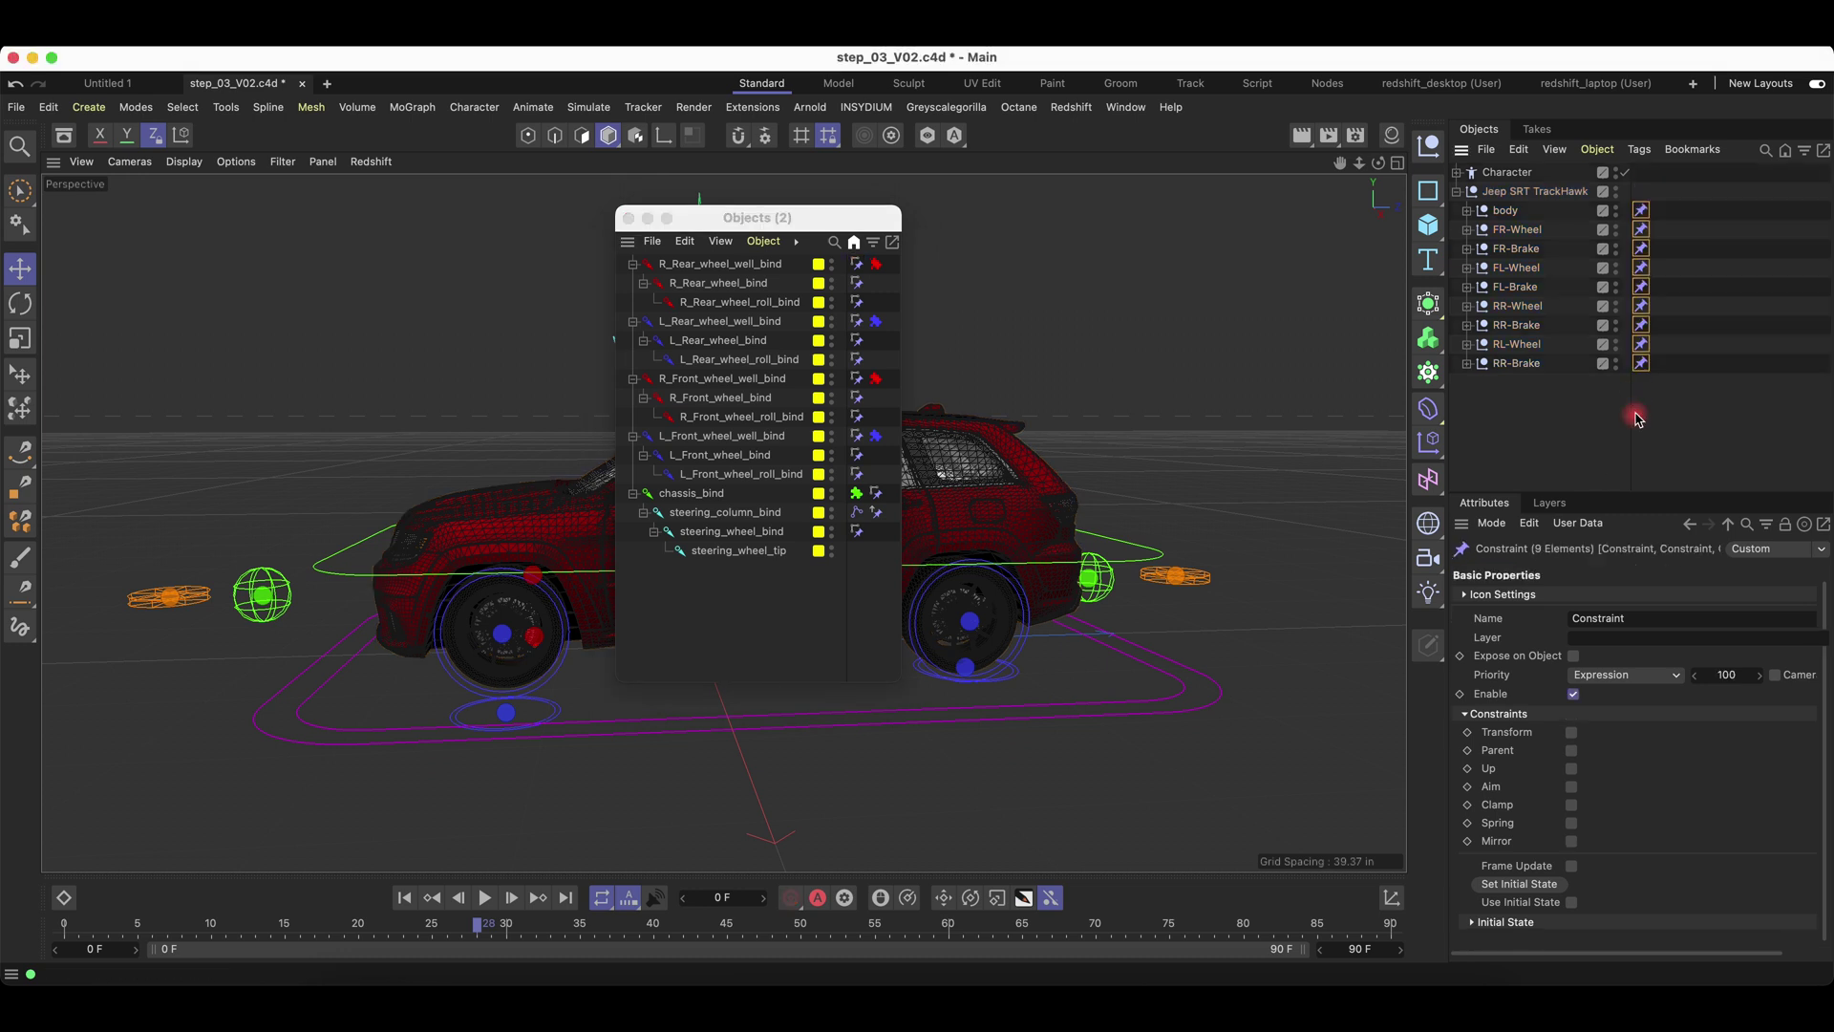
pyautogui.click(1573, 752)
pyautogui.click(1516, 571)
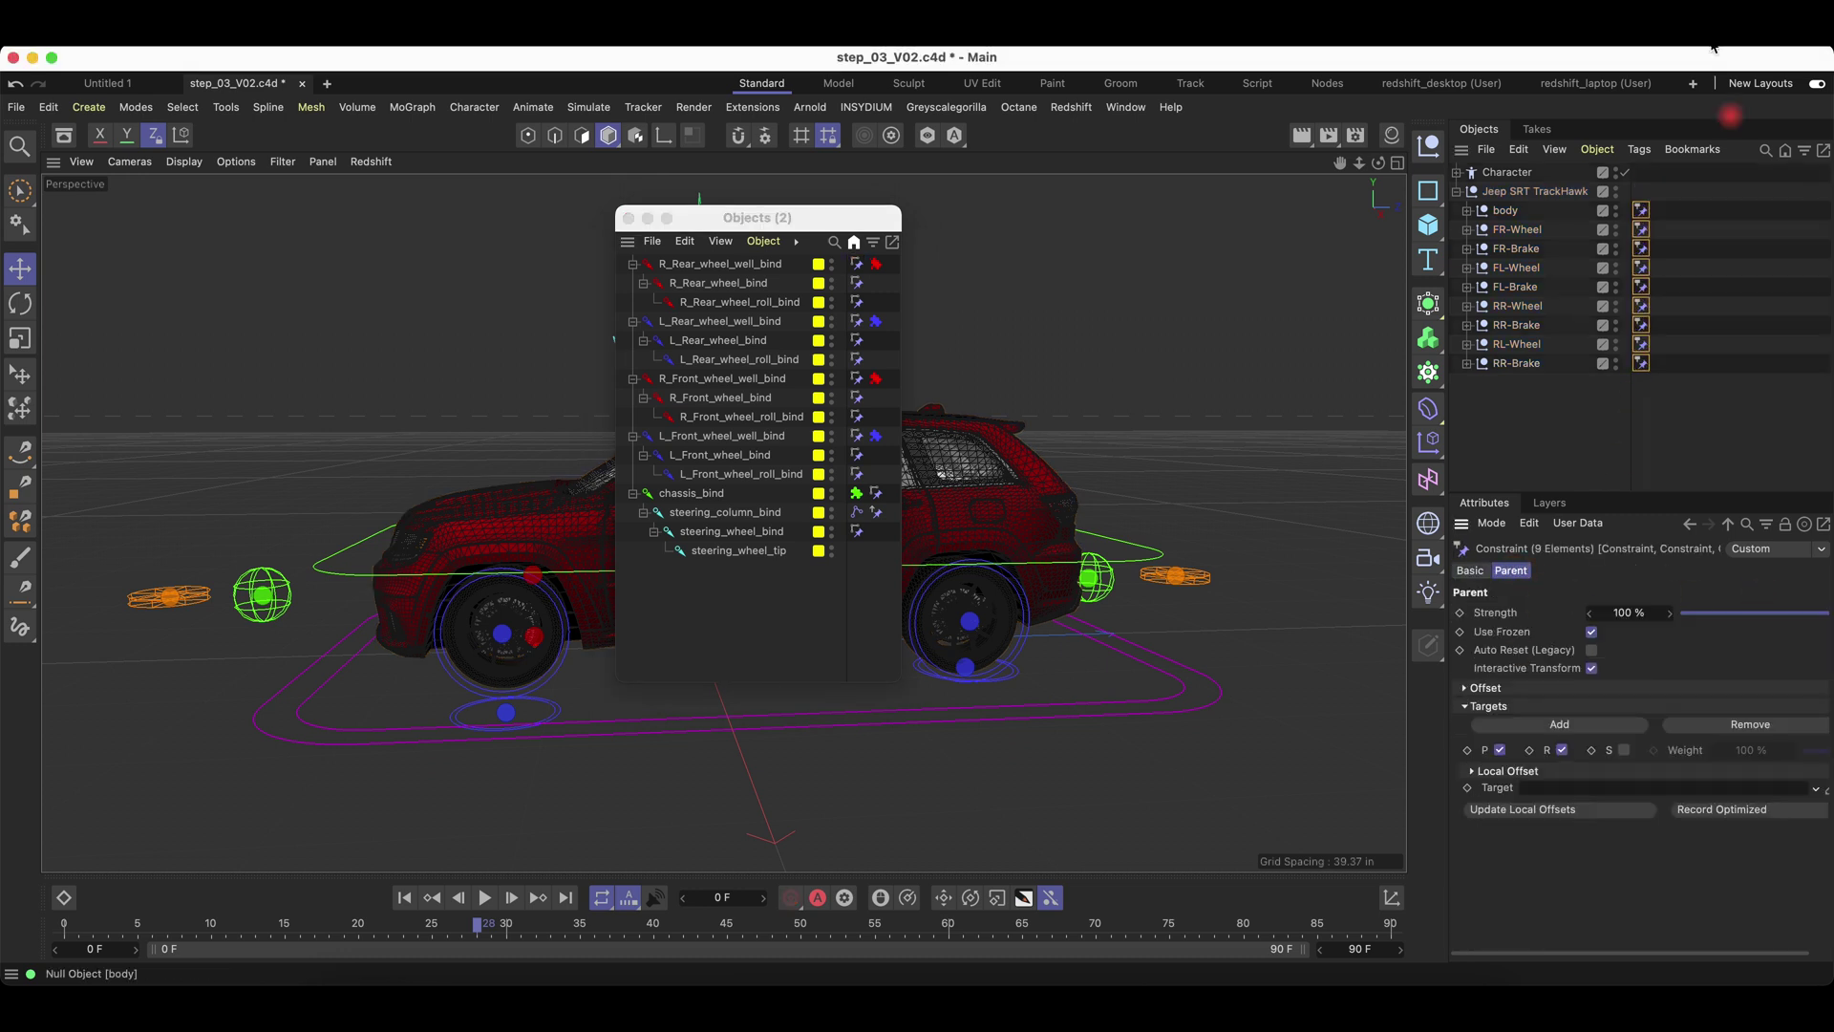
# Set the body's Parent constraint target to chassis_bind, enlarging and moving the joint list window as needed.
pyautogui.click(1706, 249)
pyautogui.click(1642, 210)
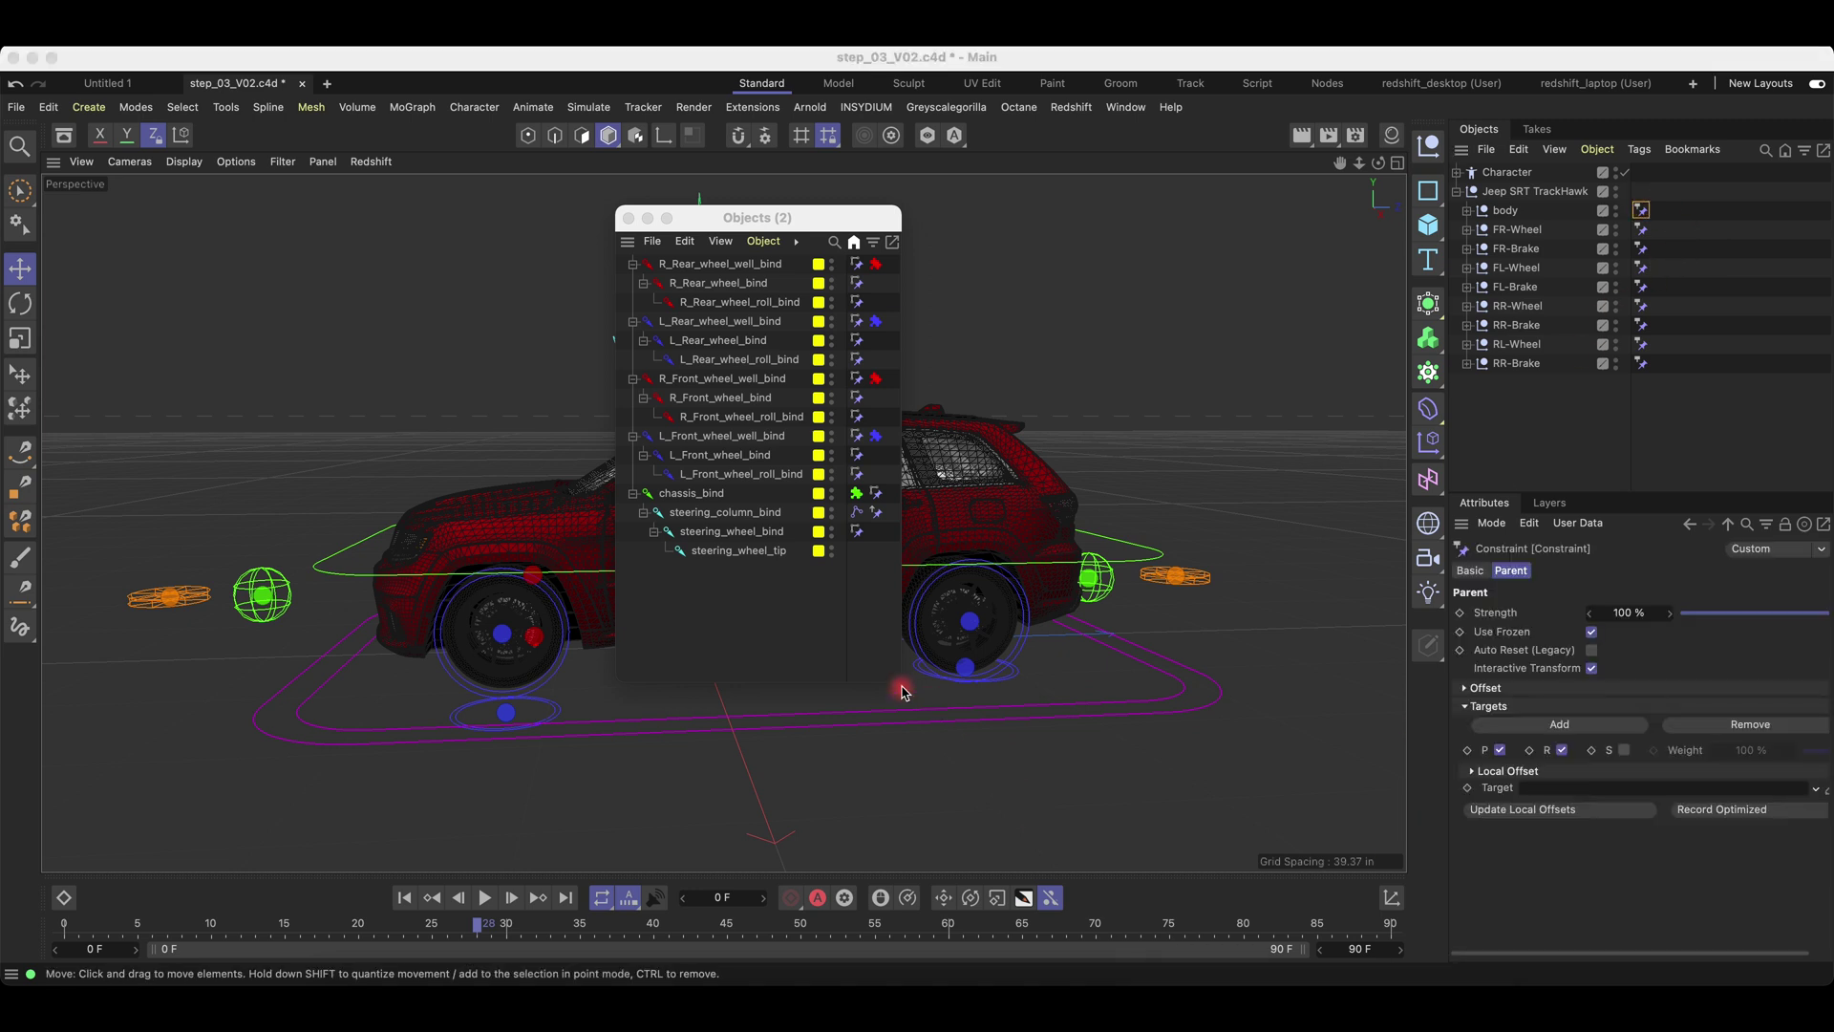
pyautogui.moveTo(900, 681); pyautogui.dragTo(917, 677)
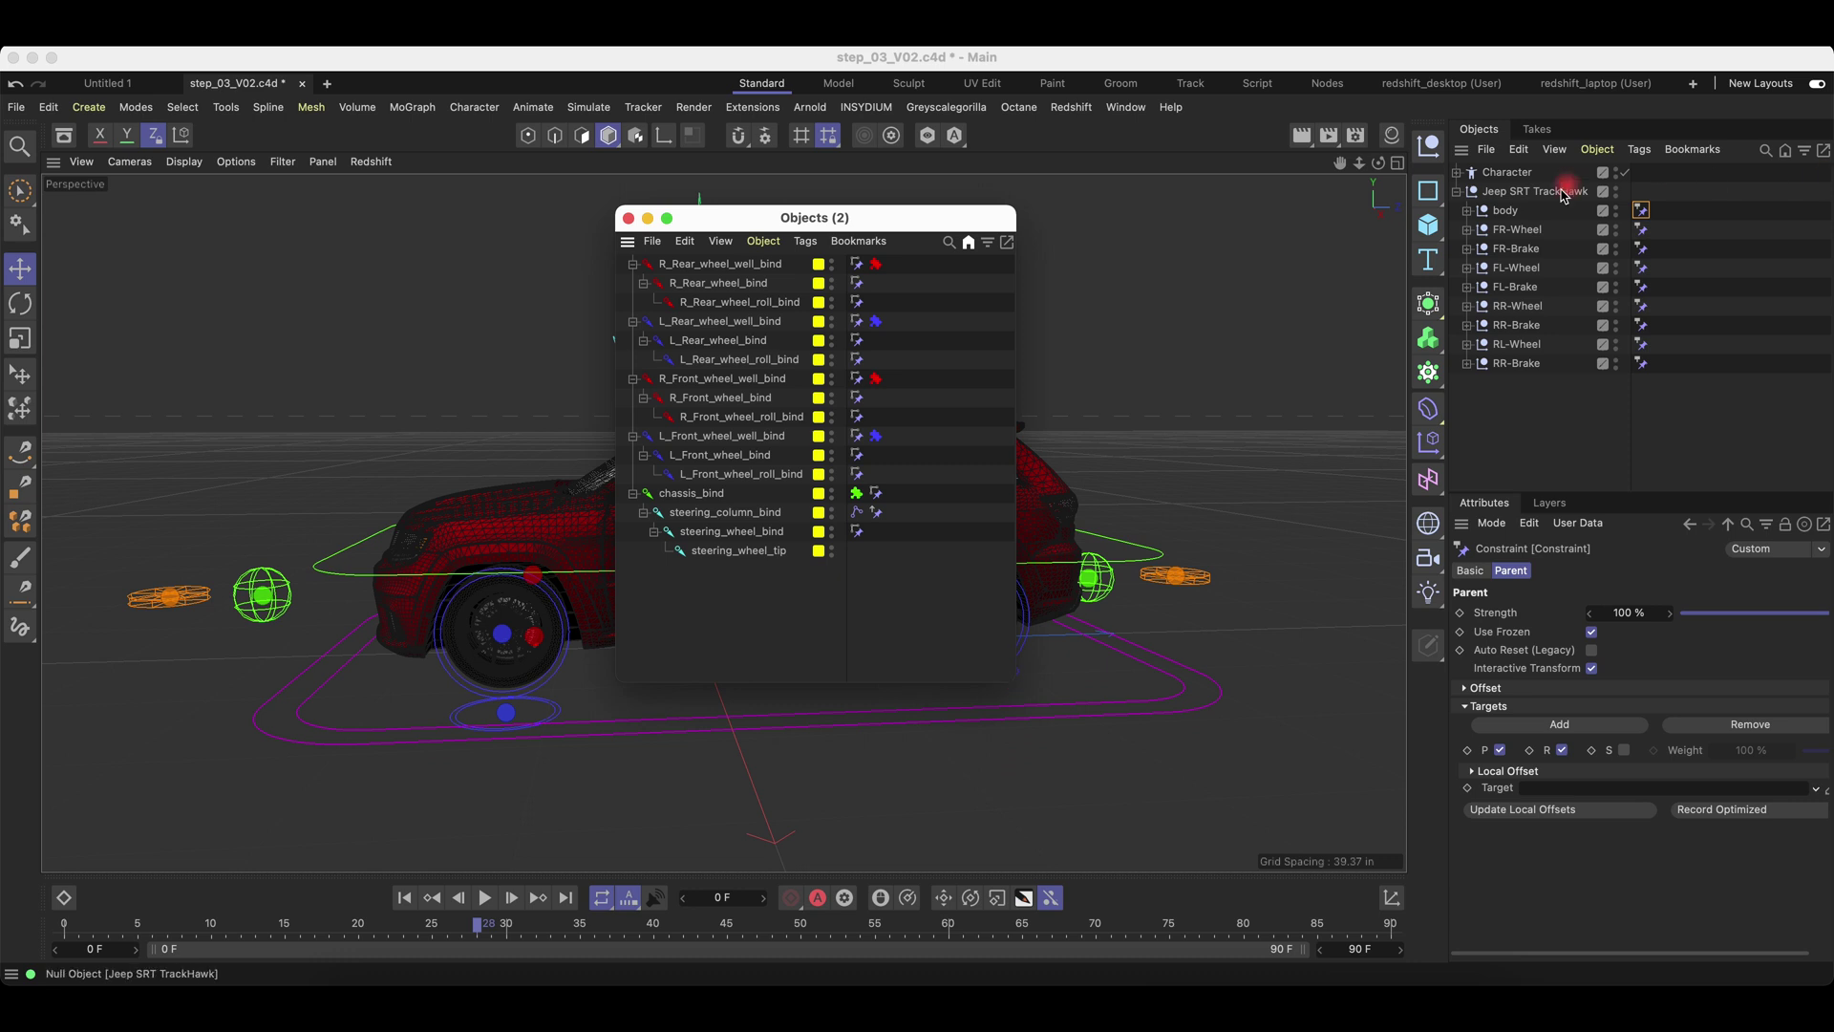
pyautogui.moveTo(666, 442); pyautogui.dragTo(671, 462)
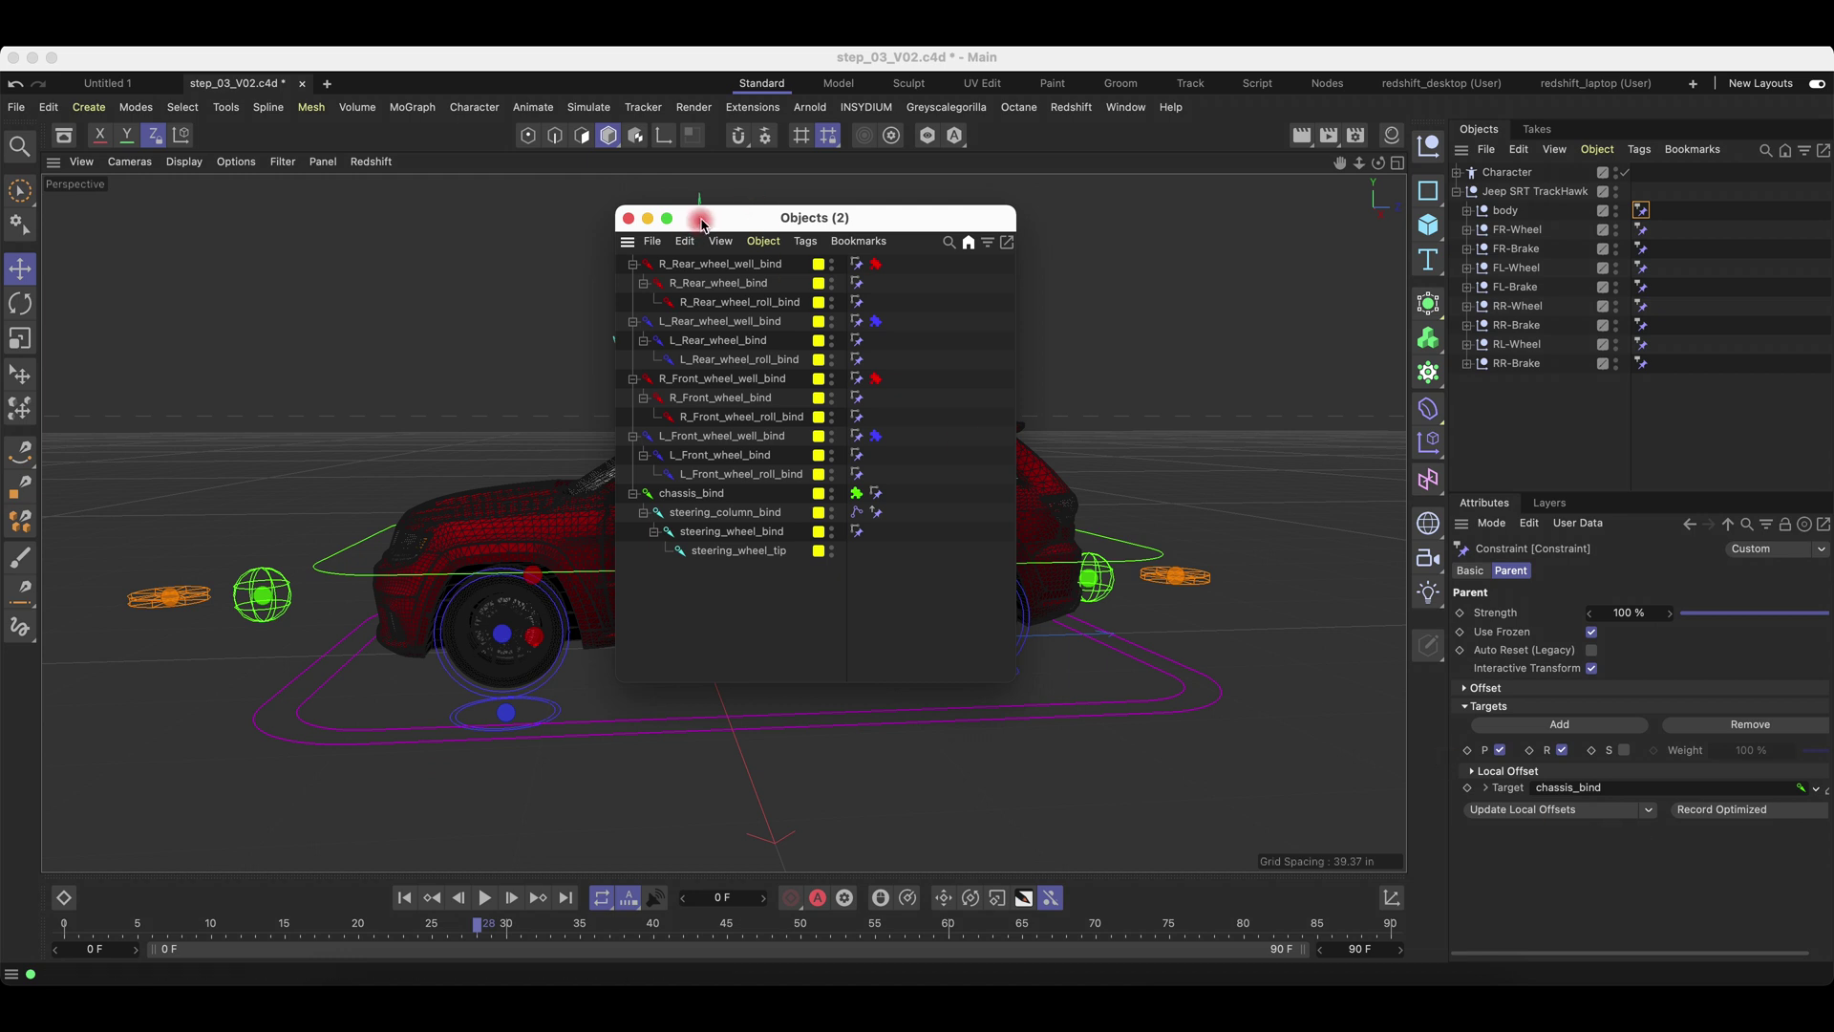
pyautogui.moveTo(702, 224); pyautogui.dragTo(919, 371)
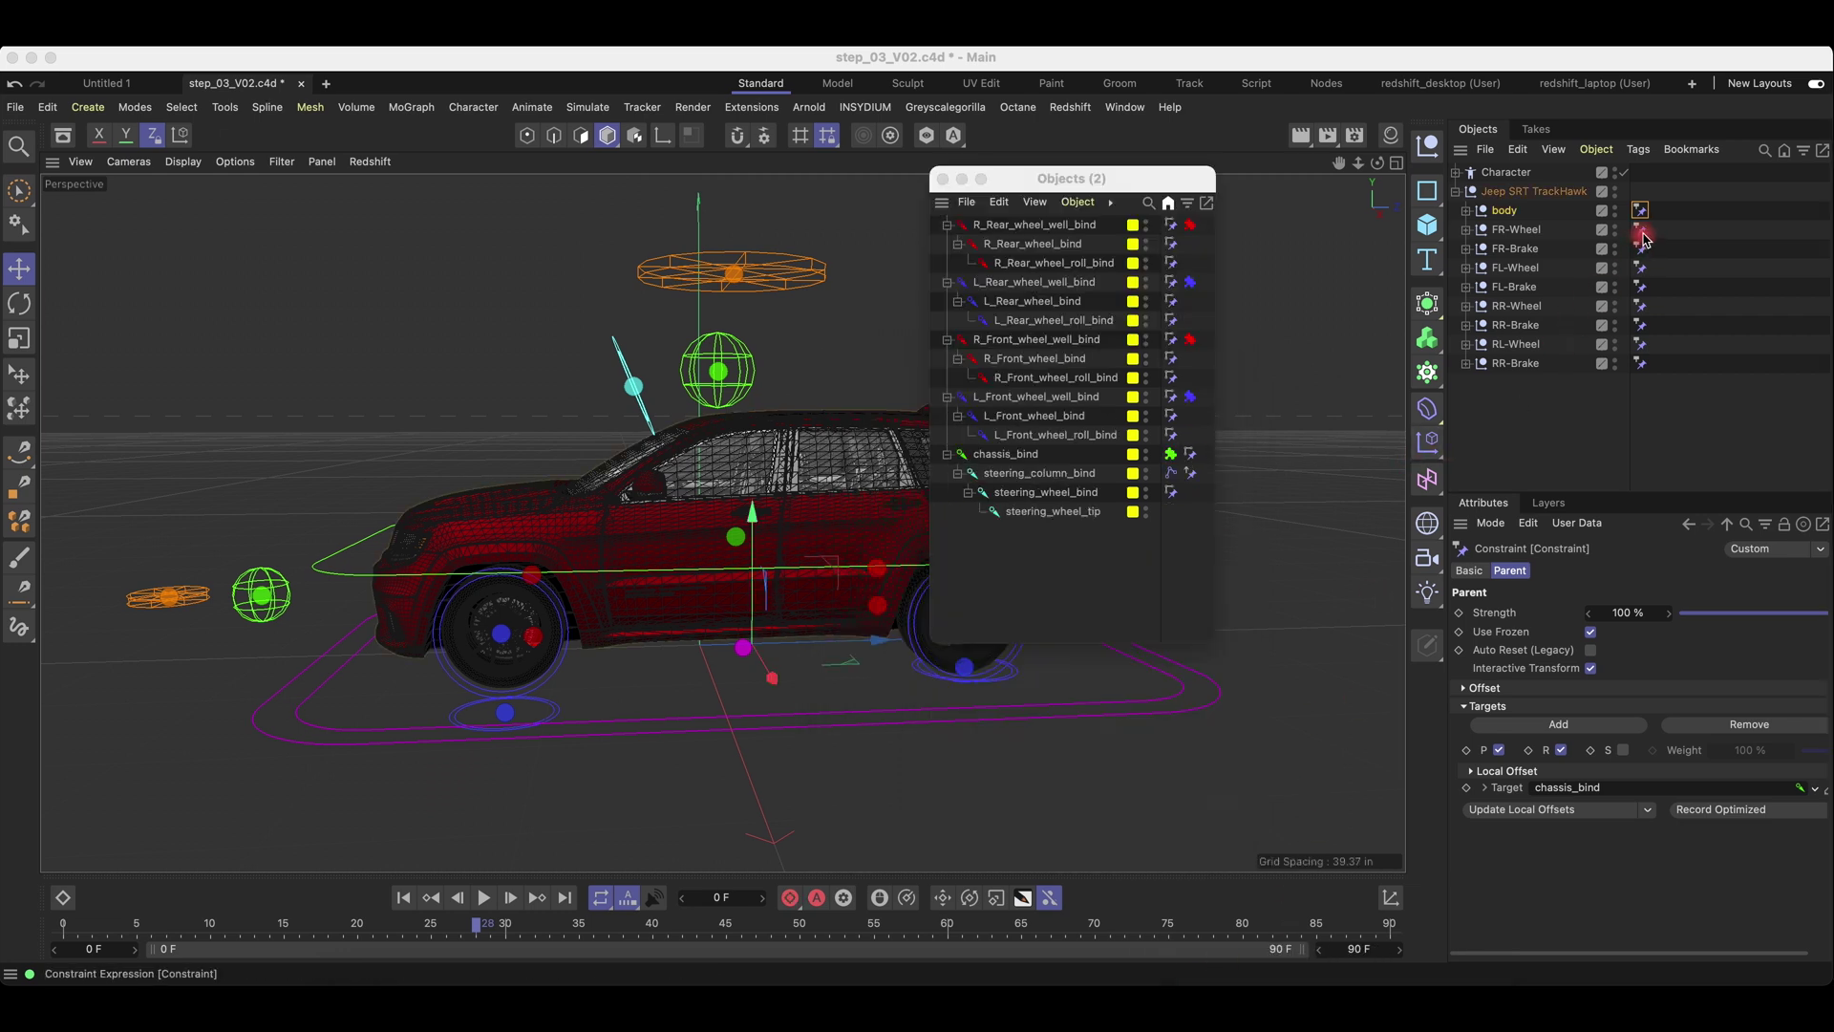
# Set the Parent constraint targets to R_Front_wheel_roll_bind for FR-Wheel and R_Front_wheel_bind for FR-Brake.
pyautogui.click(1640, 230)
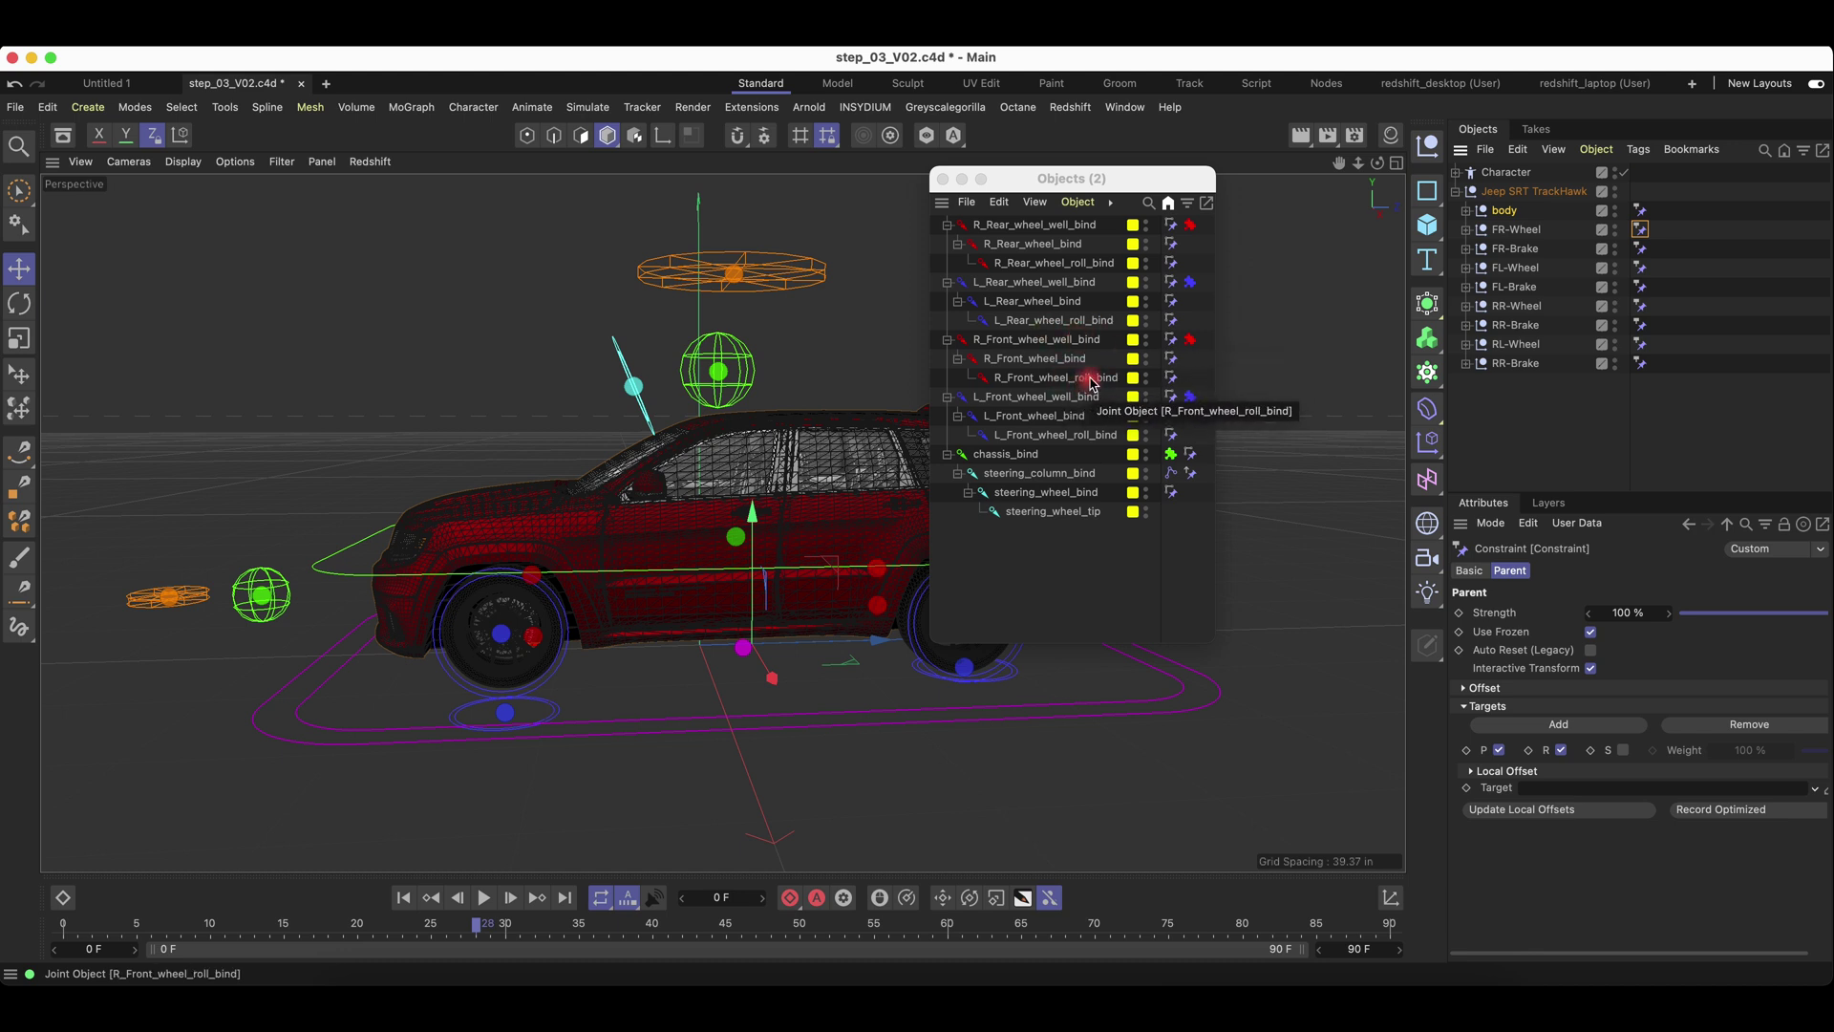
pyautogui.moveTo(1056, 377); pyautogui.dragTo(1600, 849)
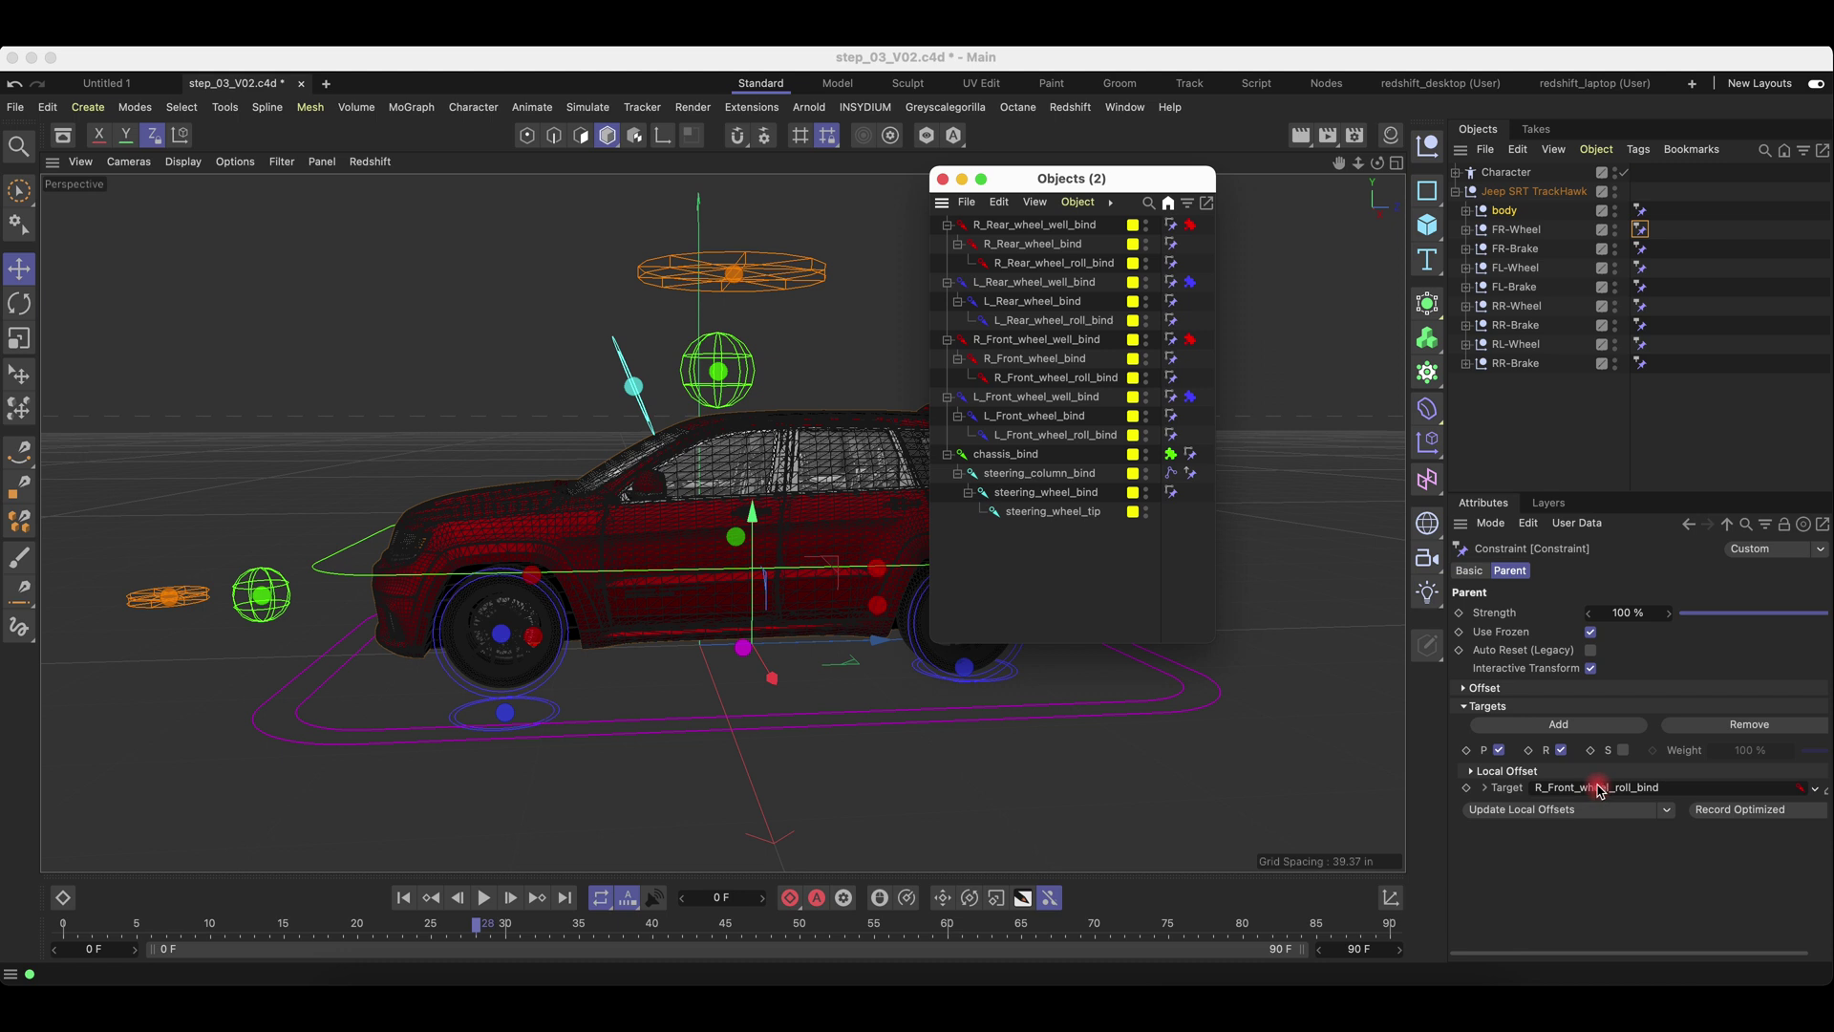
pyautogui.click(1640, 249)
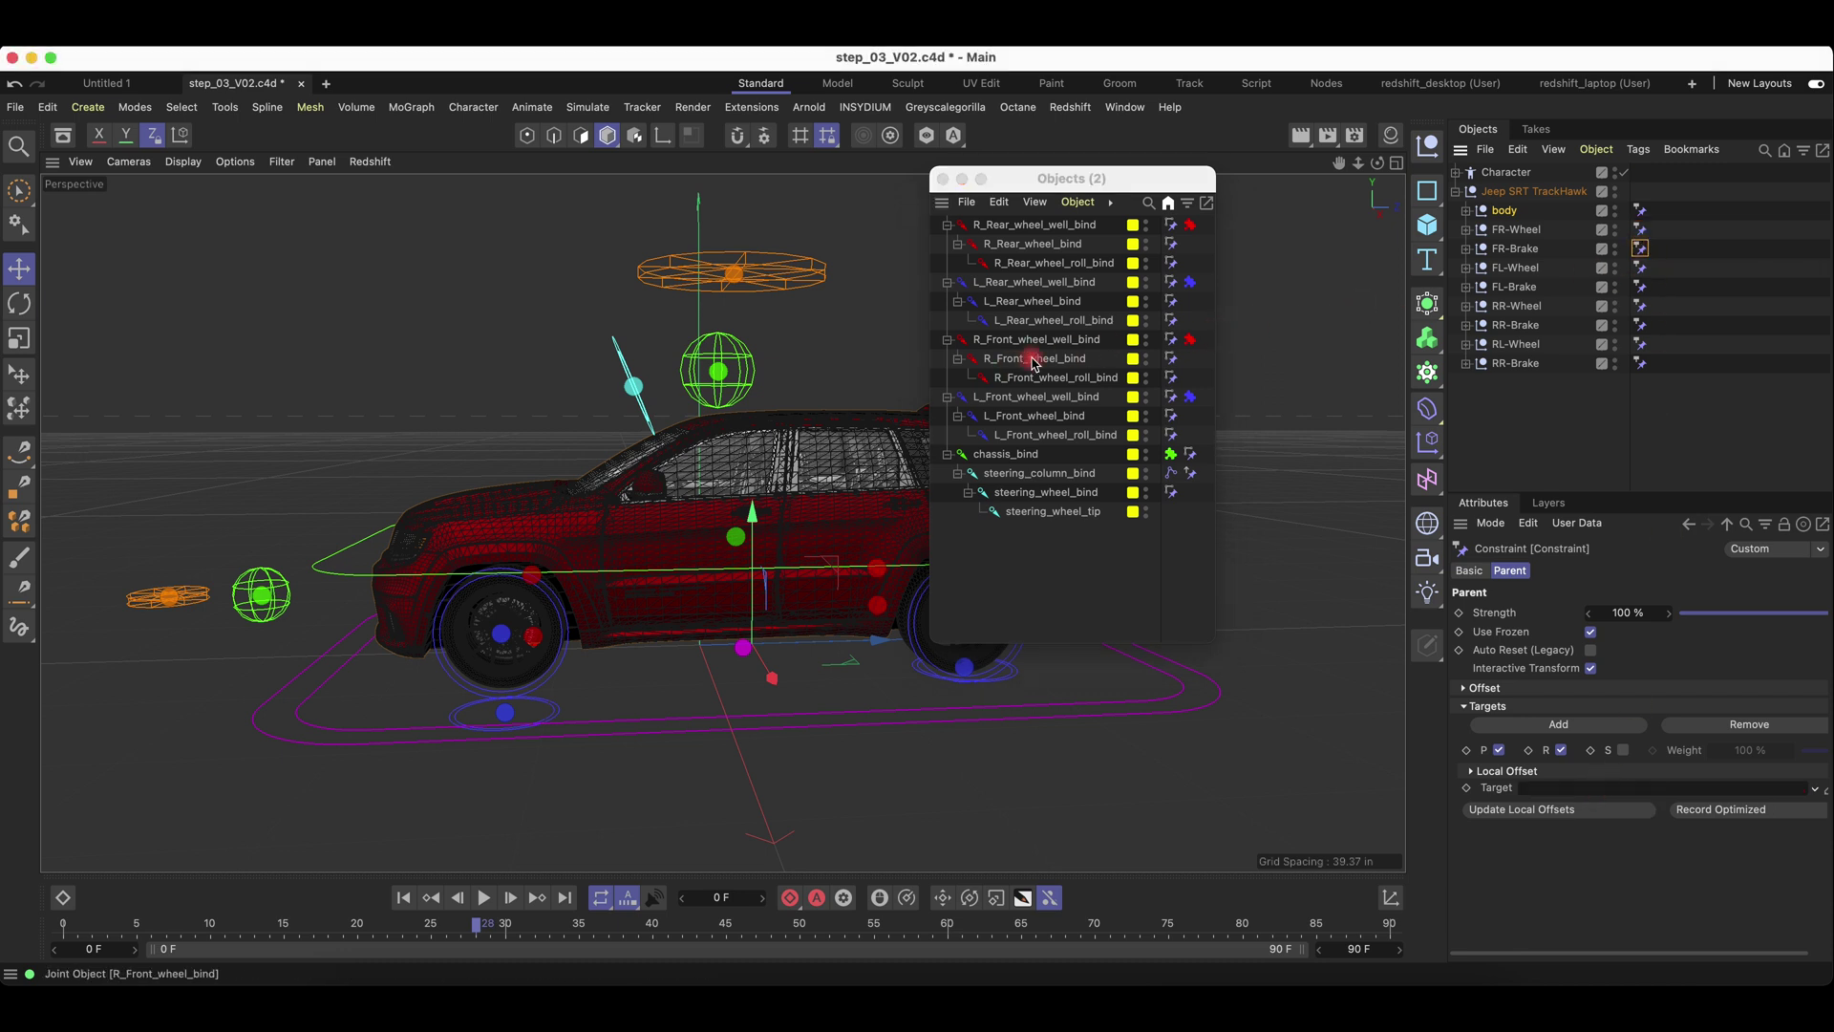
pyautogui.moveTo(1034, 361); pyautogui.dragTo(1453, 632)
pyautogui.moveTo(1561, 793); pyautogui.dragTo(1563, 792)
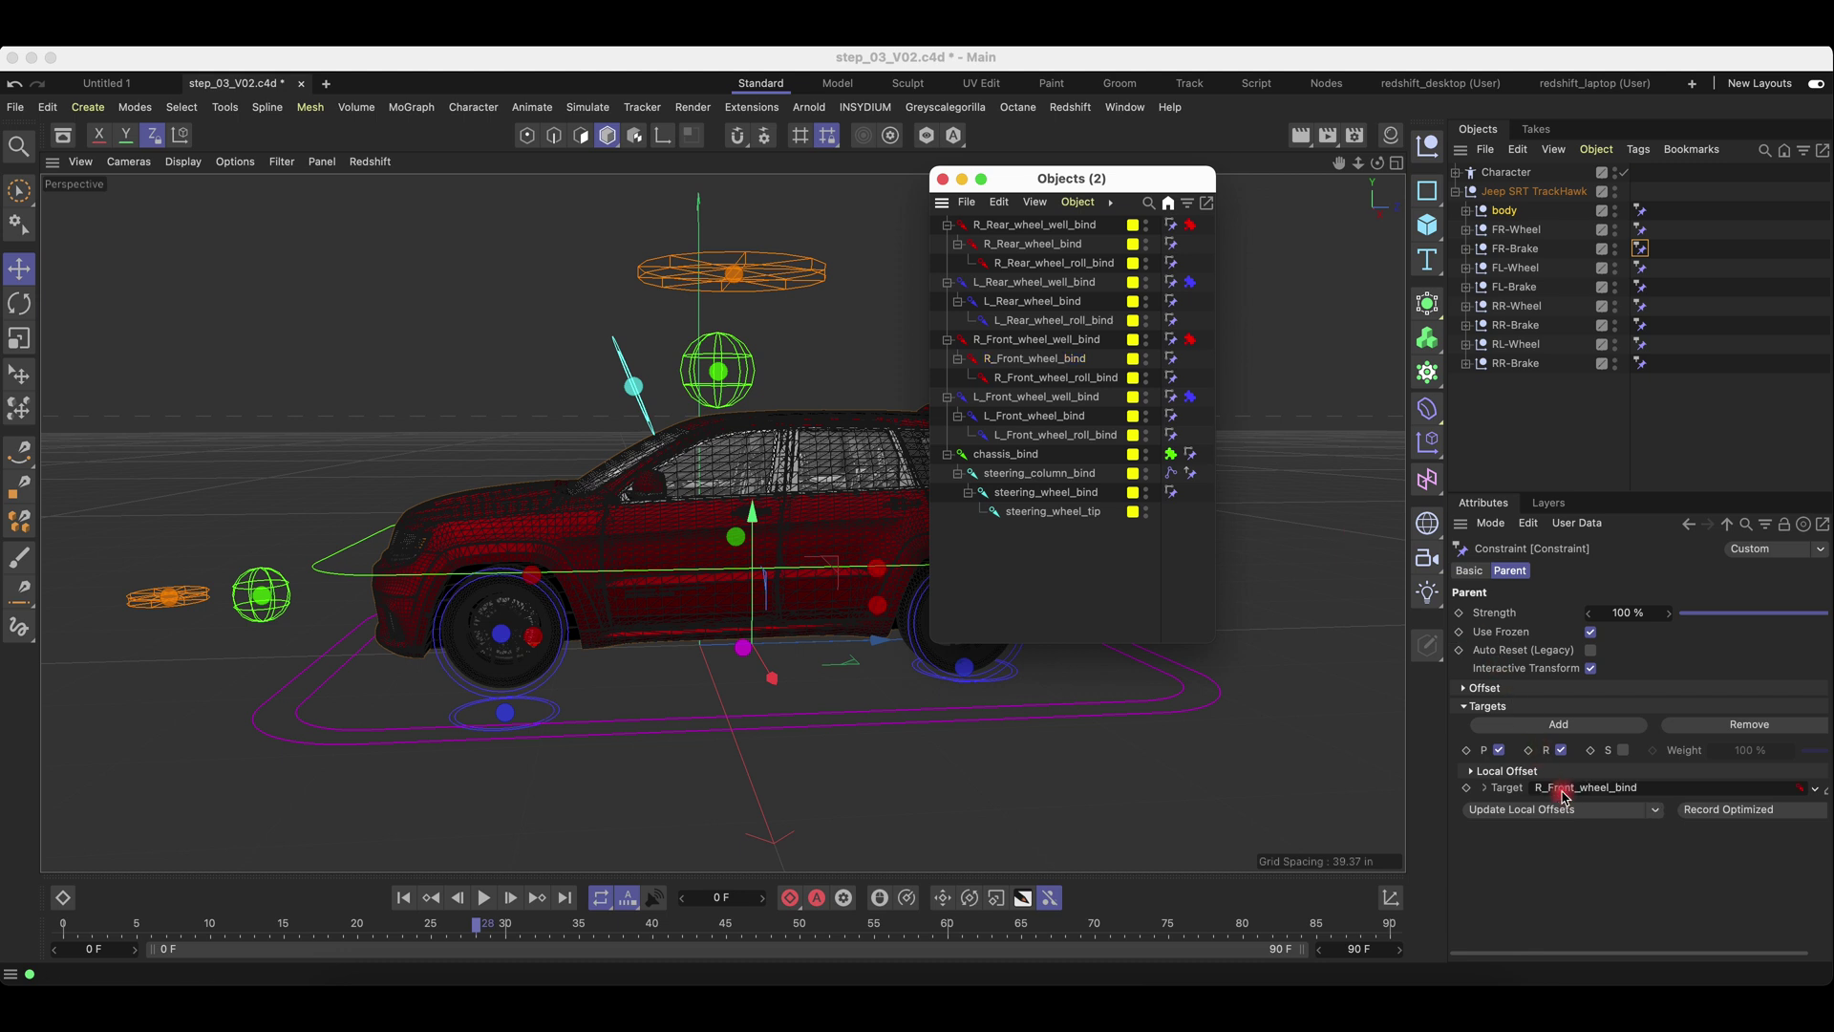
# Set the Parent constraint targets to L_Front_wheel_roll_bind for FL-Wheel and L_Front_wheel_bind for FL-Brake.
pyautogui.click(1640, 270)
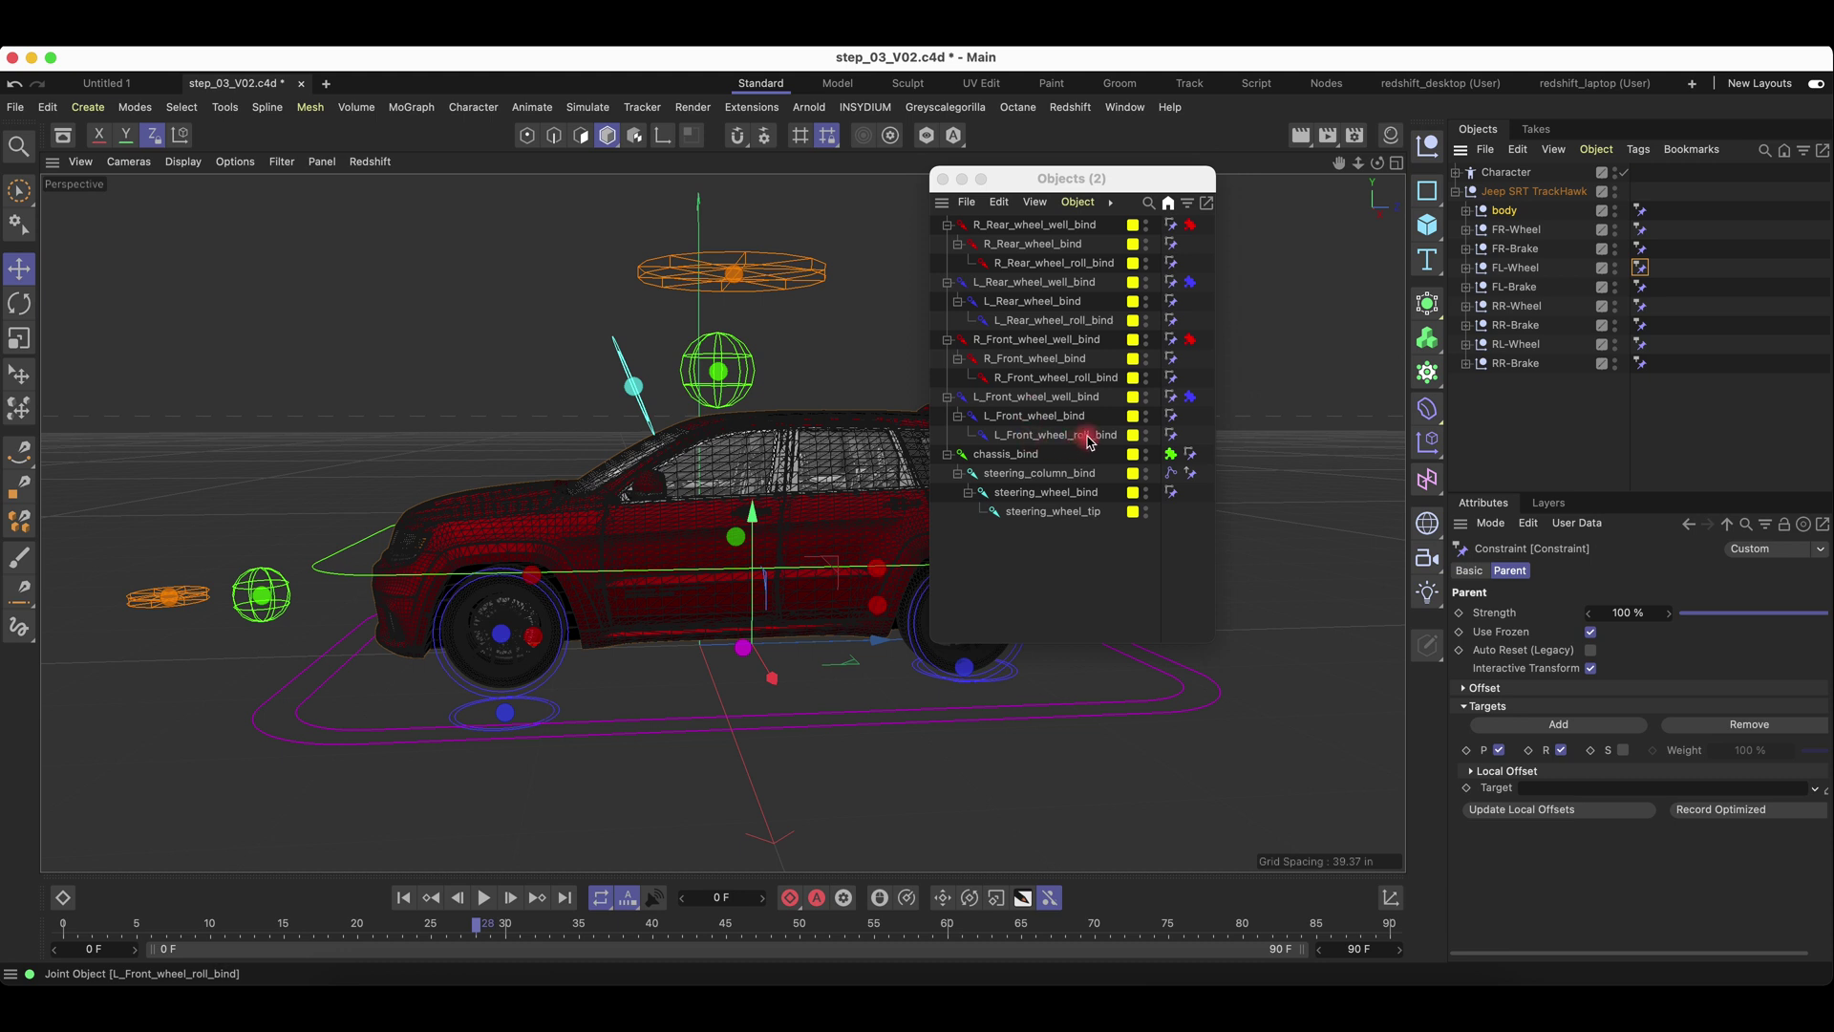
pyautogui.moveTo(1090, 441); pyautogui.dragTo(1509, 760)
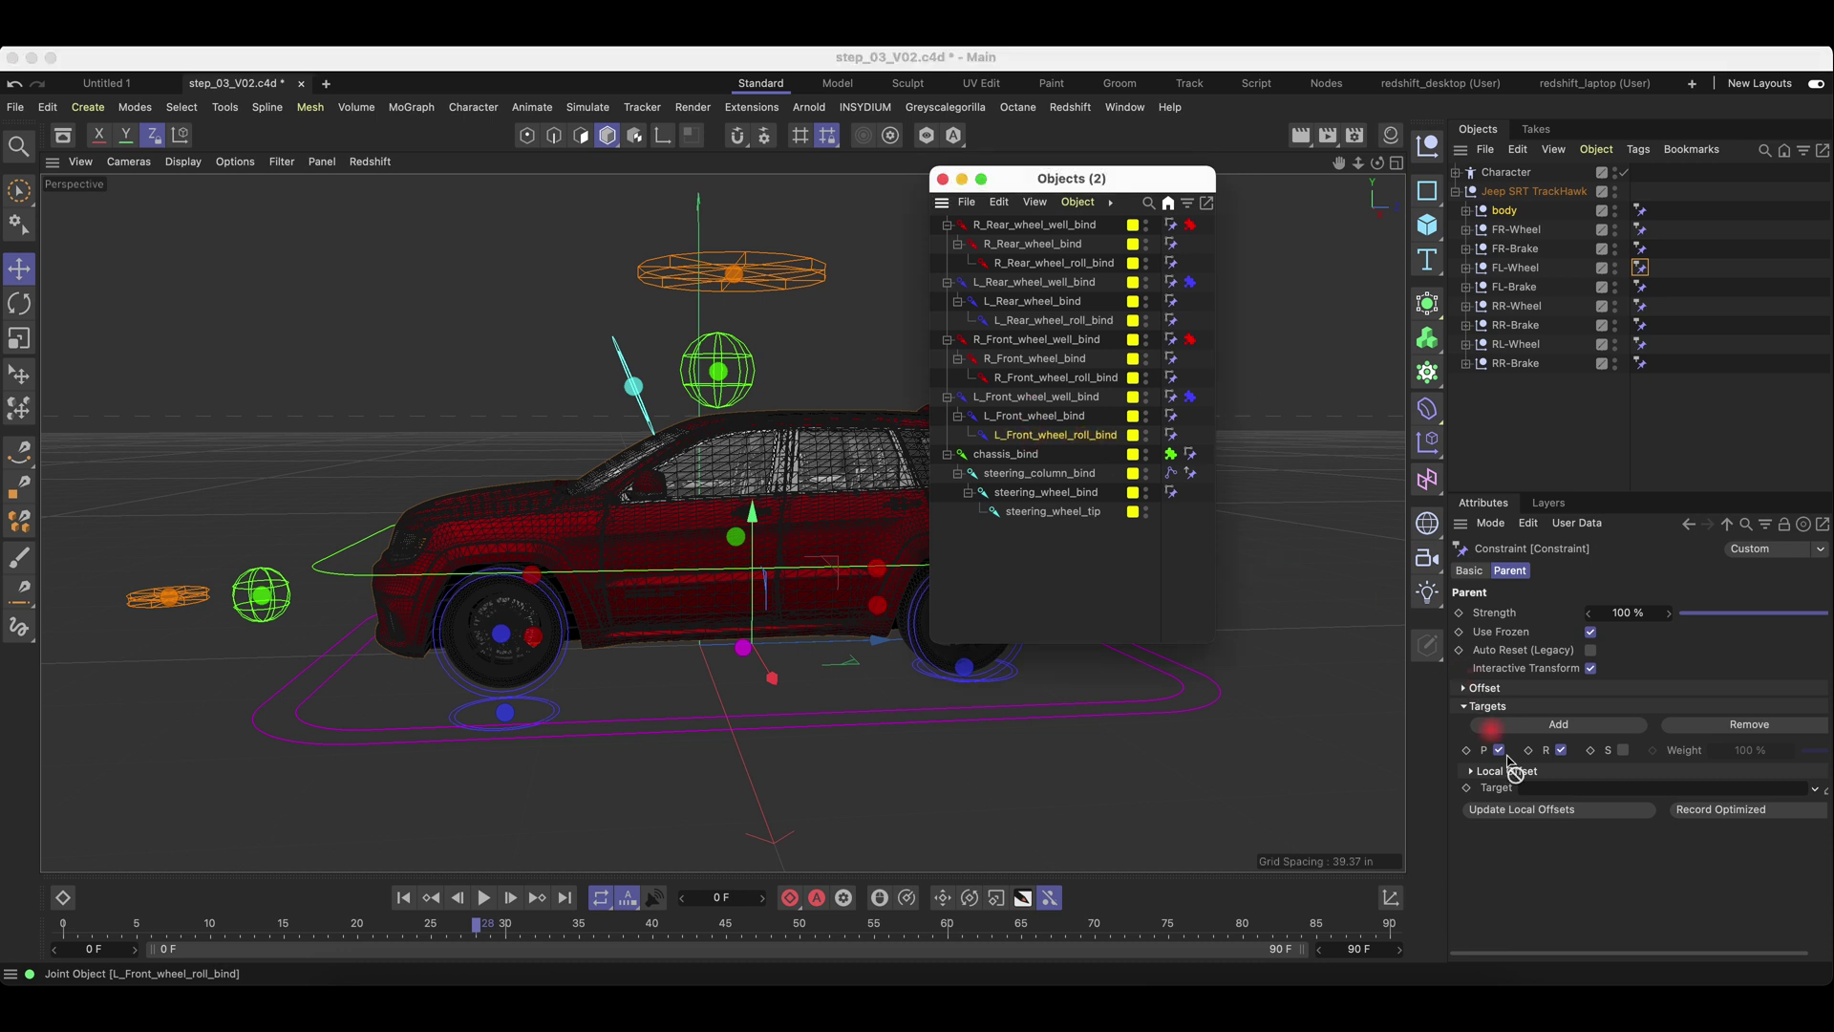
pyautogui.click(1640, 286)
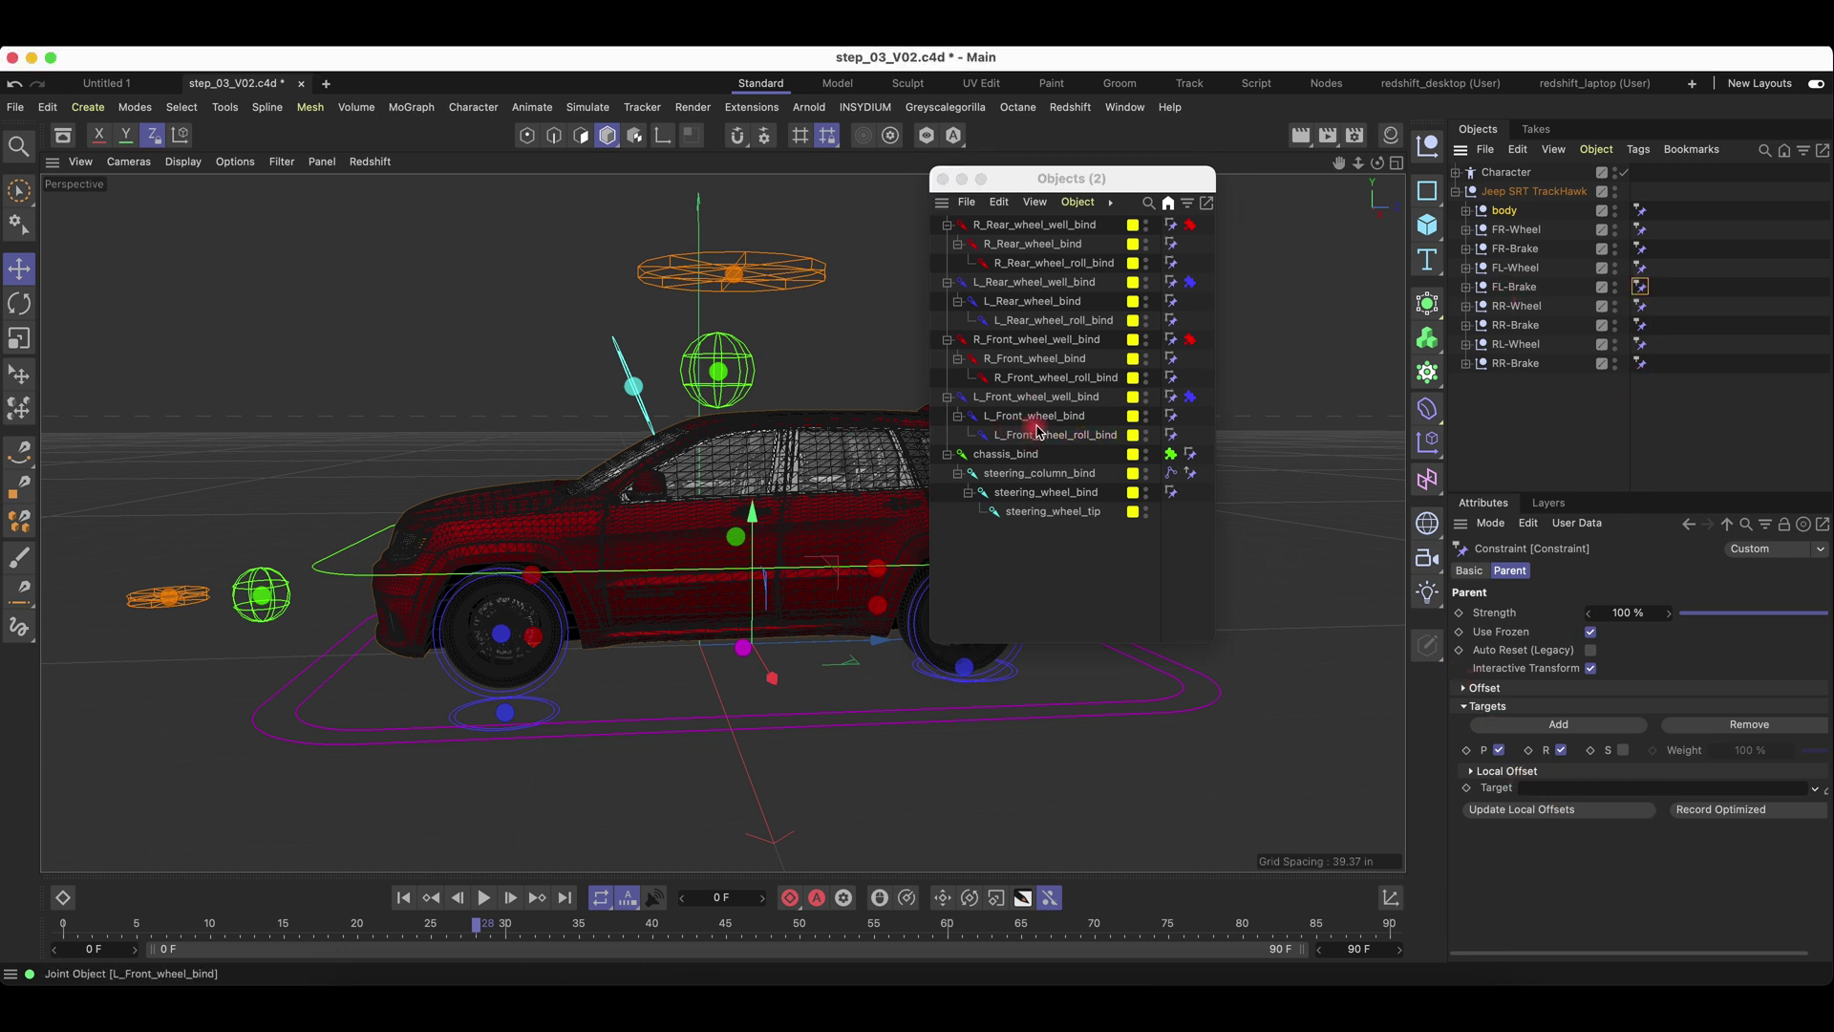
pyautogui.moveTo(1028, 423); pyautogui.dragTo(1583, 619)
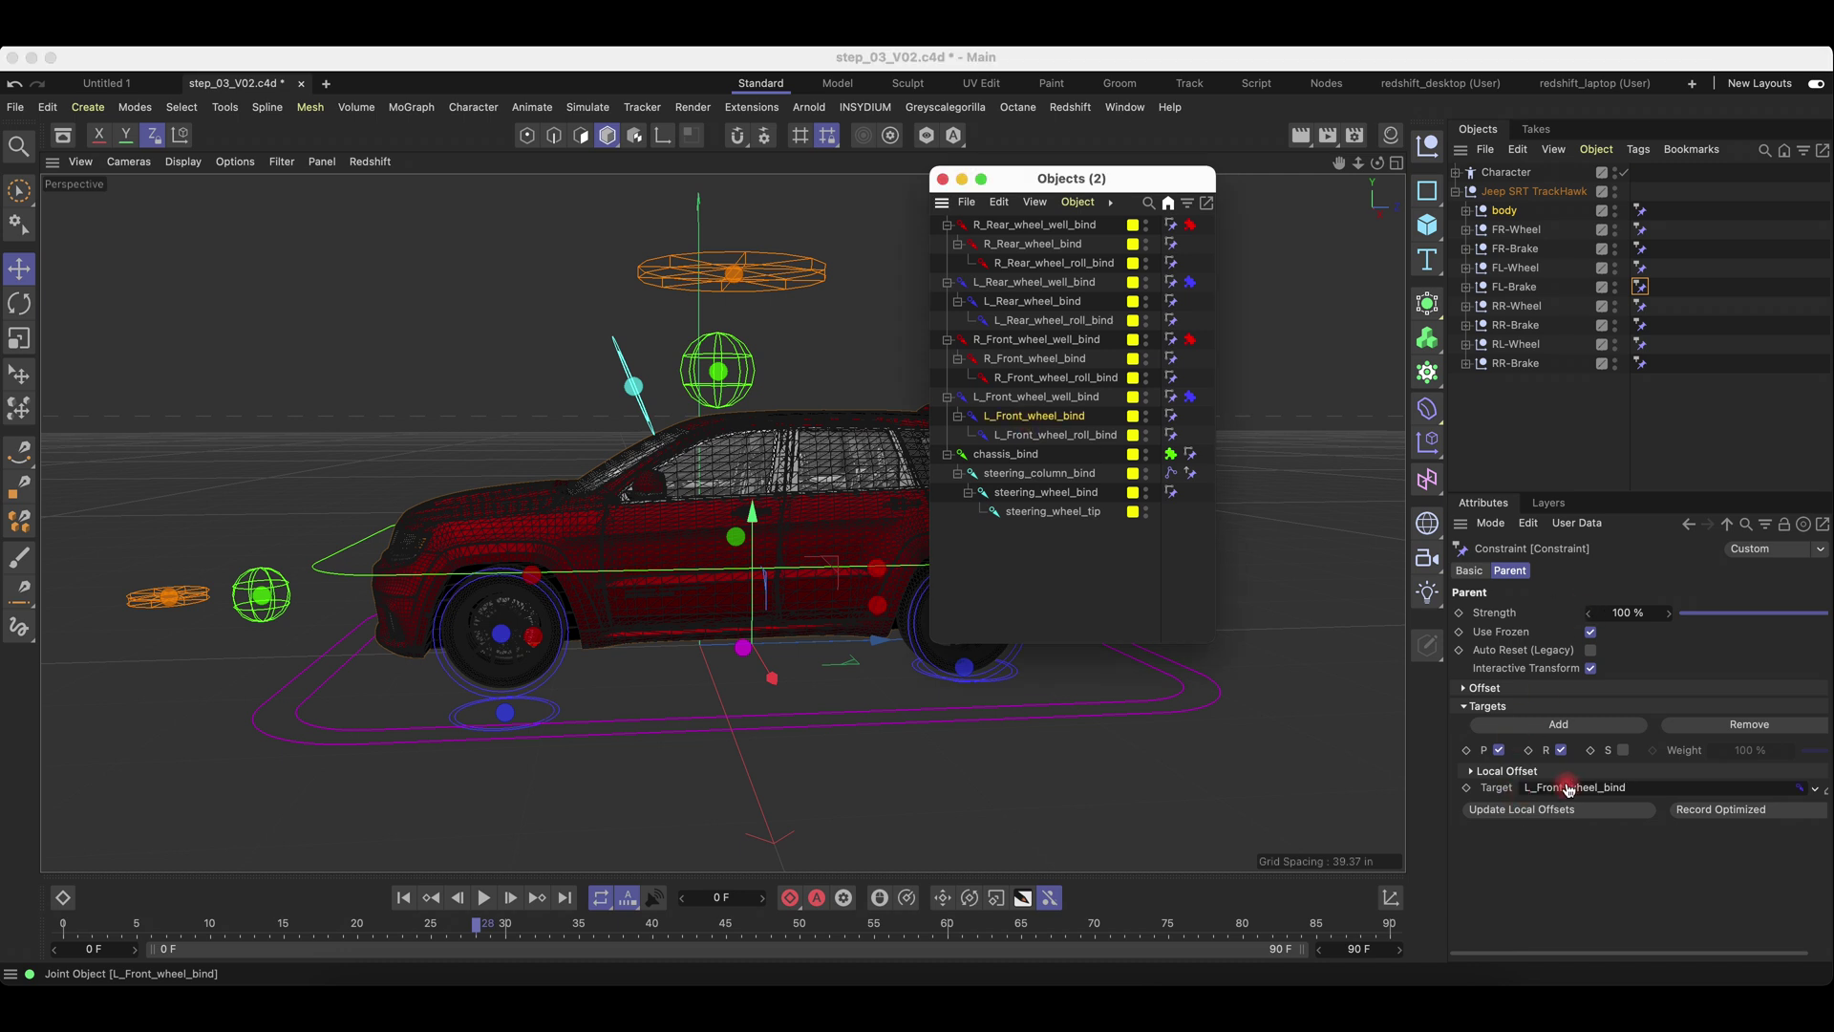
# Set the Parent constraint targets to R_Rear_wheel_roll_bind for RR-Wheel and R_Rear_wheel_bind for the RR-Brake below it.
pyautogui.click(1639, 308)
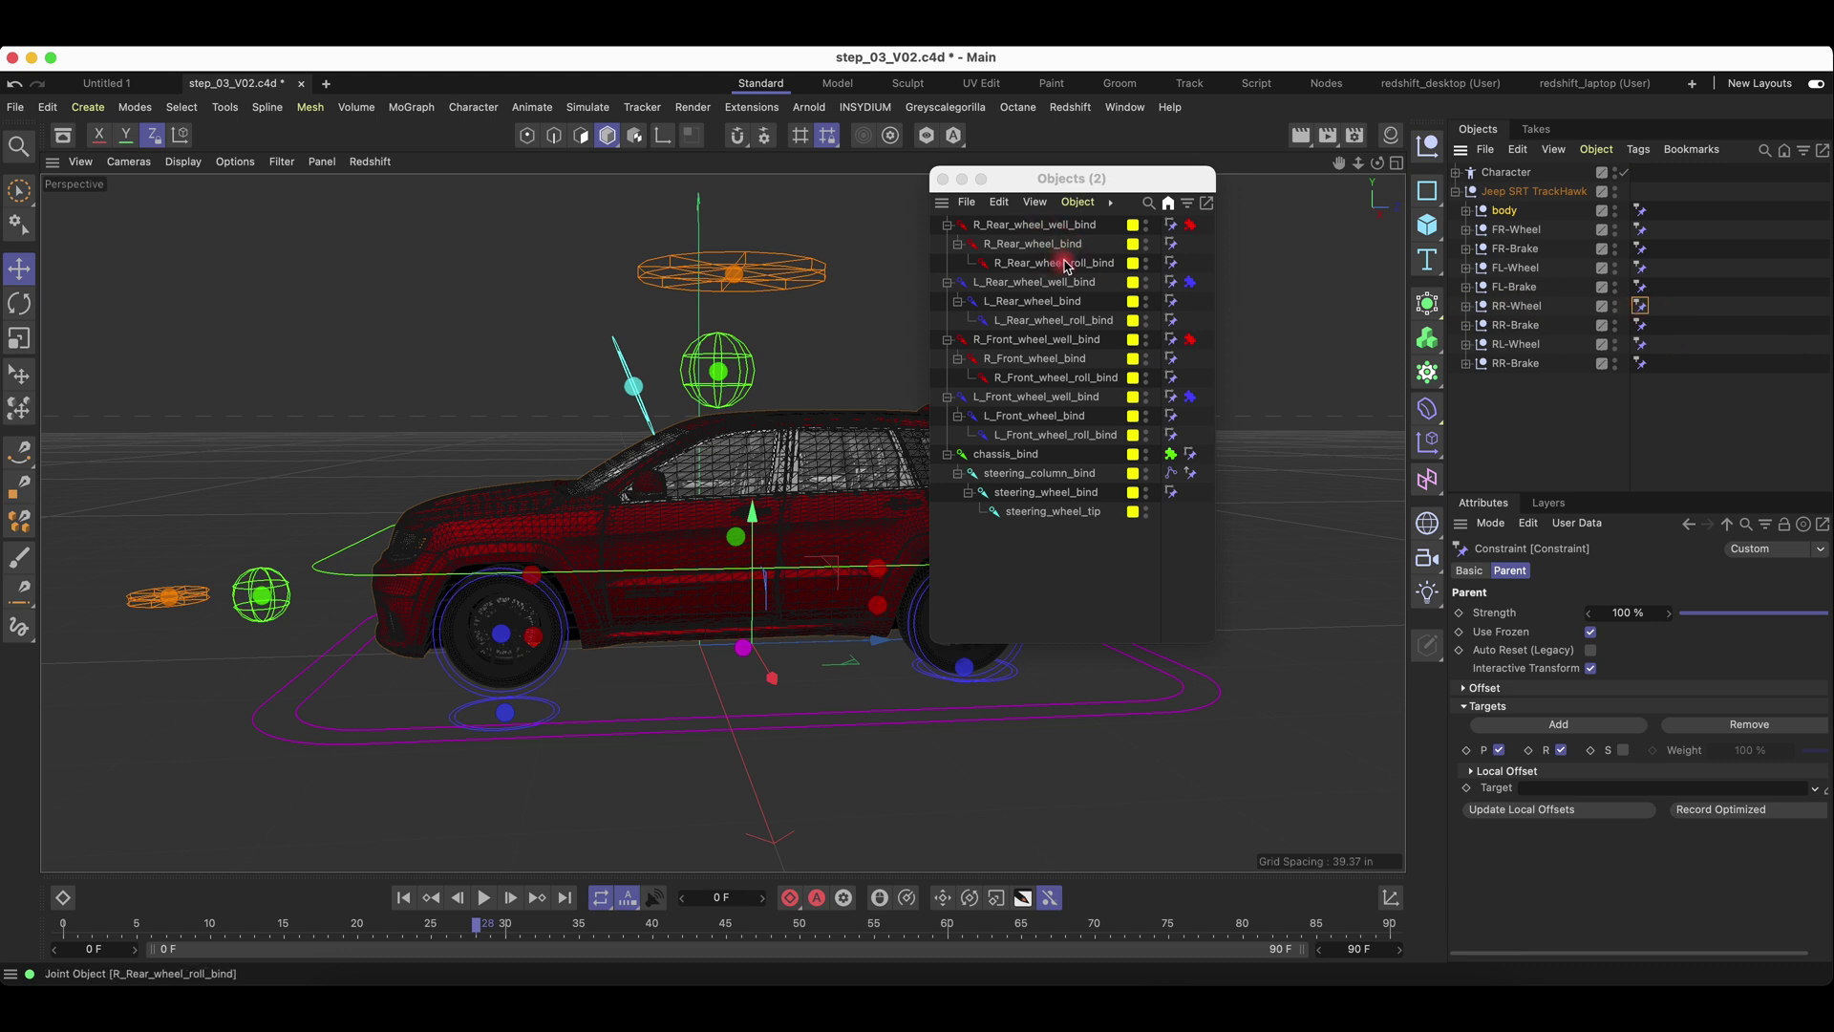
pyautogui.moveTo(1066, 266); pyautogui.dragTo(1512, 632)
pyautogui.moveTo(1610, 788); pyautogui.dragTo(1610, 788)
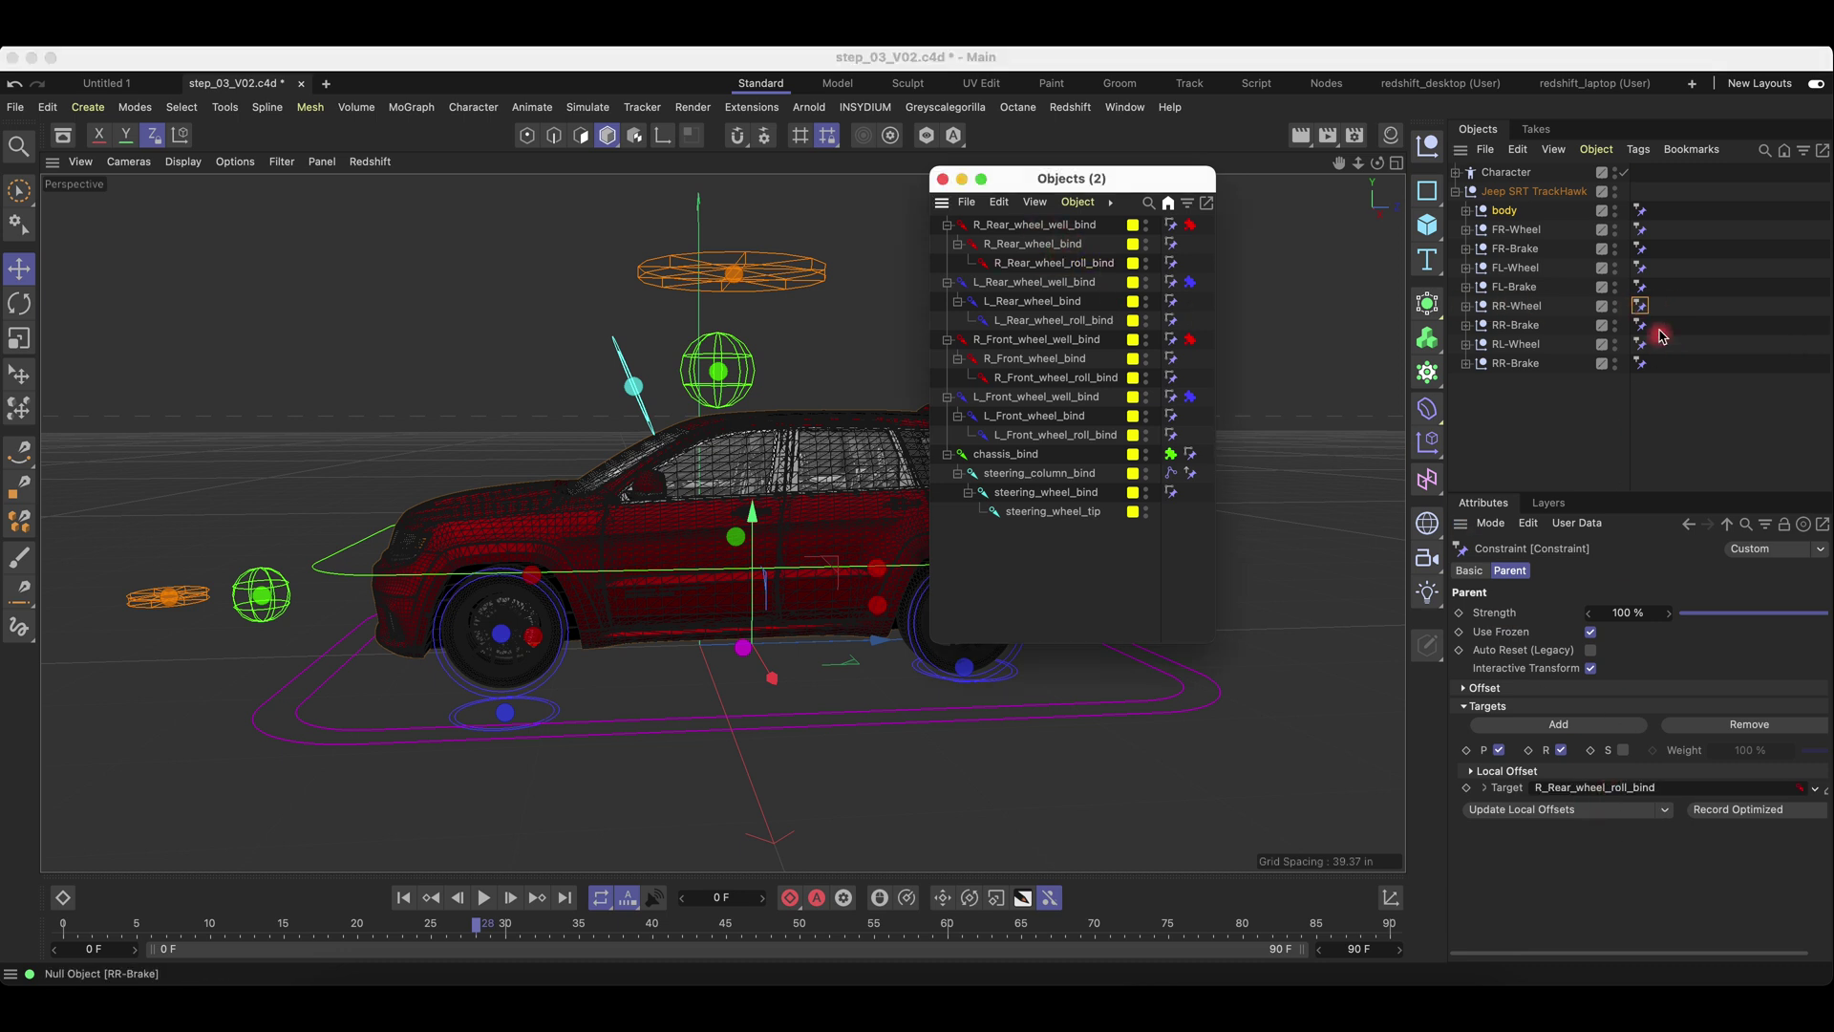
pyautogui.click(1639, 326)
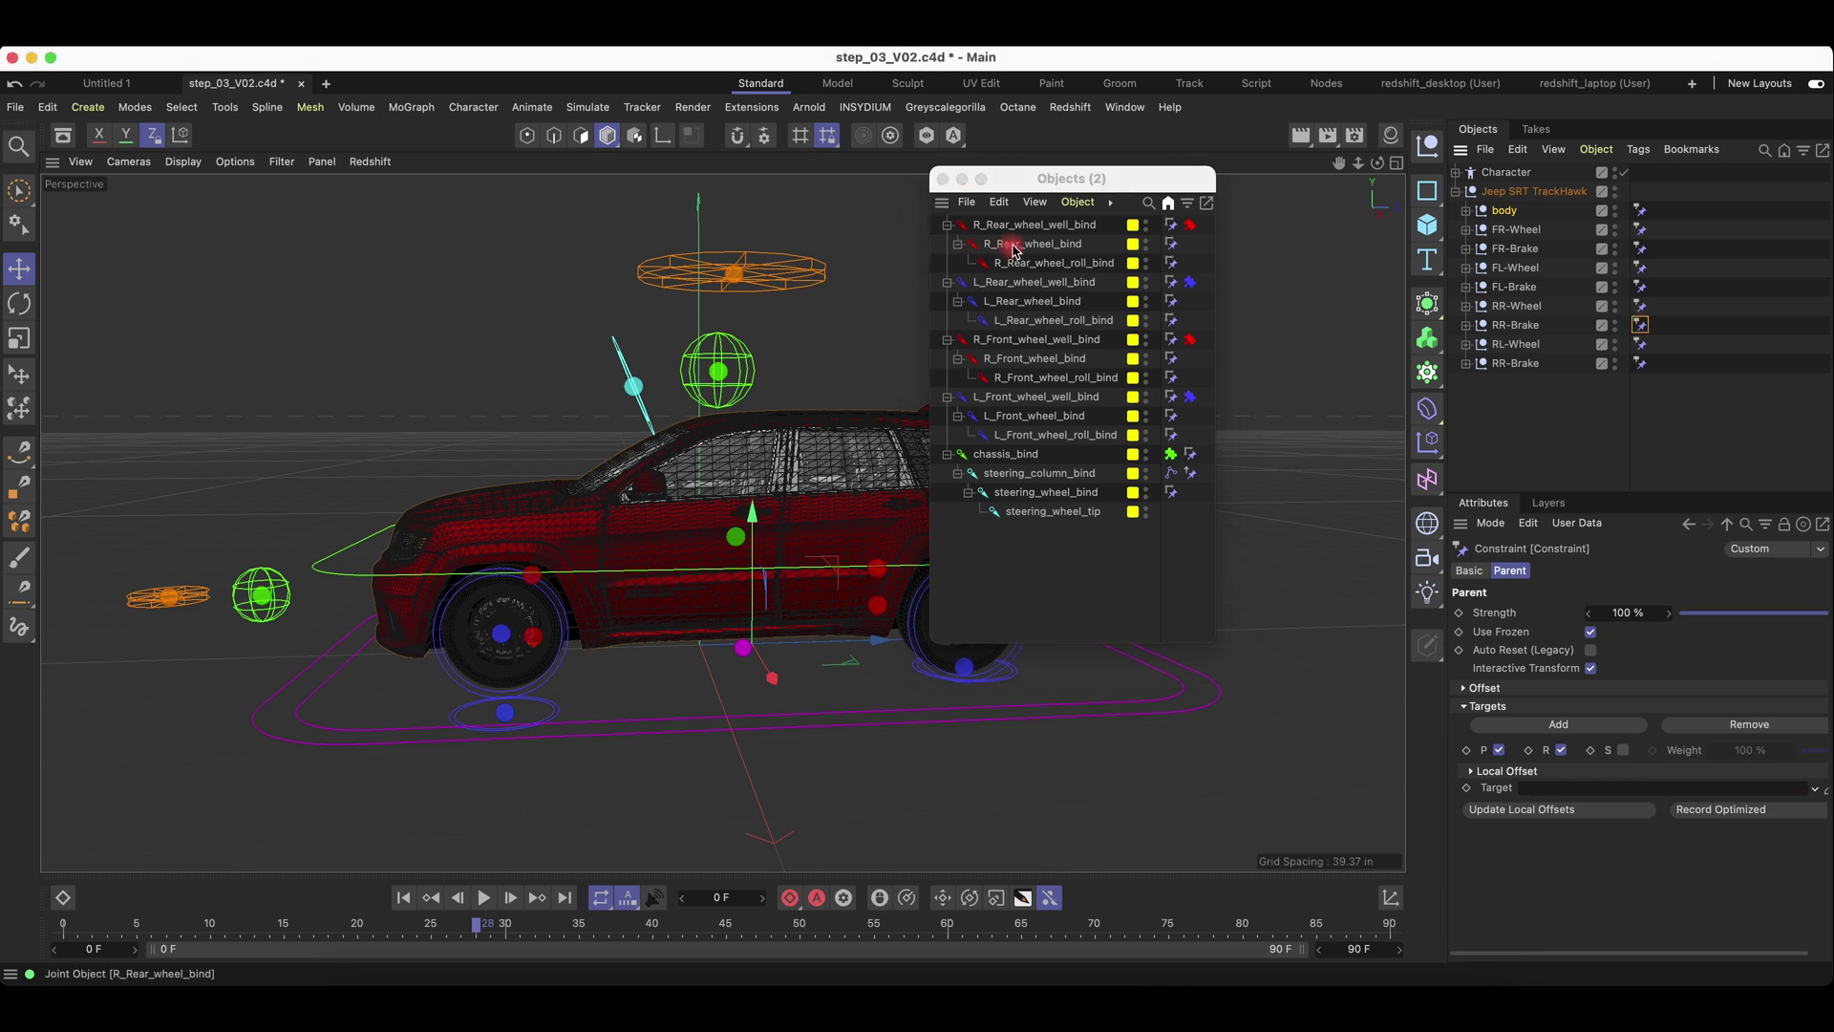
pyautogui.moveTo(1014, 250); pyautogui.dragTo(1327, 500)
pyautogui.moveTo(1602, 793); pyautogui.dragTo(1604, 794)
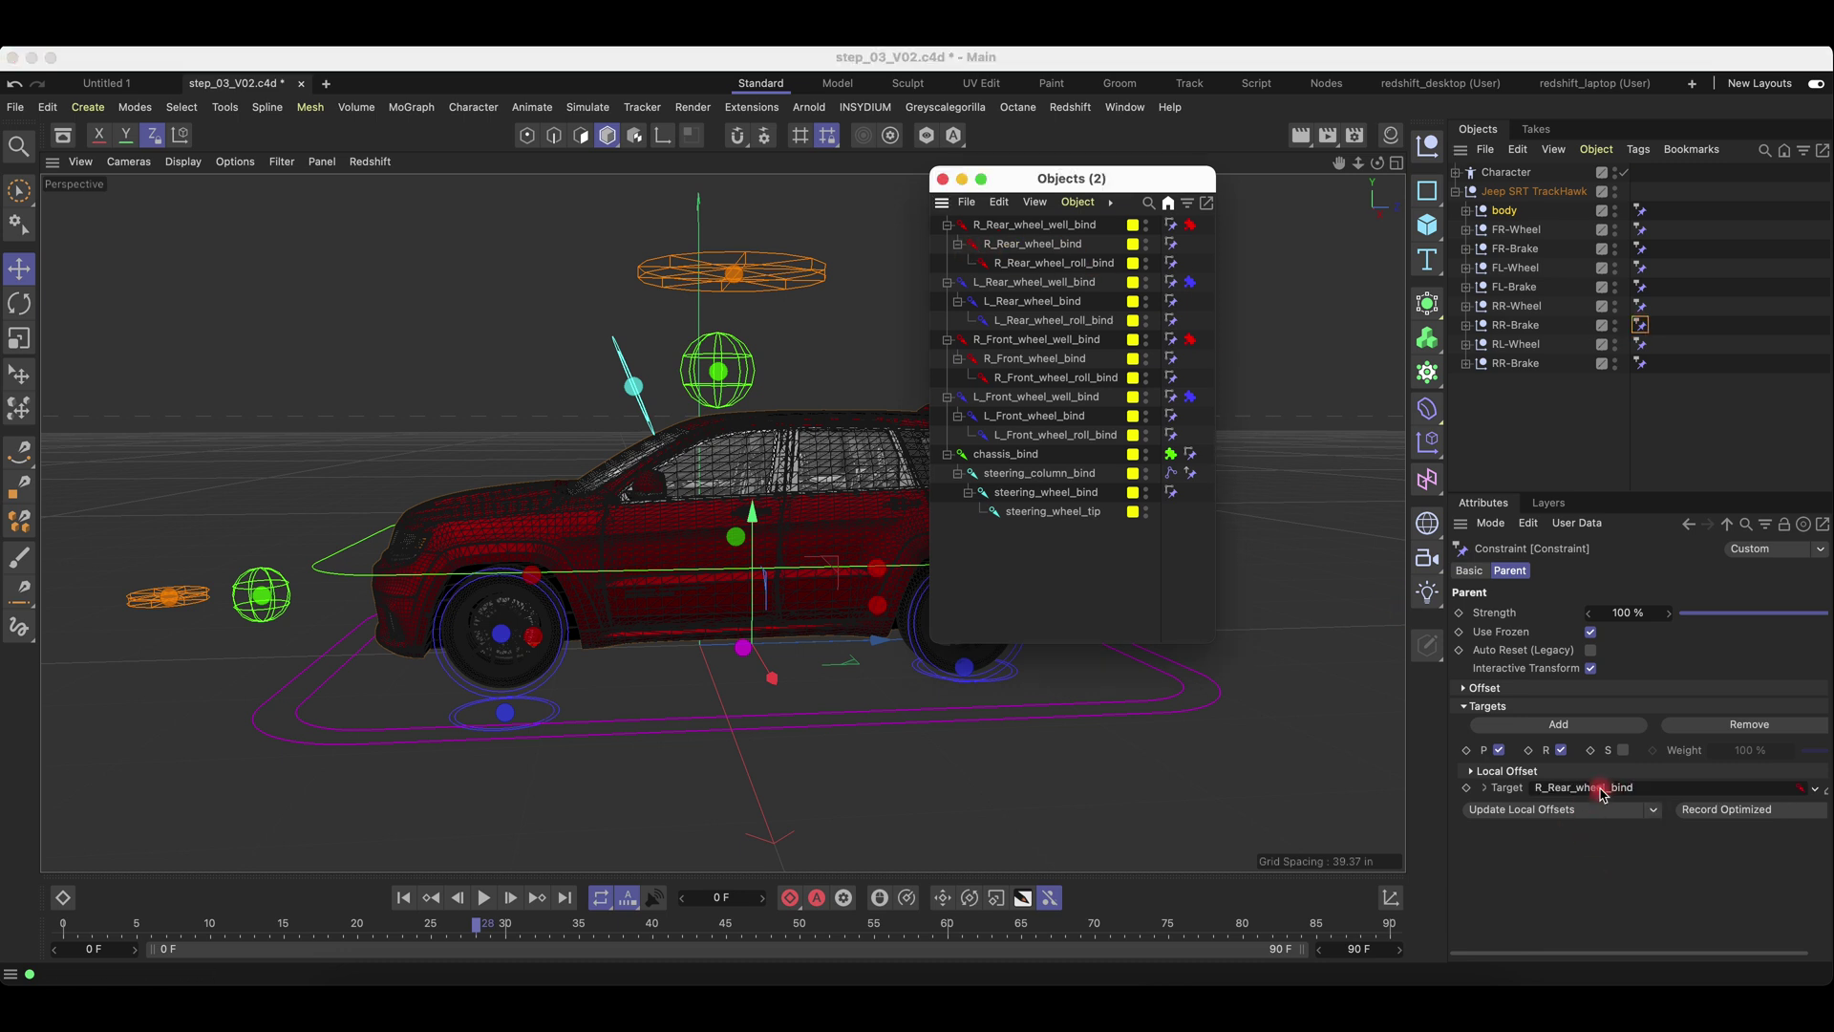
# Set the Parent constraint targets to L_Rear_wheel_roll_bind for RL-Wheel and L_Rear_wheel_bind for the last RR-Brake in the list.
pyautogui.click(1640, 346)
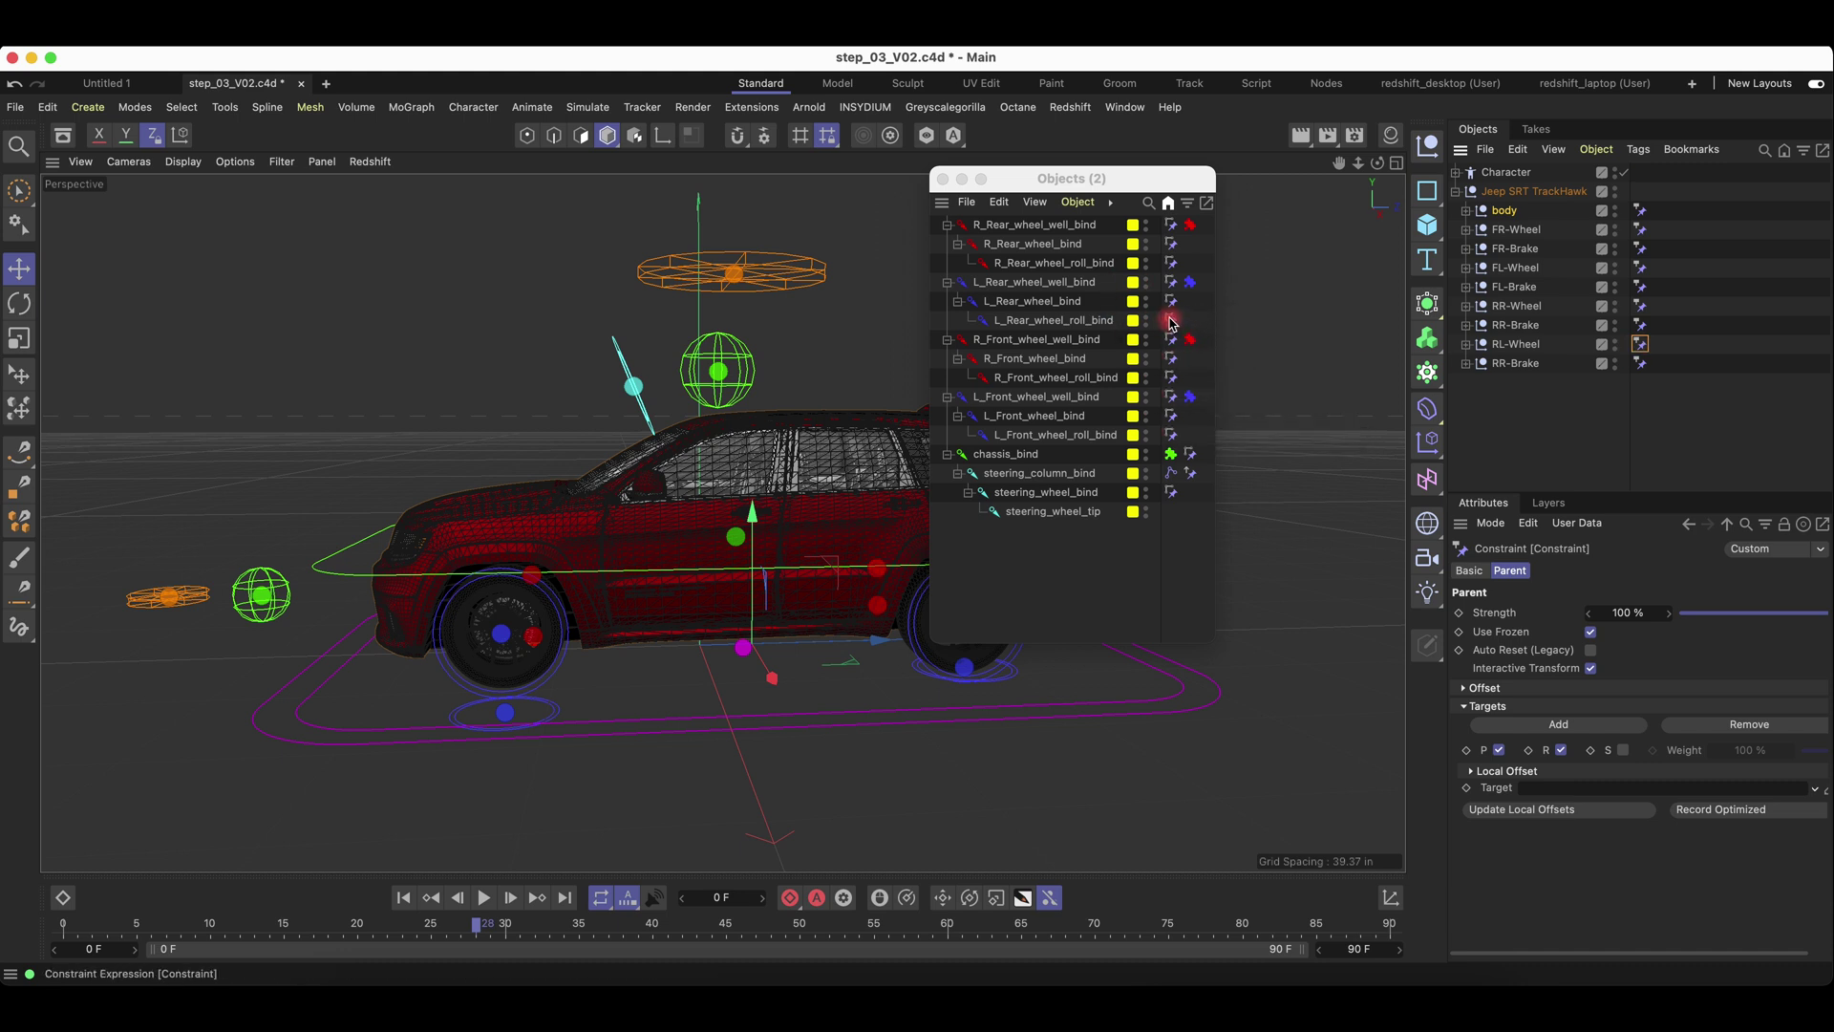
pyautogui.moveTo(1173, 325); pyautogui.dragTo(1195, 328)
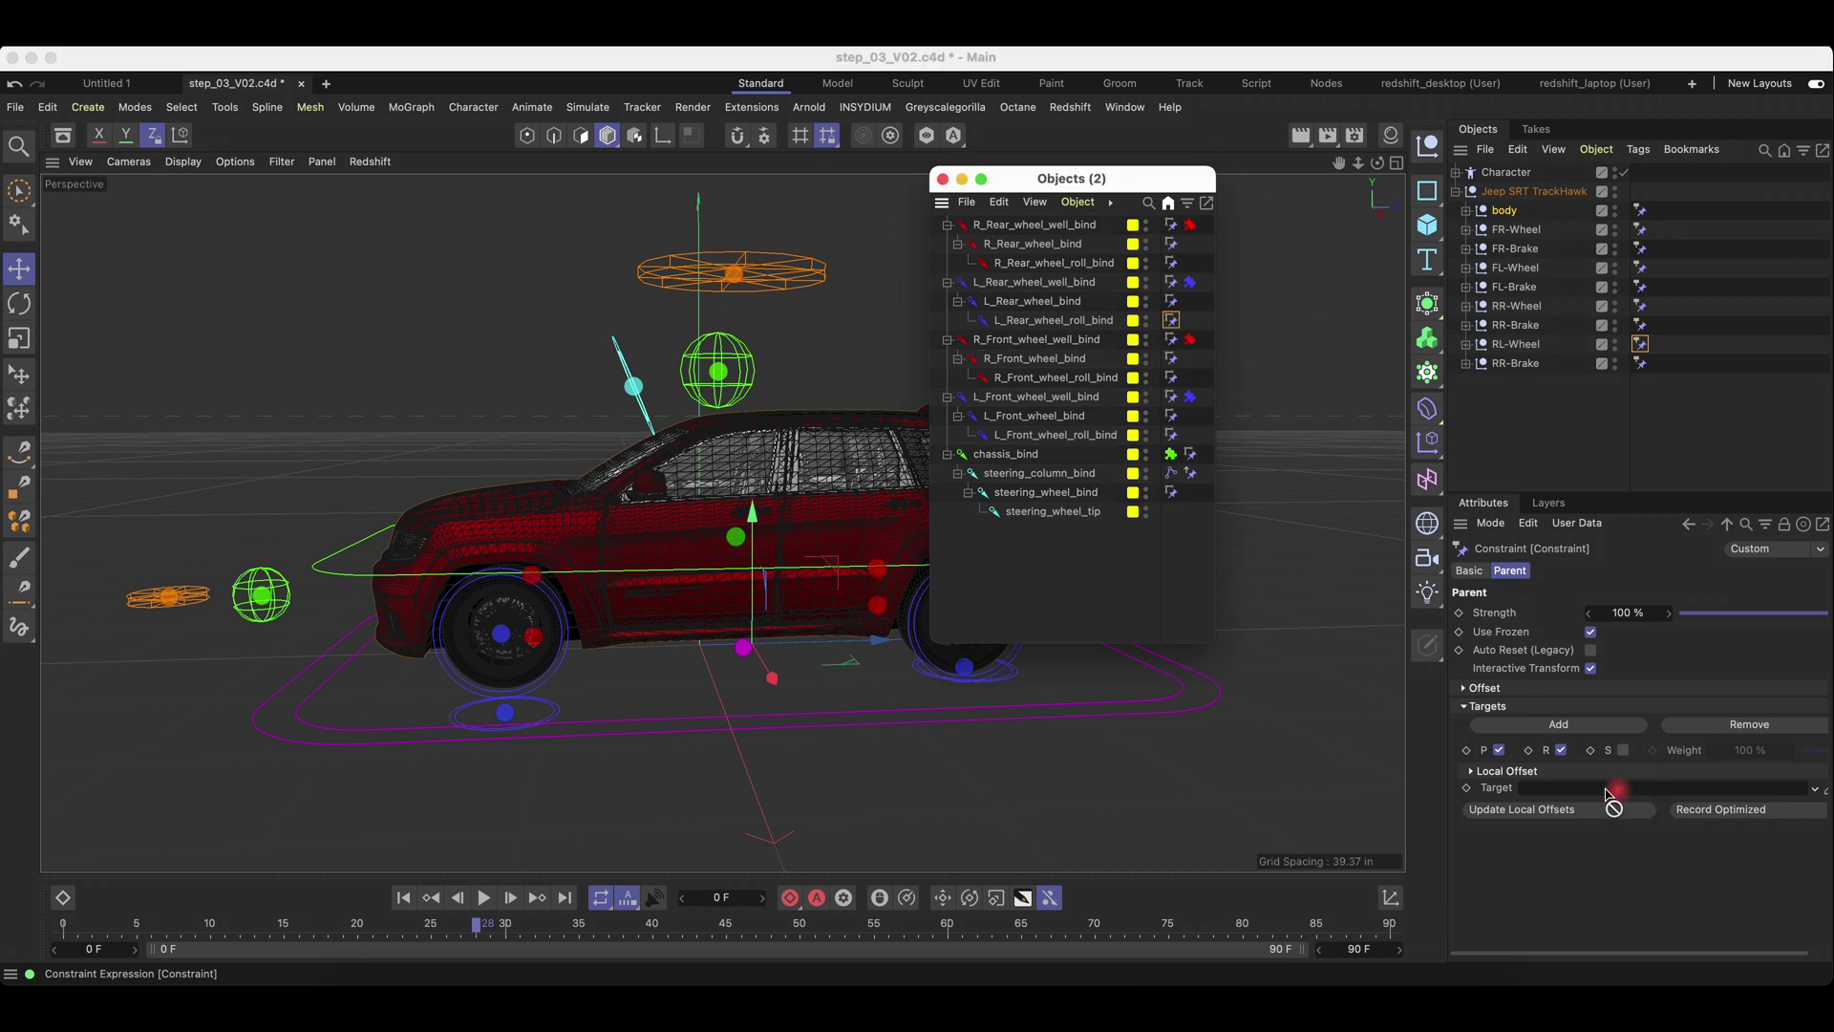
pyautogui.moveTo(1600, 791); pyautogui.dragTo(1606, 783)
pyautogui.click(1642, 365)
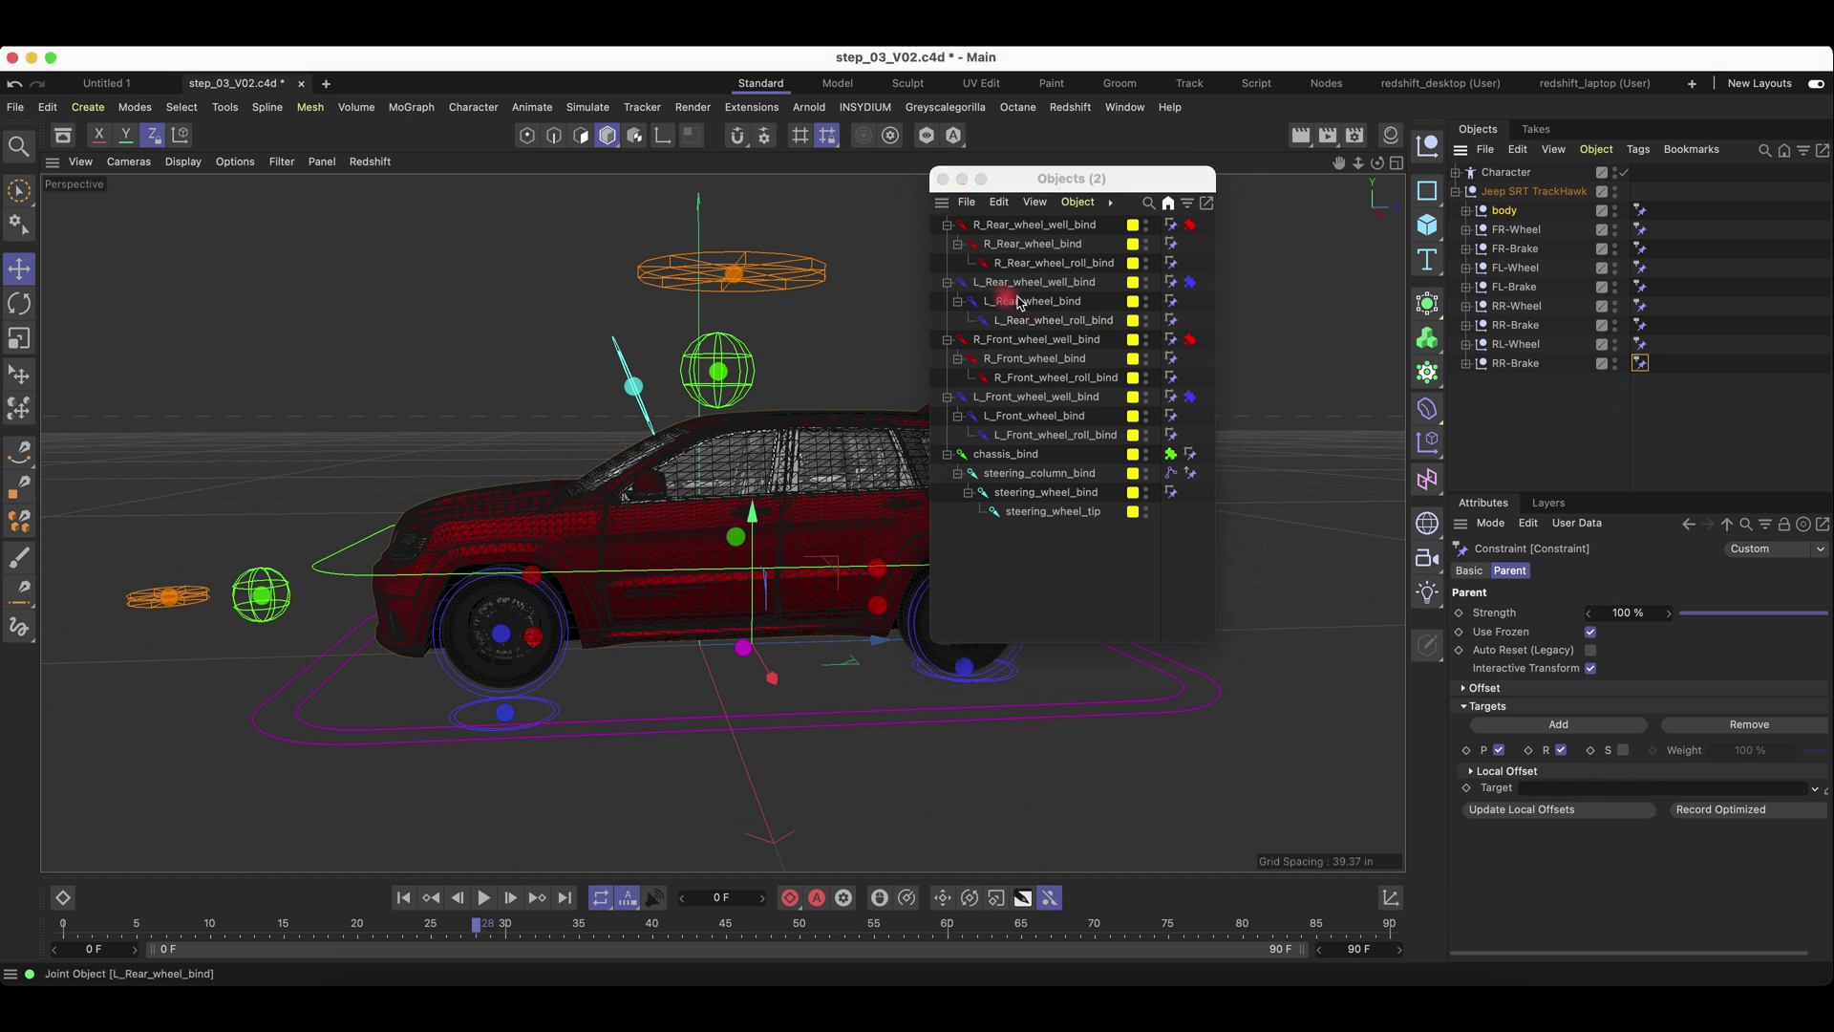
pyautogui.moveTo(1019, 303); pyautogui.dragTo(1044, 306)
pyautogui.moveTo(1560, 787); pyautogui.dragTo(1558, 788)
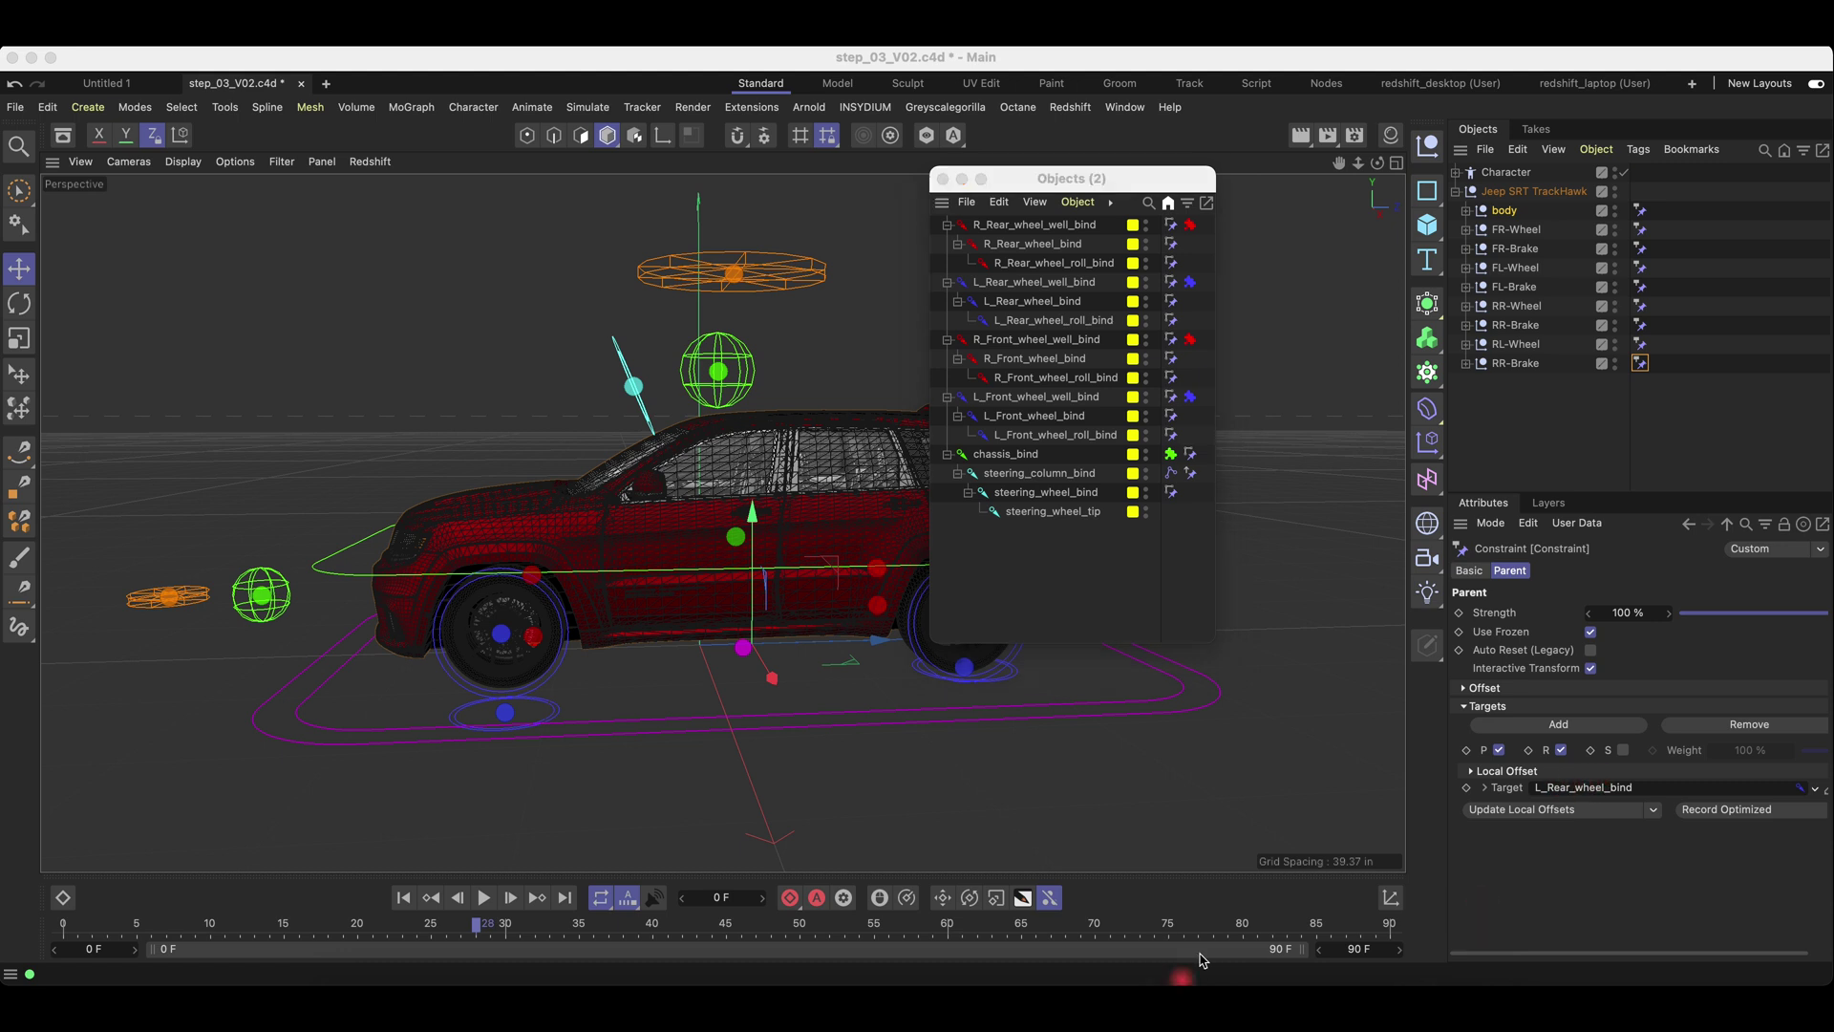
# Set the Character's Object Manager display to Components.
pyautogui.click(1471, 174)
pyautogui.click(1658, 734)
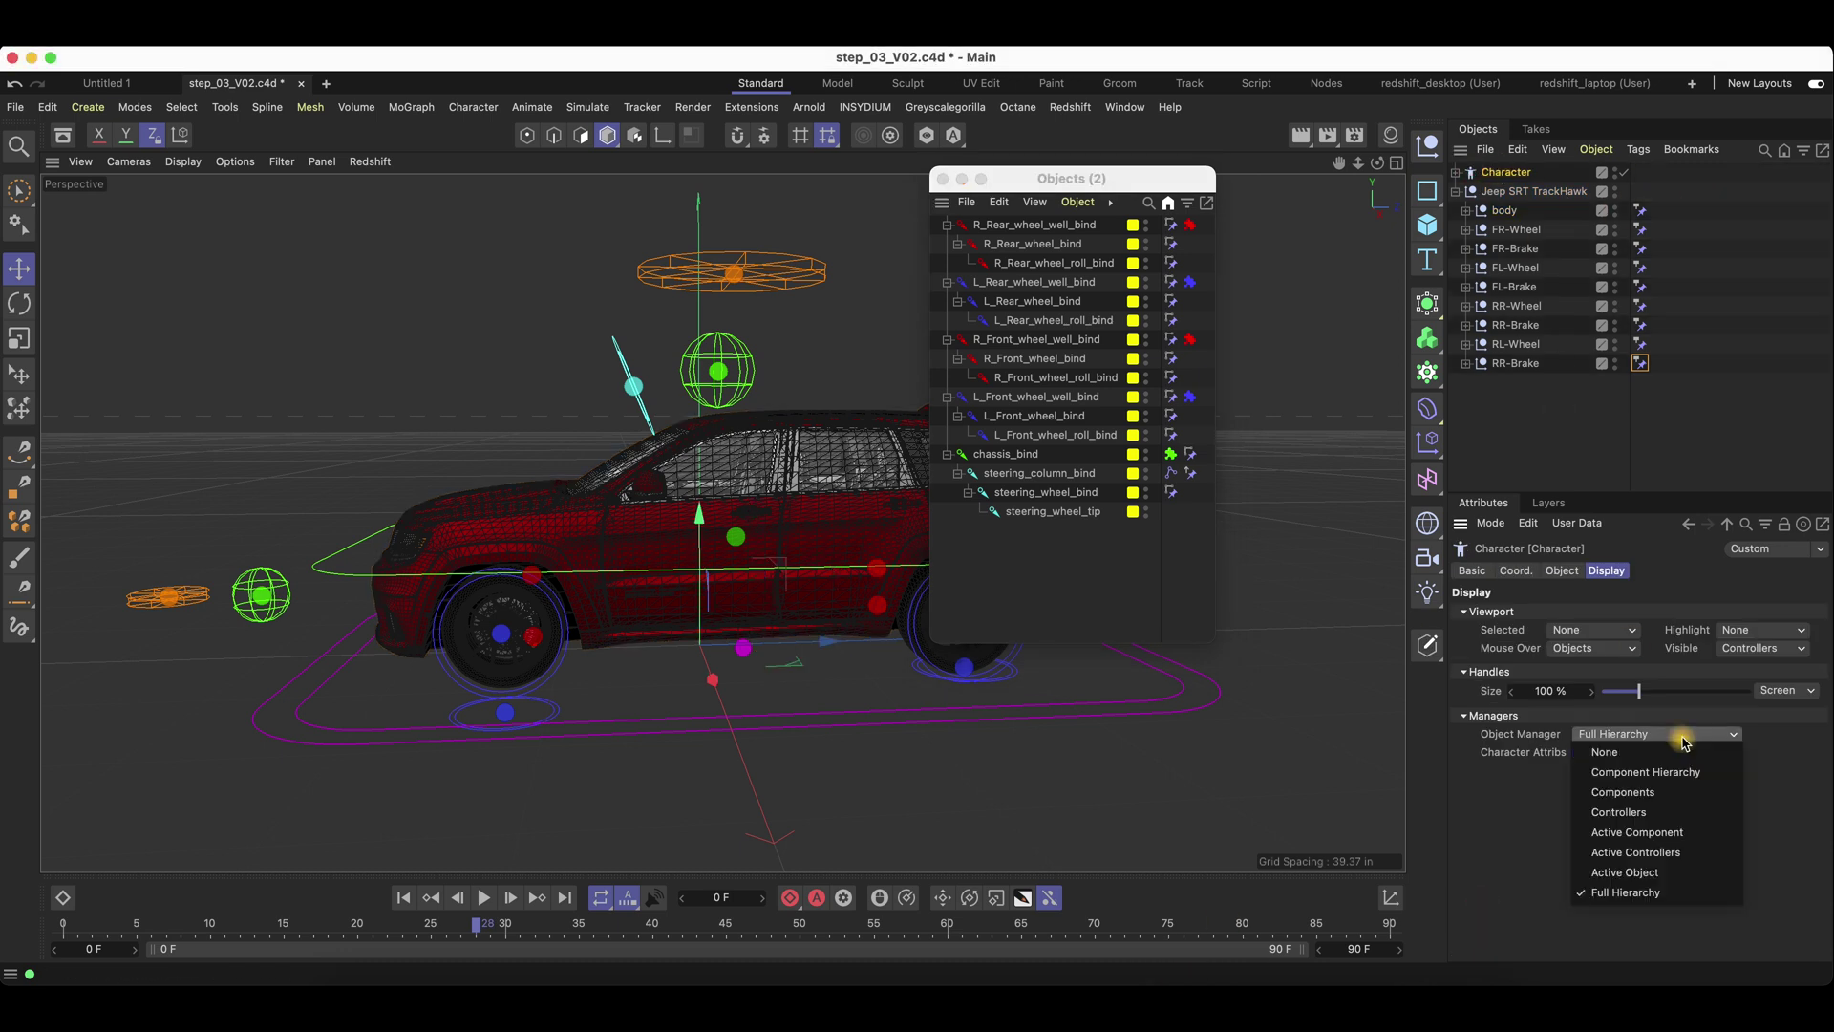
pyautogui.click(1671, 801)
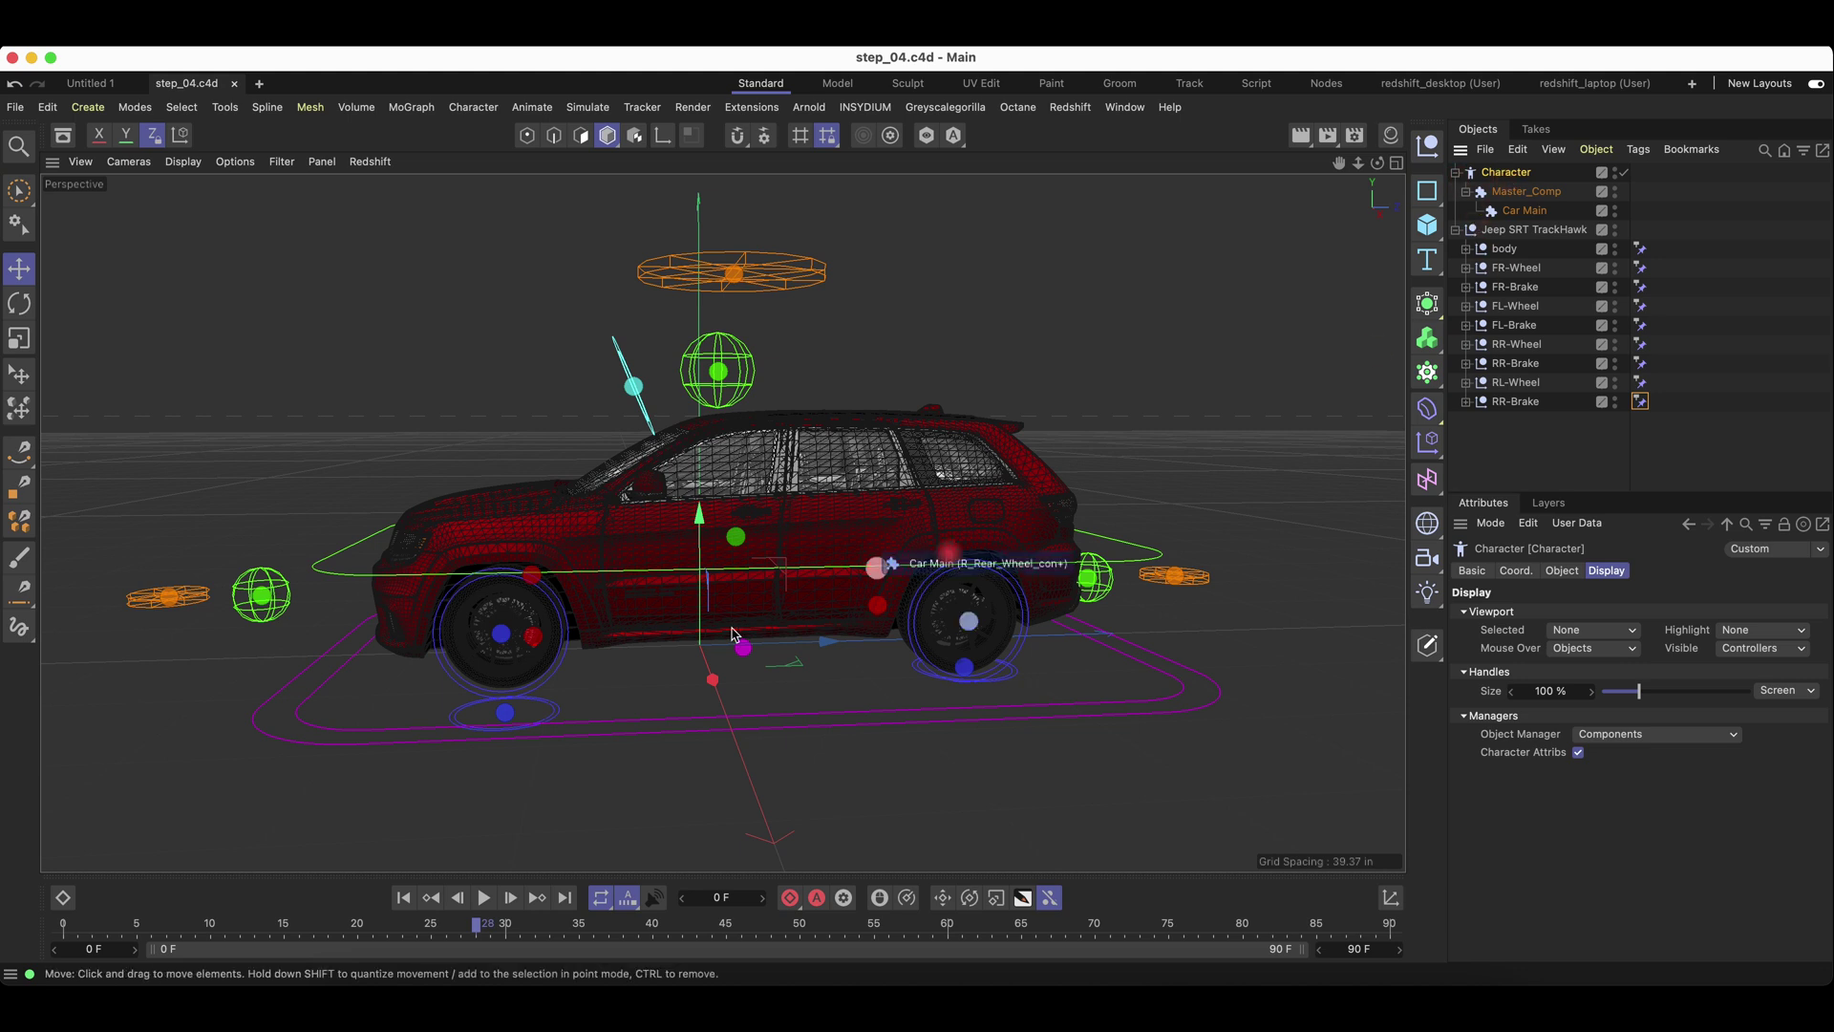
# Switch the Character to Animate mode and select its Car Main component.
pyautogui.keyDown('alt'); pyautogui.moveTo(614, 644); pyautogui.dragTo(803, 637); pyautogui.keyUp('alt')
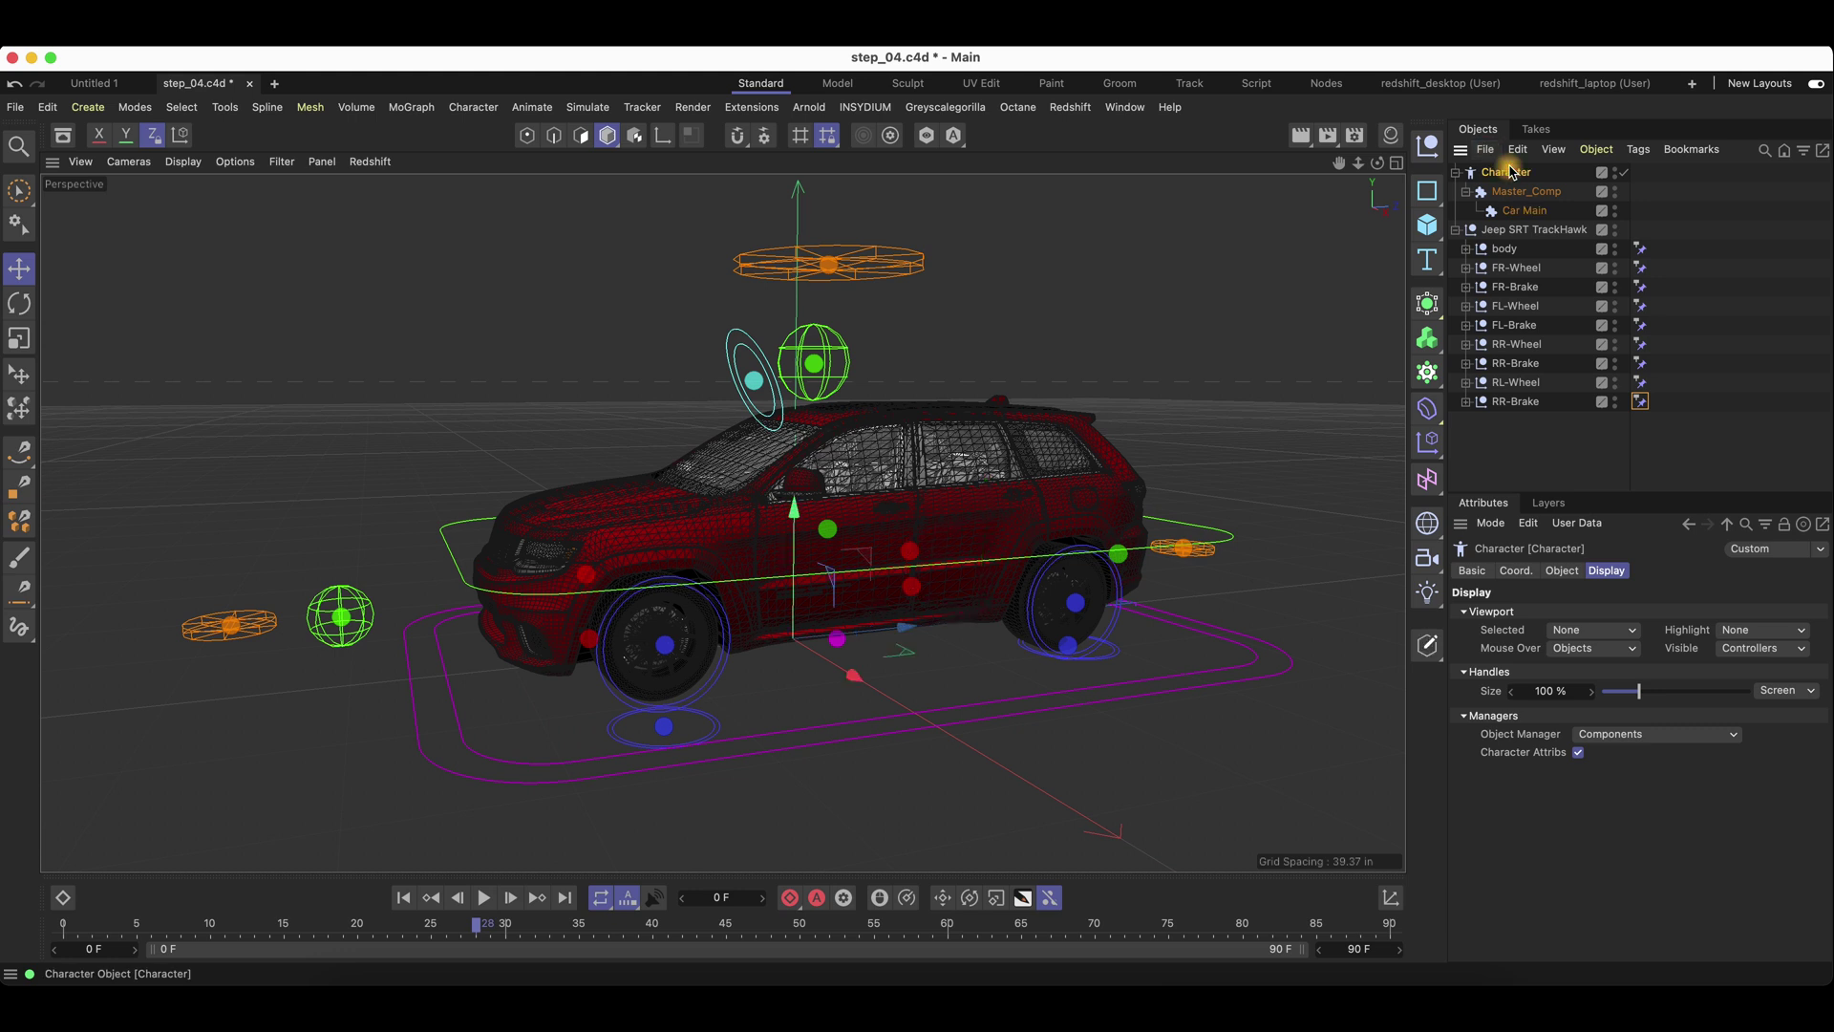
pyautogui.click(1549, 572)
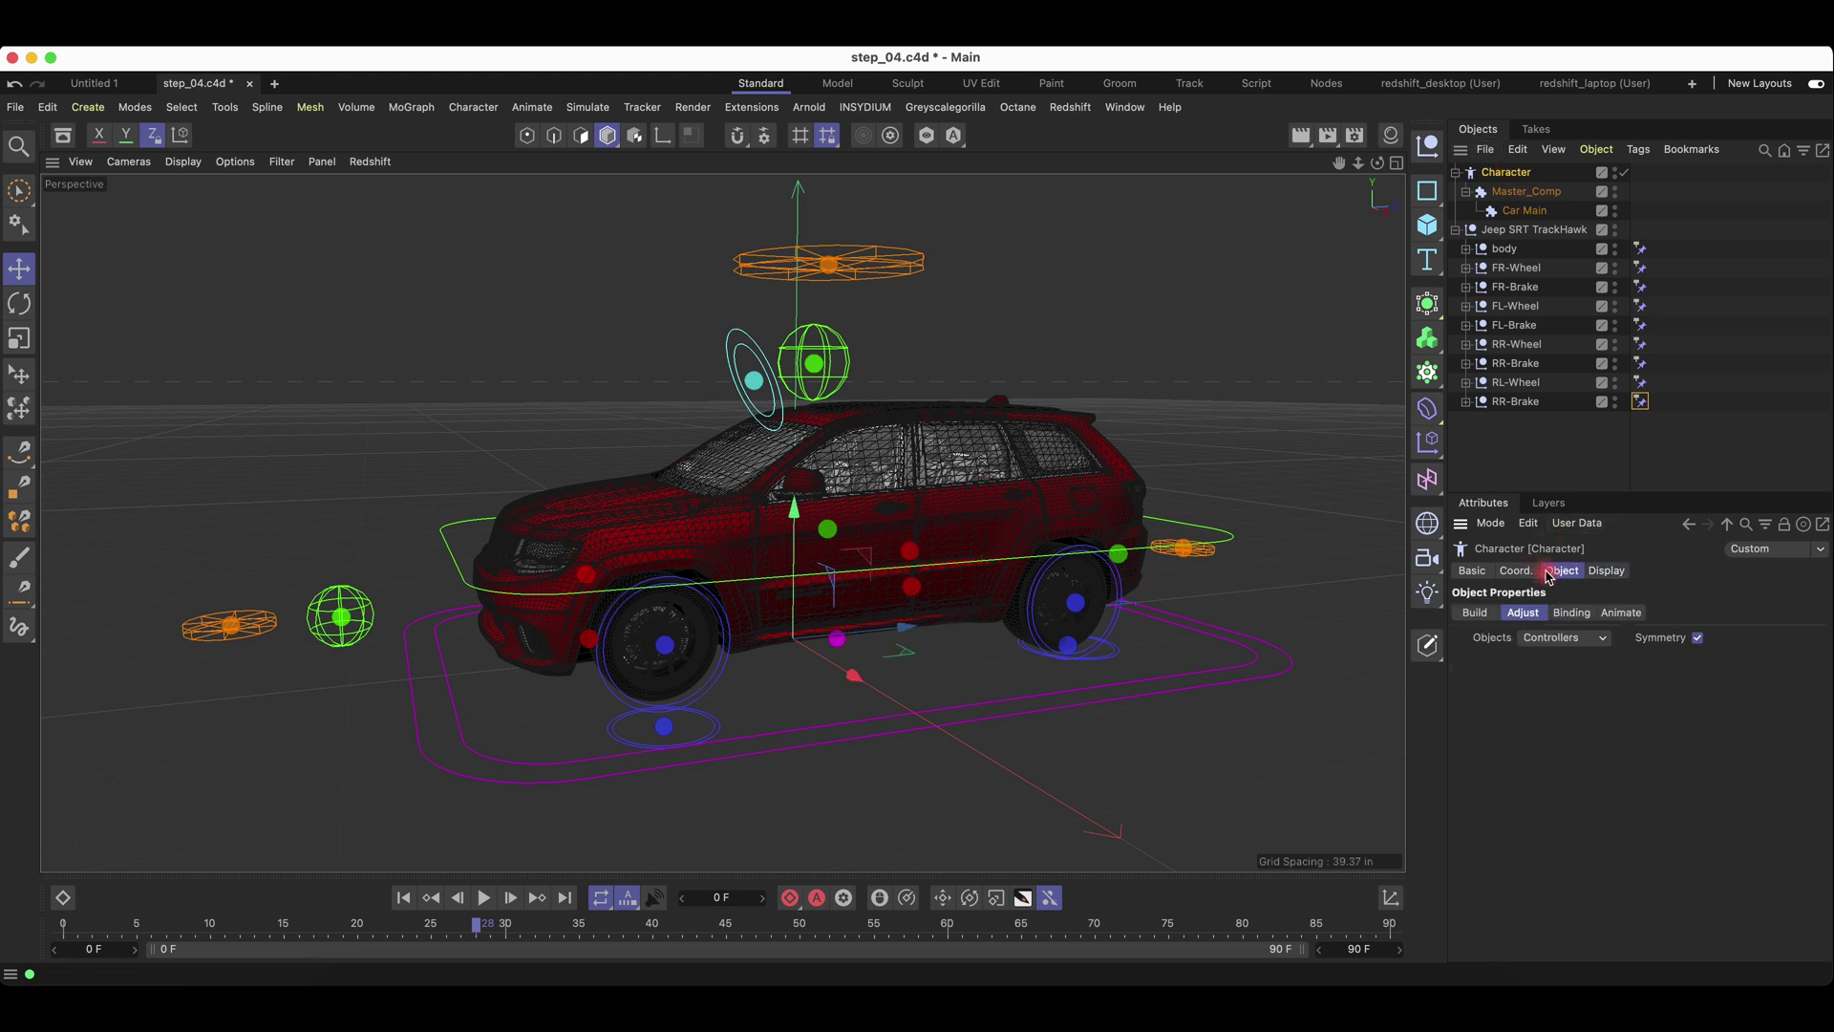
pyautogui.click(1615, 613)
pyautogui.click(1534, 193)
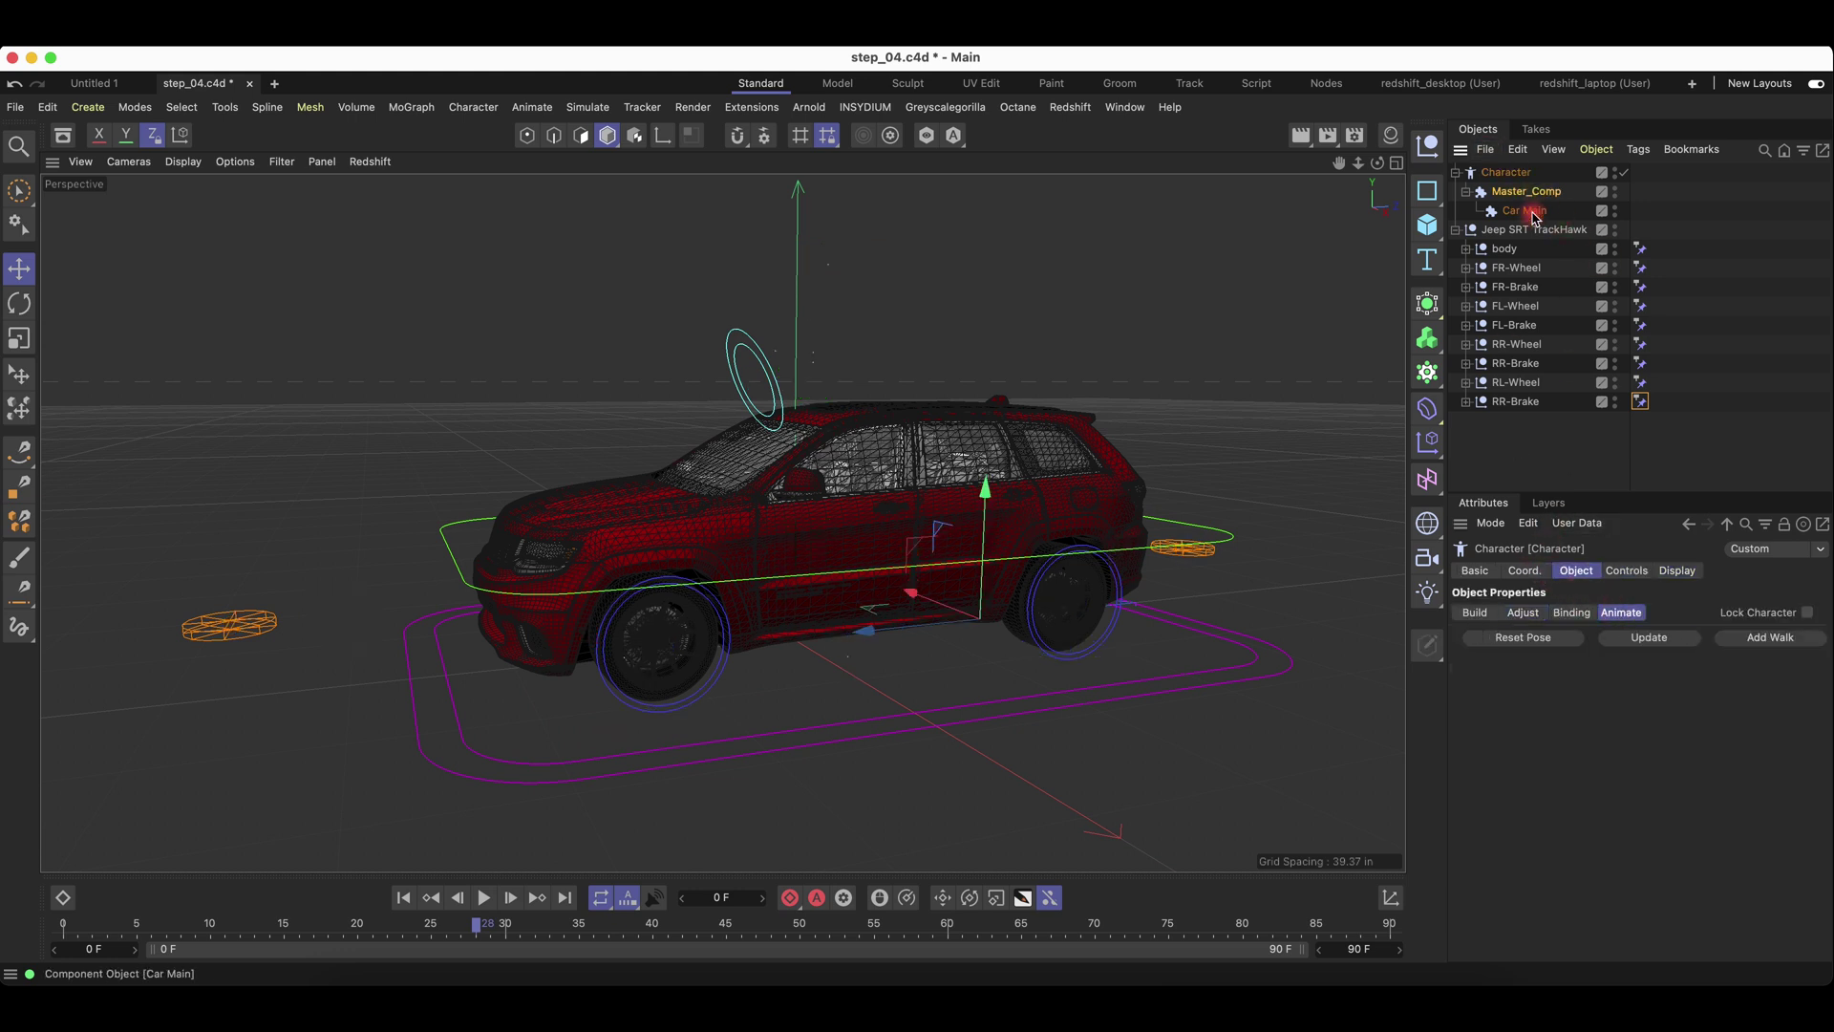
pyautogui.click(1528, 210)
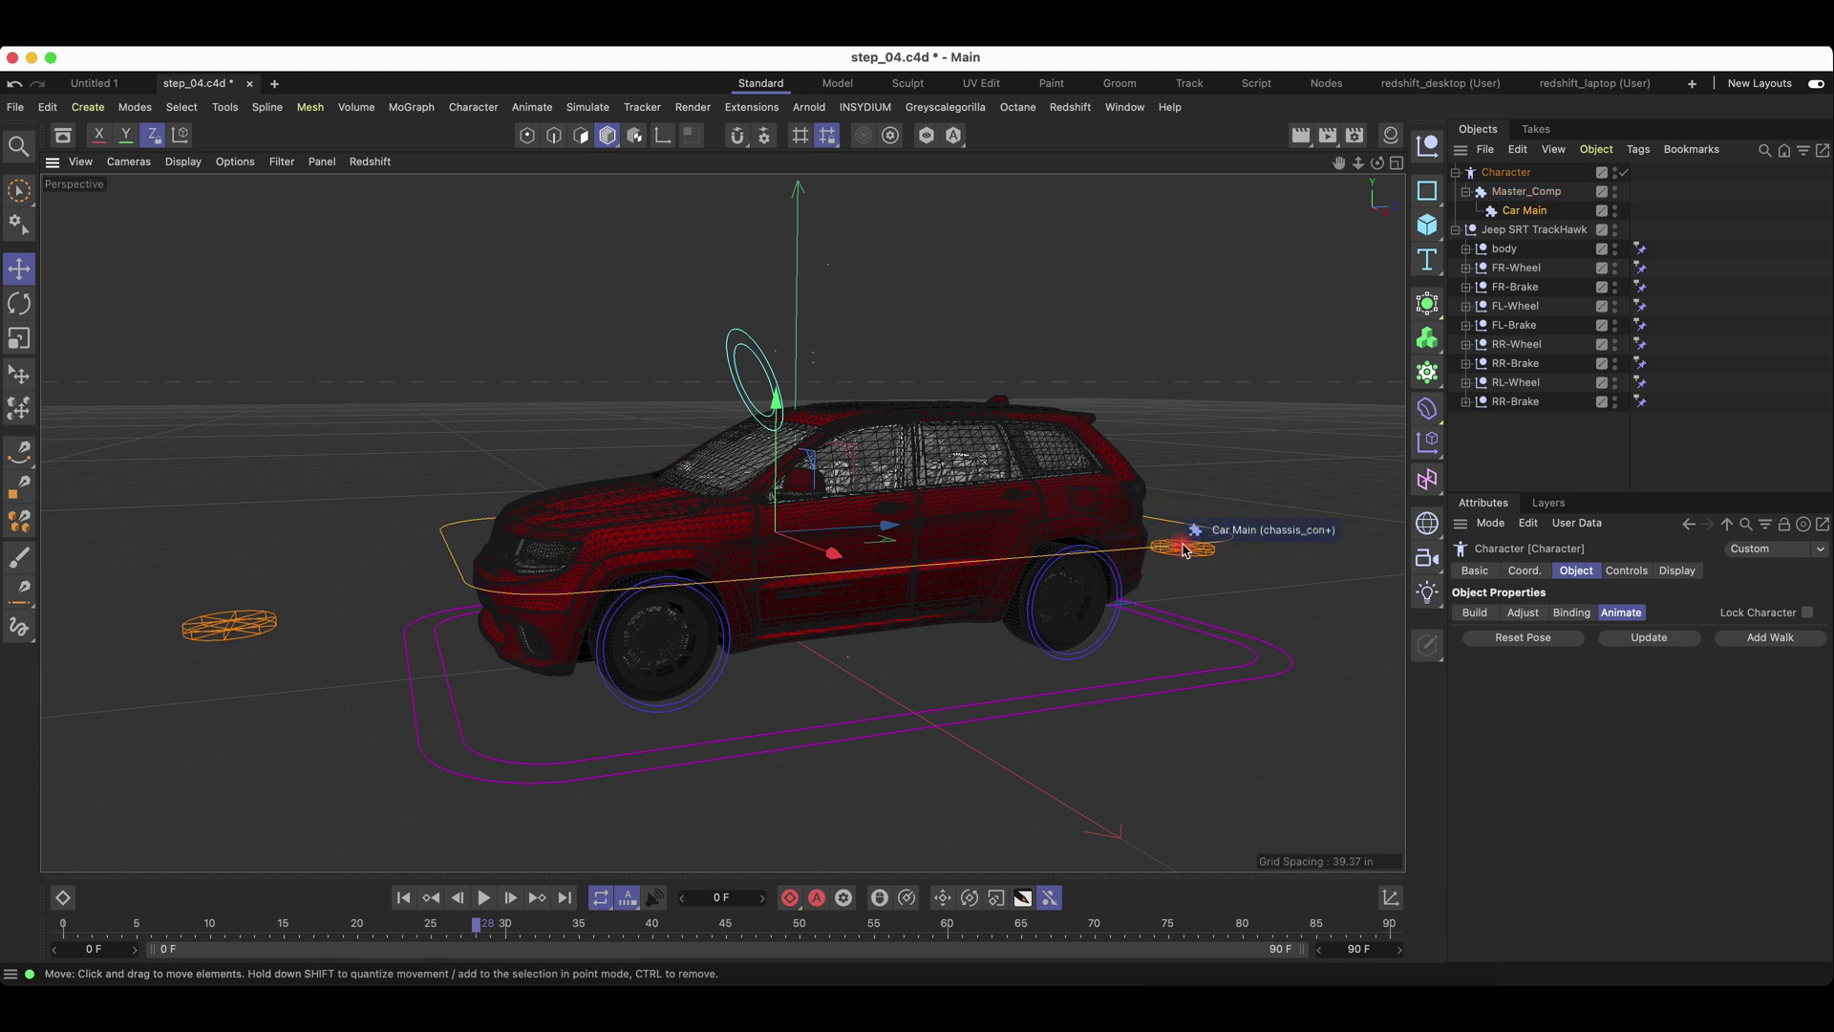
# Try moving the front pivot controller and the rear pivot controller to tilt the car, undoing the moves.
pyautogui.keyDown('alt'); pyautogui.moveTo(1331, 307); pyautogui.dragTo(966, 516); pyautogui.keyUp('alt')
pyautogui.scroll(-2, 1084, 485)
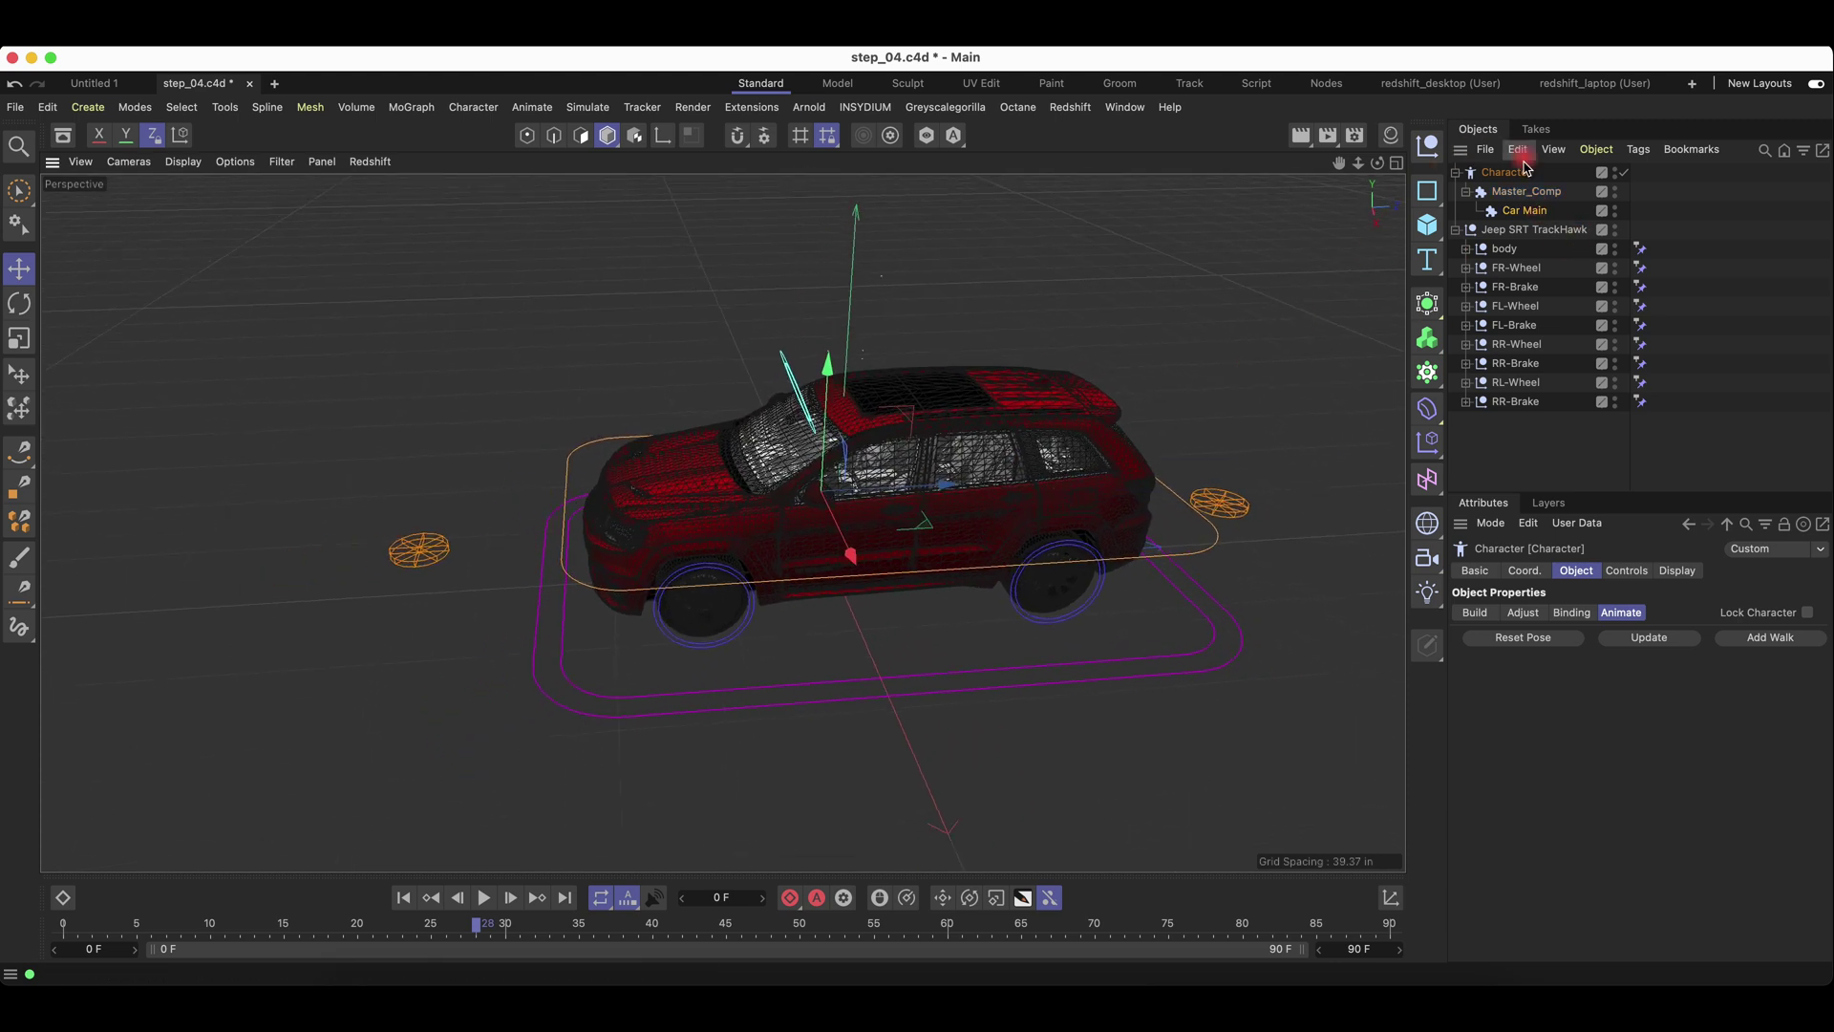
pyautogui.click(1526, 191)
pyautogui.click(439, 562)
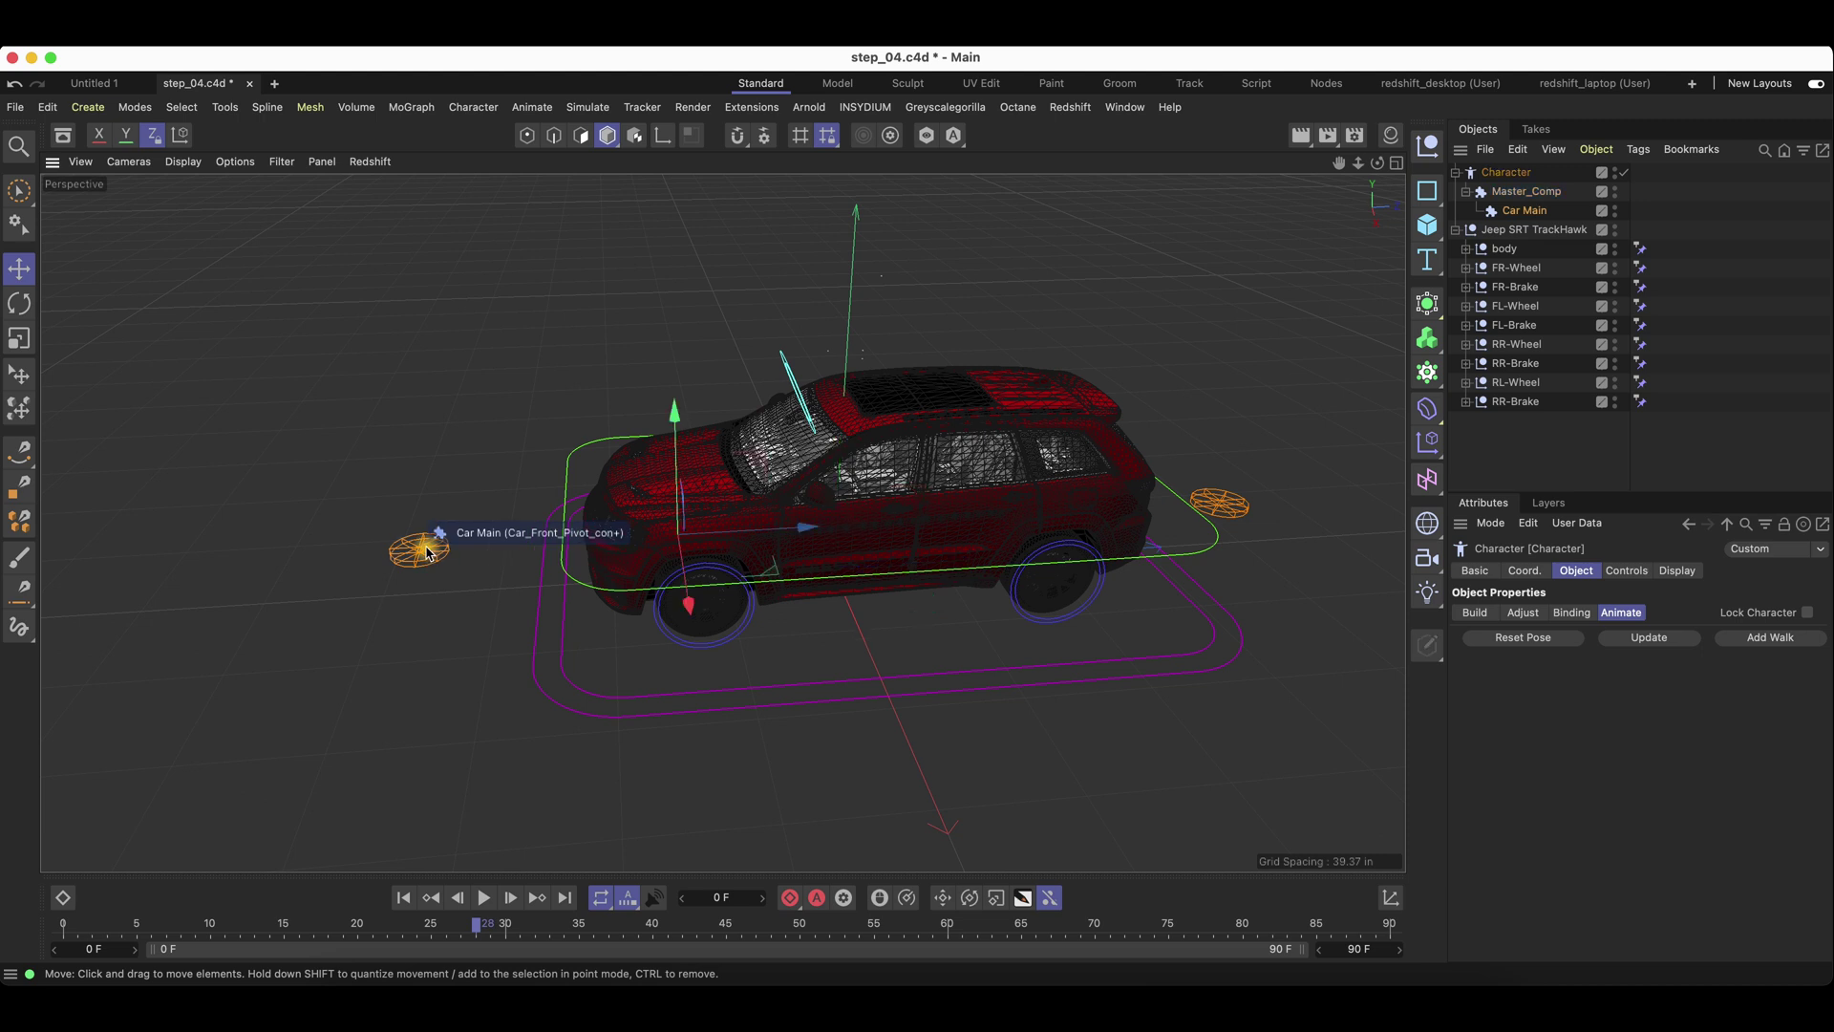
pyautogui.moveTo(690, 598); pyautogui.dragTo(678, 525)
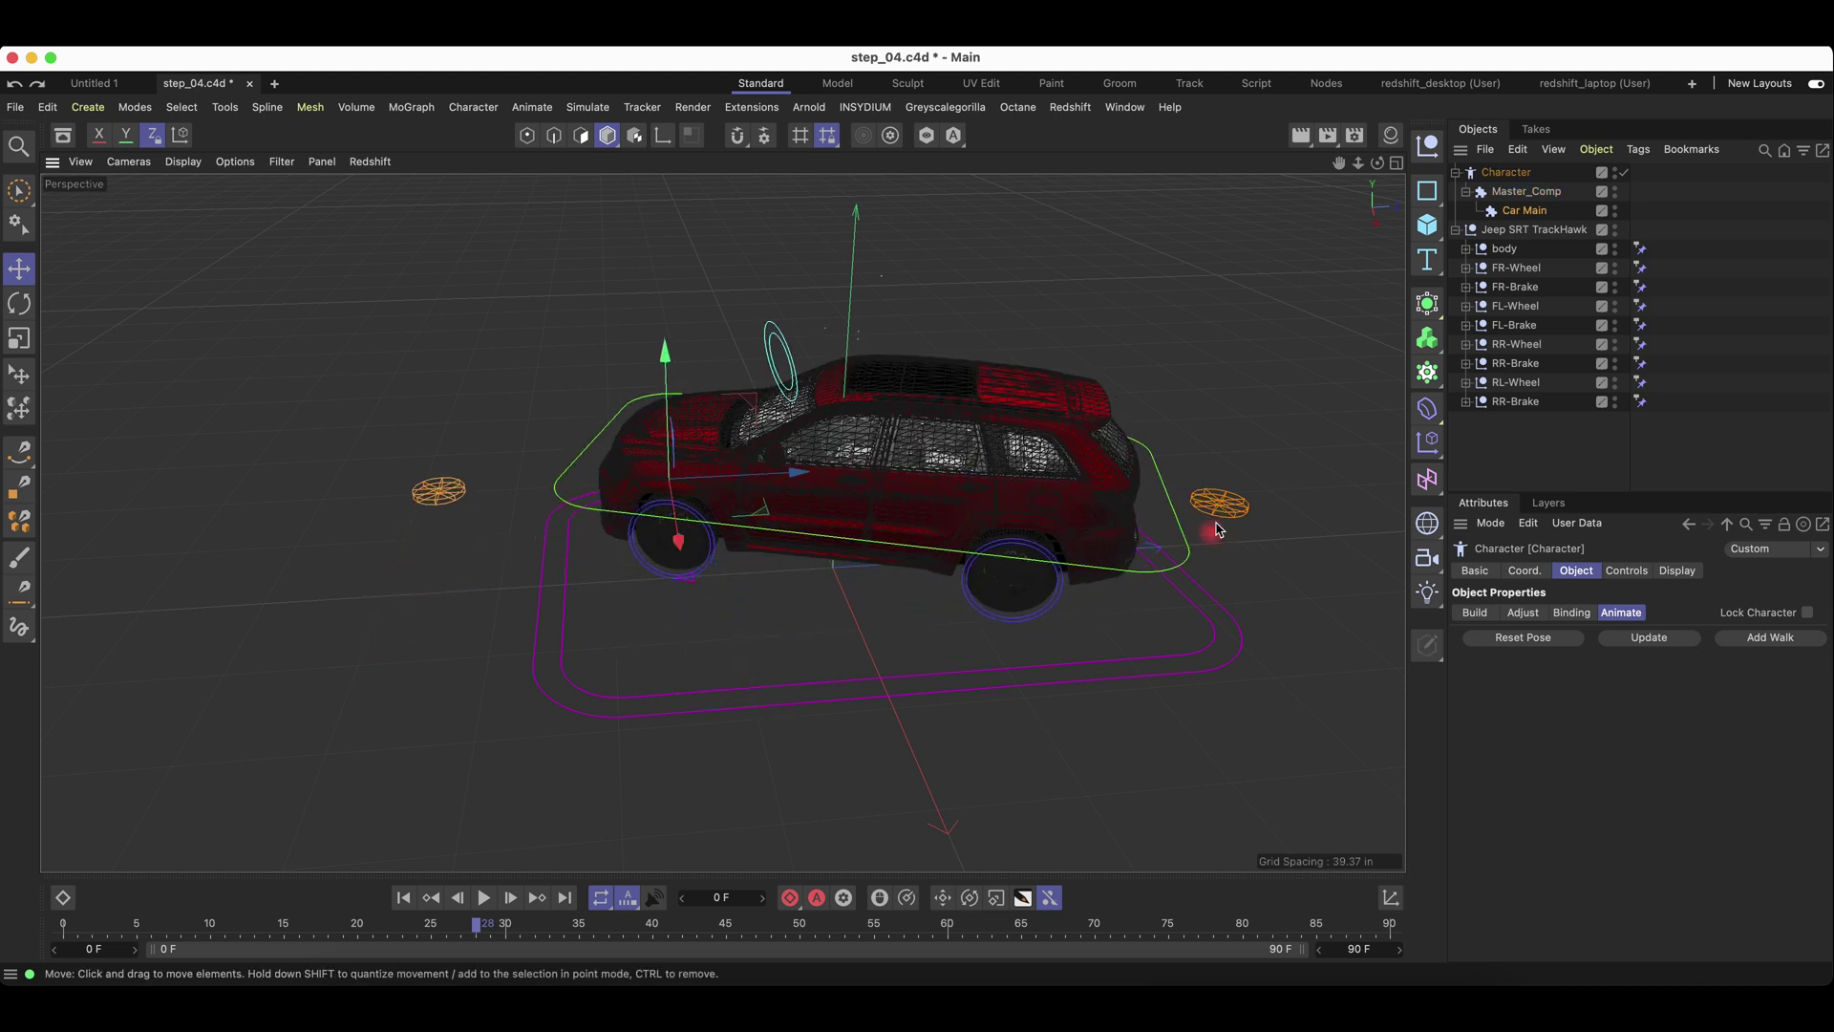
pyautogui.press('super+z')
pyautogui.click(1231, 499)
pyautogui.moveTo(1070, 580); pyautogui.dragTo(937, 519)
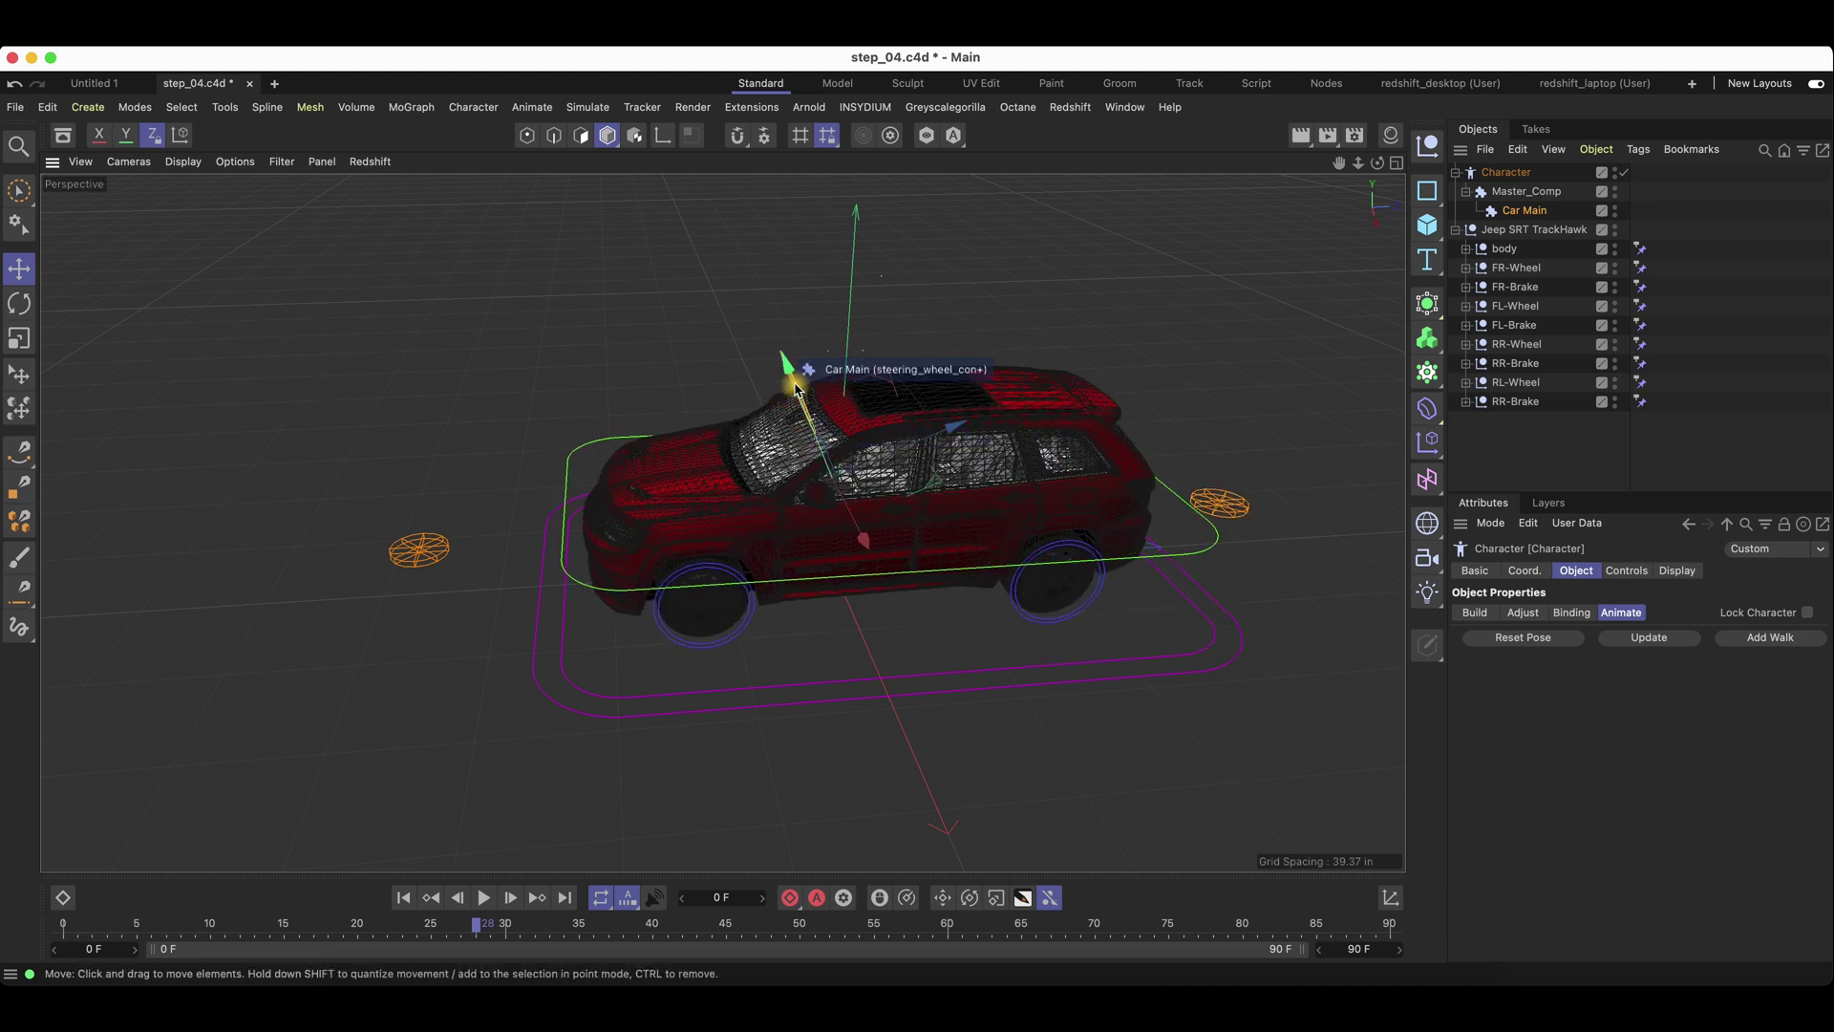
# Try turning the front wheels by rotating the steering wheel controller above the car, and undo the rotation.
pyautogui.click(881, 585)
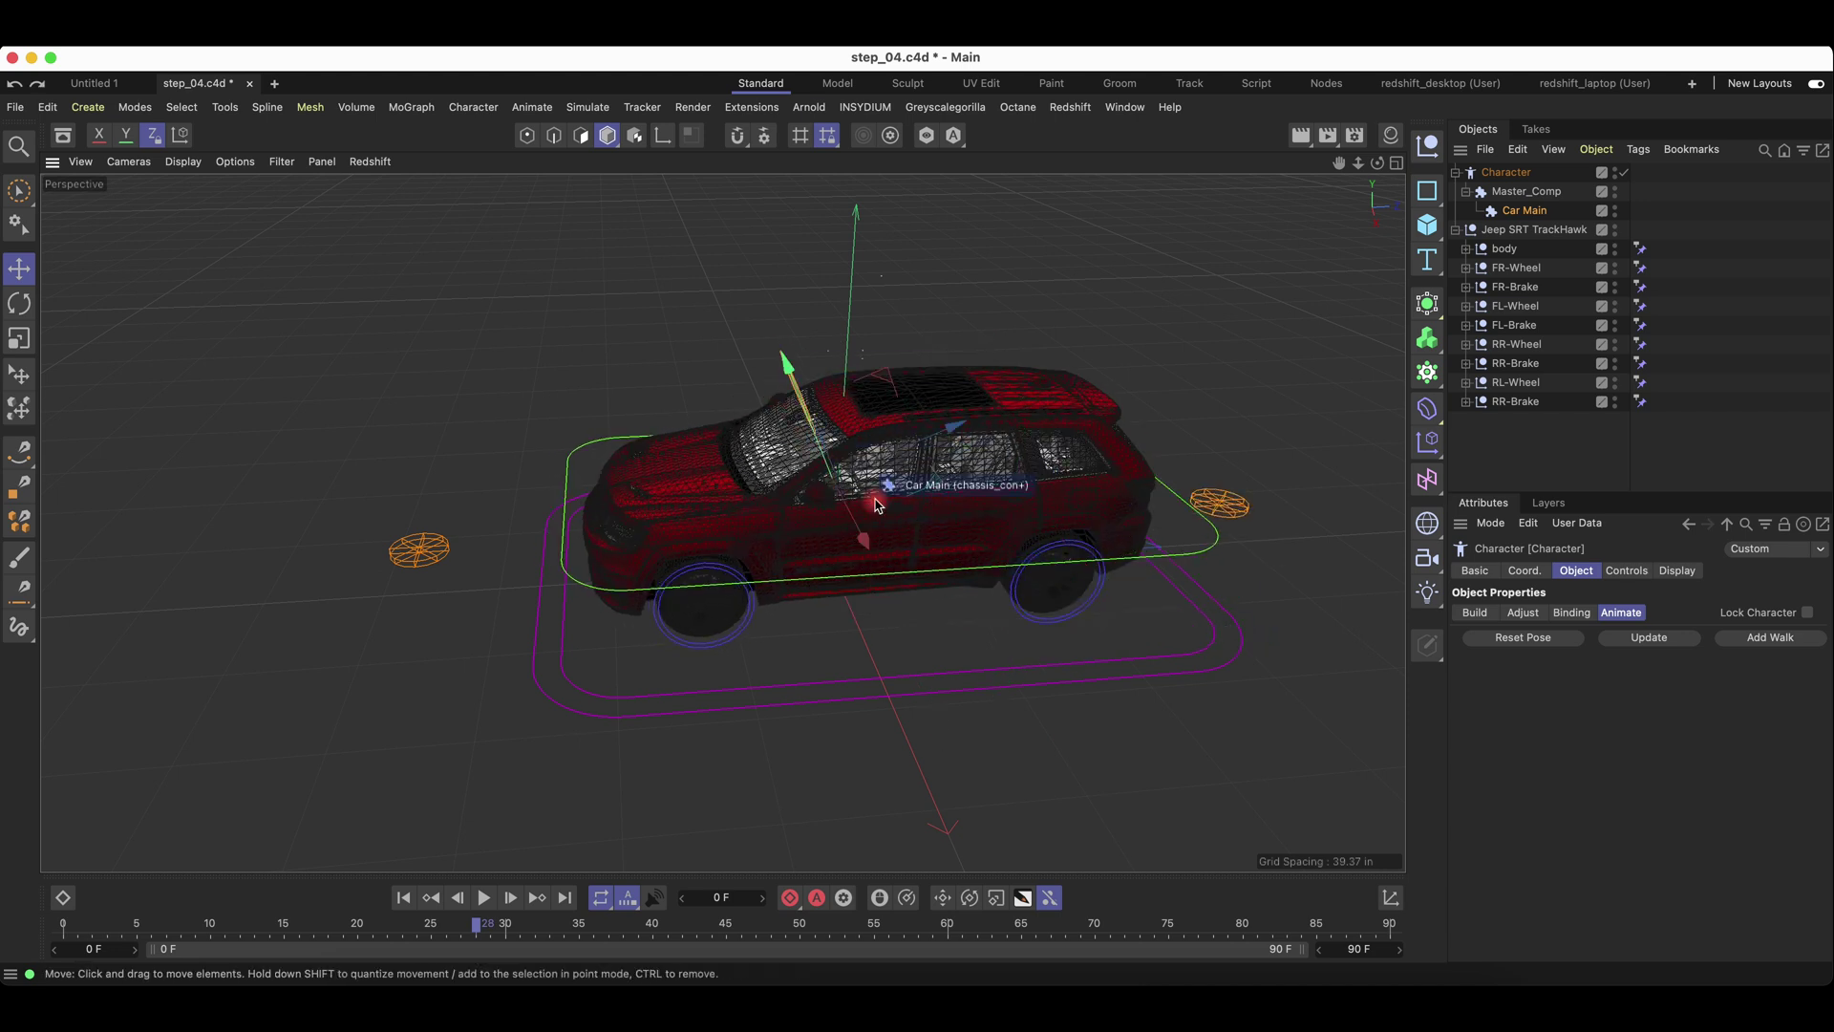
pyautogui.scroll(6, 783, 466)
pyautogui.scroll(-2, 783, 466)
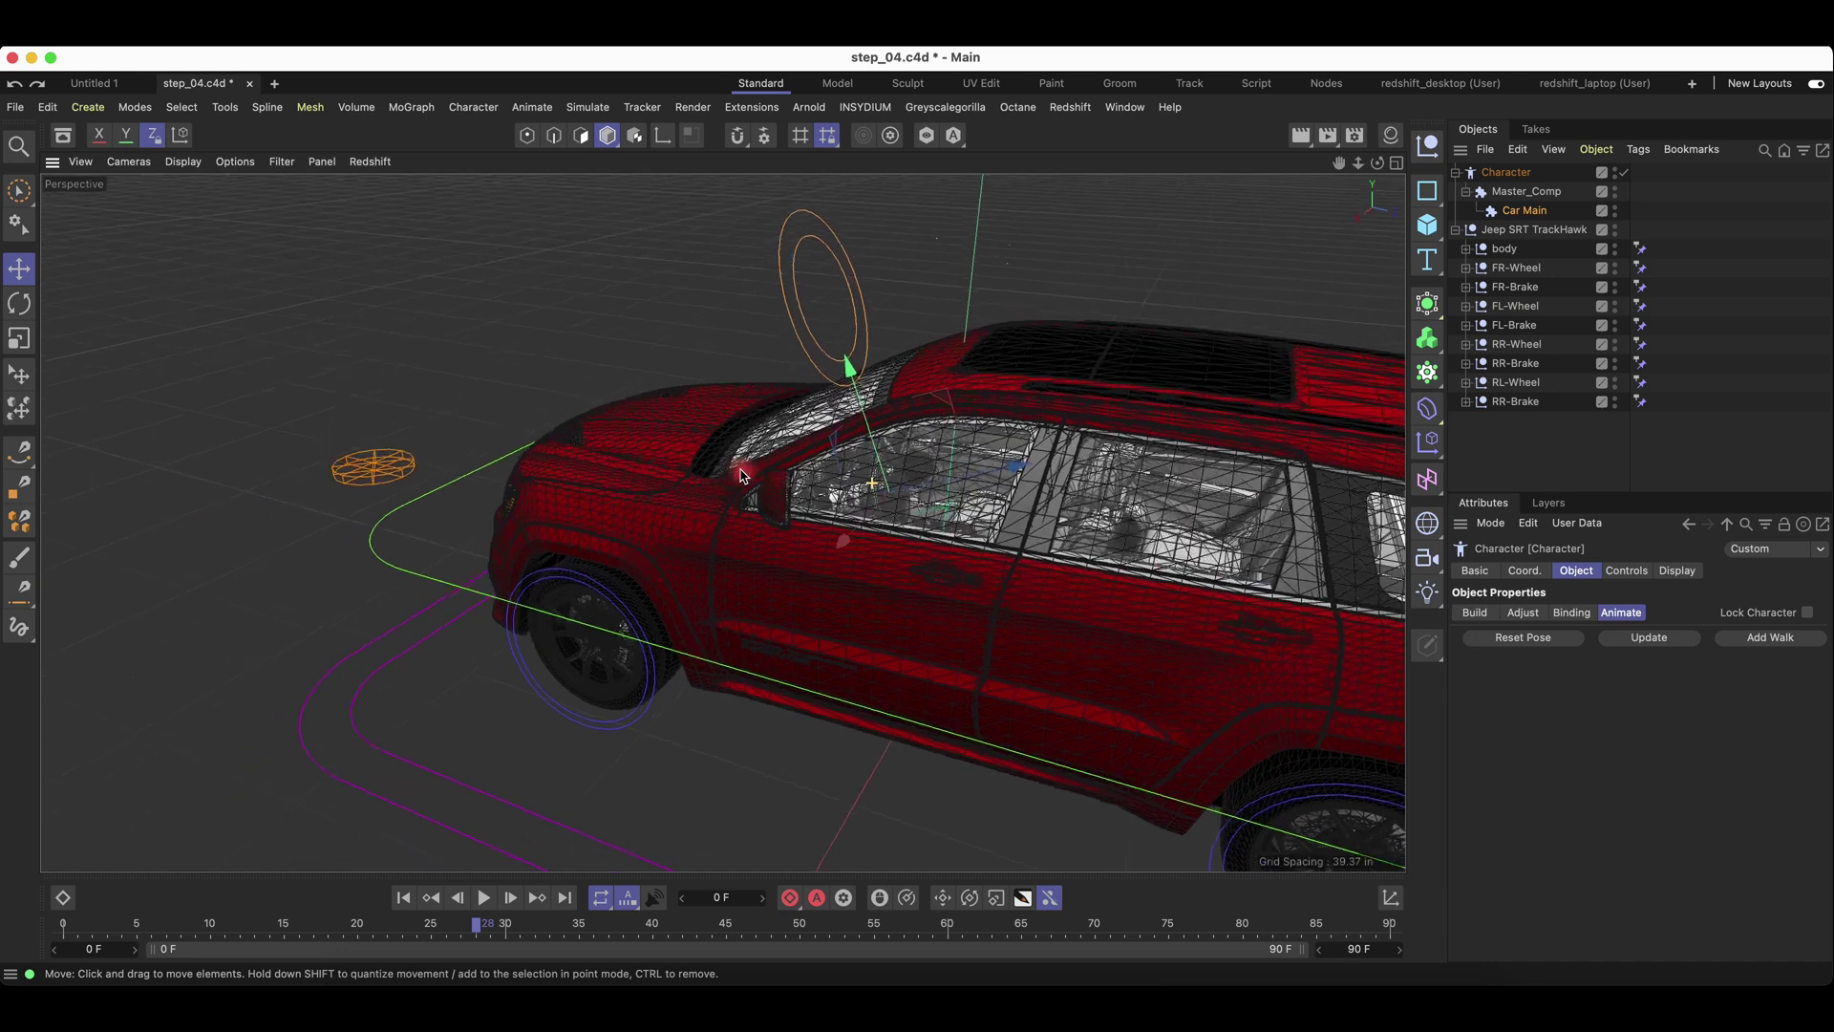
pyautogui.moveTo(859, 430); pyautogui.dragTo(800, 227)
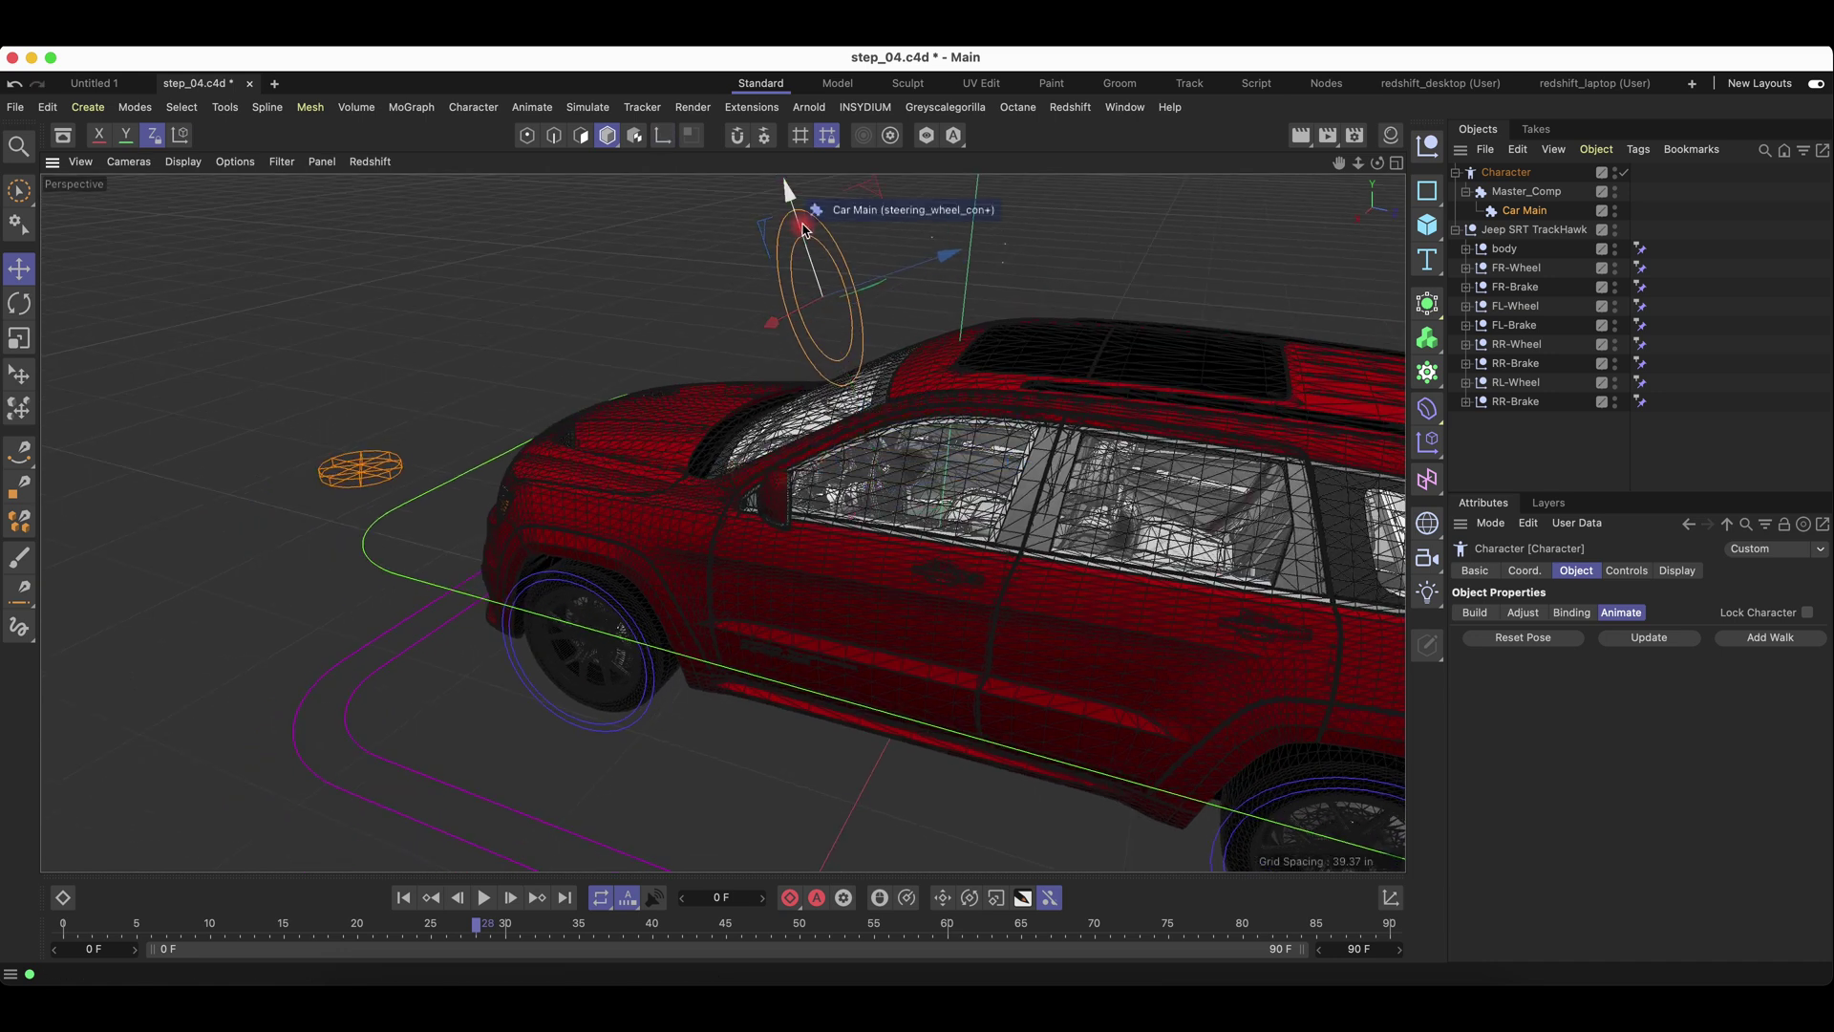
pyautogui.keyDown('alt'); pyautogui.moveTo(754, 298); pyautogui.dragTo(929, 298); pyautogui.keyUp('alt')
pyautogui.press('r')
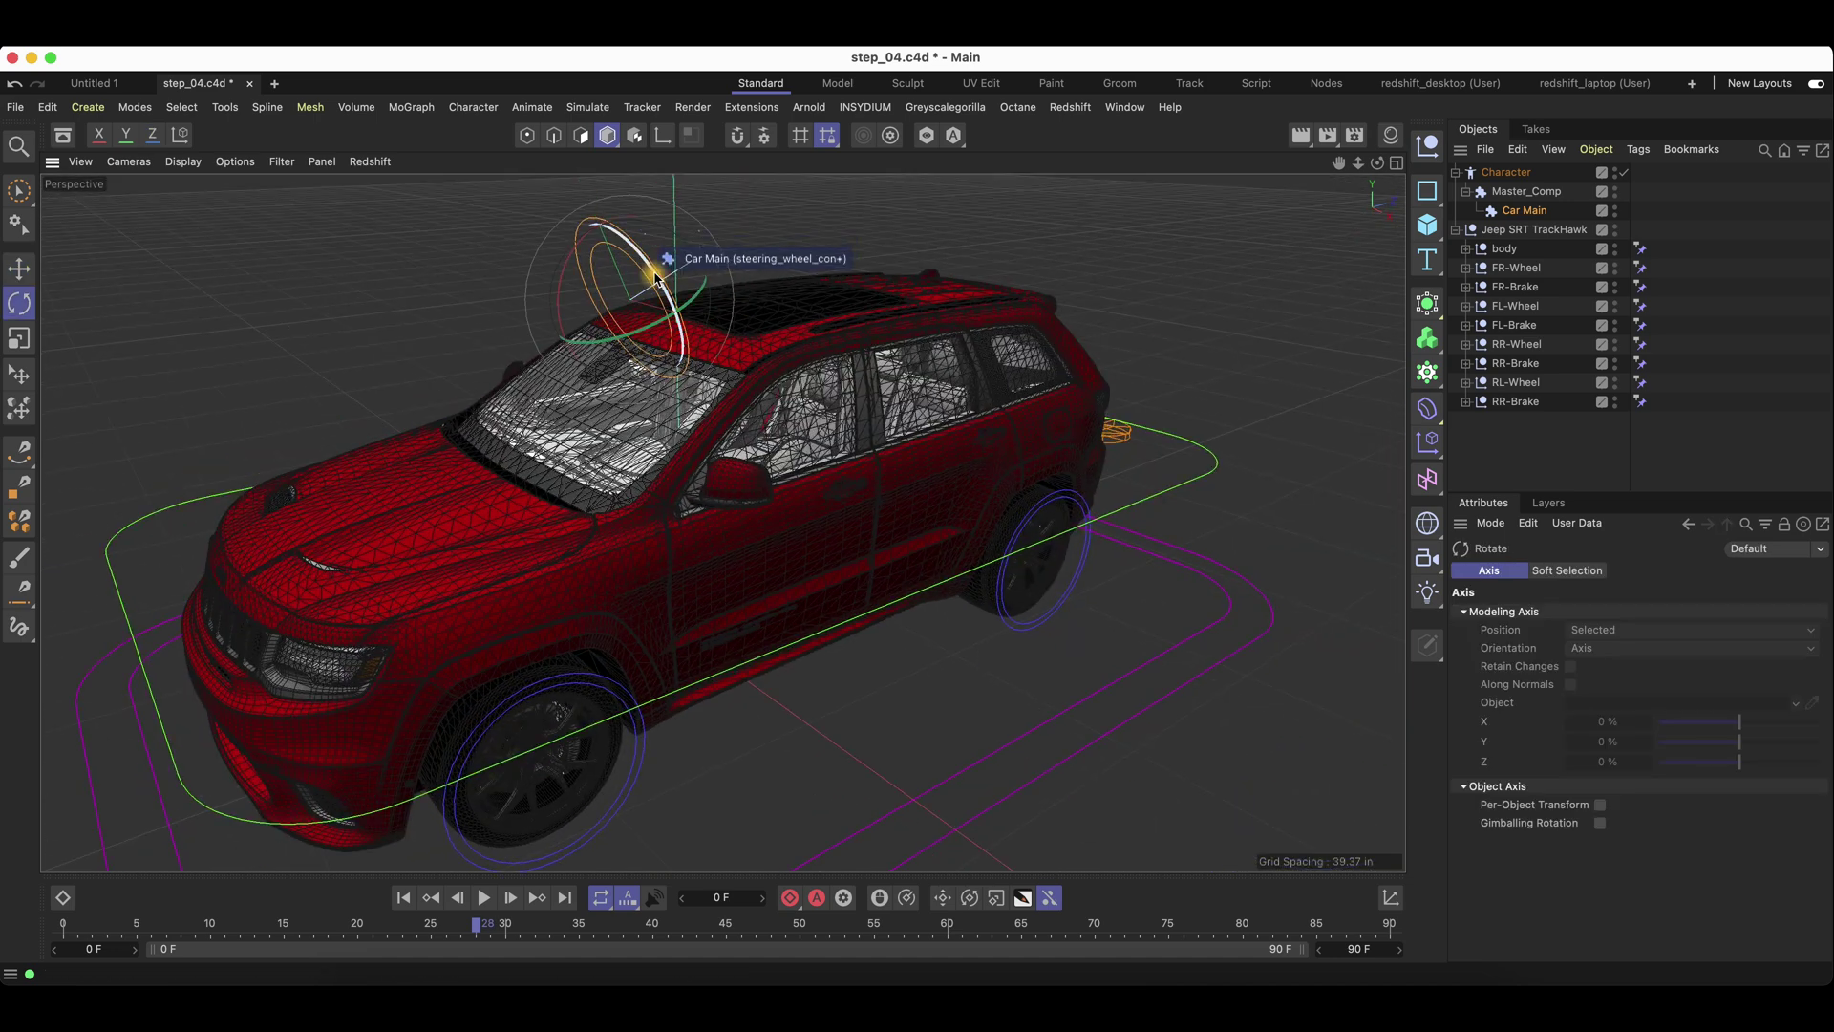
pyautogui.moveTo(655, 278); pyautogui.dragTo(548, 179)
pyautogui.keyDown('alt'); pyautogui.moveTo(277, 279); pyautogui.dragTo(650, 543); pyautogui.keyUp('alt')
pyautogui.press('super+z')
# Inspect the front wheel up close, rotate the steering wheel controller again and undo the rotation.
pyautogui.keyDown('alt'); pyautogui.moveTo(848, 541); pyautogui.dragTo(663, 524); pyautogui.keyUp('alt')
pyautogui.click(1466, 517)
pyautogui.click(1194, 449)
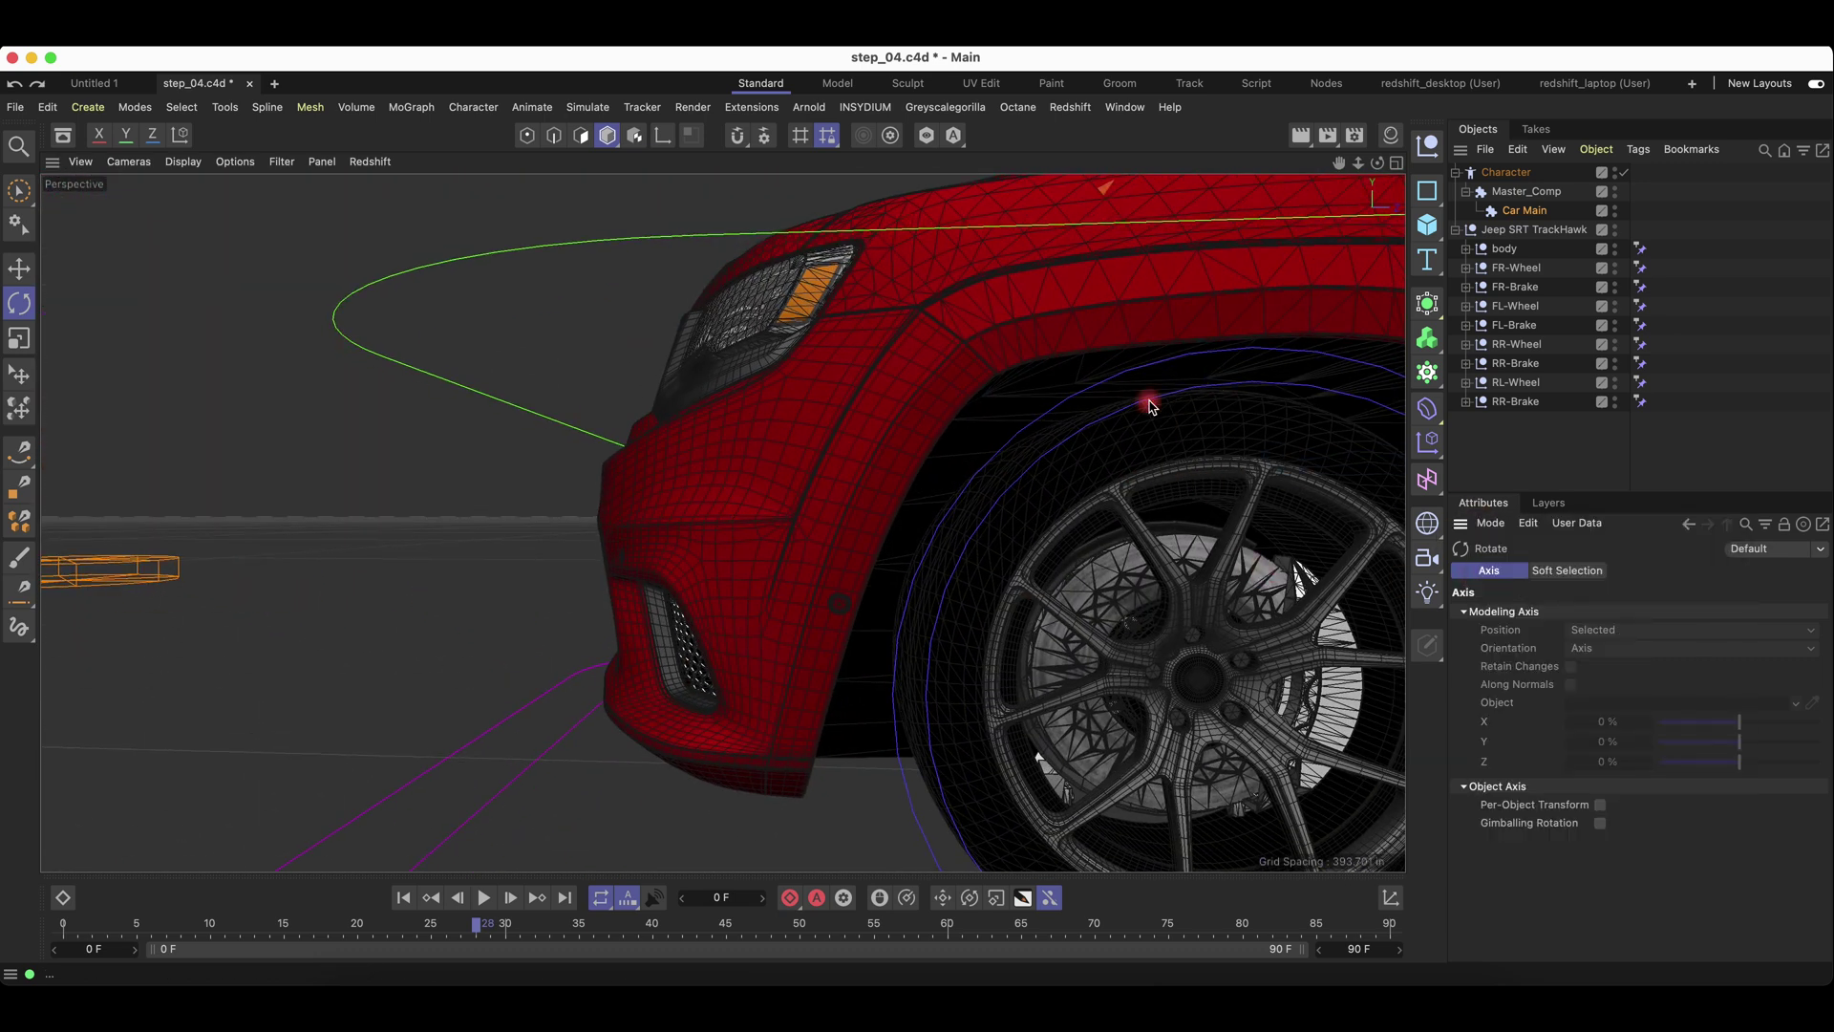
pyautogui.keyDown('alt'); pyautogui.moveTo(1151, 400); pyautogui.dragTo(1034, 445, button='right'); pyautogui.keyUp('alt')
pyautogui.keyDown('alt'); pyautogui.moveTo(1080, 297); pyautogui.dragTo(646, 609, button='middle'); pyautogui.keyUp('alt')
pyautogui.keyDown('alt'); pyautogui.moveTo(717, 577); pyautogui.dragTo(887, 556); pyautogui.keyUp('alt')
pyautogui.keyDown('alt'); pyautogui.moveTo(887, 556); pyautogui.dragTo(722, 520, button='middle'); pyautogui.keyUp('alt')
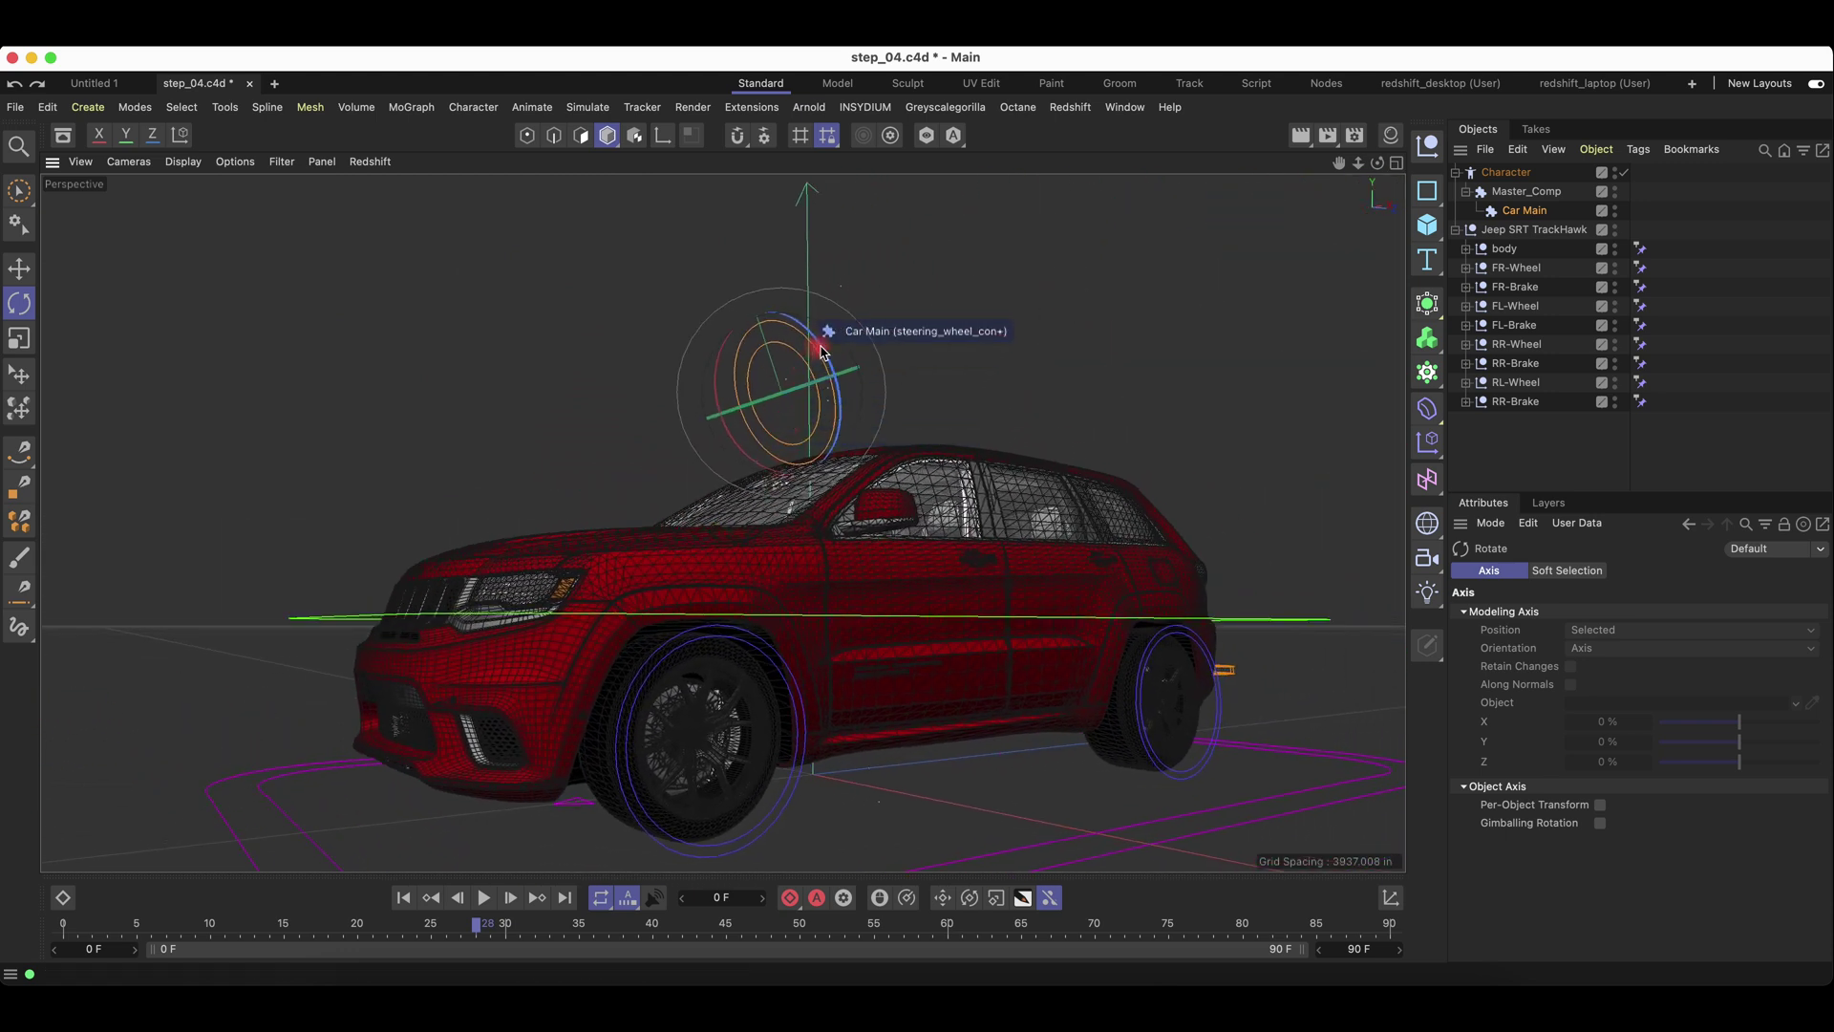
pyautogui.moveTo(820, 351); pyautogui.dragTo(575, 239)
pyautogui.press('super+z')
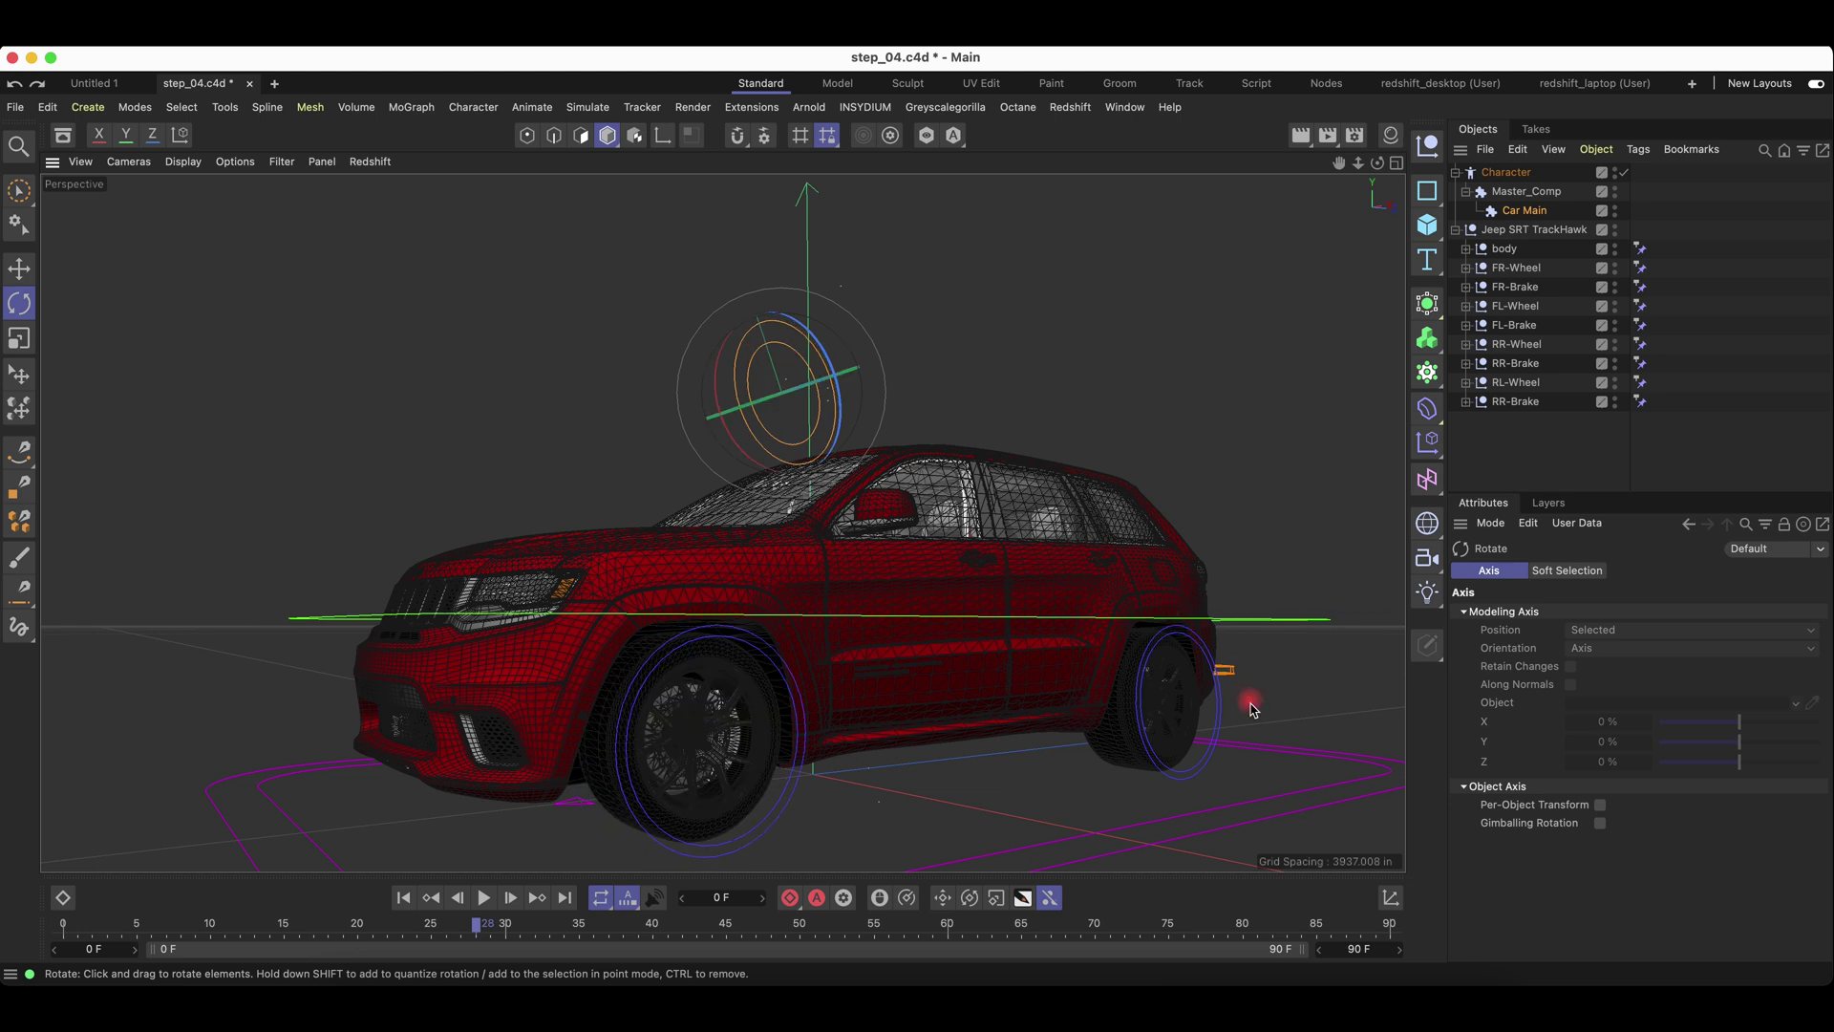
# Switch back to the Move tool, try moving the Character object and undo the move.
pyautogui.keyDown('alt'); pyautogui.moveTo(1251, 703); pyautogui.dragTo(1151, 688, button='right'); pyautogui.keyUp('alt')
pyautogui.keyDown('alt'); pyautogui.moveTo(1151, 688); pyautogui.dragTo(1184, 656); pyautogui.keyUp('alt')
pyautogui.keyDown('alt'); pyautogui.moveTo(1184, 655); pyautogui.dragTo(874, 532, button='middle'); pyautogui.keyUp('alt')
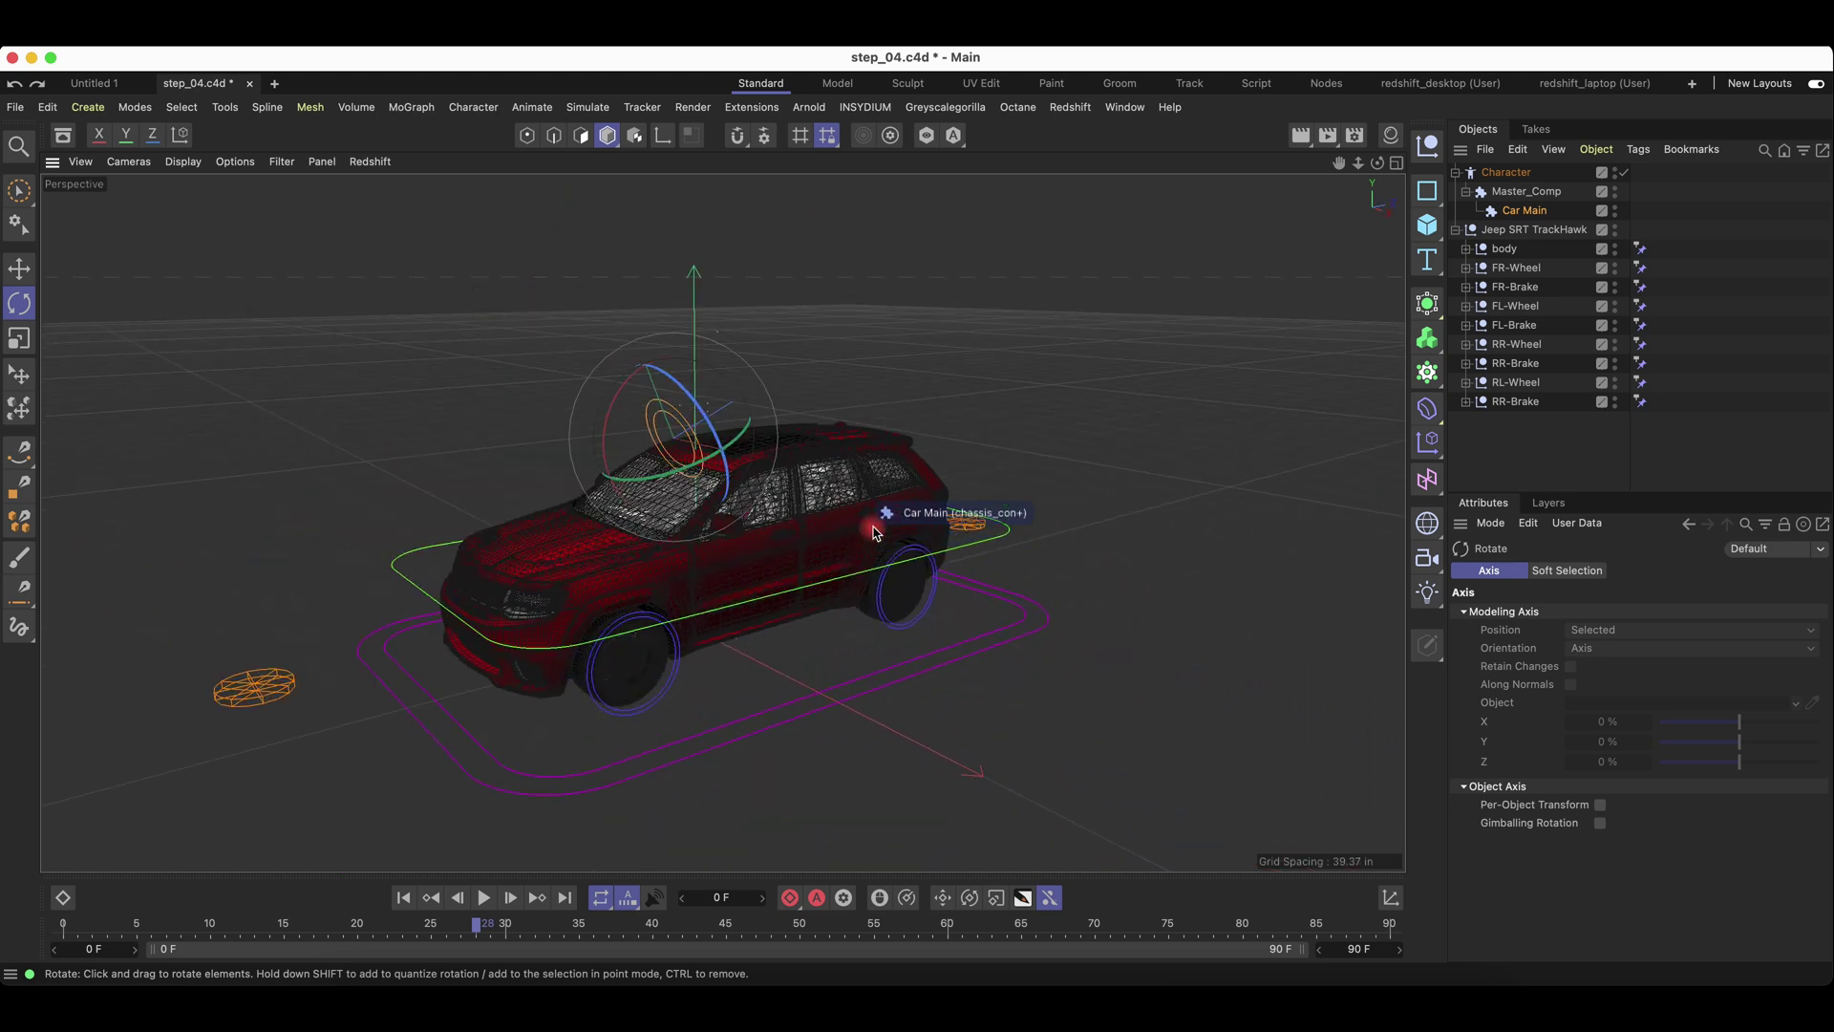
pyautogui.click(875, 532)
pyautogui.press('e')
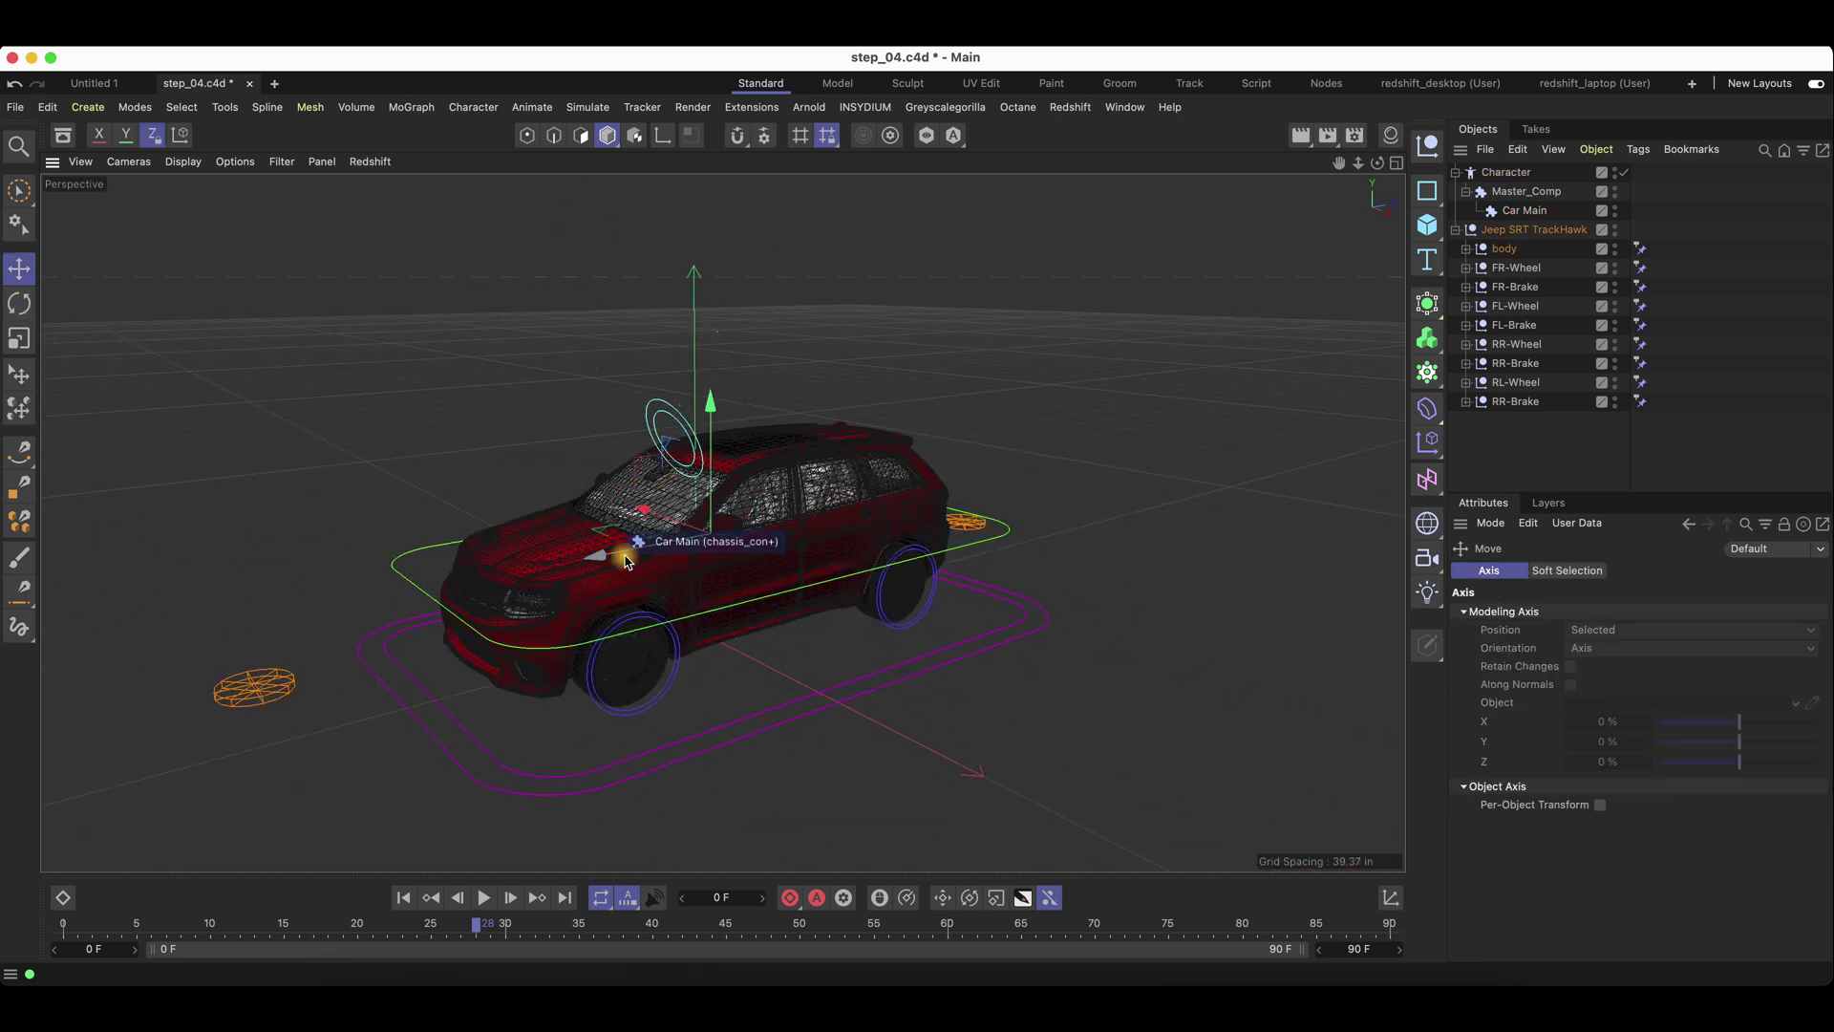
pyautogui.scroll(3, 845, 590)
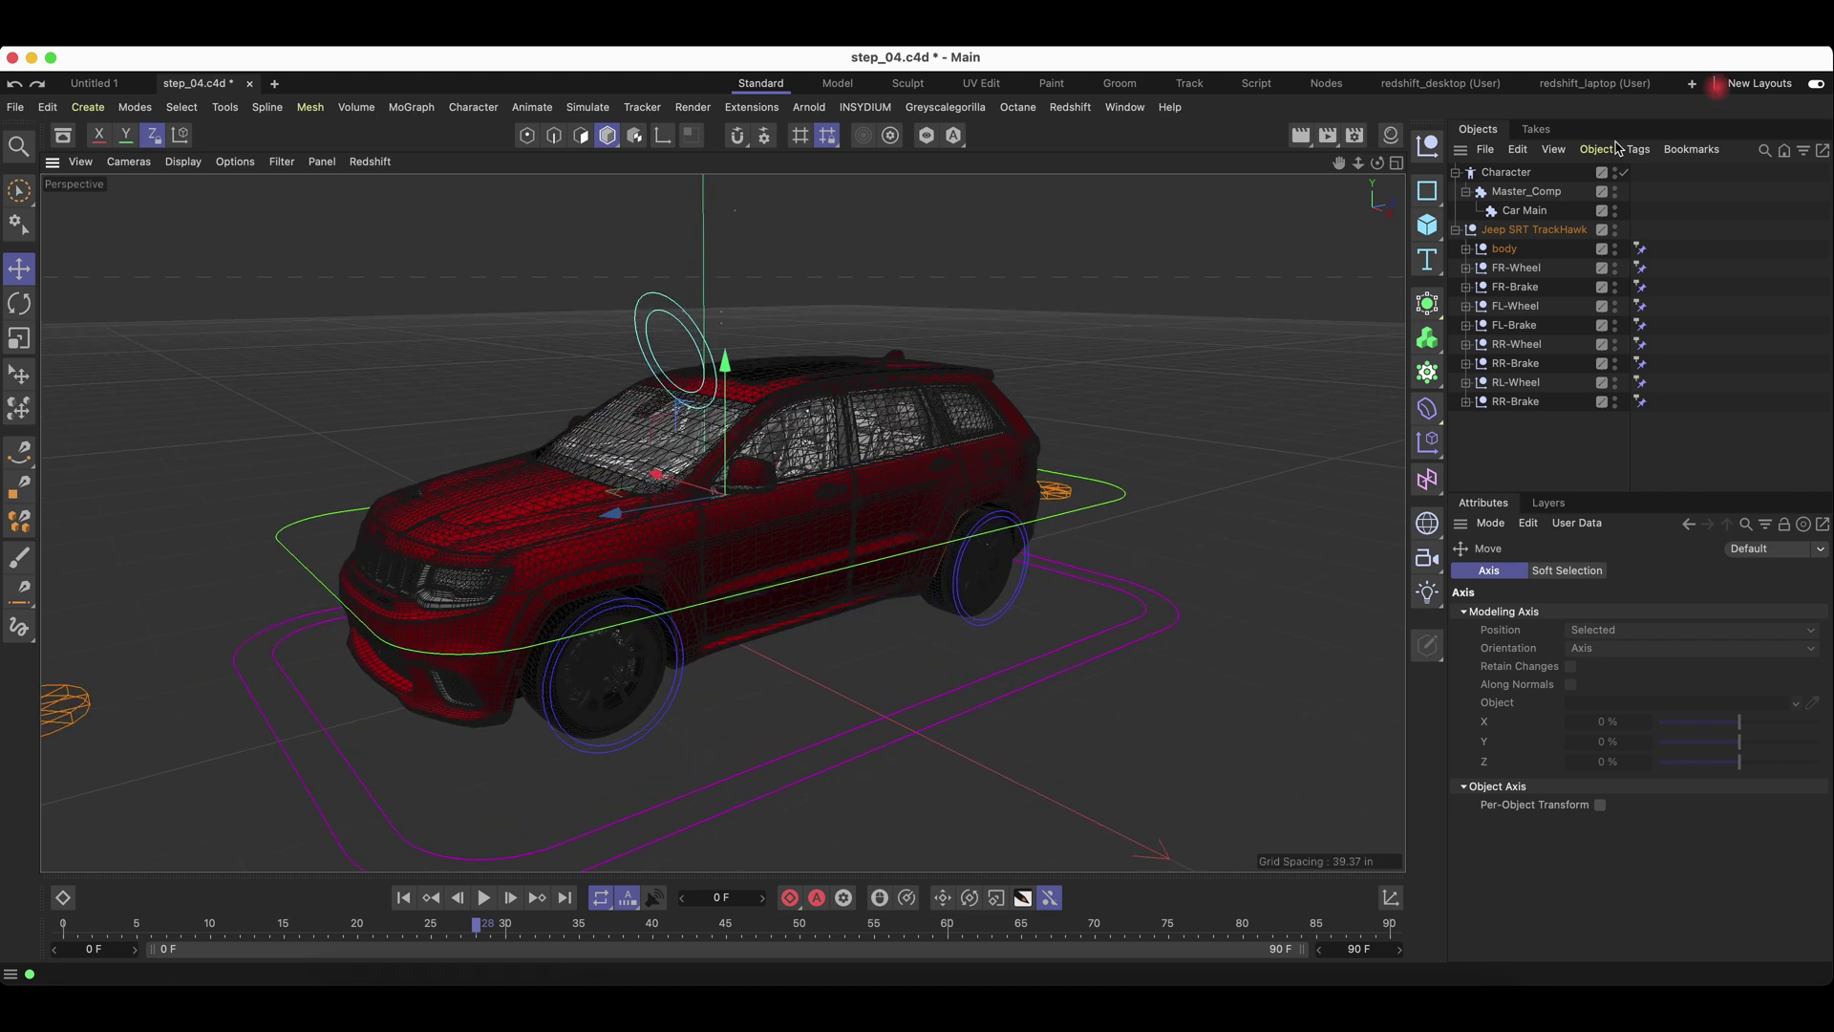
pyautogui.click(1507, 174)
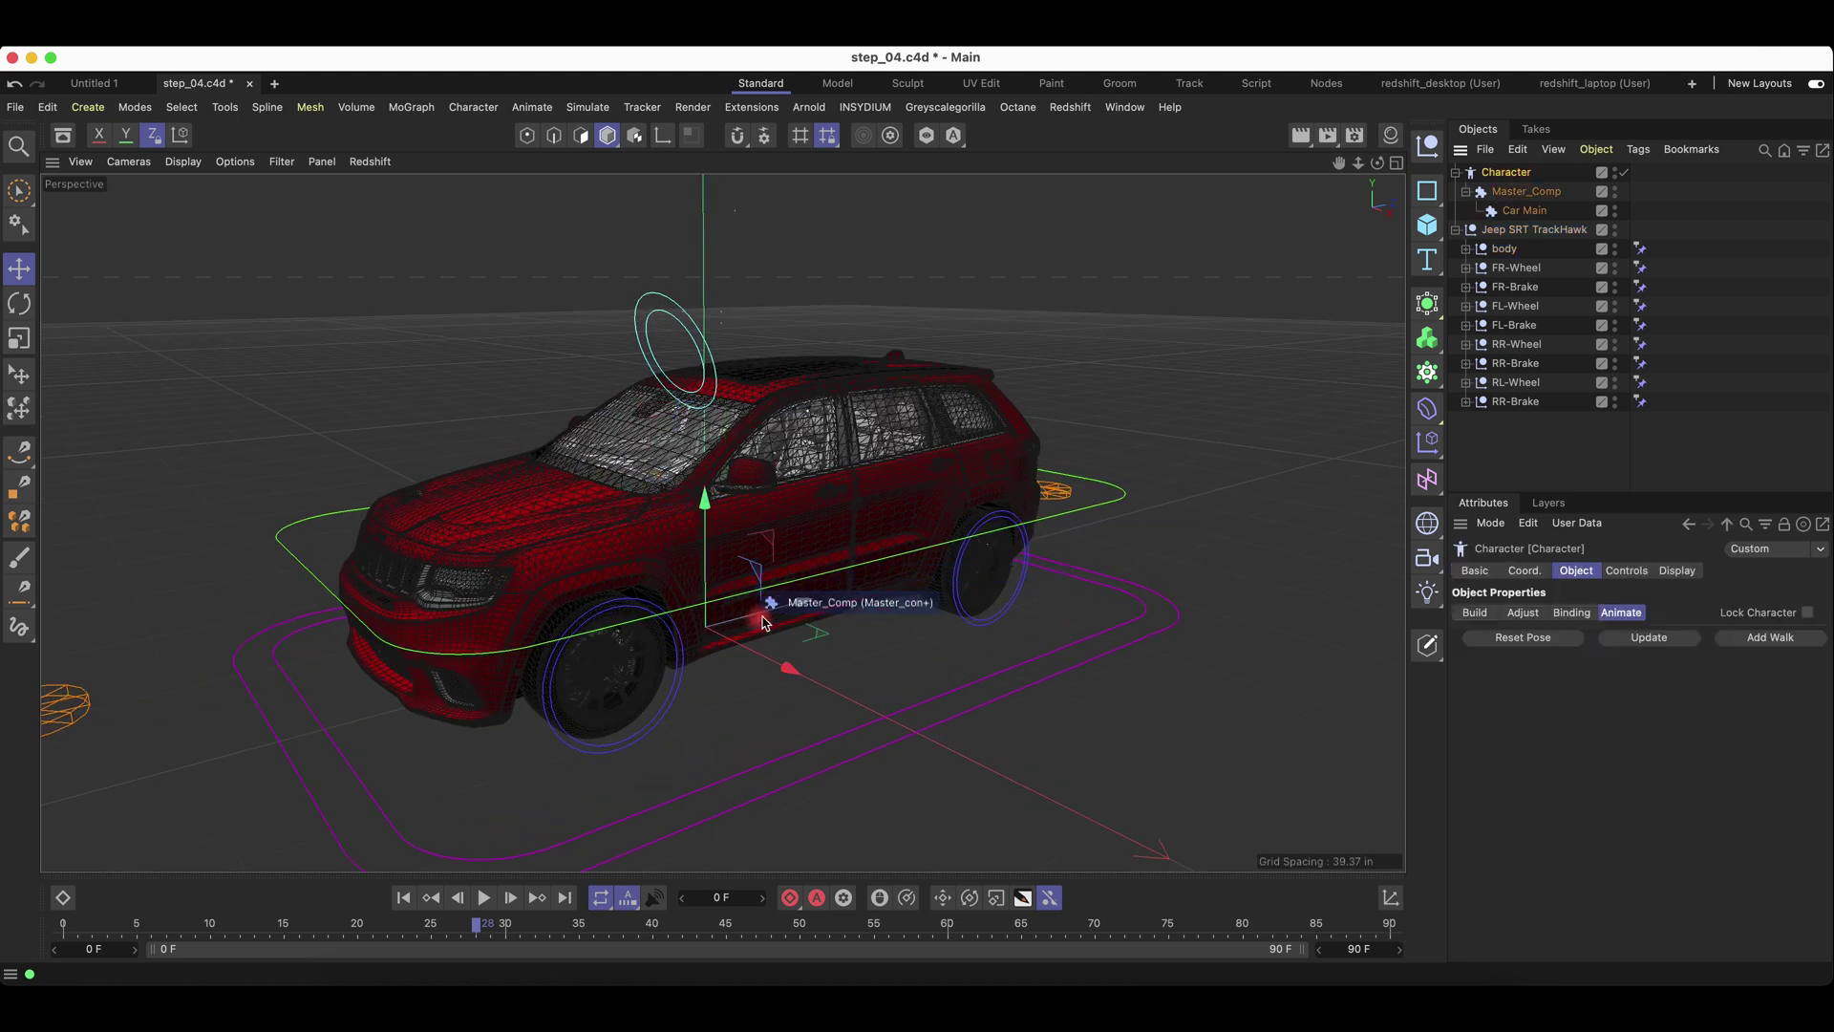
pyautogui.moveTo(780, 616); pyautogui.dragTo(851, 599)
pyautogui.press('super+z')
# Try driving the whole car along its length by moving Master_Comp, and undo the move.
pyautogui.keyDown('alt'); pyautogui.moveTo(761, 655); pyautogui.dragTo(765, 623); pyautogui.keyUp('alt')
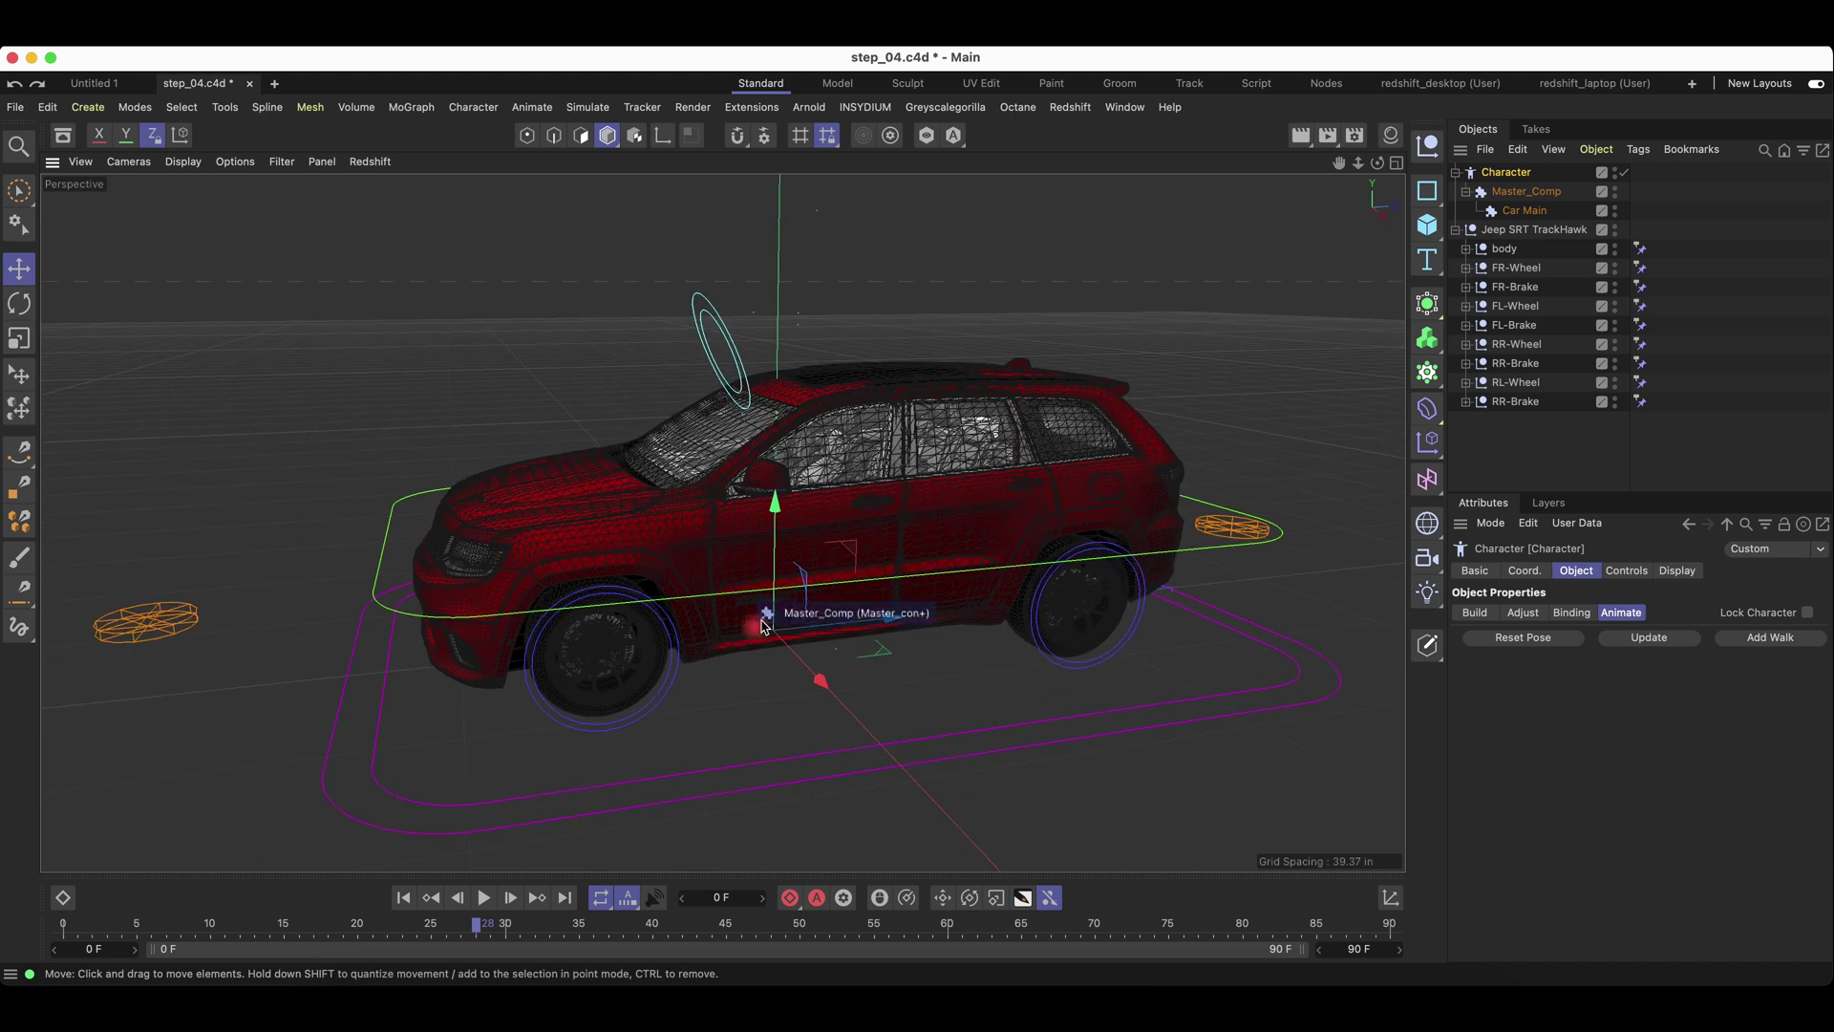
pyautogui.click(1531, 200)
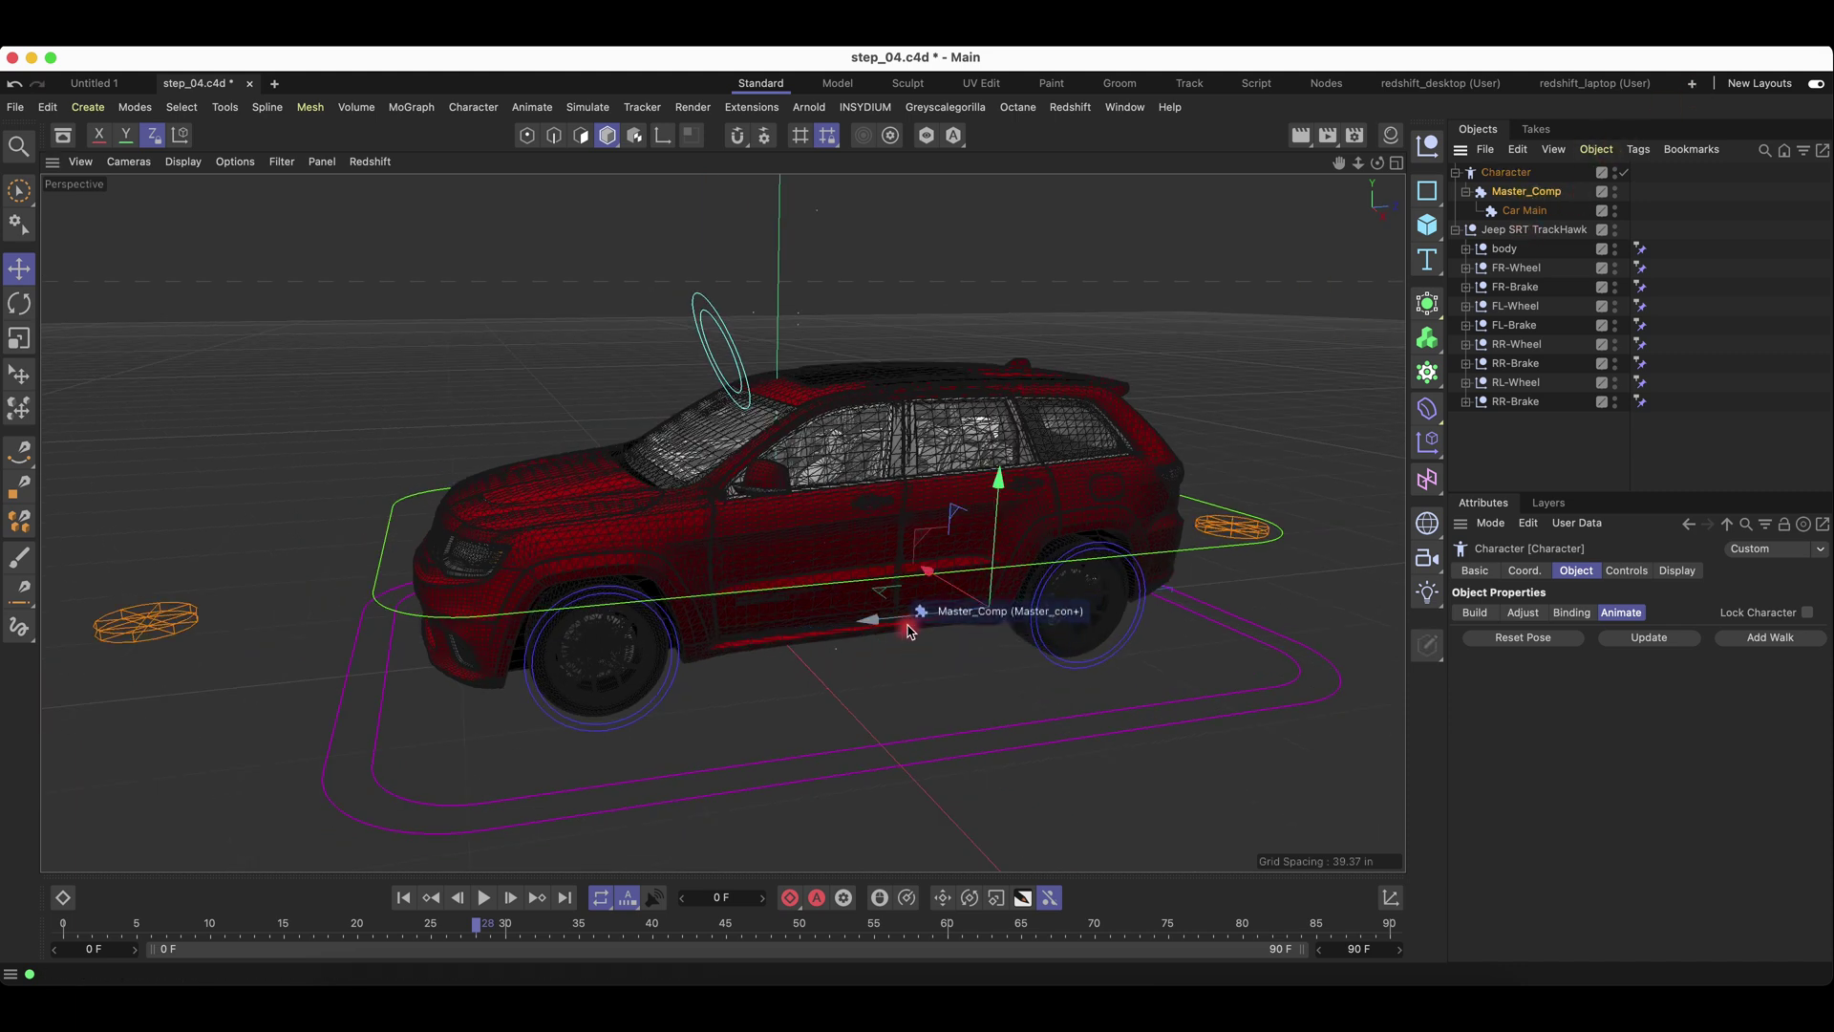
pyautogui.moveTo(923, 622); pyautogui.dragTo(1219, 621)
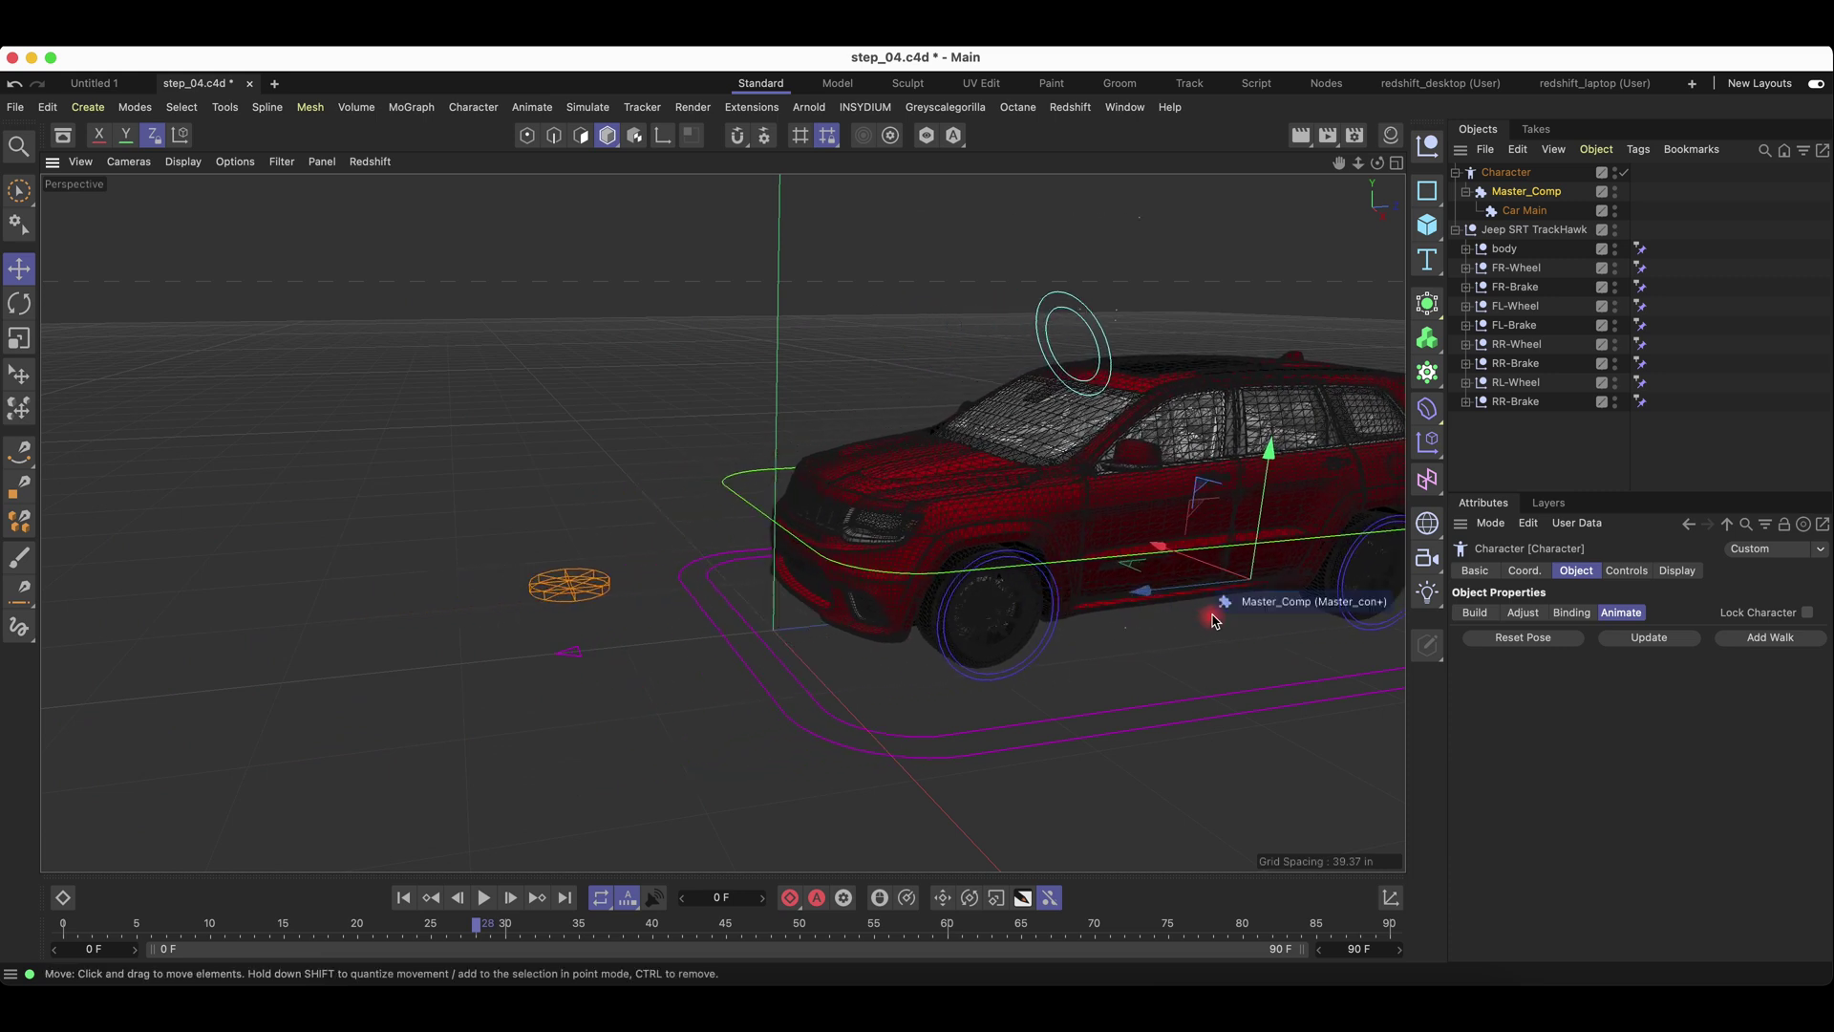
pyautogui.press('super+z')
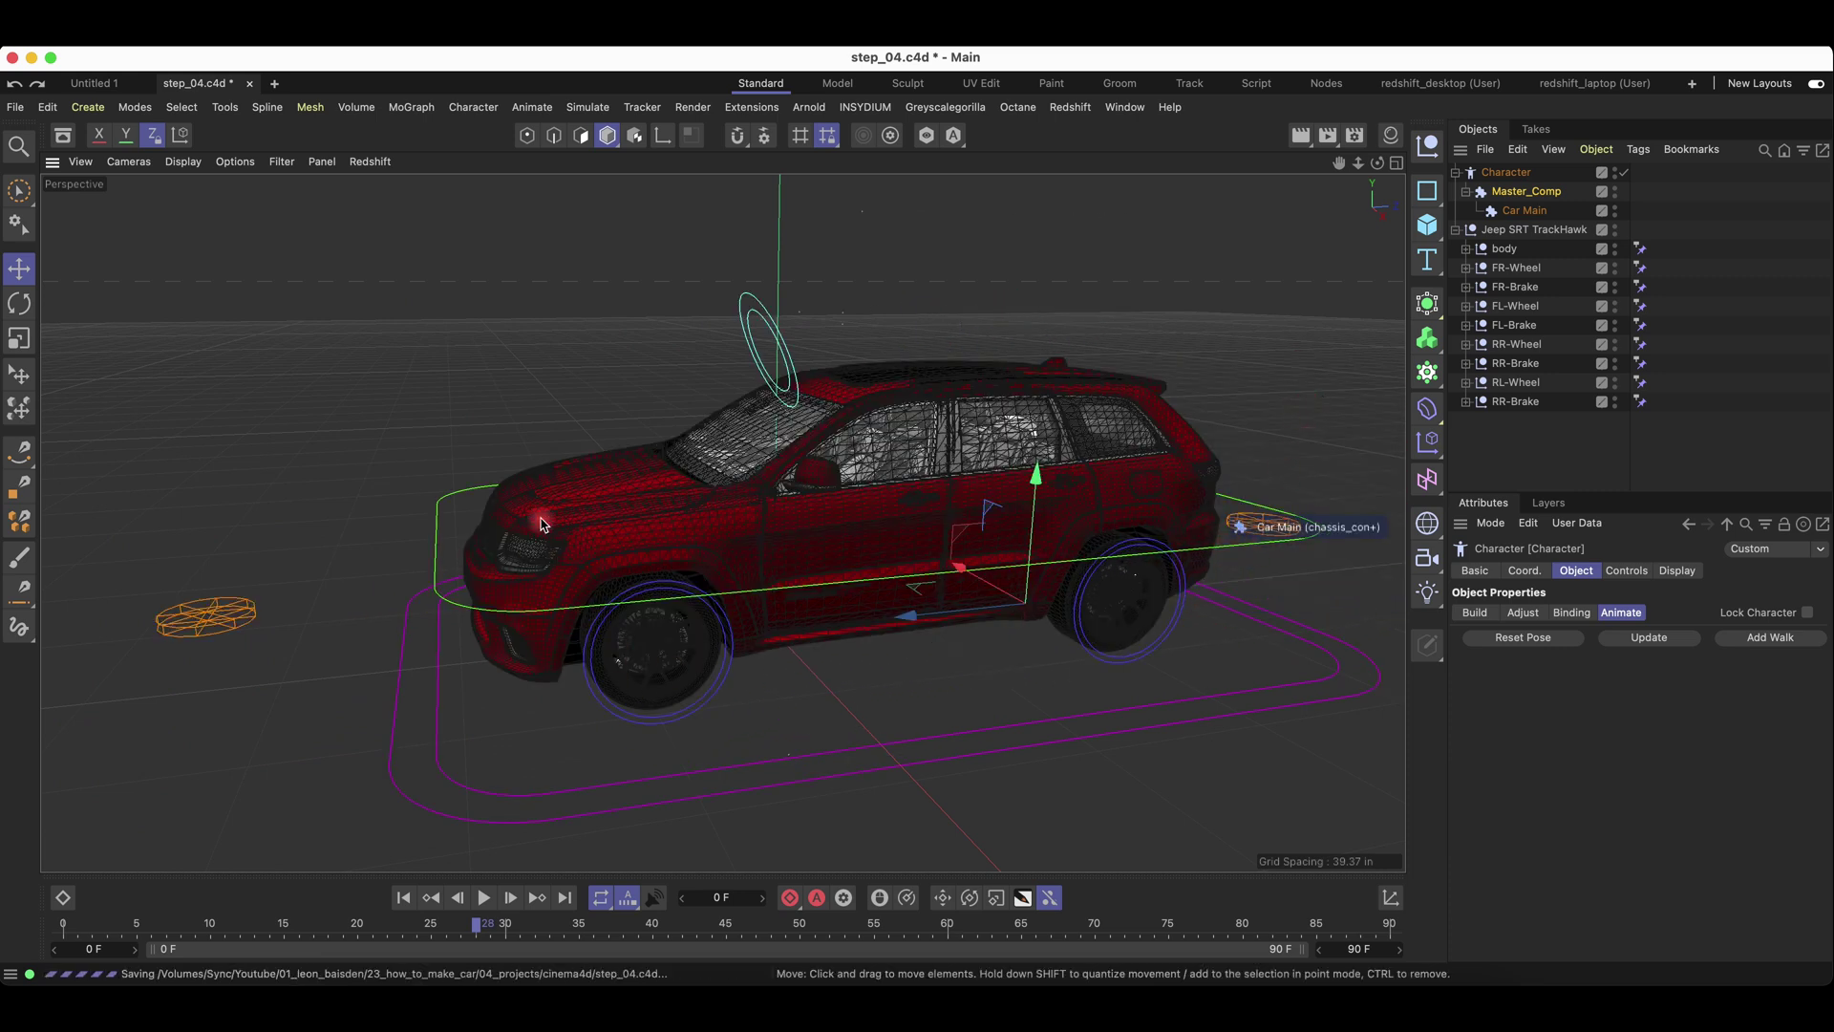
# Switch the viewport display to smooth shading without wireframe lines.
pyautogui.keyDown('alt'); pyautogui.moveTo(535, 621); pyautogui.dragTo(513, 516); pyautogui.keyUp('alt')
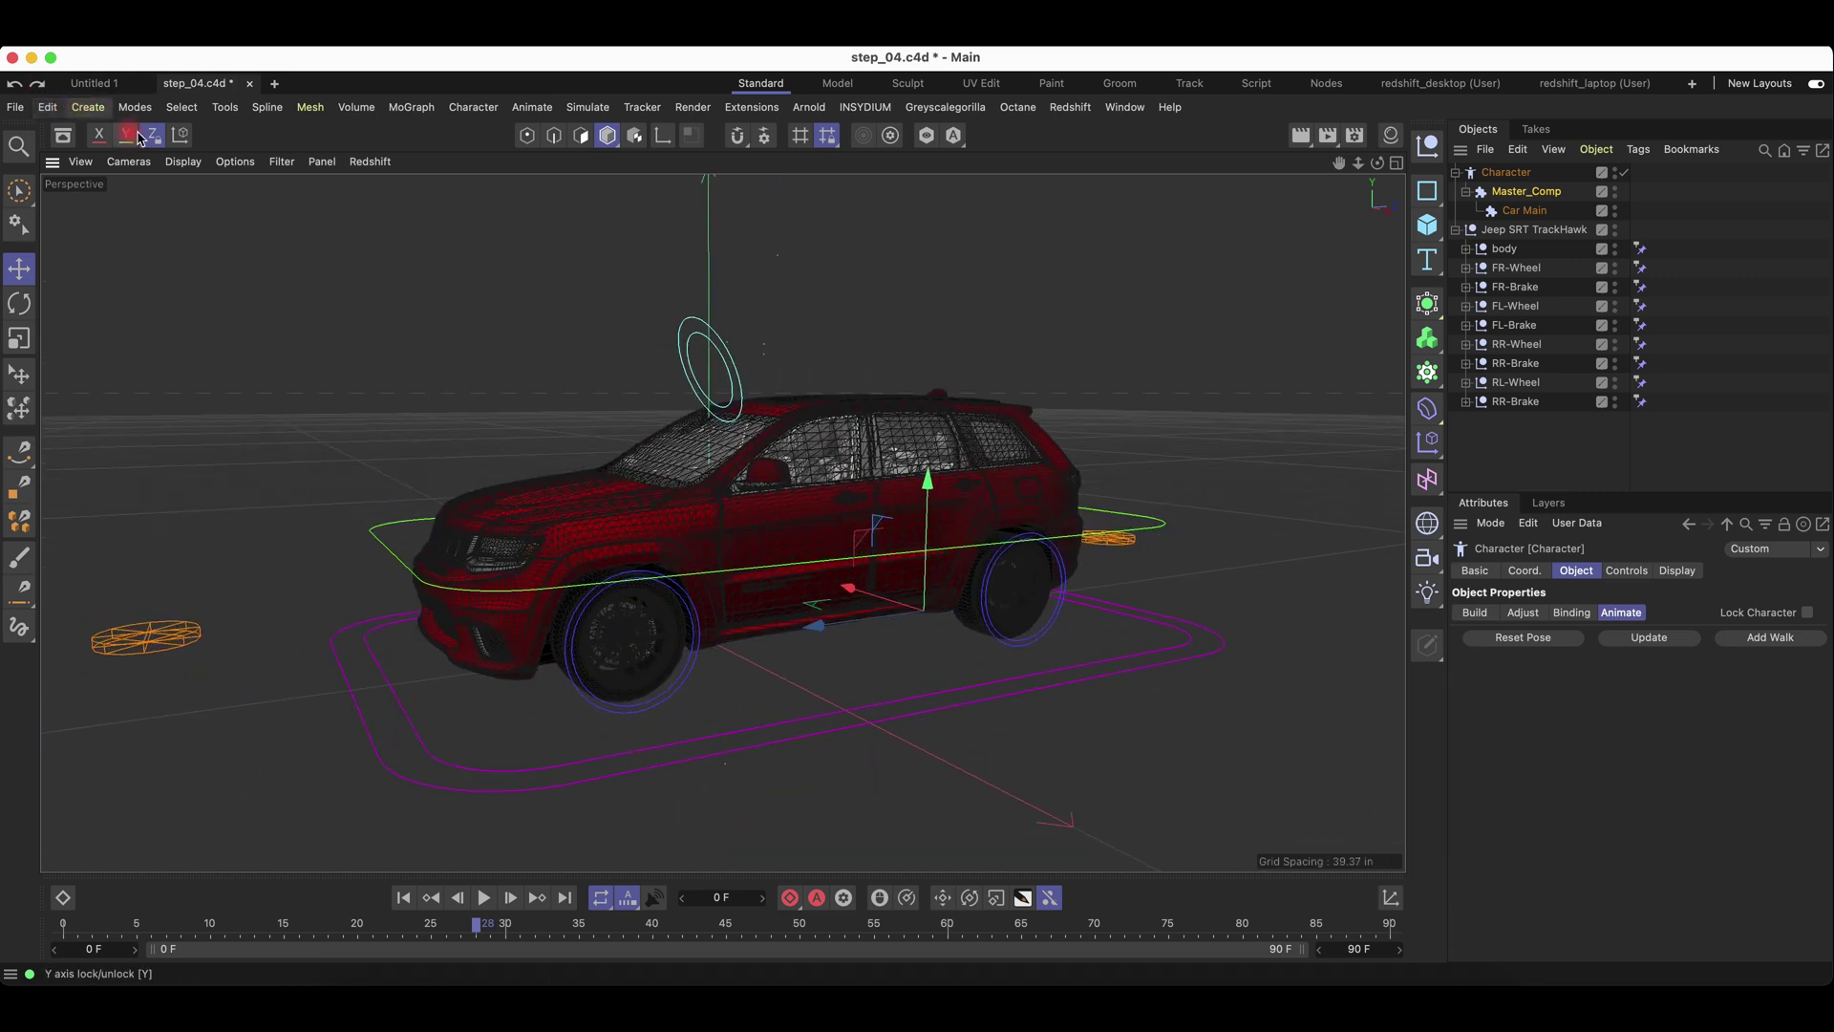
pyautogui.click(183, 162)
pyautogui.click(206, 182)
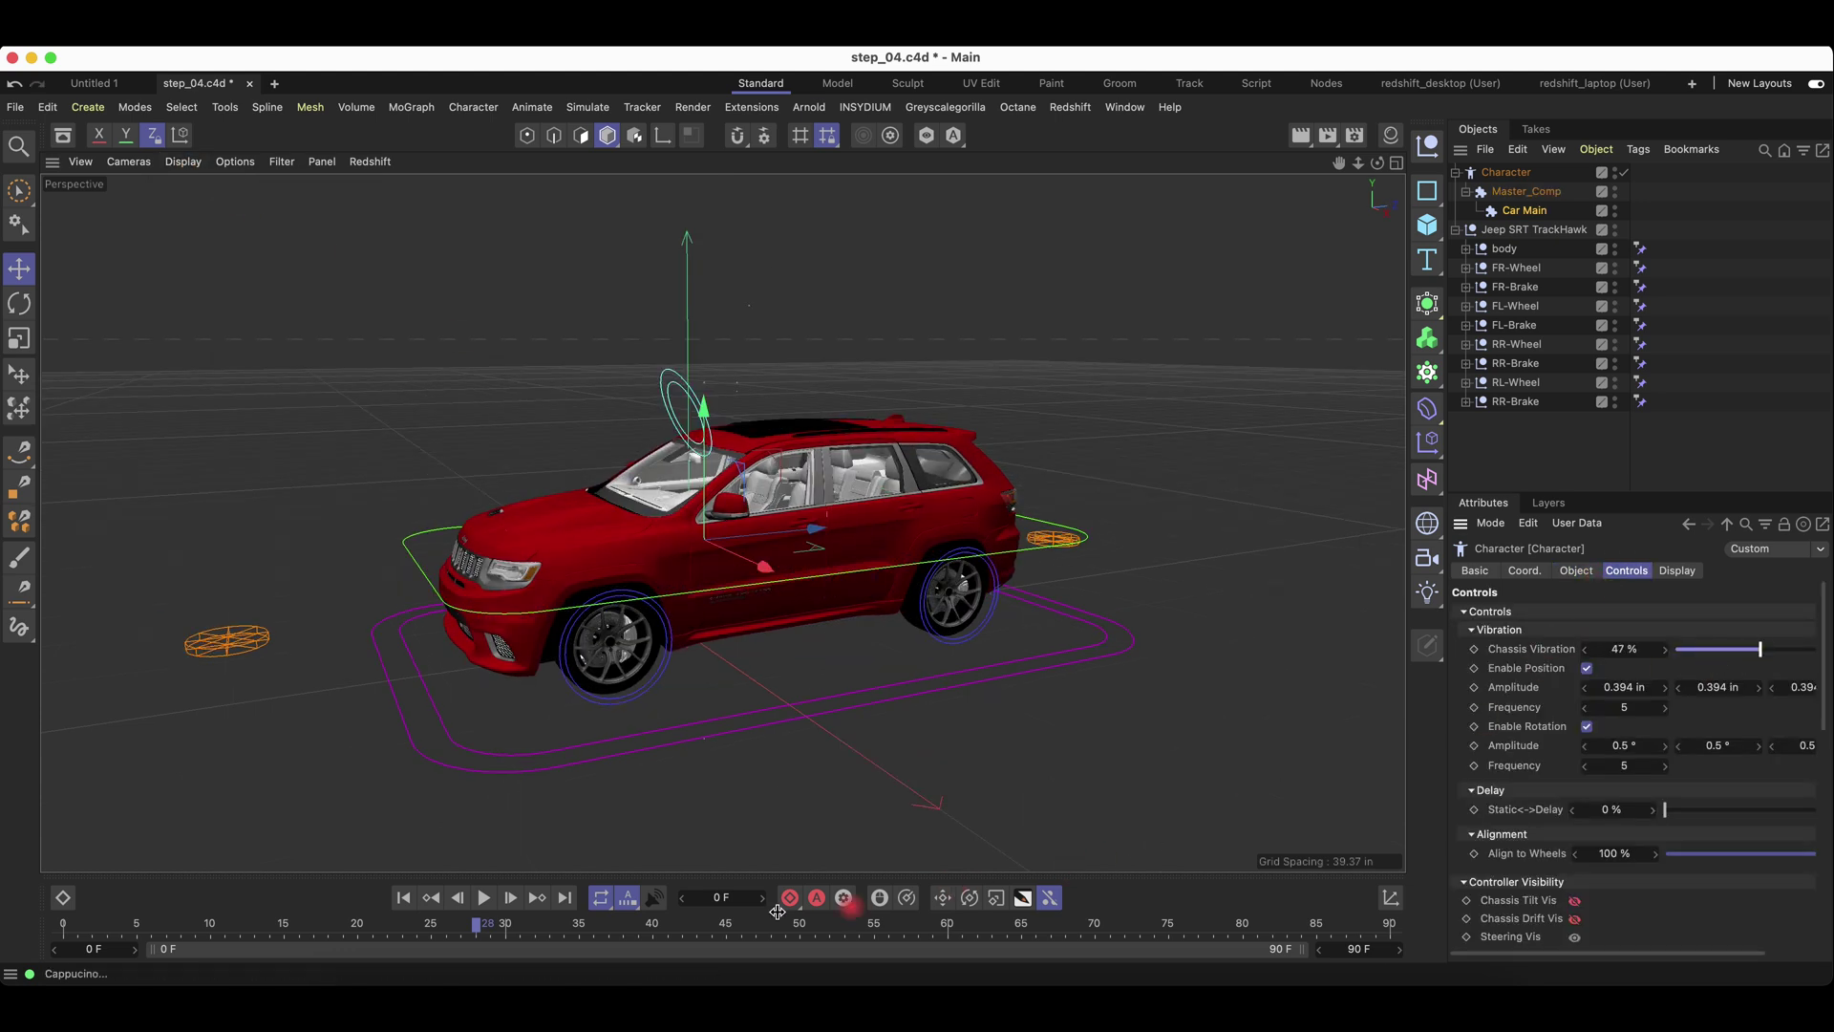
# Set Car Main's Chassis Vibration to 18 % while the animation plays, and return the timeline to frame 0.
pyautogui.click(404, 898)
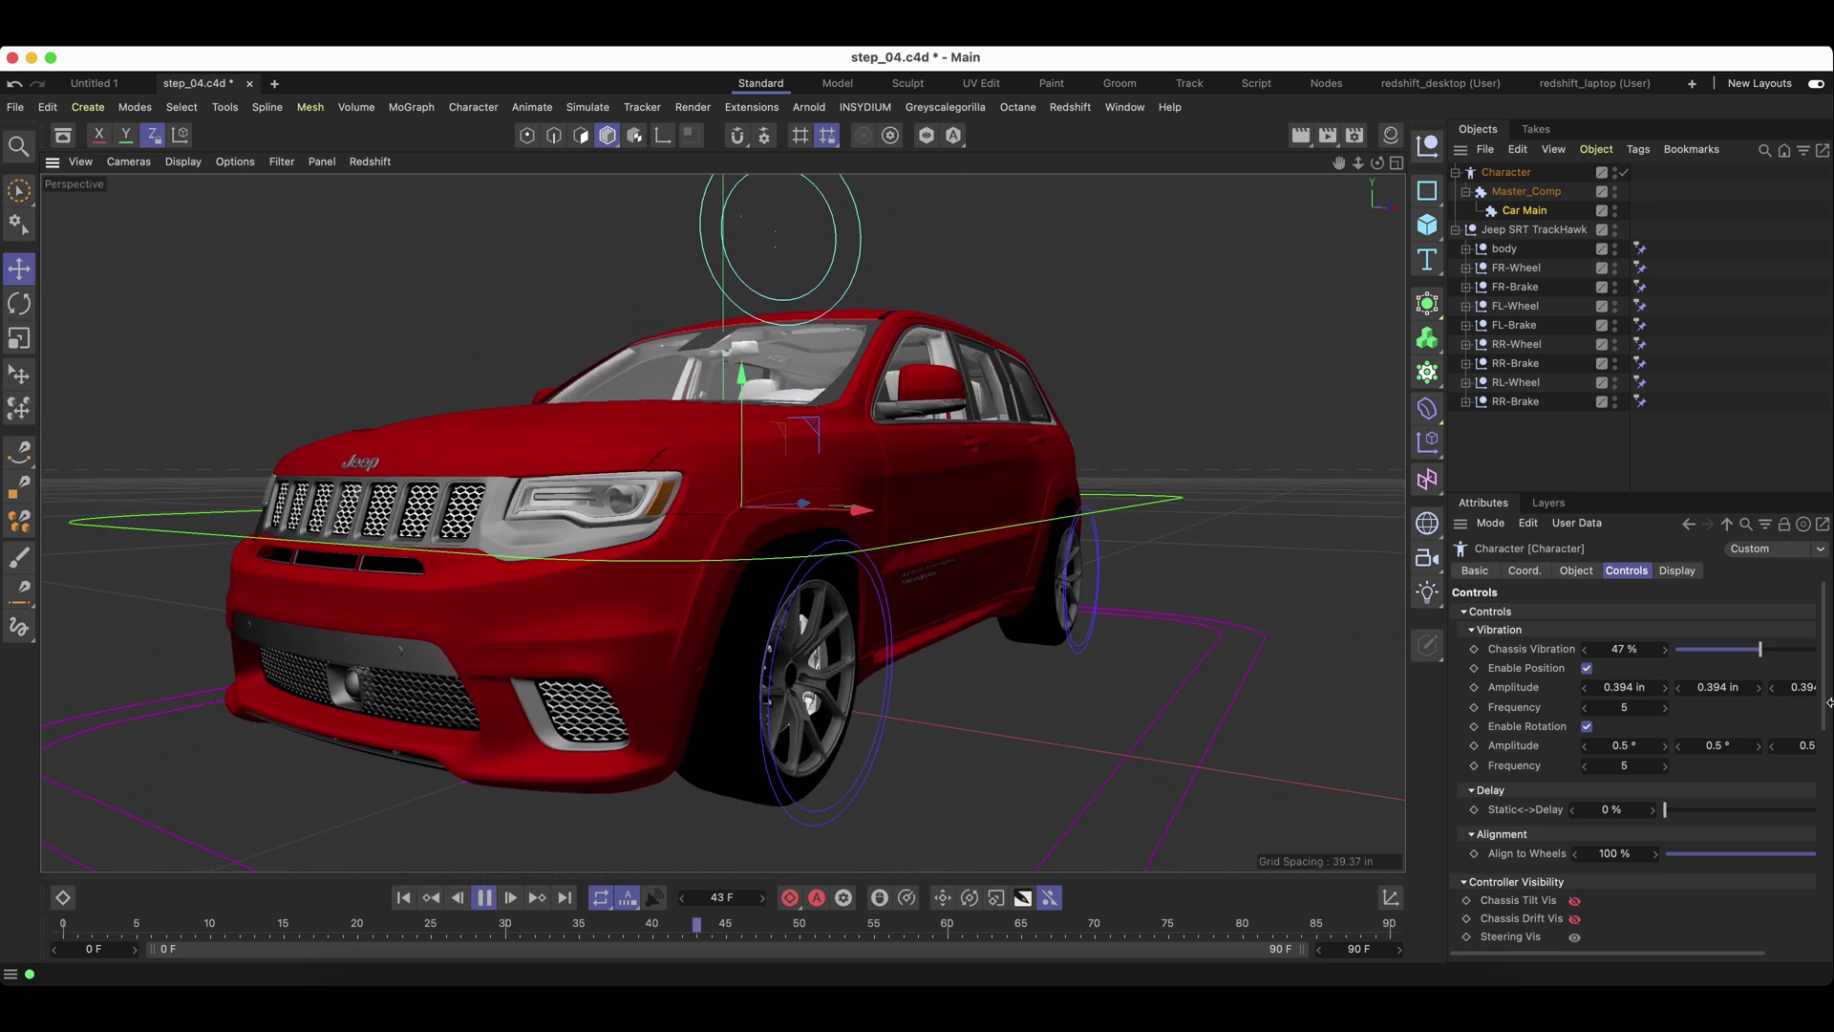
pyautogui.click(1779, 650)
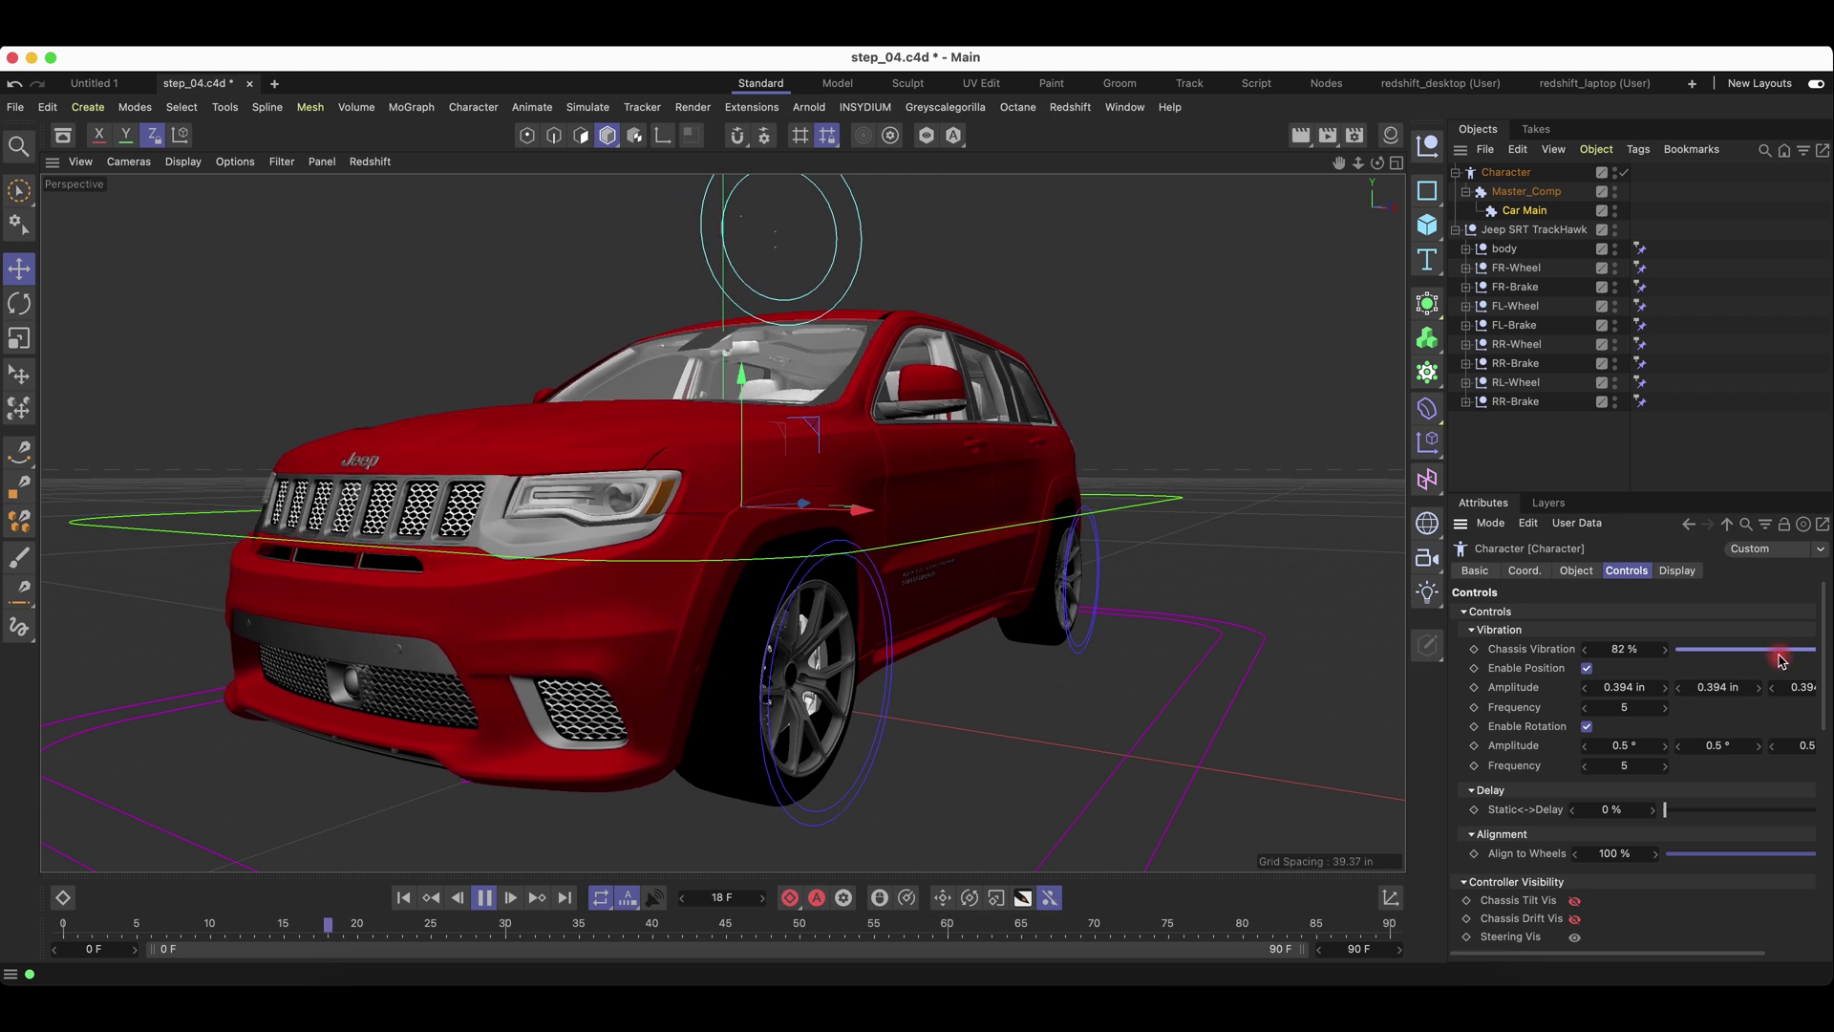
pyautogui.moveTo(1779, 651); pyautogui.dragTo(1707, 653)
pyautogui.click(484, 899)
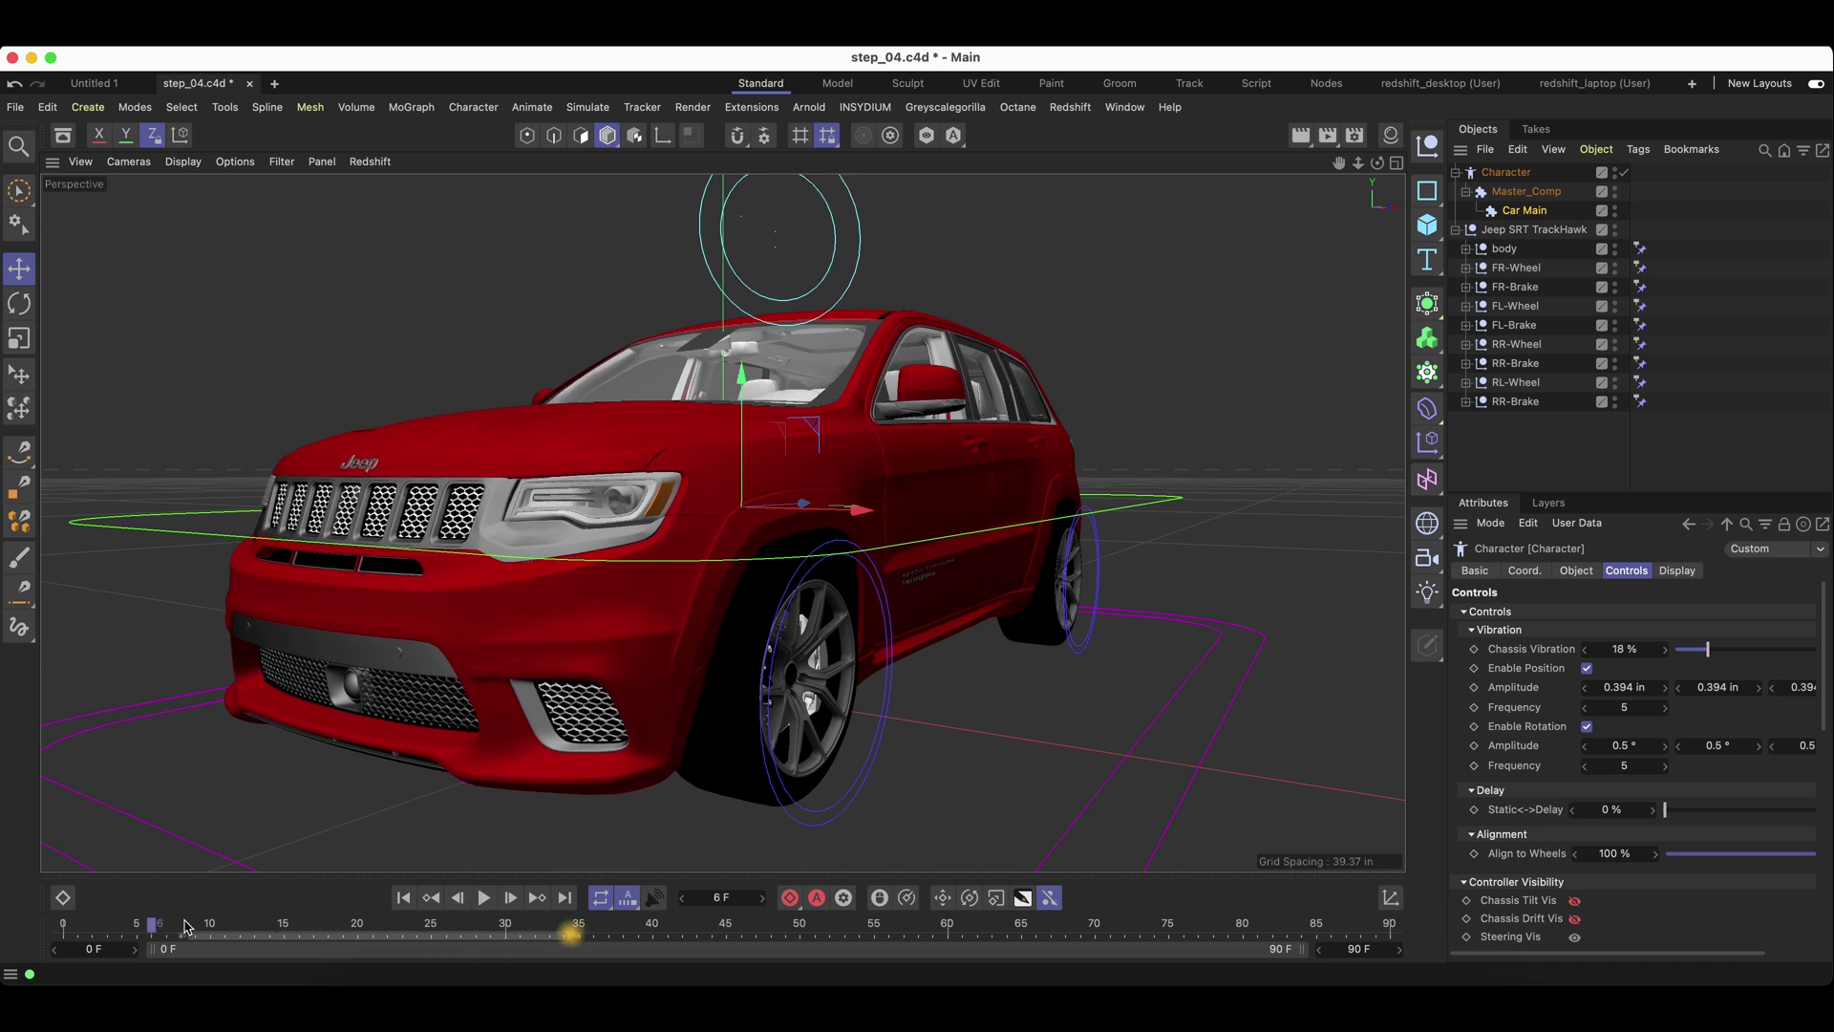
pyautogui.moveTo(150, 929); pyautogui.dragTo(63, 924)
pyautogui.keyDown('alt'); pyautogui.moveTo(1209, 380); pyautogui.dragTo(839, 496, button='right'); pyautogui.keyUp('alt')
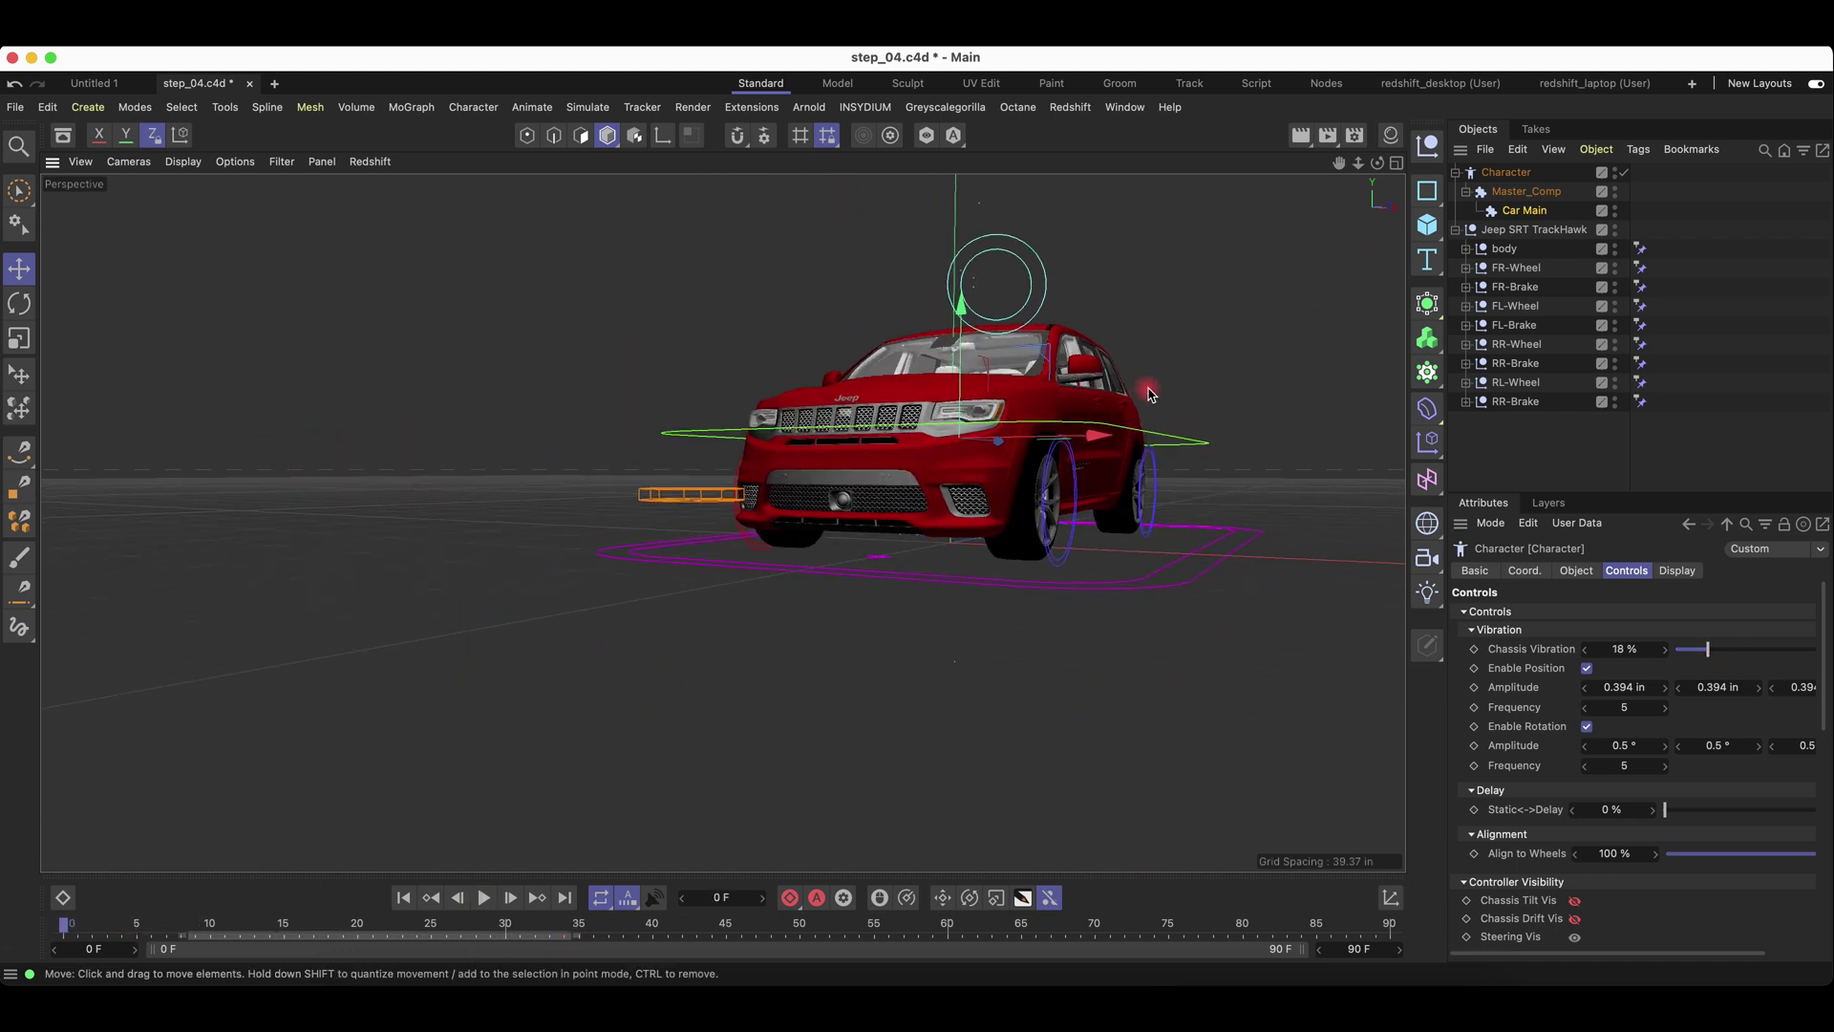
# Draw a long curved spline with the Spline Pen in the Top view, starting at the car and sweeping around toward its far side.
pyautogui.keyDown('alt'); pyautogui.moveTo(839, 496); pyautogui.dragTo(1109, 391, button='middle'); pyautogui.keyUp('alt')
pyautogui.keyDown('alt'); pyautogui.moveTo(1118, 382); pyautogui.dragTo(799, 602); pyautogui.keyUp('alt')
pyautogui.keyDown('alt'); pyautogui.moveTo(799, 603); pyautogui.dragTo(669, 573, button='right'); pyautogui.keyUp('alt')
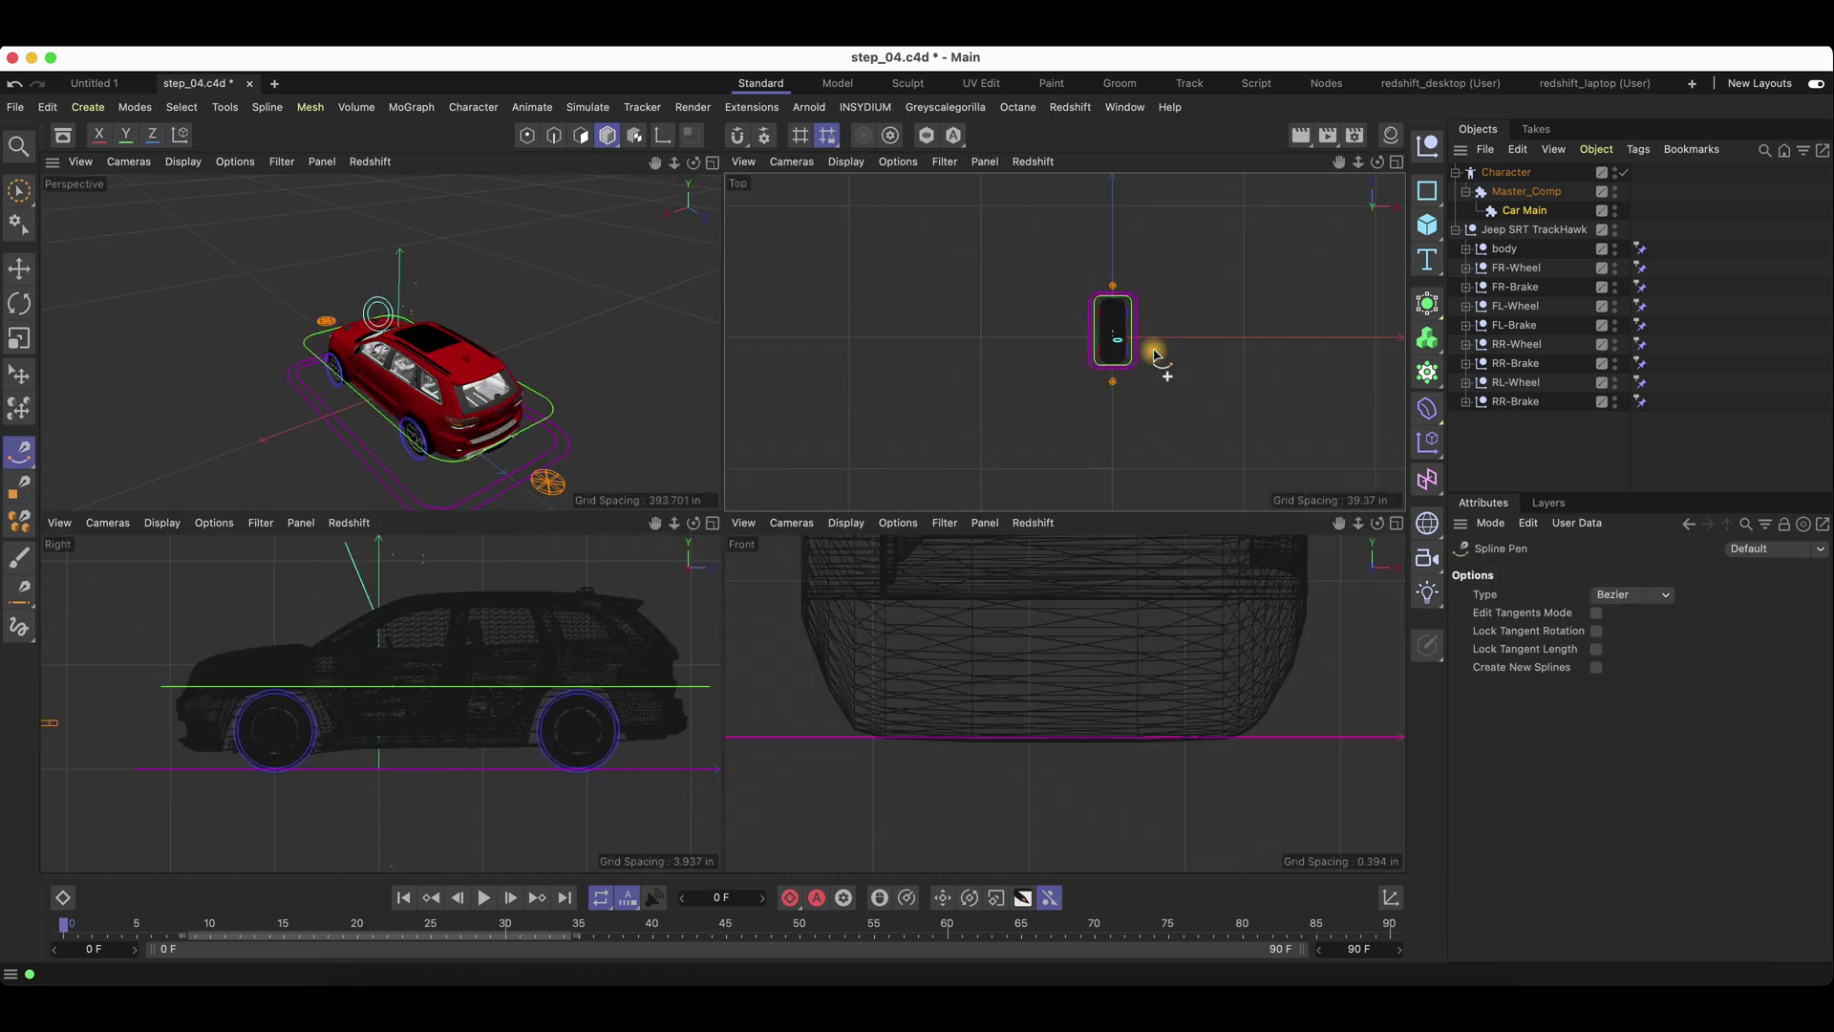
pyautogui.moveTo(1154, 355)
pyautogui.mouseDown()
pyautogui.moveTo(1147, 469)
pyautogui.moveTo(1160, 365)
pyautogui.mouseUp()
pyautogui.keyDown('alt'); pyautogui.moveTo(1159, 378); pyautogui.dragTo(1089, 455, button='right'); pyautogui.keyUp('alt')
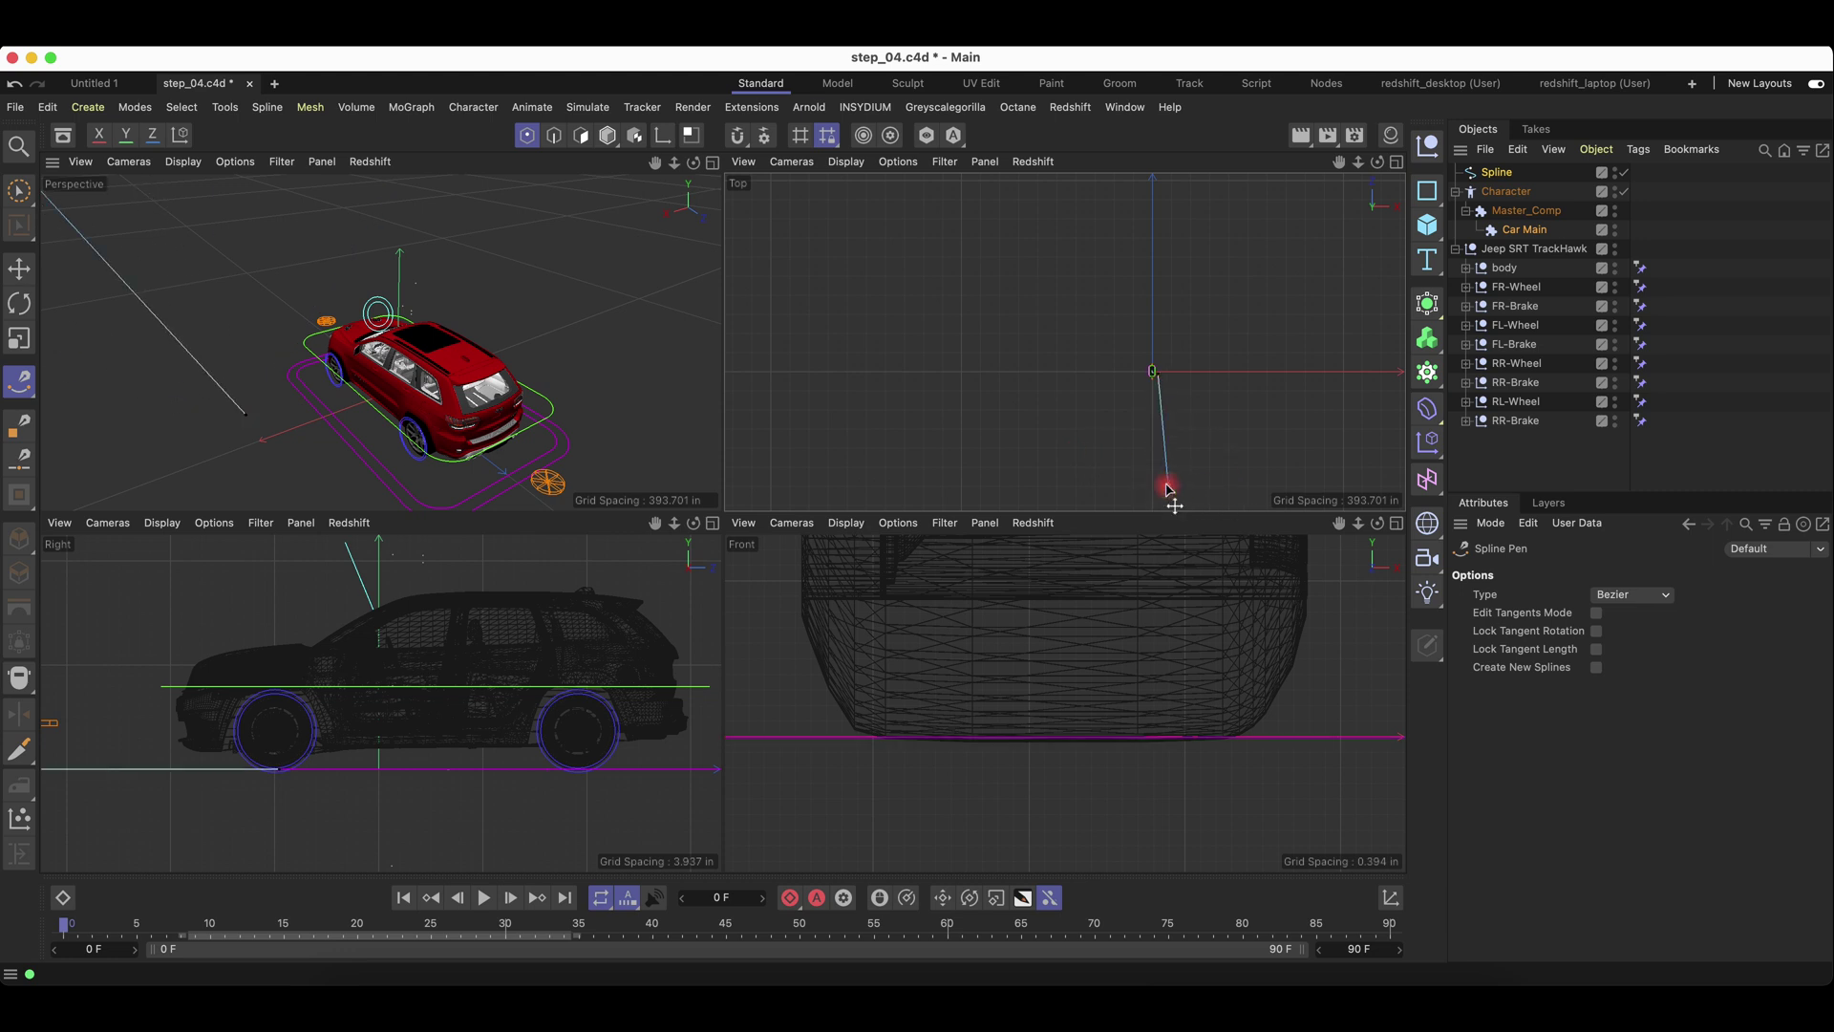
pyautogui.click(1167, 487)
pyautogui.moveTo(999, 483); pyautogui.dragTo(957, 339)
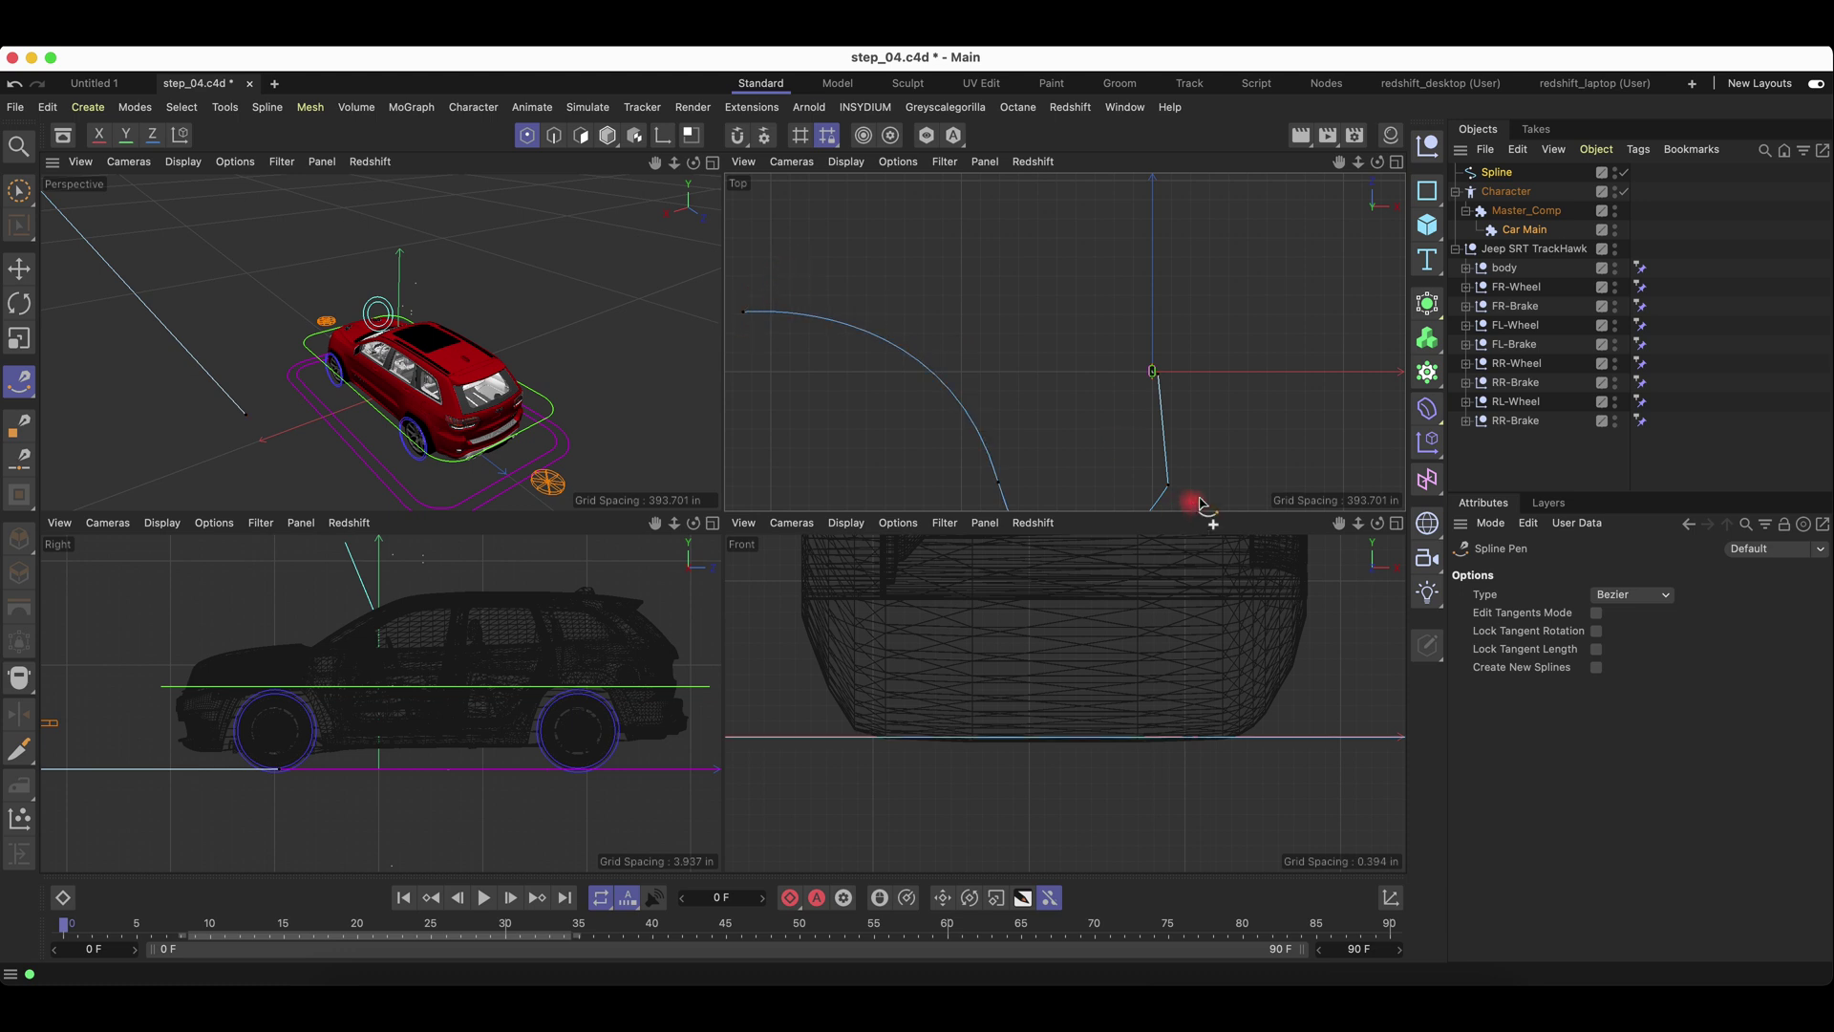
# Reshape the spline's second point near the car into a soft curve to remove the sharp corner, and leave the Spline Pen.
pyautogui.moveTo(1167, 485); pyautogui.dragTo(1167, 496)
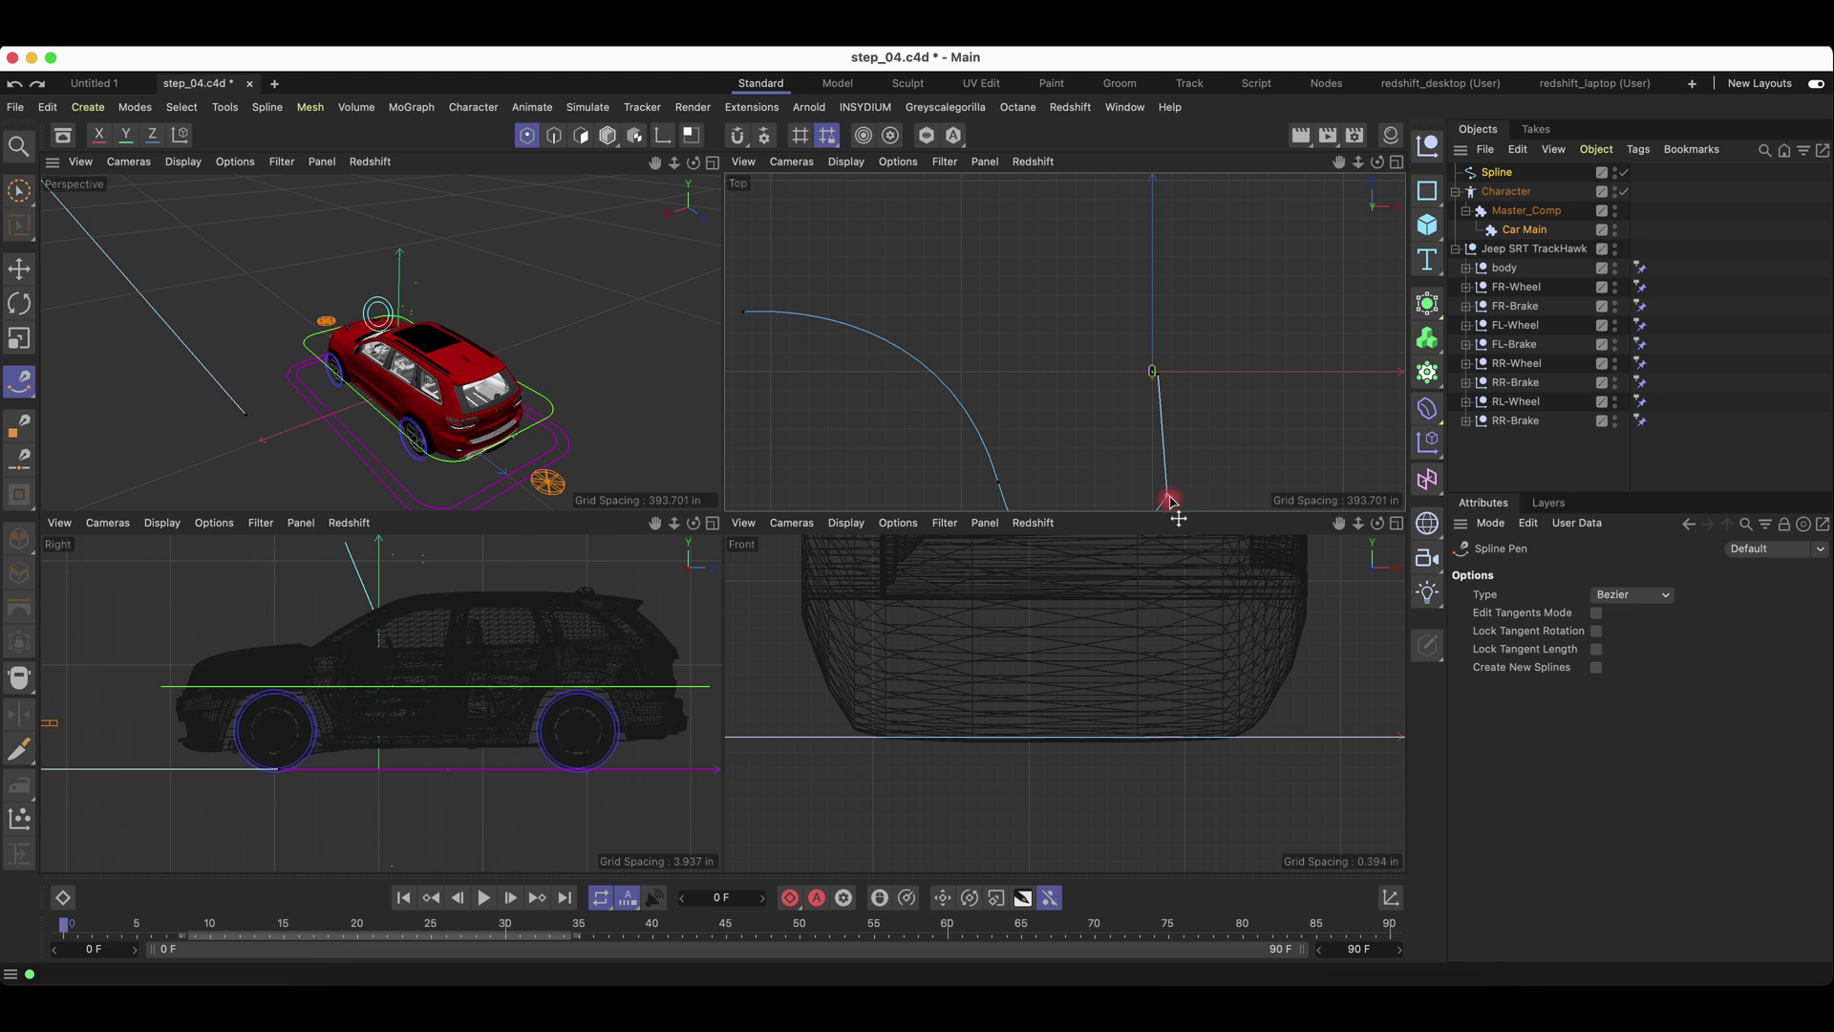
pyautogui.rightClick(1170, 504)
pyautogui.click(1189, 525)
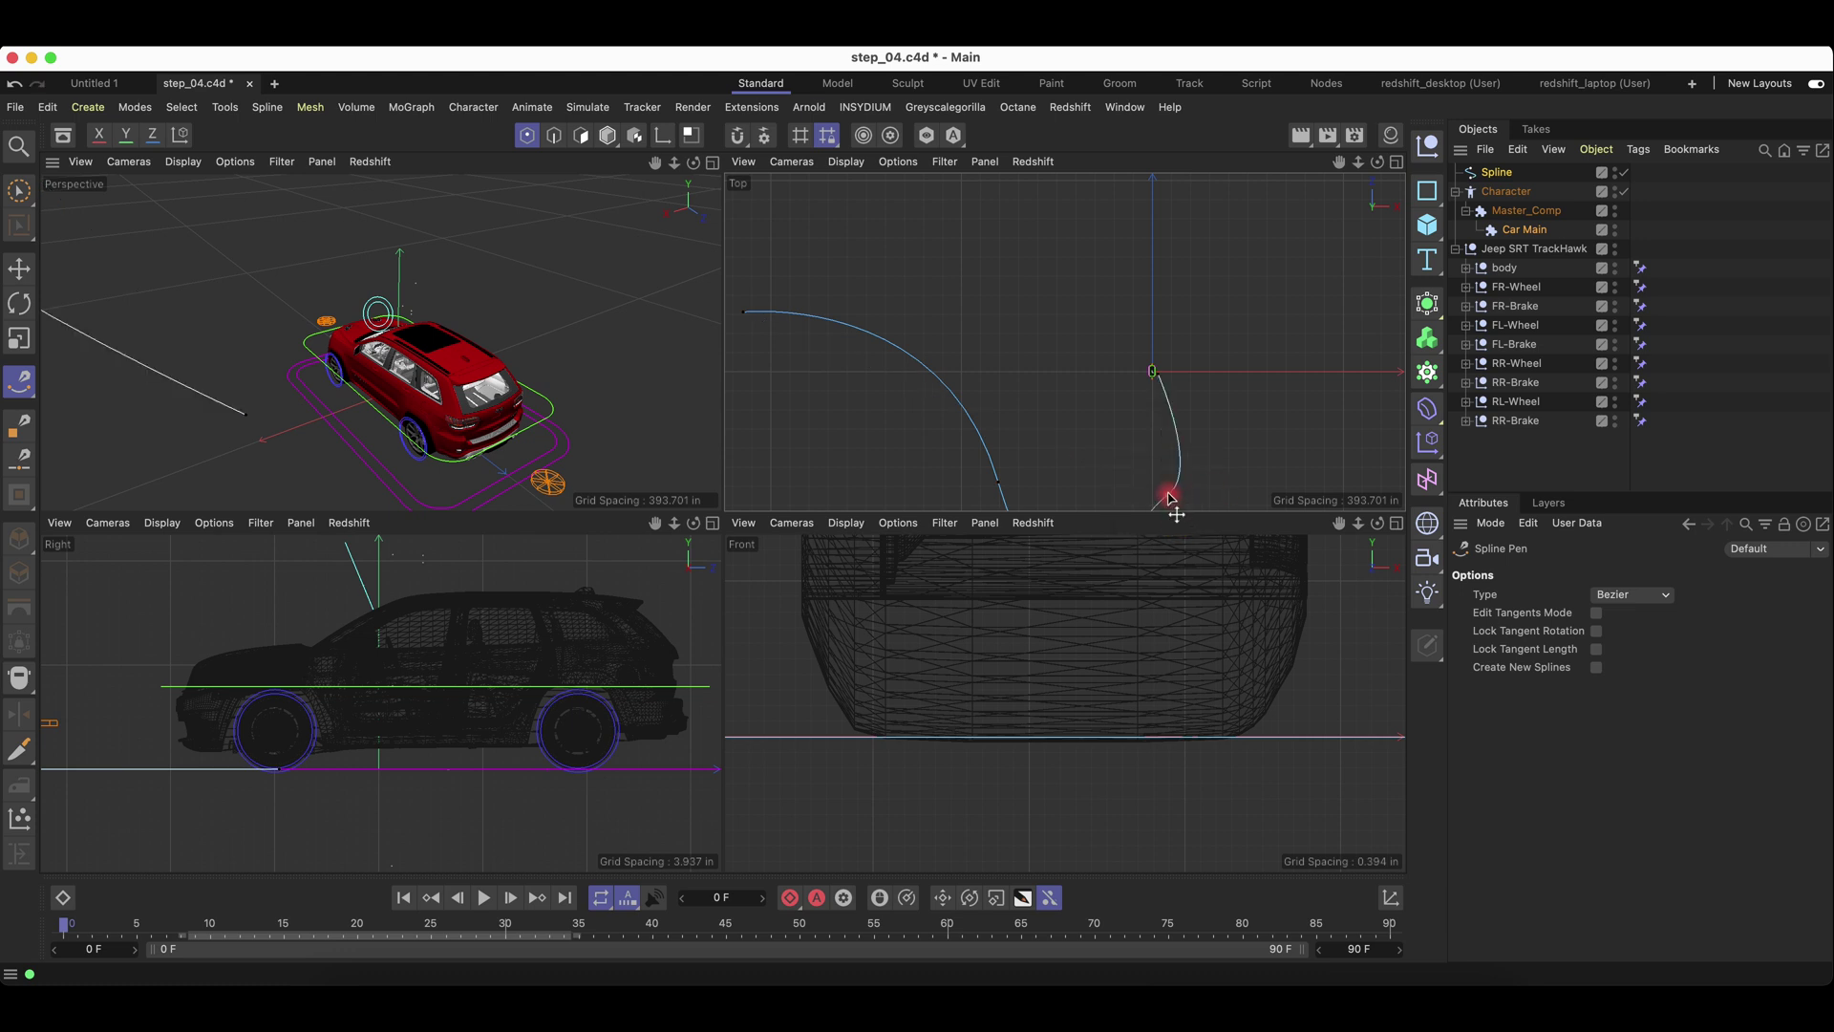
pyautogui.moveTo(1168, 492); pyautogui.dragTo(1173, 504)
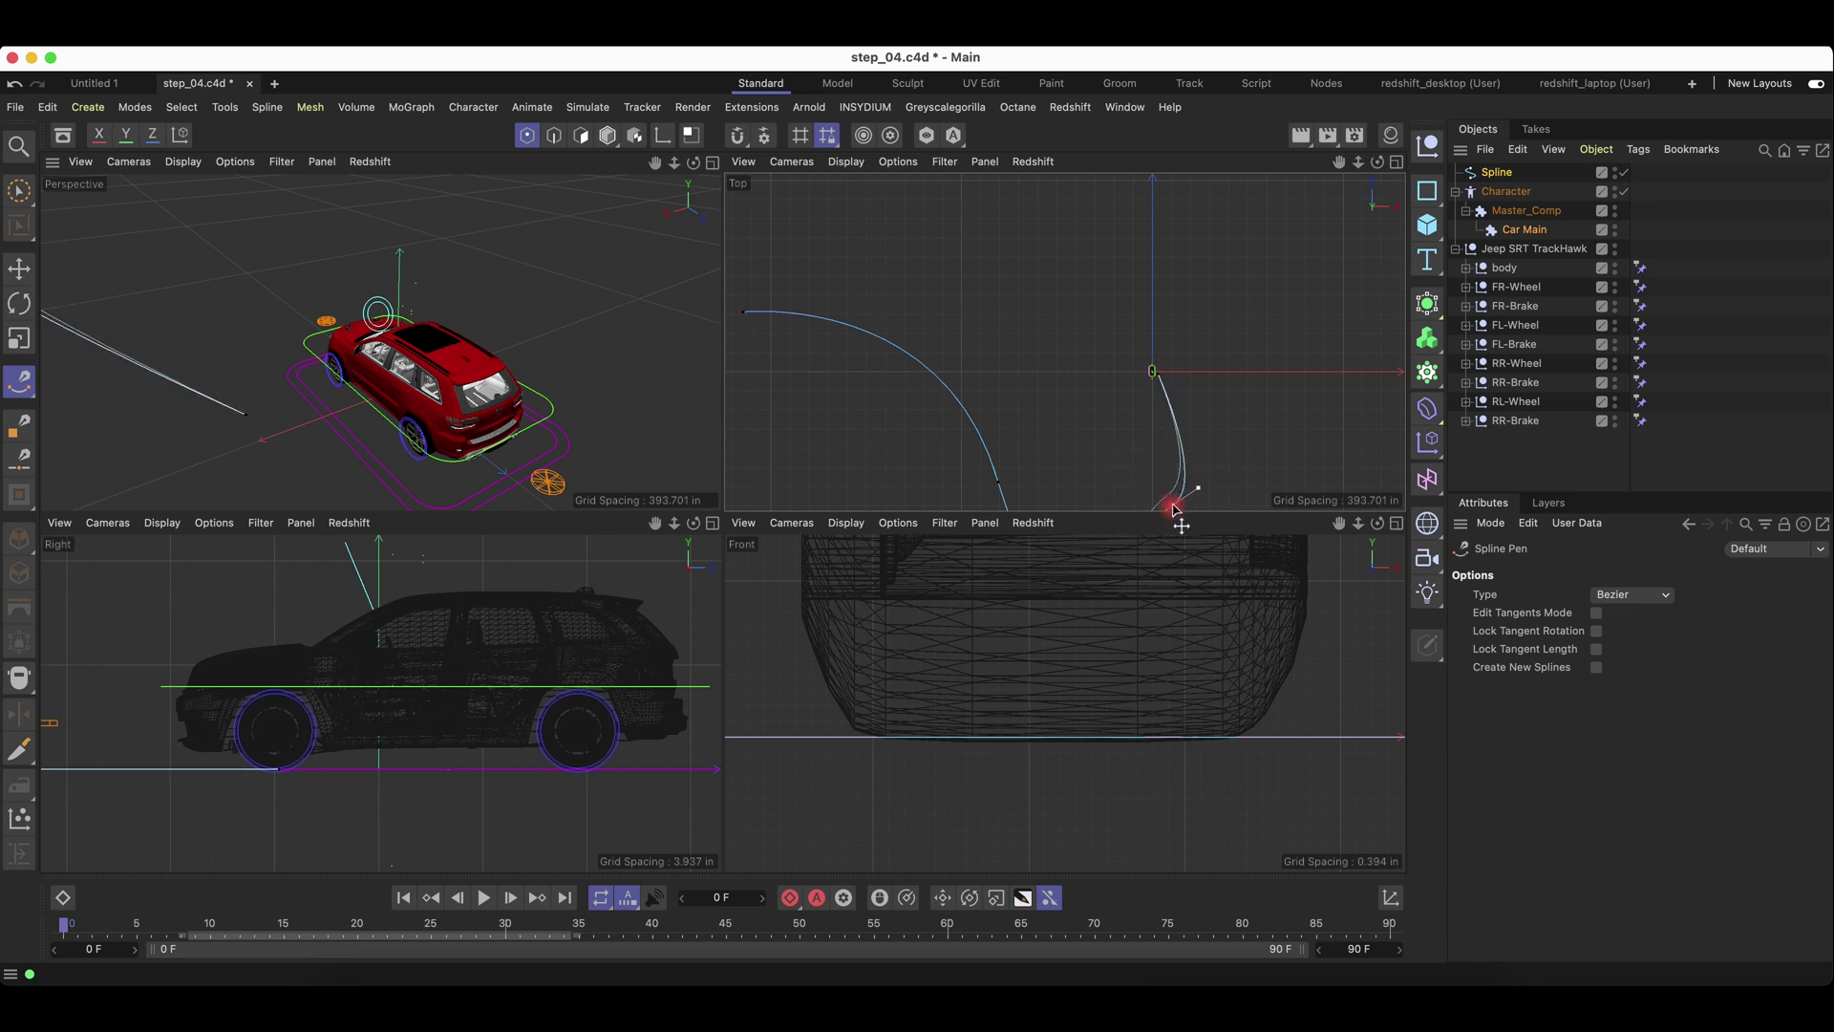
pyautogui.click(13, 190)
# Assign Spline as the Spline Path in Master_Comp's controls.
pyautogui.click(1509, 195)
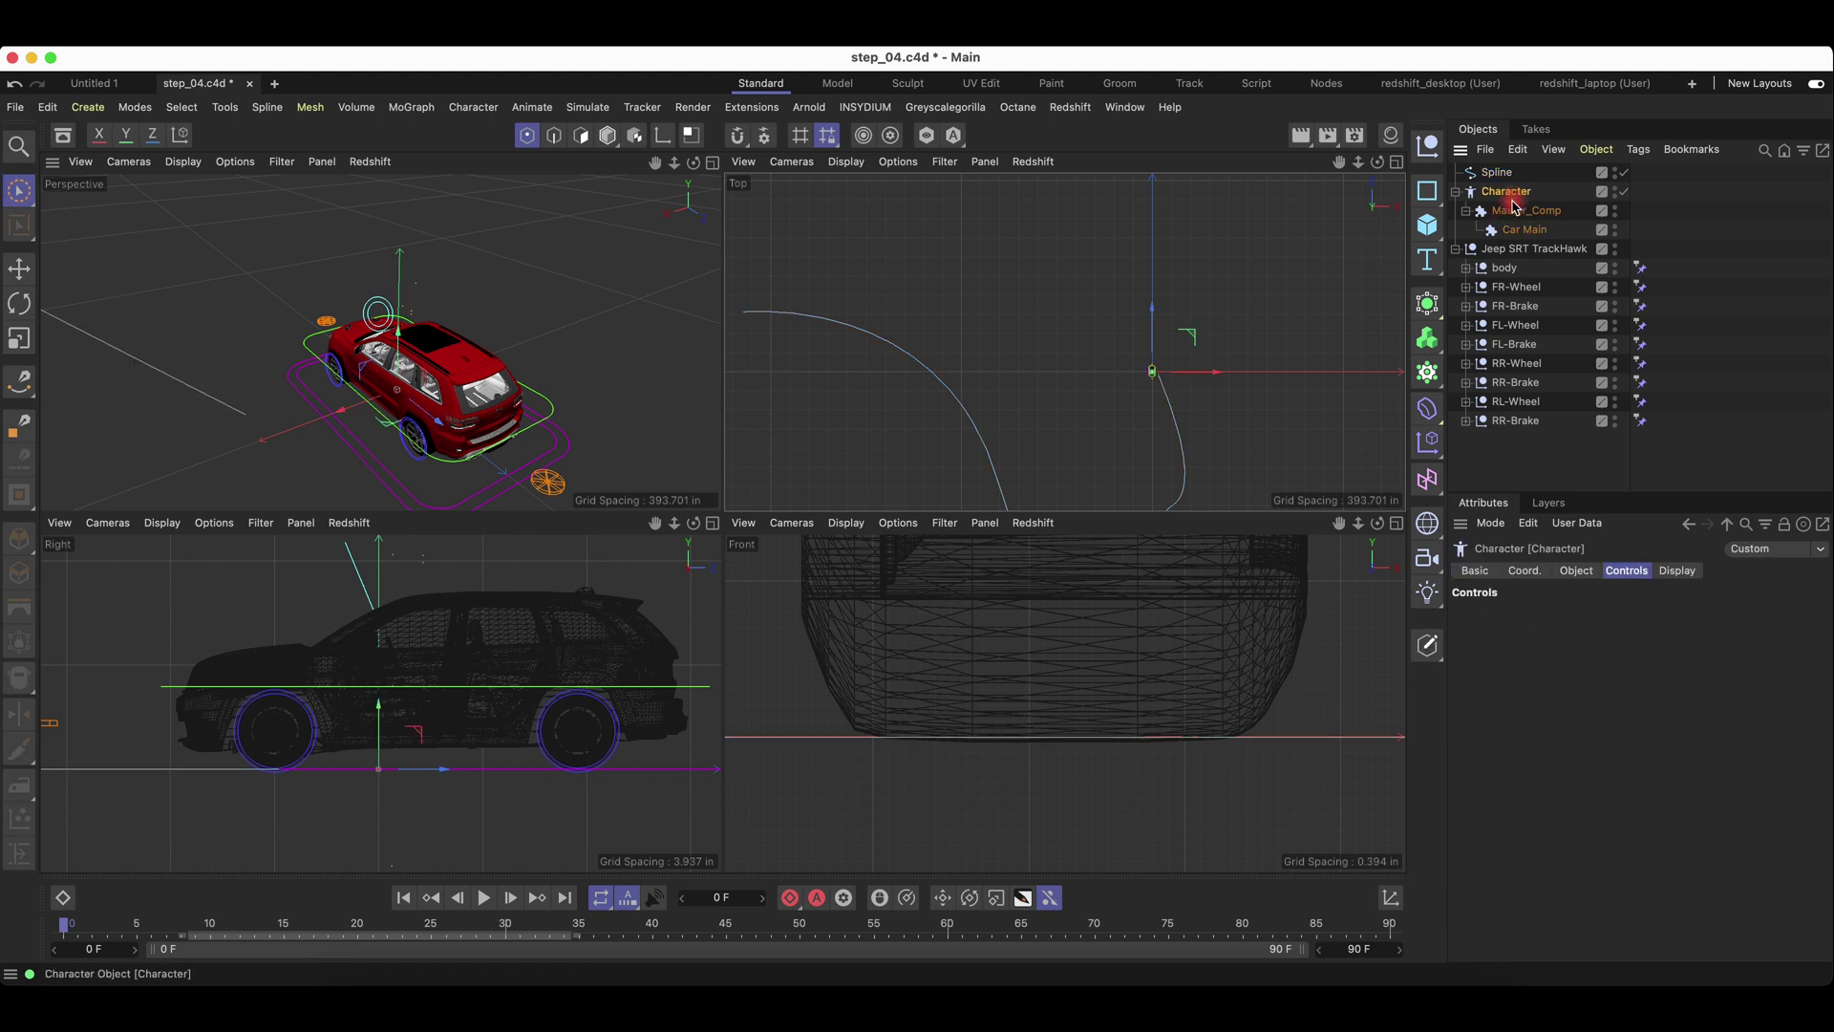
pyautogui.click(1577, 571)
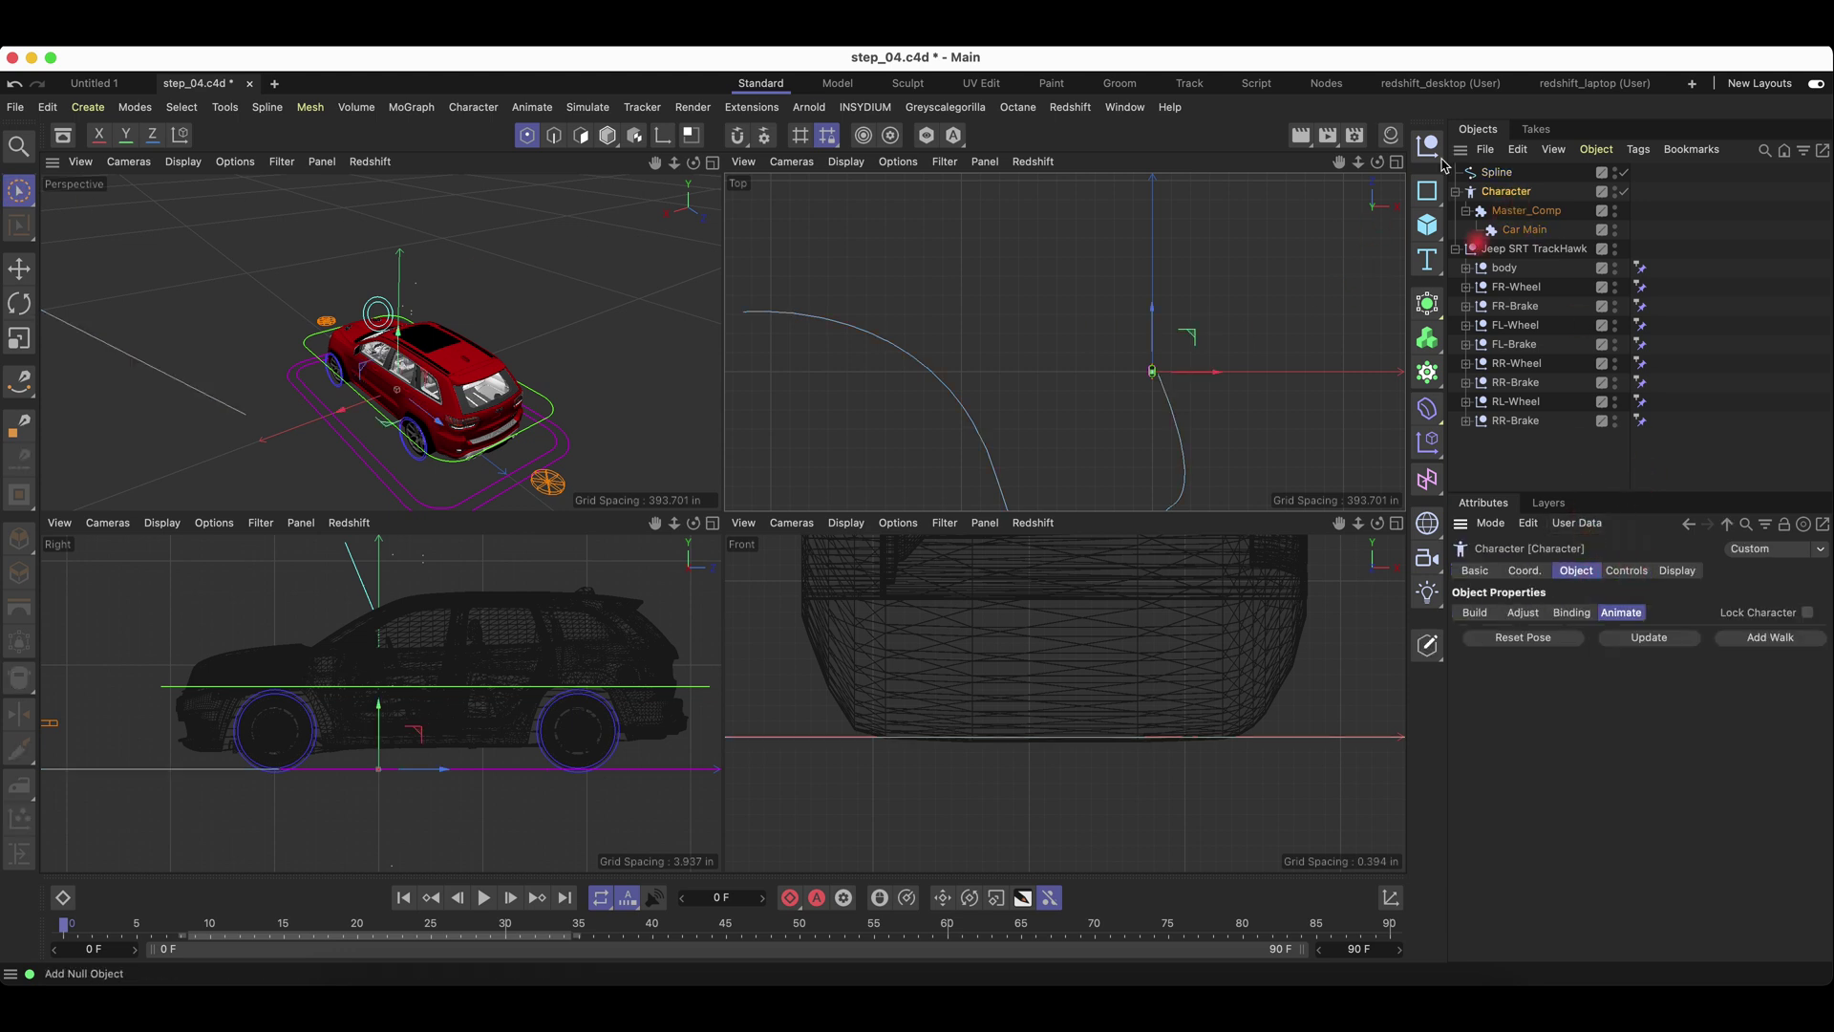
pyautogui.click(1525, 210)
pyautogui.click(1626, 574)
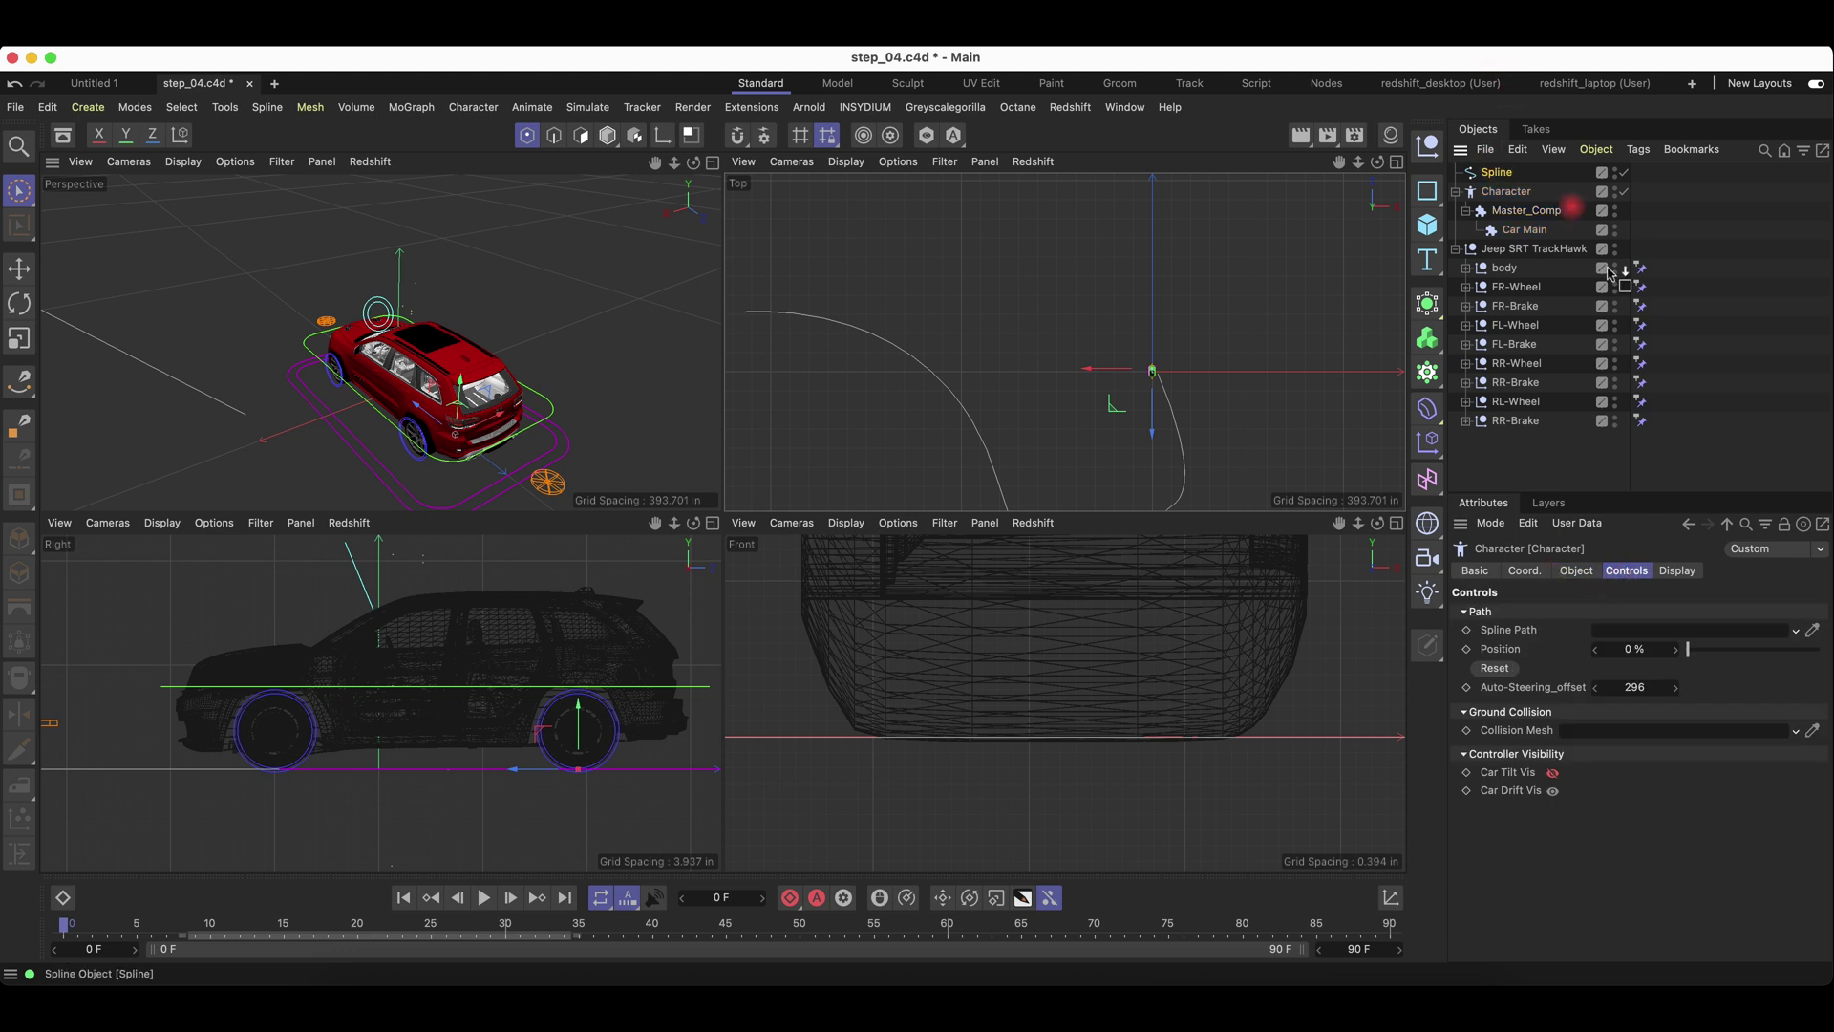
pyautogui.moveTo(1693, 631); pyautogui.dragTo(1684, 632)
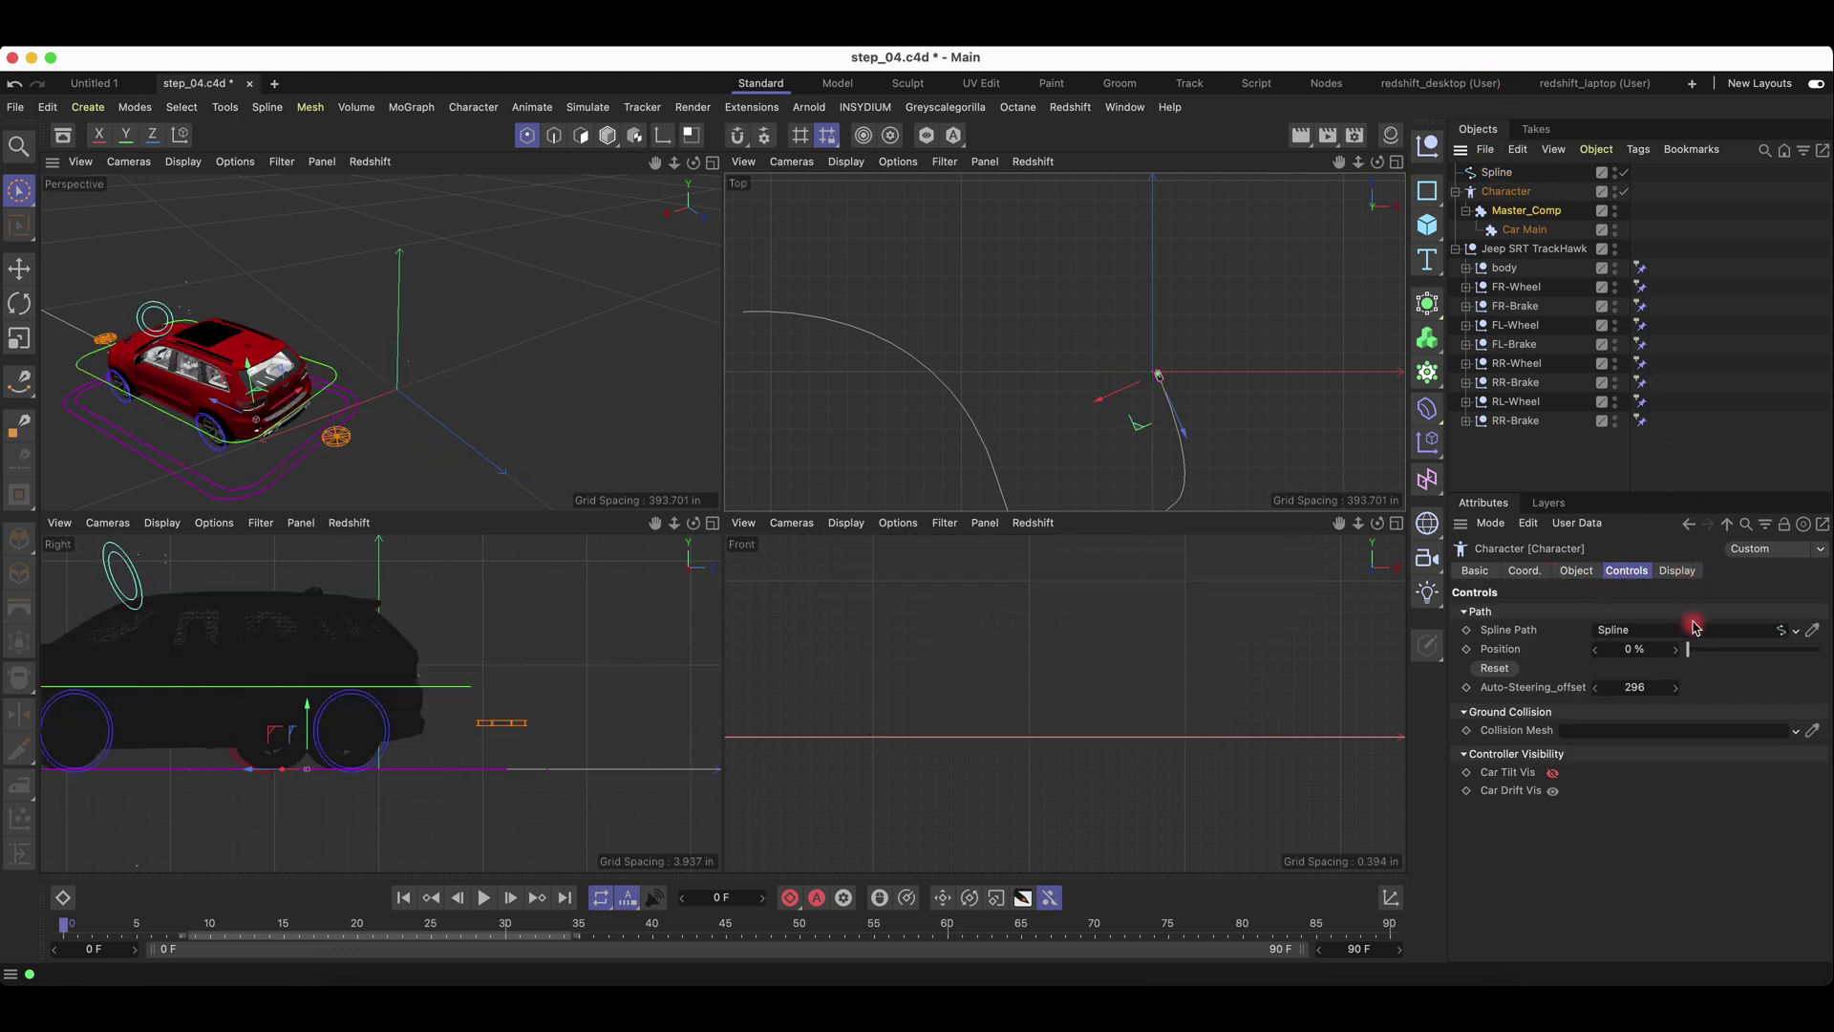
# Extend the timeline to 300 frames and keyframe the path Position at 0 % on frame 0 and 100 % on frame 300.
pyautogui.click(1467, 649)
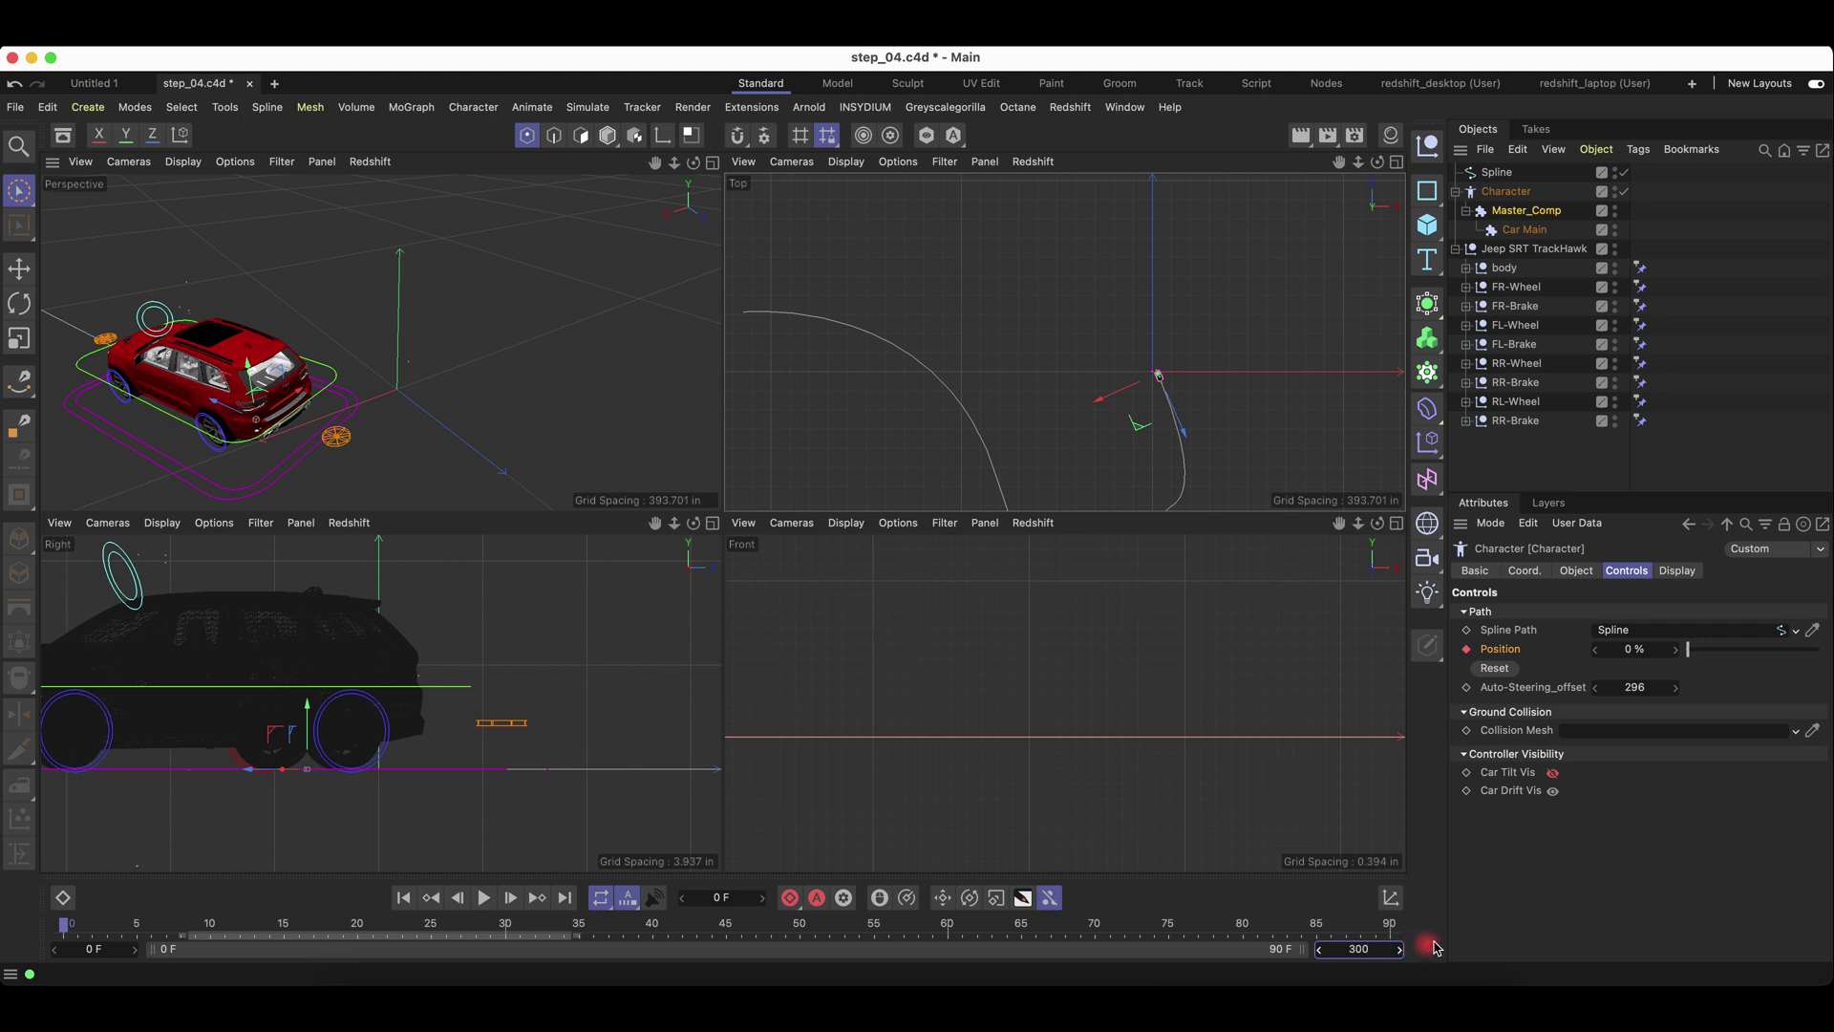
pyautogui.press('Return')
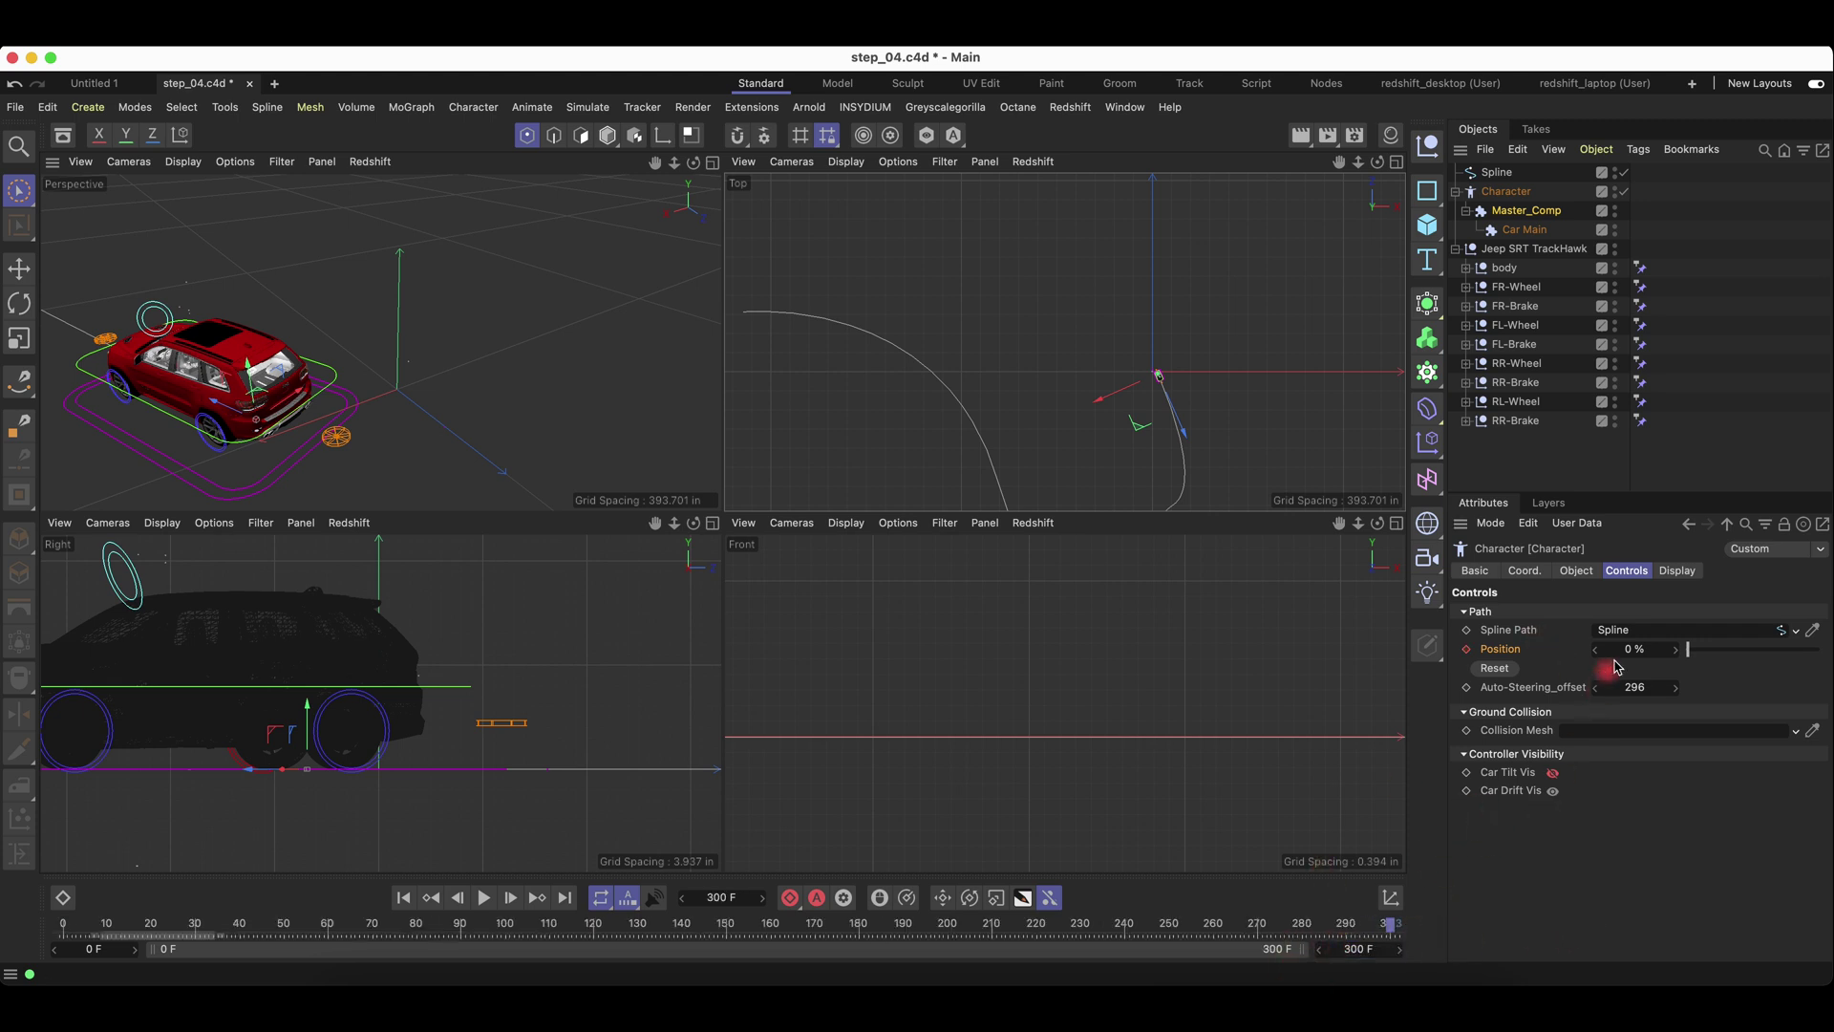
pyautogui.moveTo(1711, 653); pyautogui.dragTo(1831, 663)
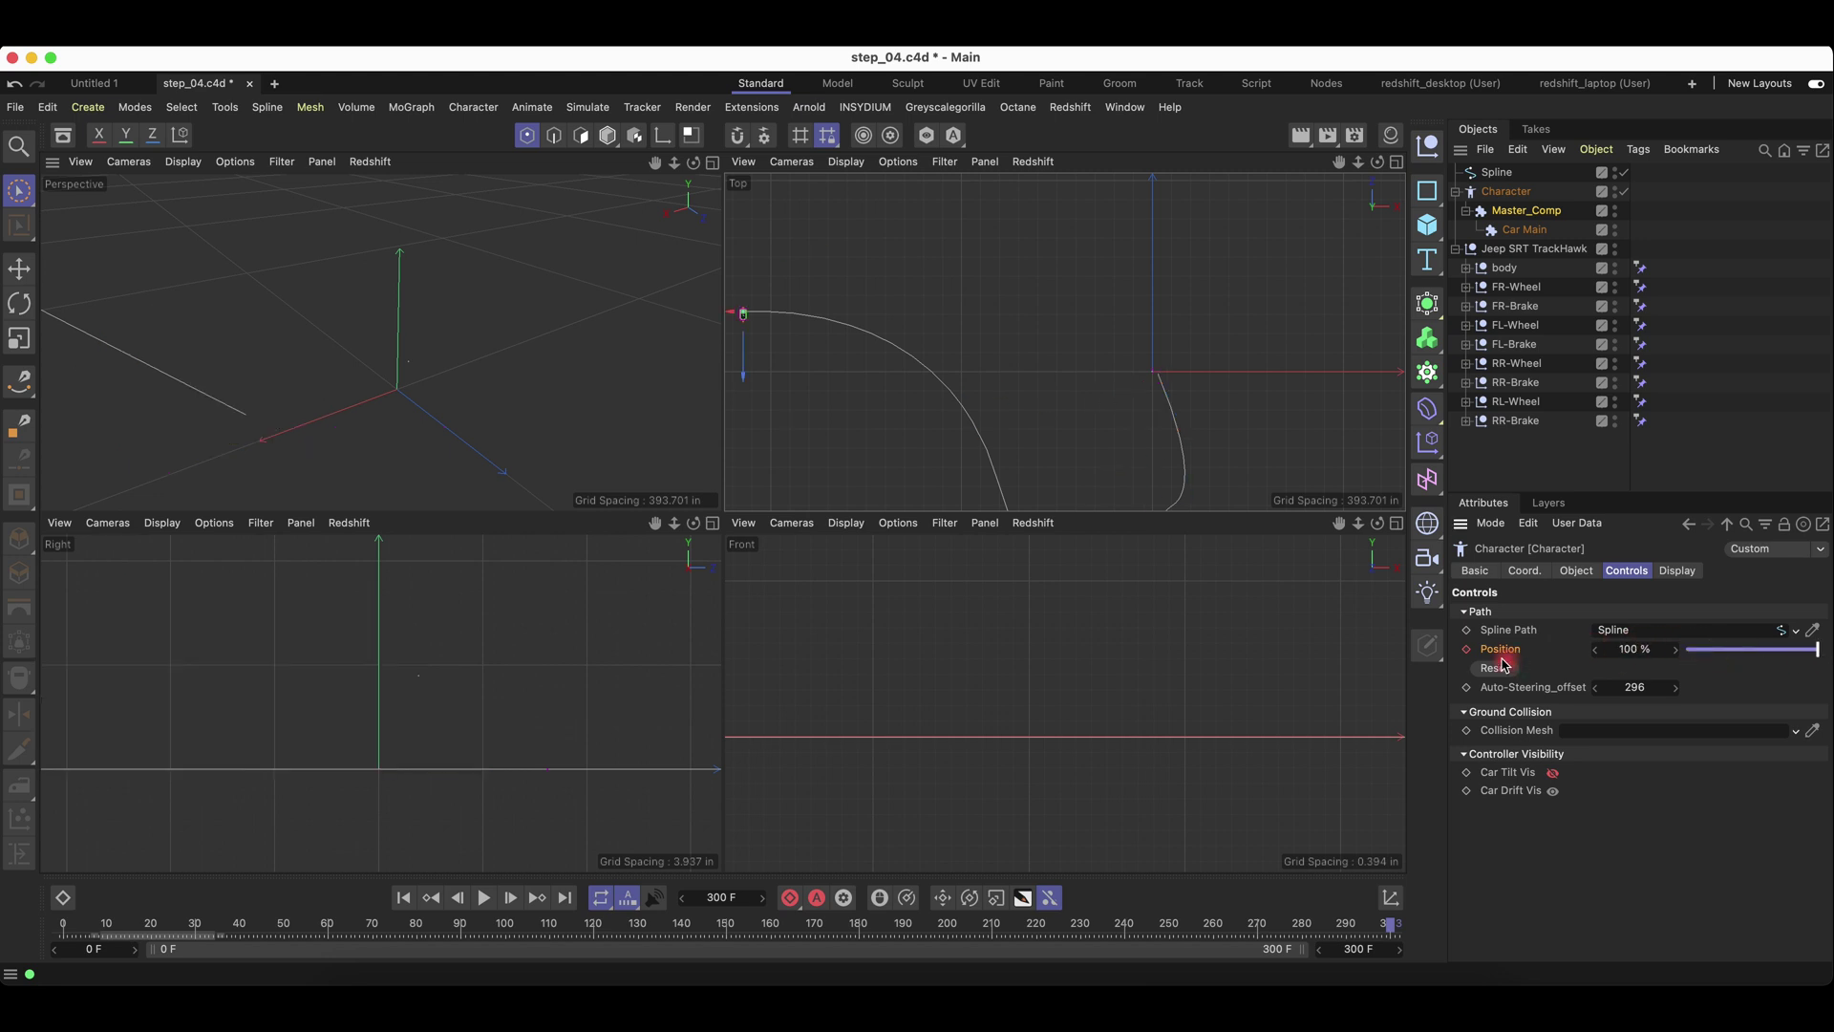
pyautogui.click(1466, 650)
pyautogui.moveTo(1223, 929); pyautogui.dragTo(9, 941)
# Play the path animation in the full perspective view with the car framed from its front side.
pyautogui.click(709, 162)
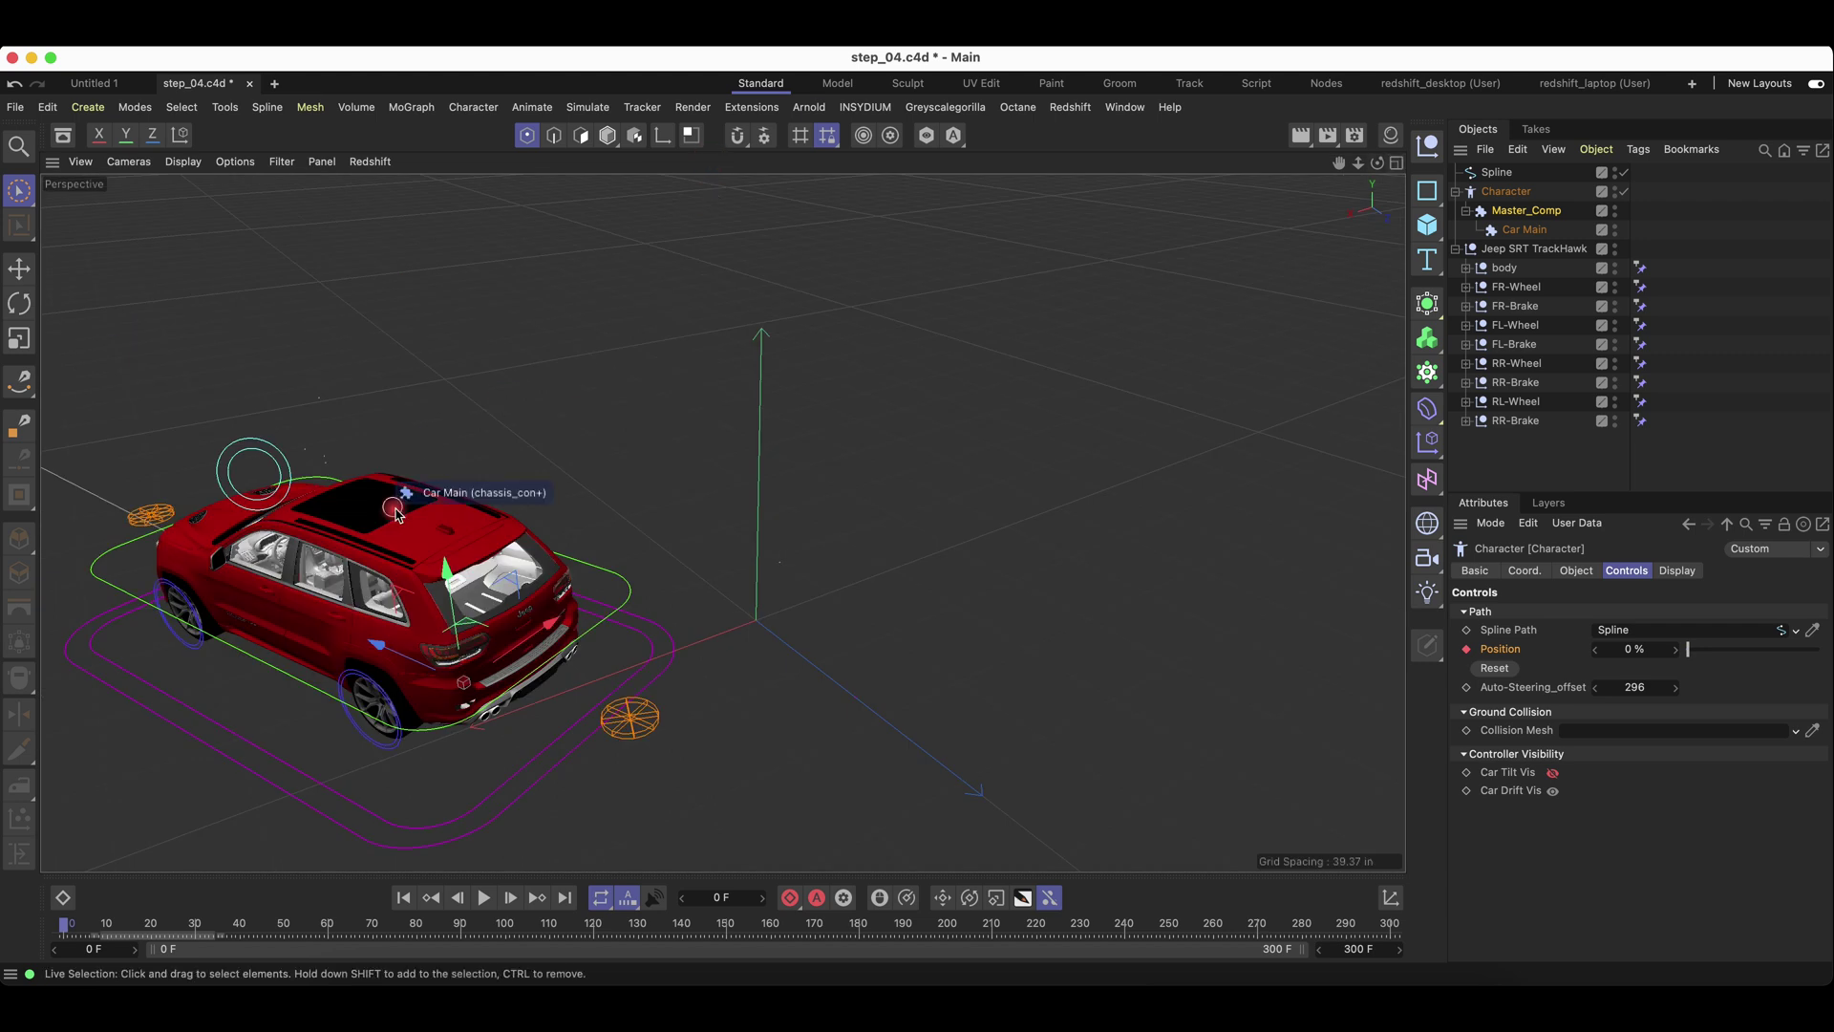
pyautogui.keyDown('alt'); pyautogui.moveTo(408, 499); pyautogui.dragTo(552, 503); pyautogui.keyUp('alt')
pyautogui.scroll(-4, 616, 489)
pyautogui.keyDown('alt'); pyautogui.moveTo(261, 571); pyautogui.dragTo(1265, 368, button='middle'); pyautogui.keyUp('alt')
pyautogui.keyDown('alt'); pyautogui.moveTo(801, 407); pyautogui.dragTo(541, 471, button='right'); pyautogui.keyUp('alt')
pyautogui.keyDown('alt'); pyautogui.moveTo(540, 471); pyautogui.dragTo(739, 426); pyautogui.keyUp('alt')
pyautogui.keyDown('alt'); pyautogui.moveTo(496, 404); pyautogui.dragTo(654, 454, button='middle'); pyautogui.keyUp('alt')
pyautogui.click(489, 904)
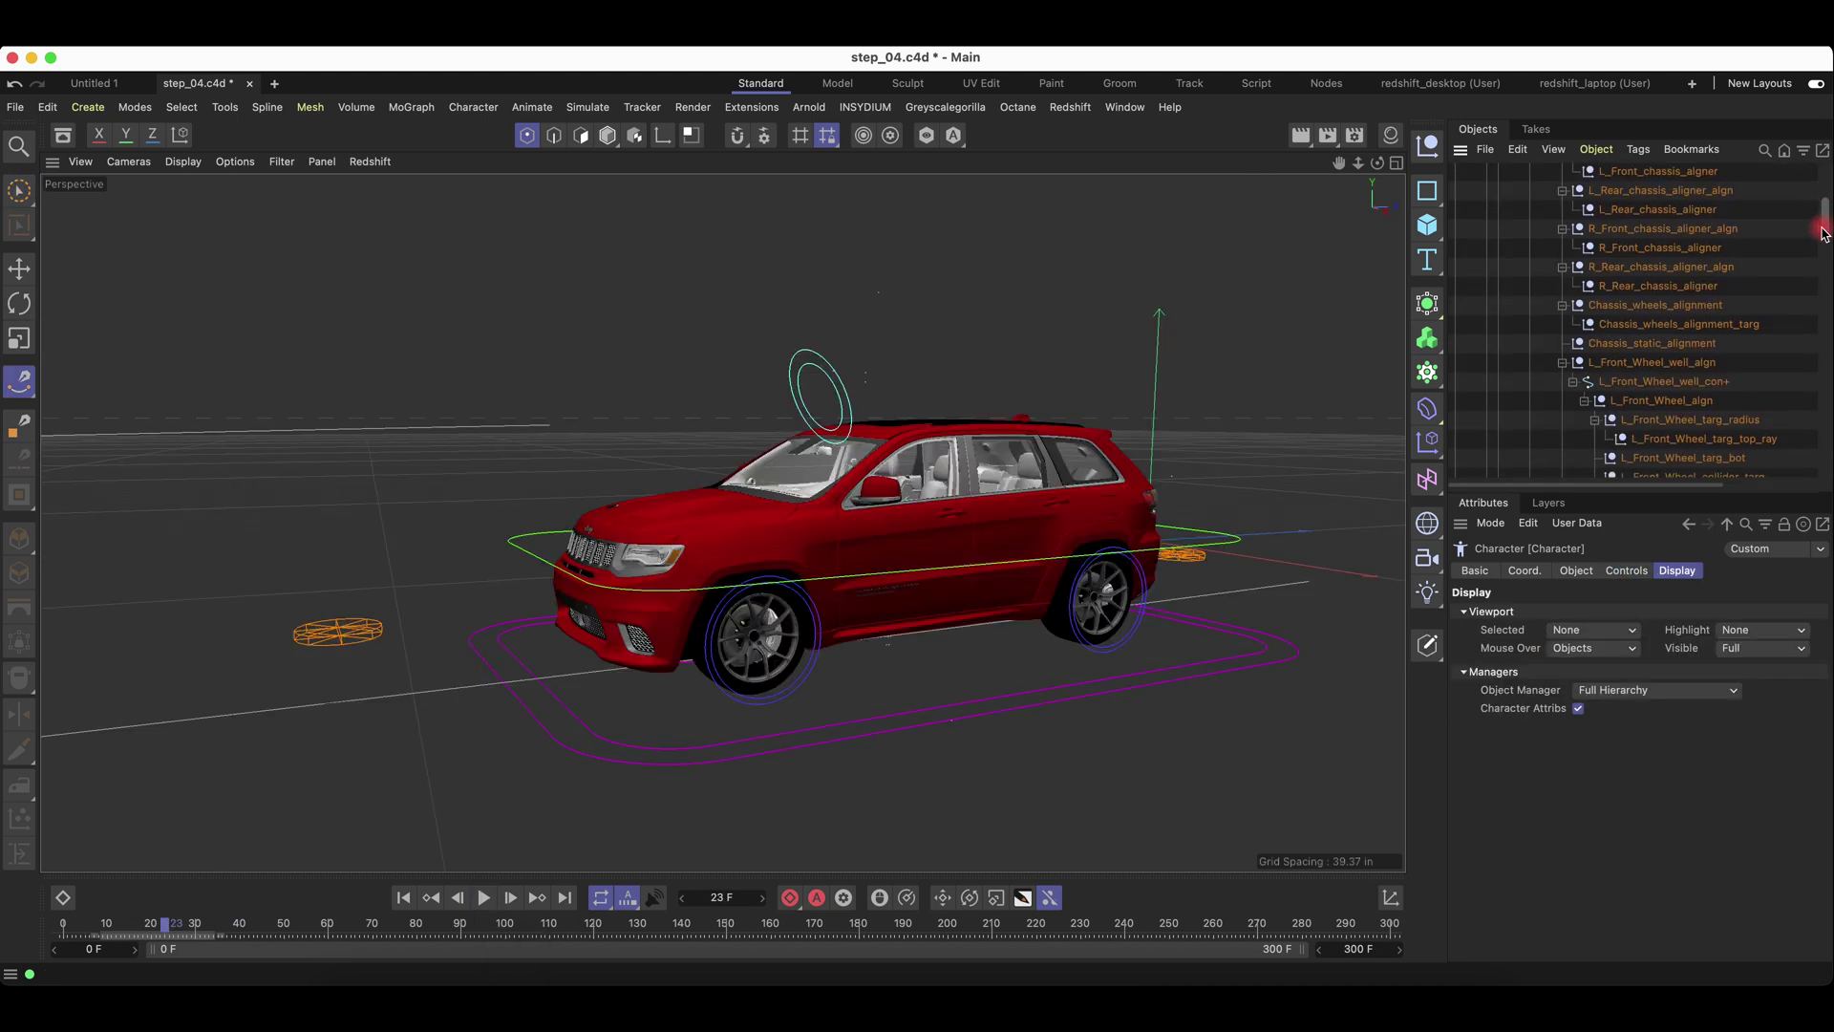
# Parent the RS Camera under Master_con+ in the Character's full hierarchy and widen the object list.
pyautogui.moveTo(1825, 225); pyautogui.dragTo(1814, 181)
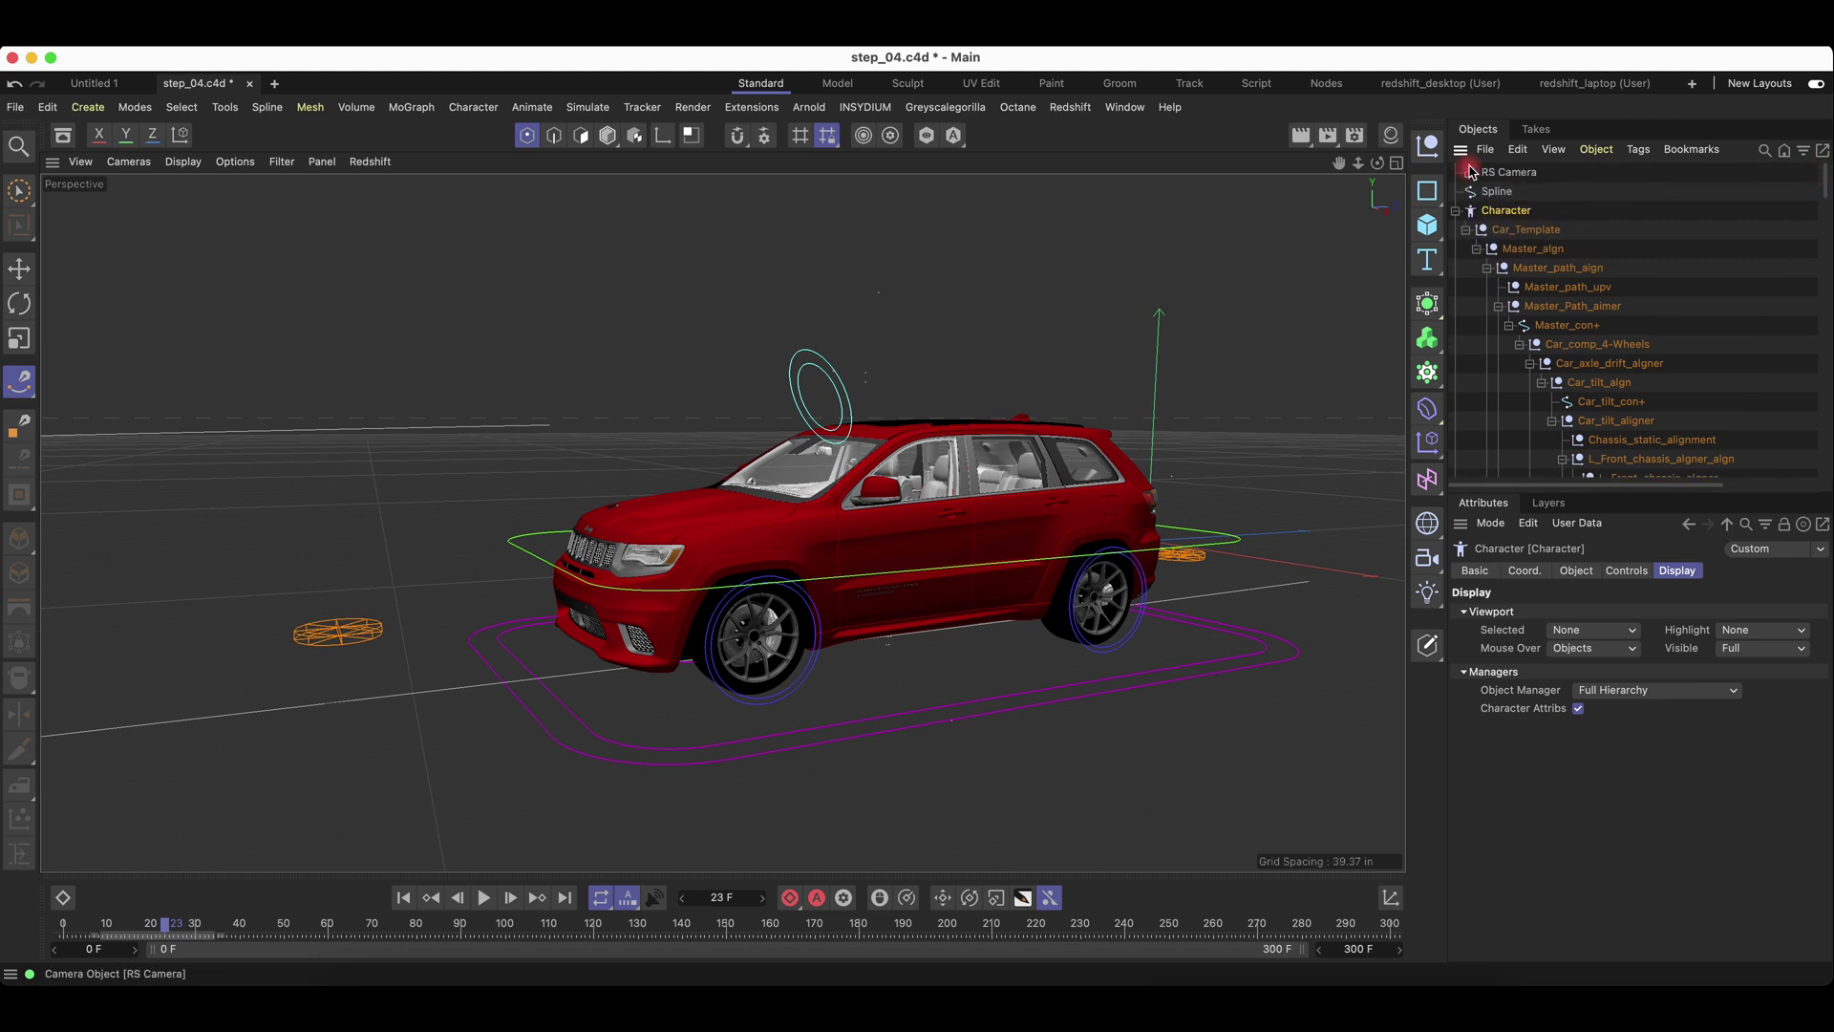
pyautogui.moveTo(1471, 172); pyautogui.dragTo(1638, 341)
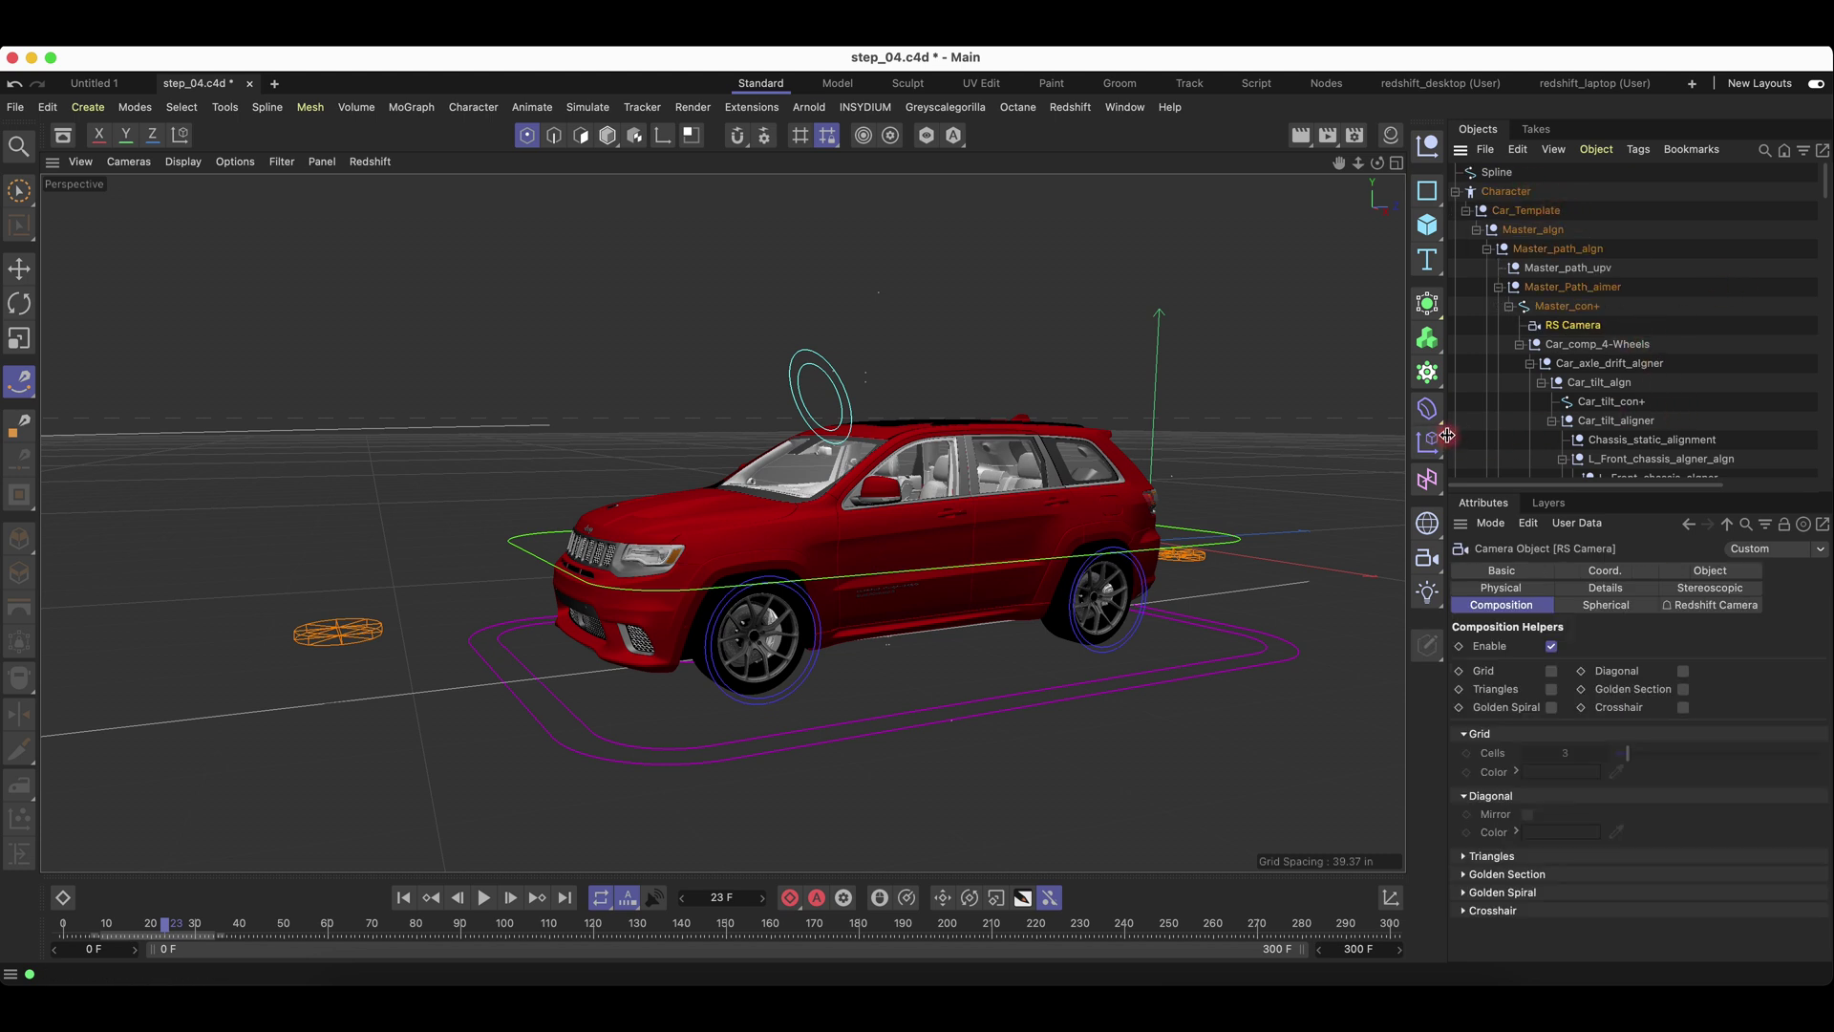
pyautogui.moveTo(1447, 435); pyautogui.dragTo(1311, 436)
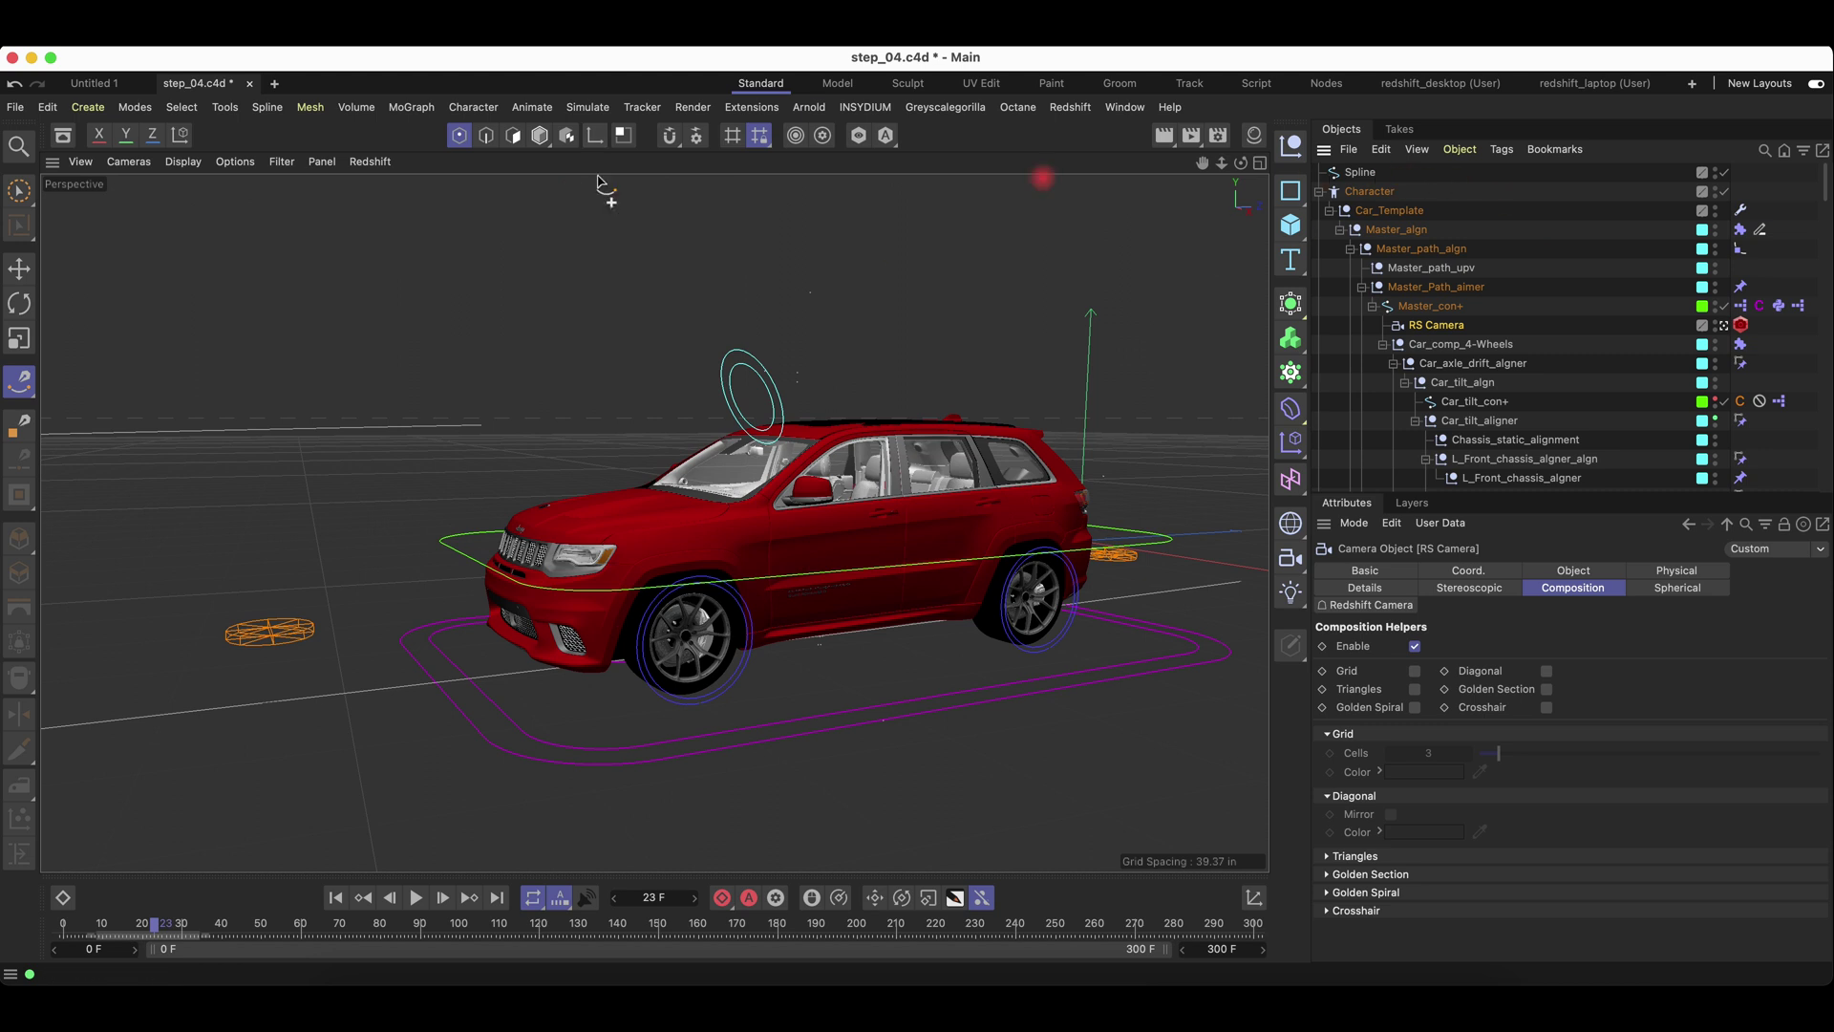
# Check that RS Camera is the active view camera, play the animation through it and scrub back toward the start.
pyautogui.click(129, 161)
pyautogui.moveTo(157, 217)
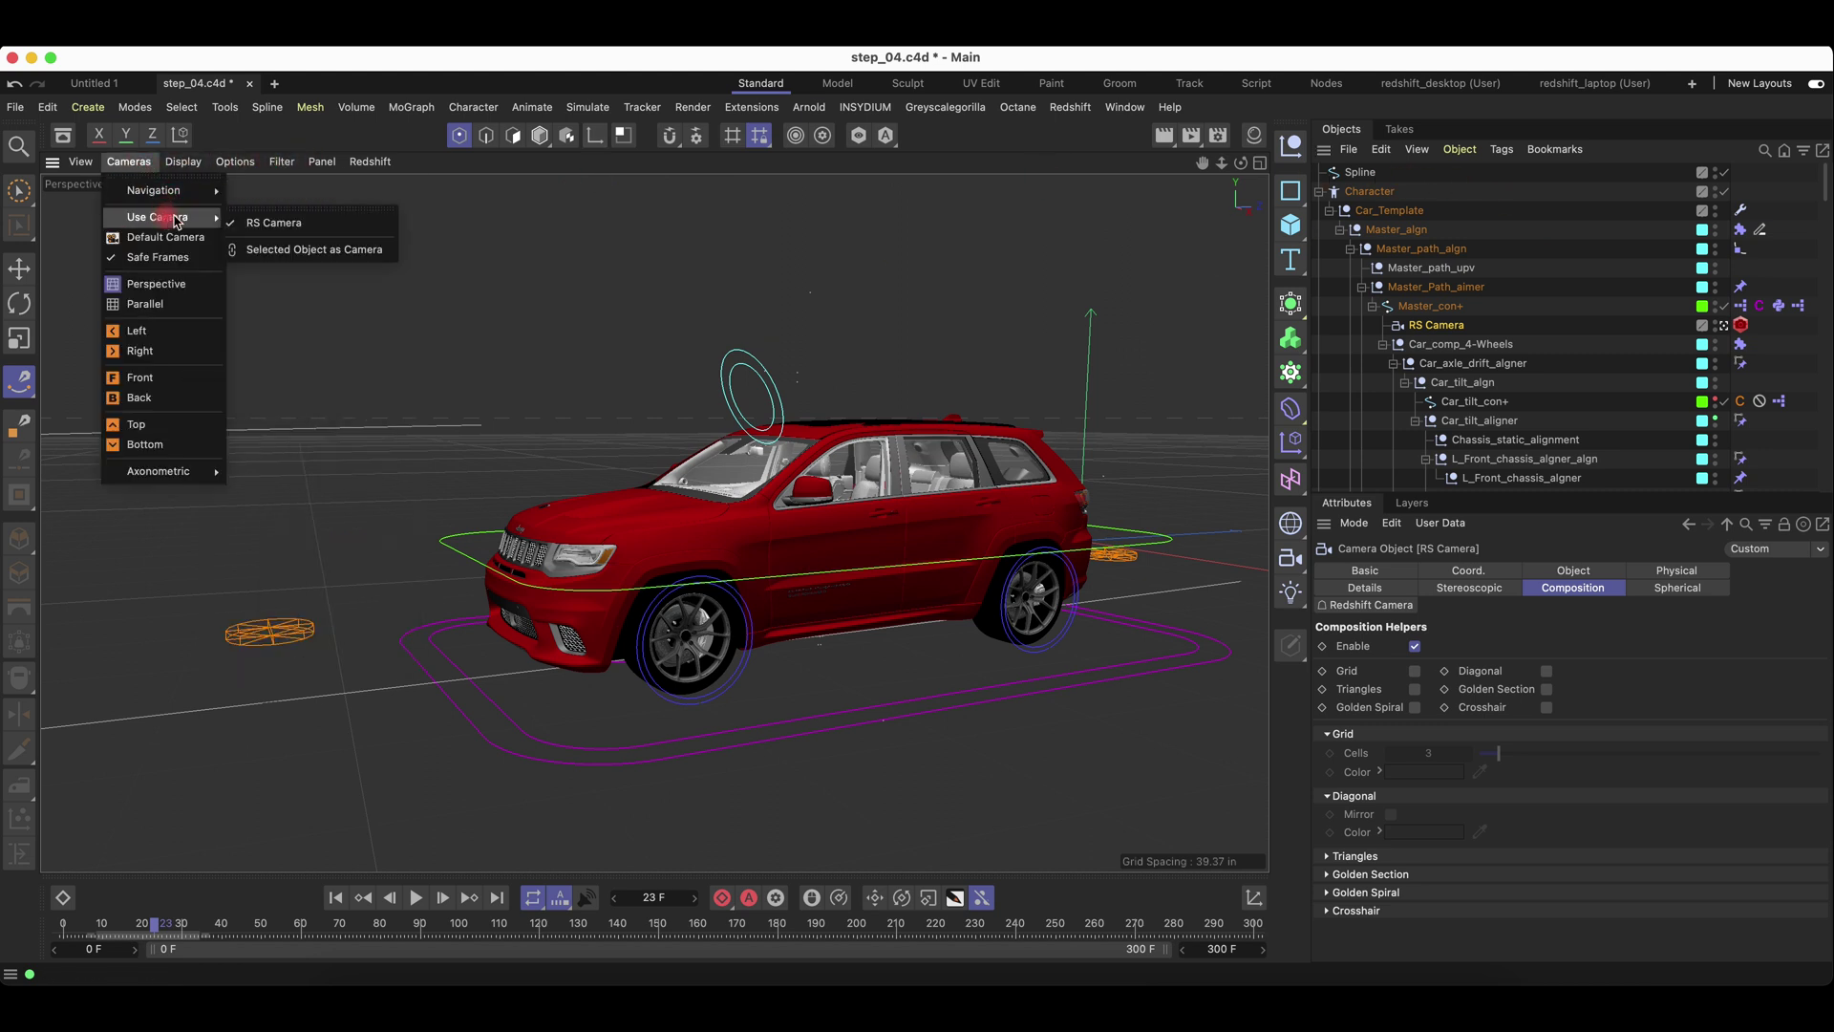
pyautogui.click(418, 899)
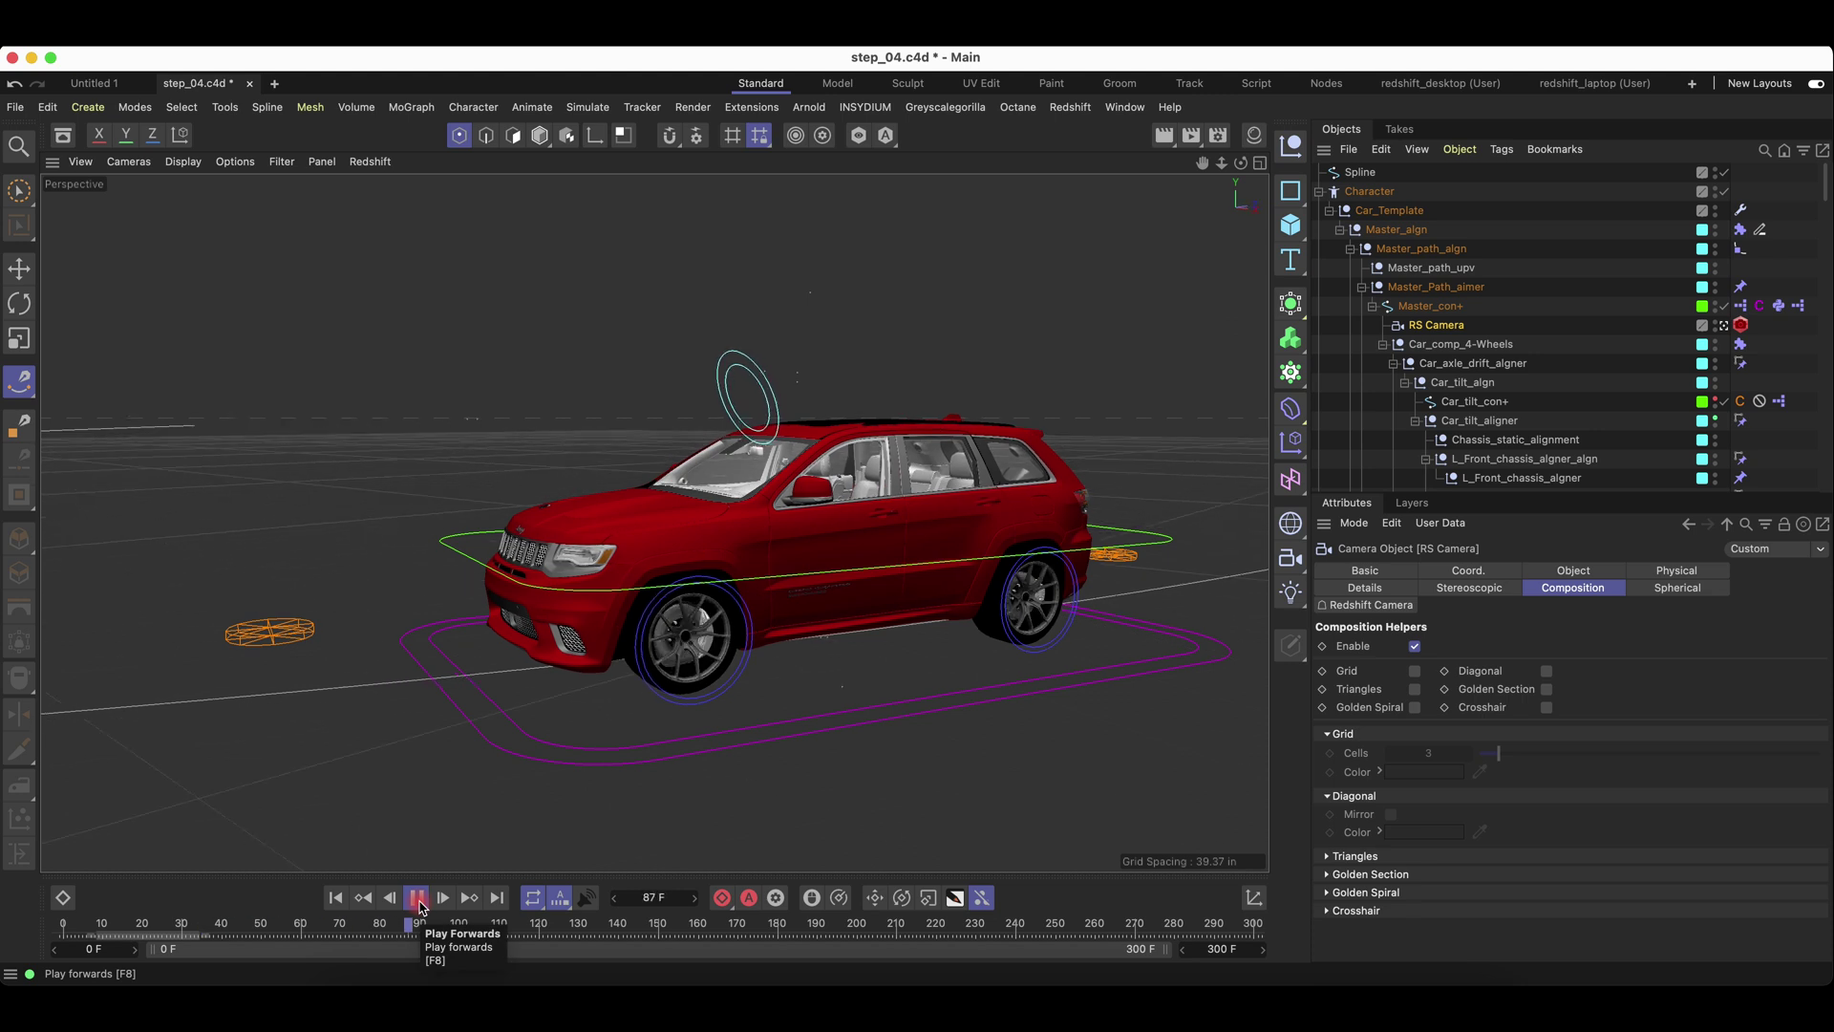
pyautogui.click(417, 899)
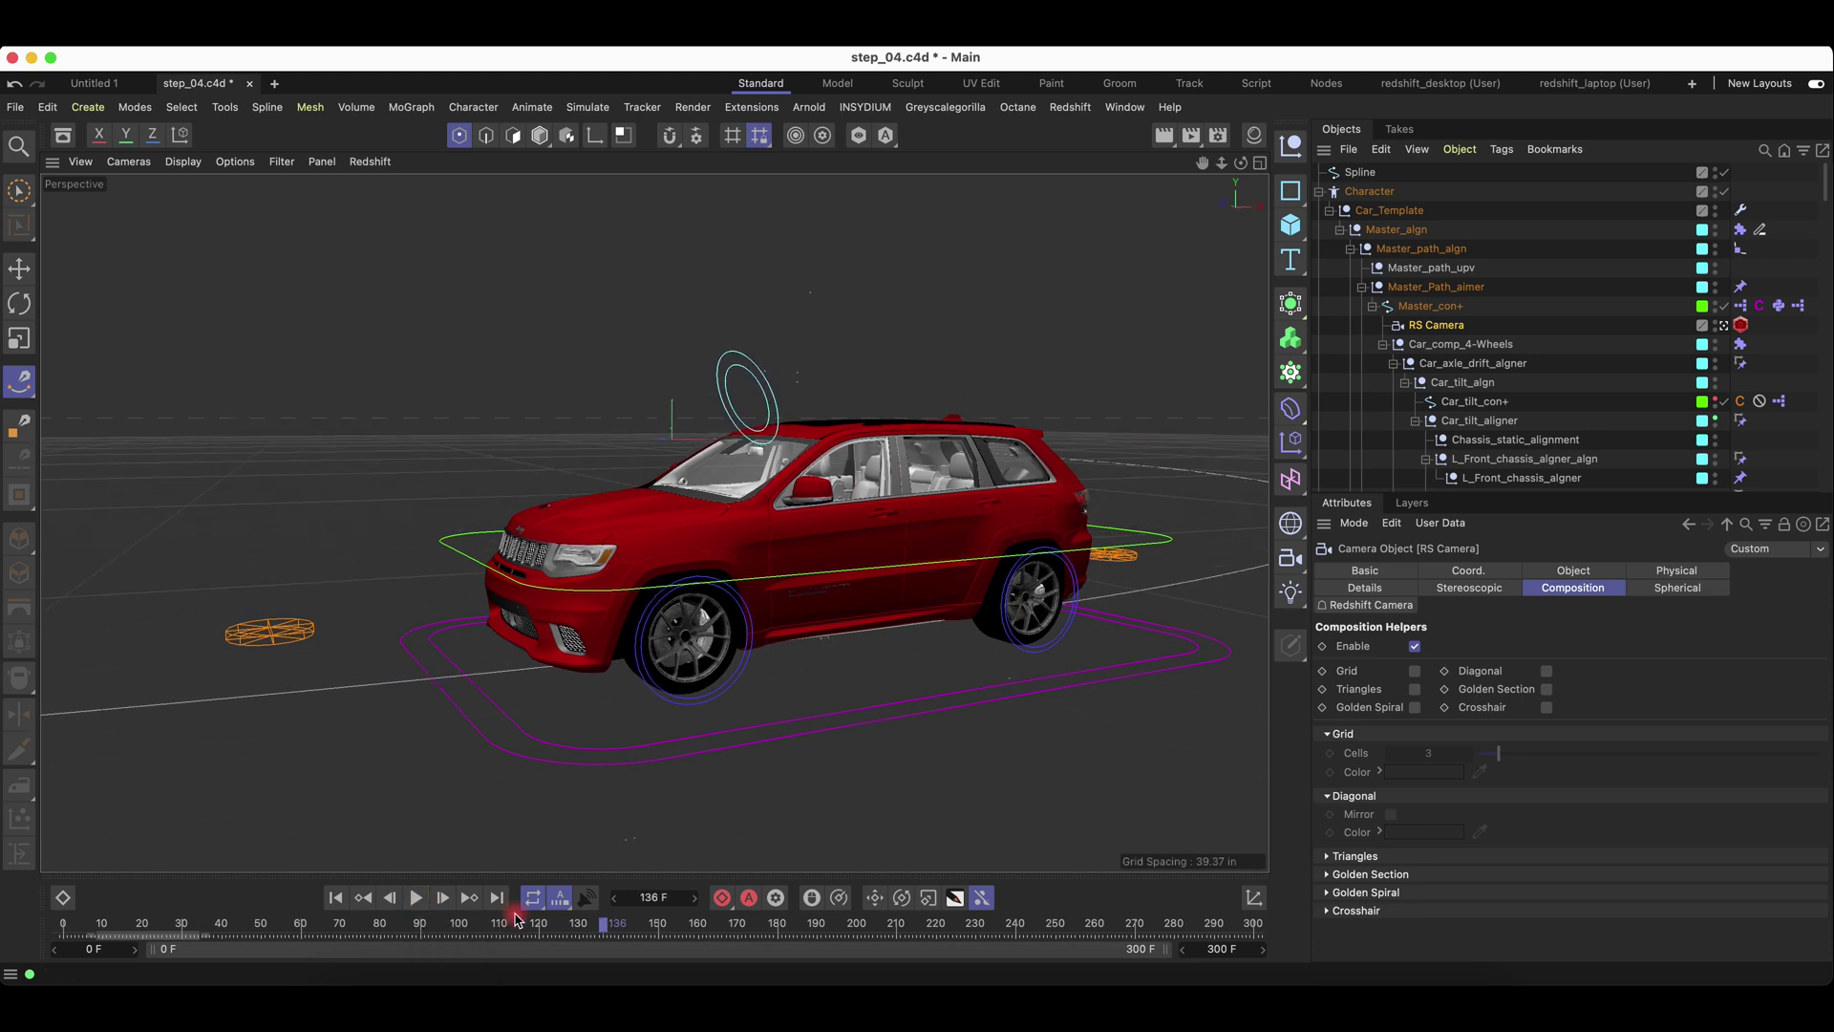
pyautogui.moveTo(517, 920); pyautogui.dragTo(181, 923)
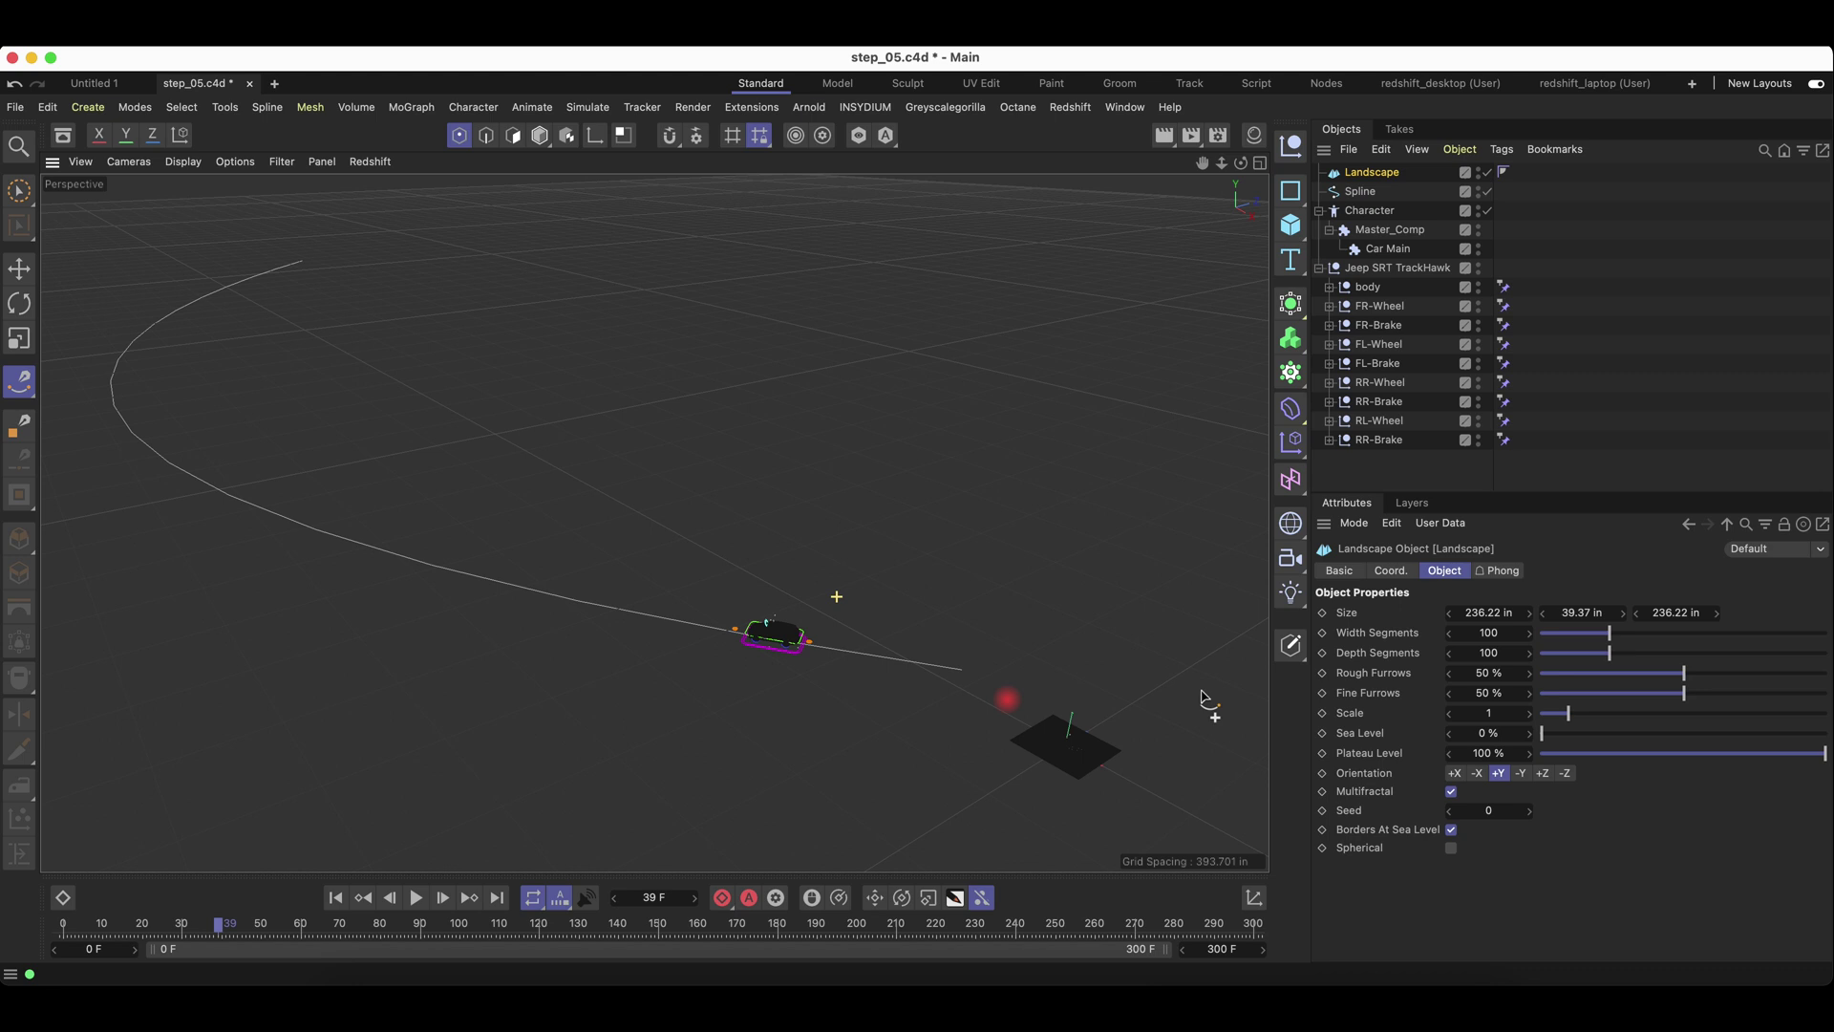
# Scale up the Landscape to cover the spline path and move it so its edge lies ahead of the car.
pyautogui.press('t')
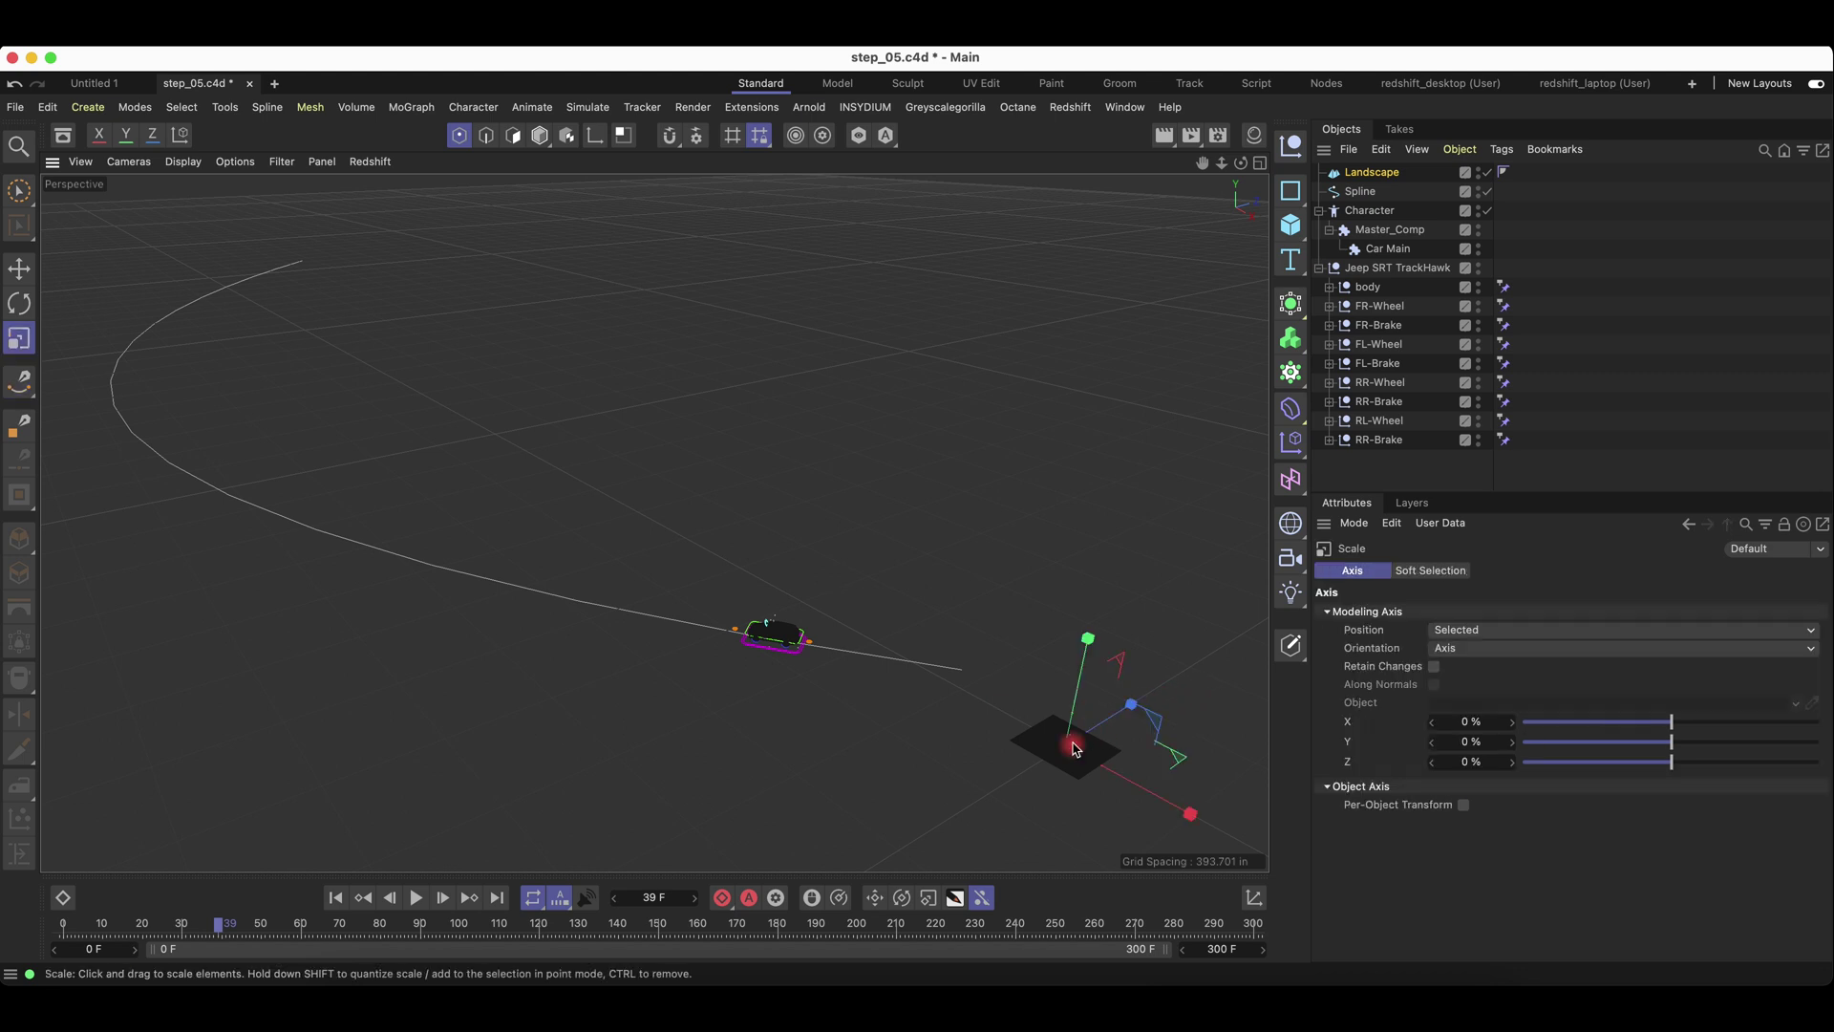
pyautogui.moveTo(1075, 749); pyautogui.dragTo(1051, 525)
pyautogui.press('e')
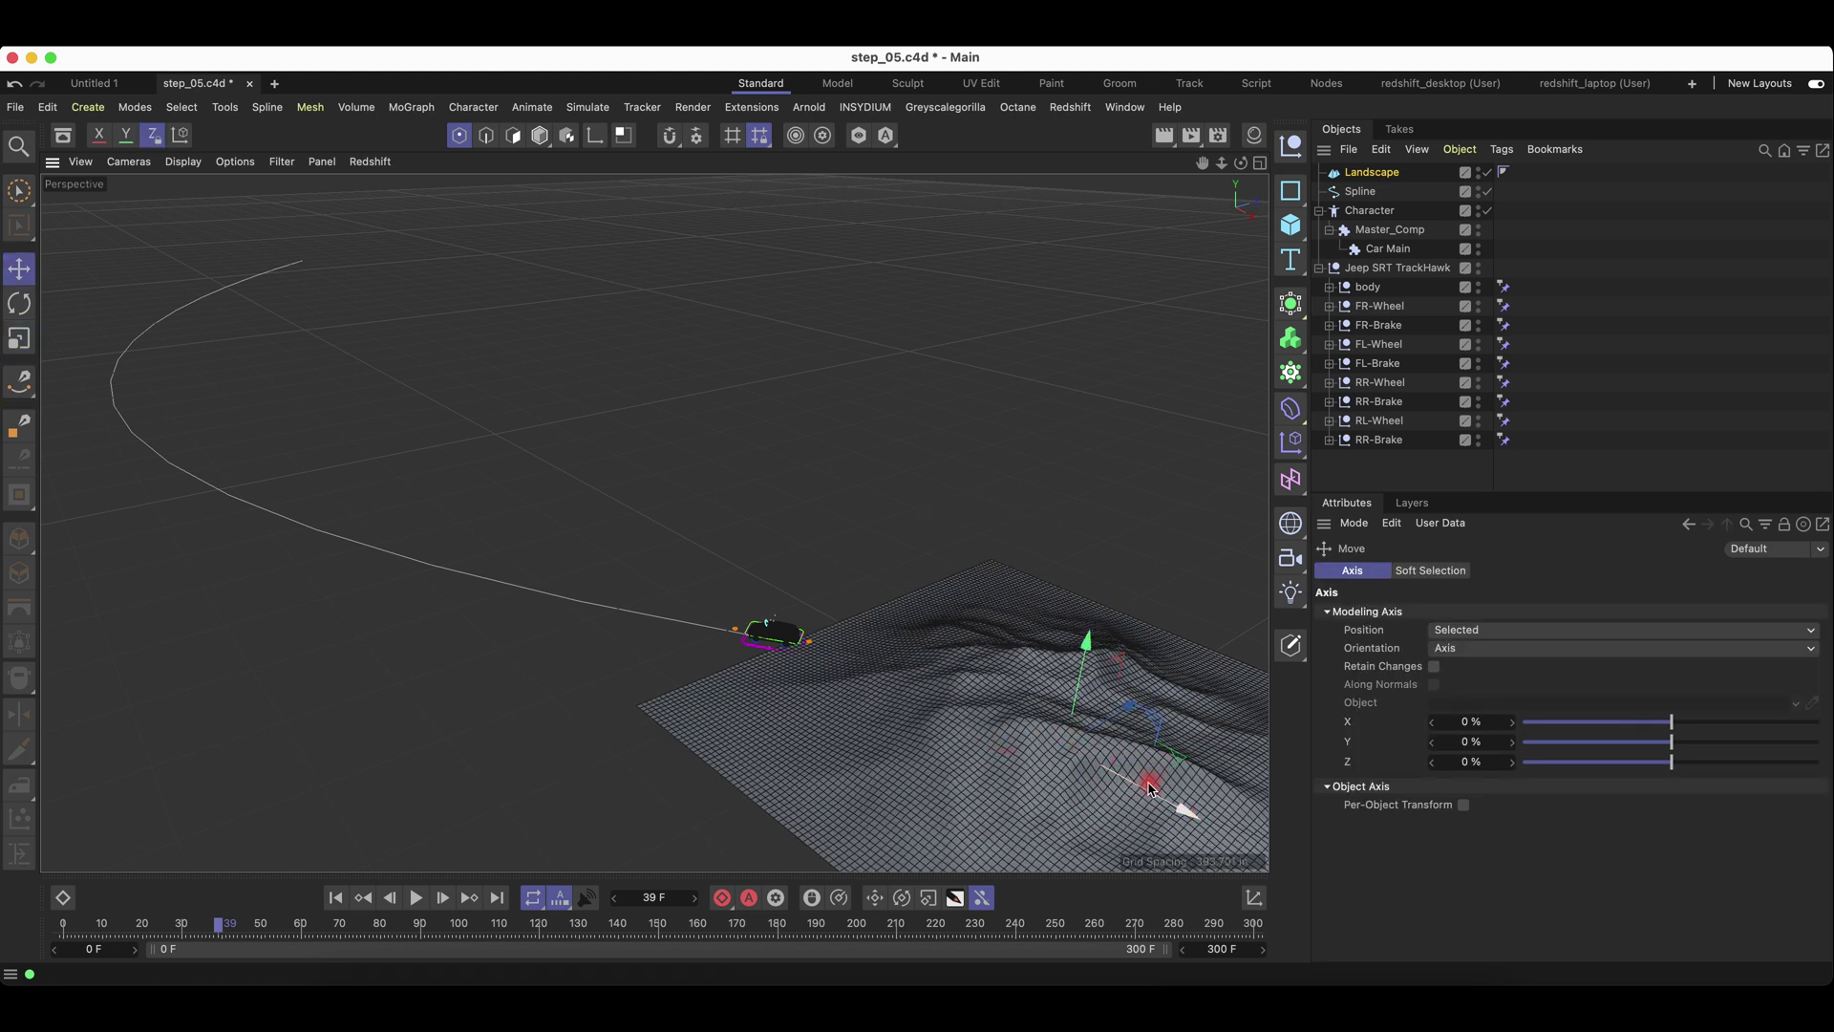
pyautogui.moveTo(1149, 788); pyautogui.dragTo(606, 667)
pyautogui.press('t')
pyautogui.moveTo(504, 533); pyautogui.dragTo(938, 450)
pyautogui.press('e')
pyautogui.moveTo(708, 555); pyautogui.dragTo(552, 543)
pyautogui.keyDown('alt'); pyautogui.moveTo(501, 623); pyautogui.dragTo(541, 563); pyautogui.keyUp('alt')
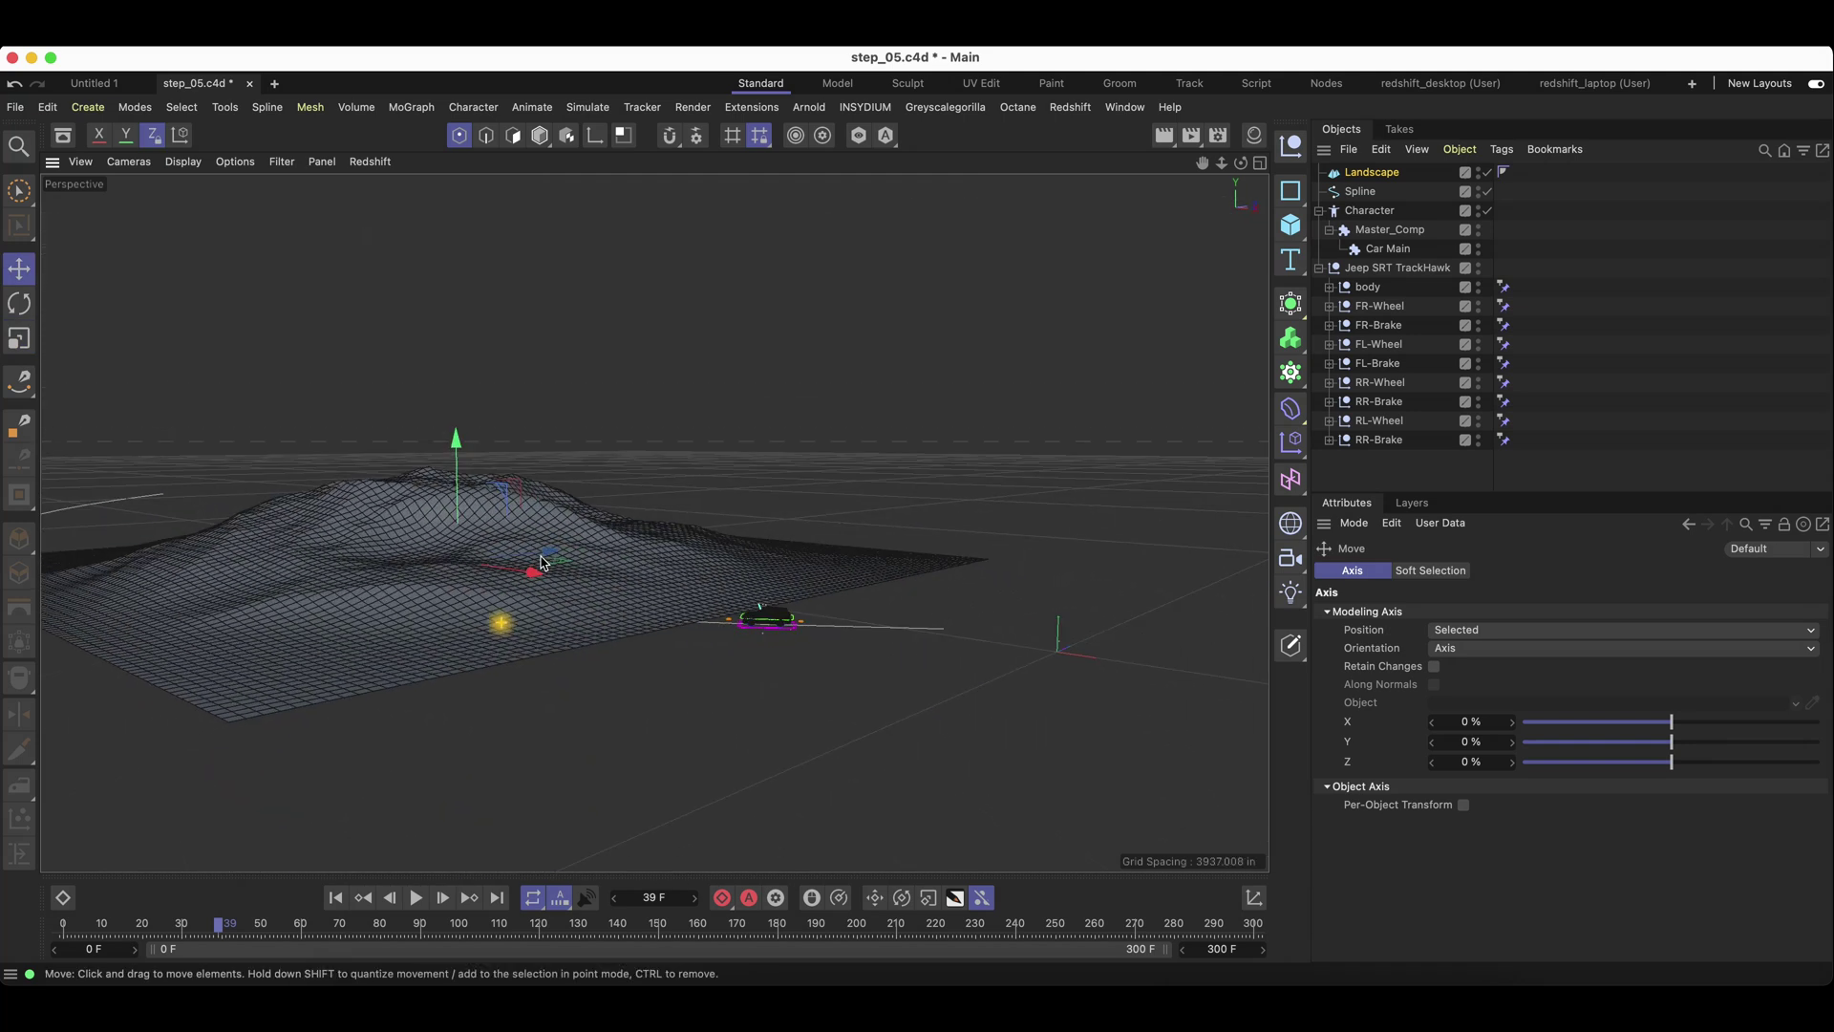
# Make the Landscape editable and assign it as the Collision Mesh in Master_Comp's controls.
pyautogui.scroll(3, 542, 563)
pyautogui.click(1397, 212)
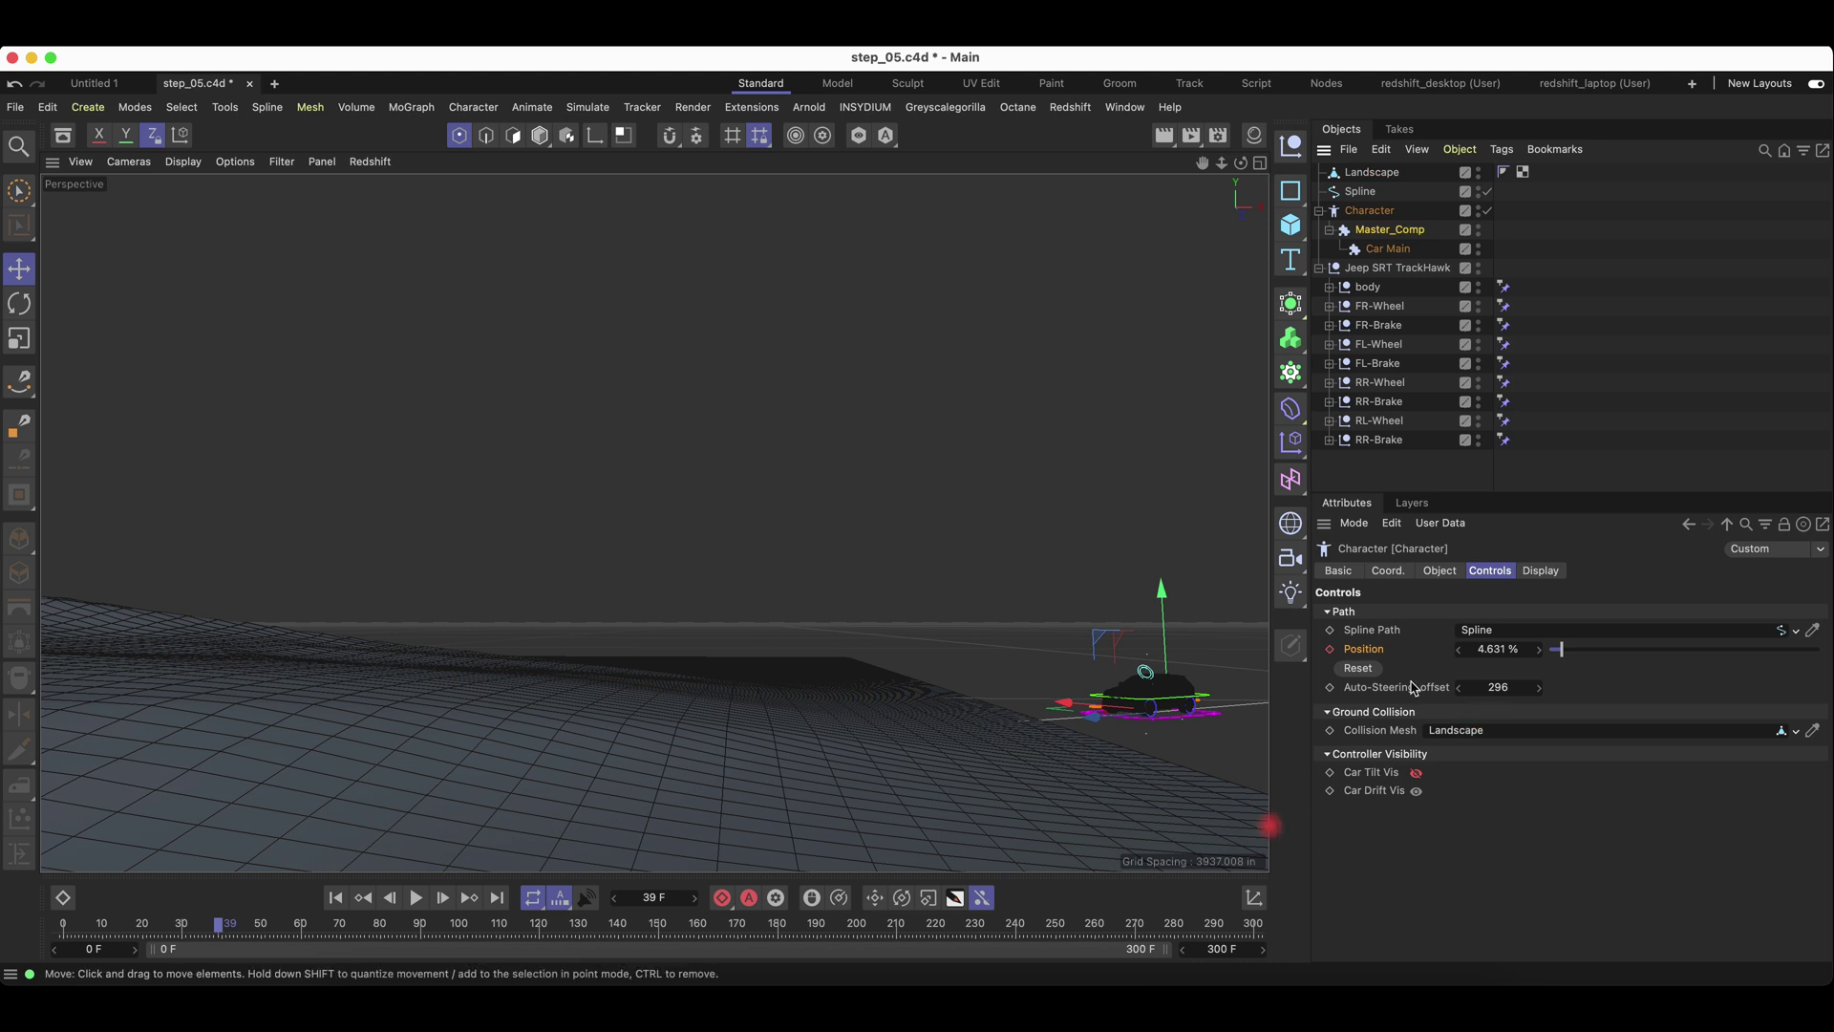
# Play the animation from frame 0, stop at frame 95 and examine how the car sits on the terrain.
pyautogui.click(334, 899)
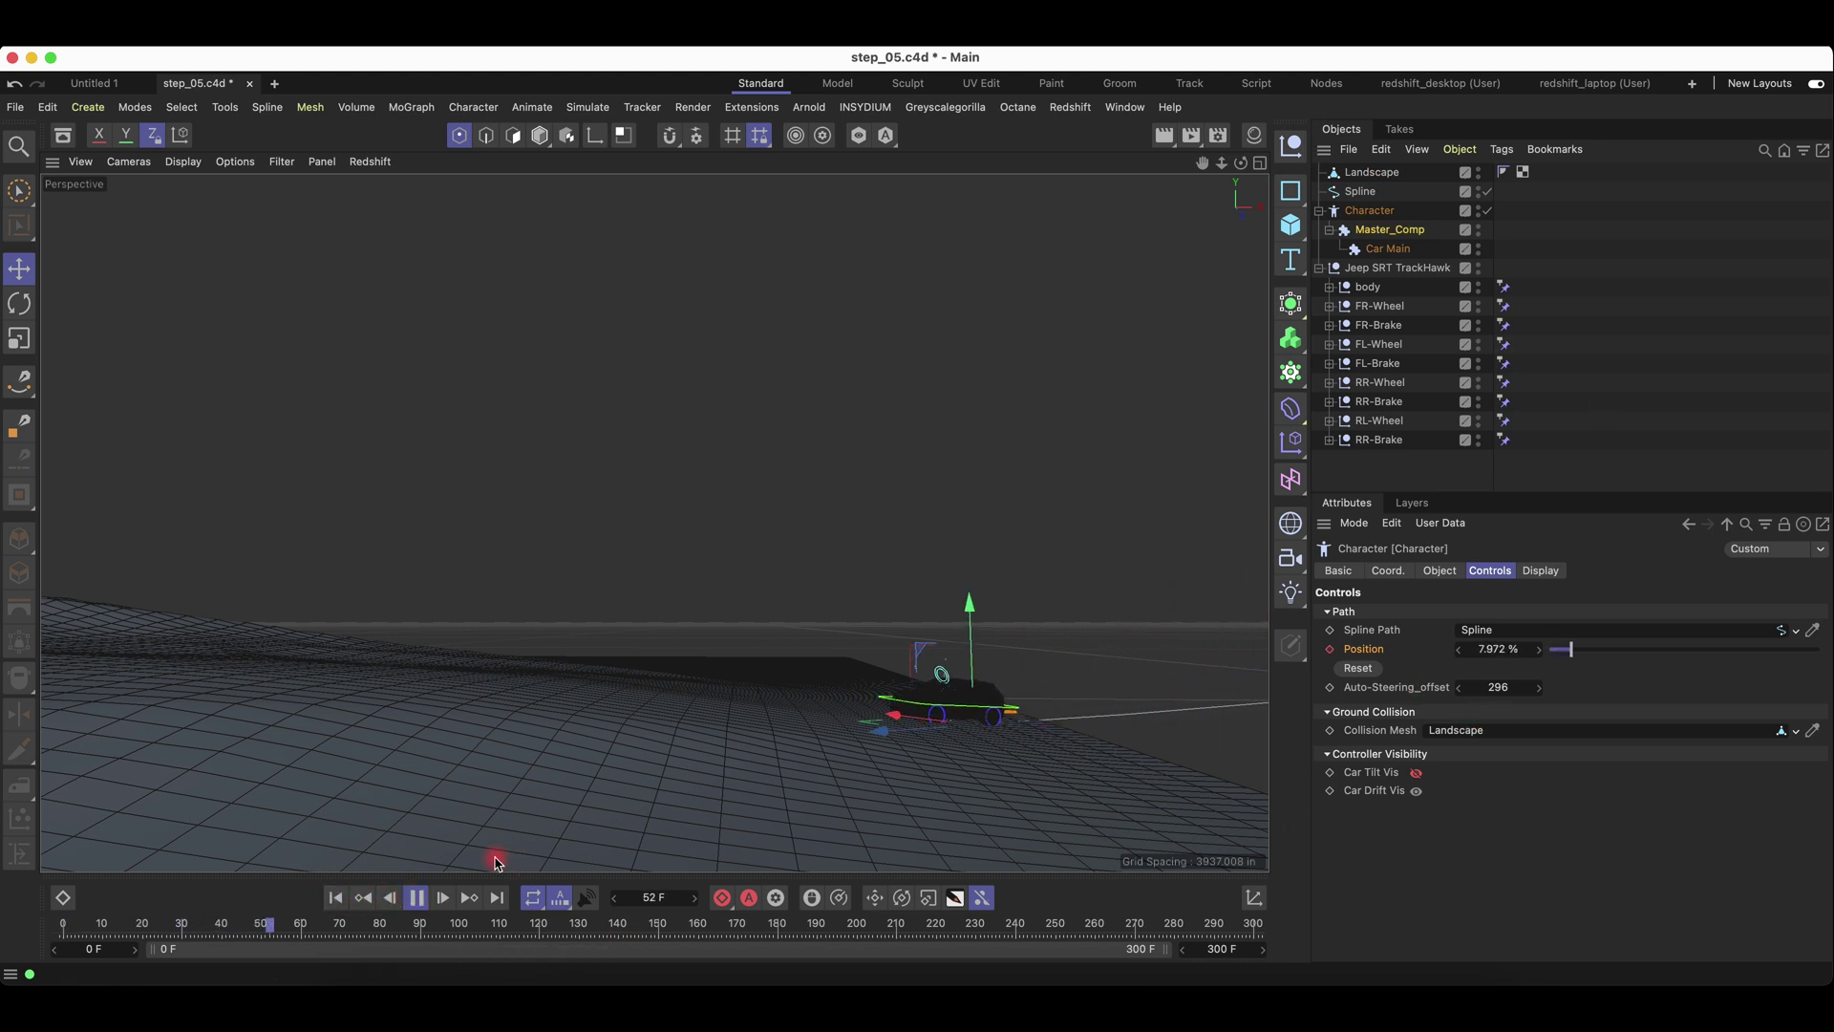
pyautogui.press('space')
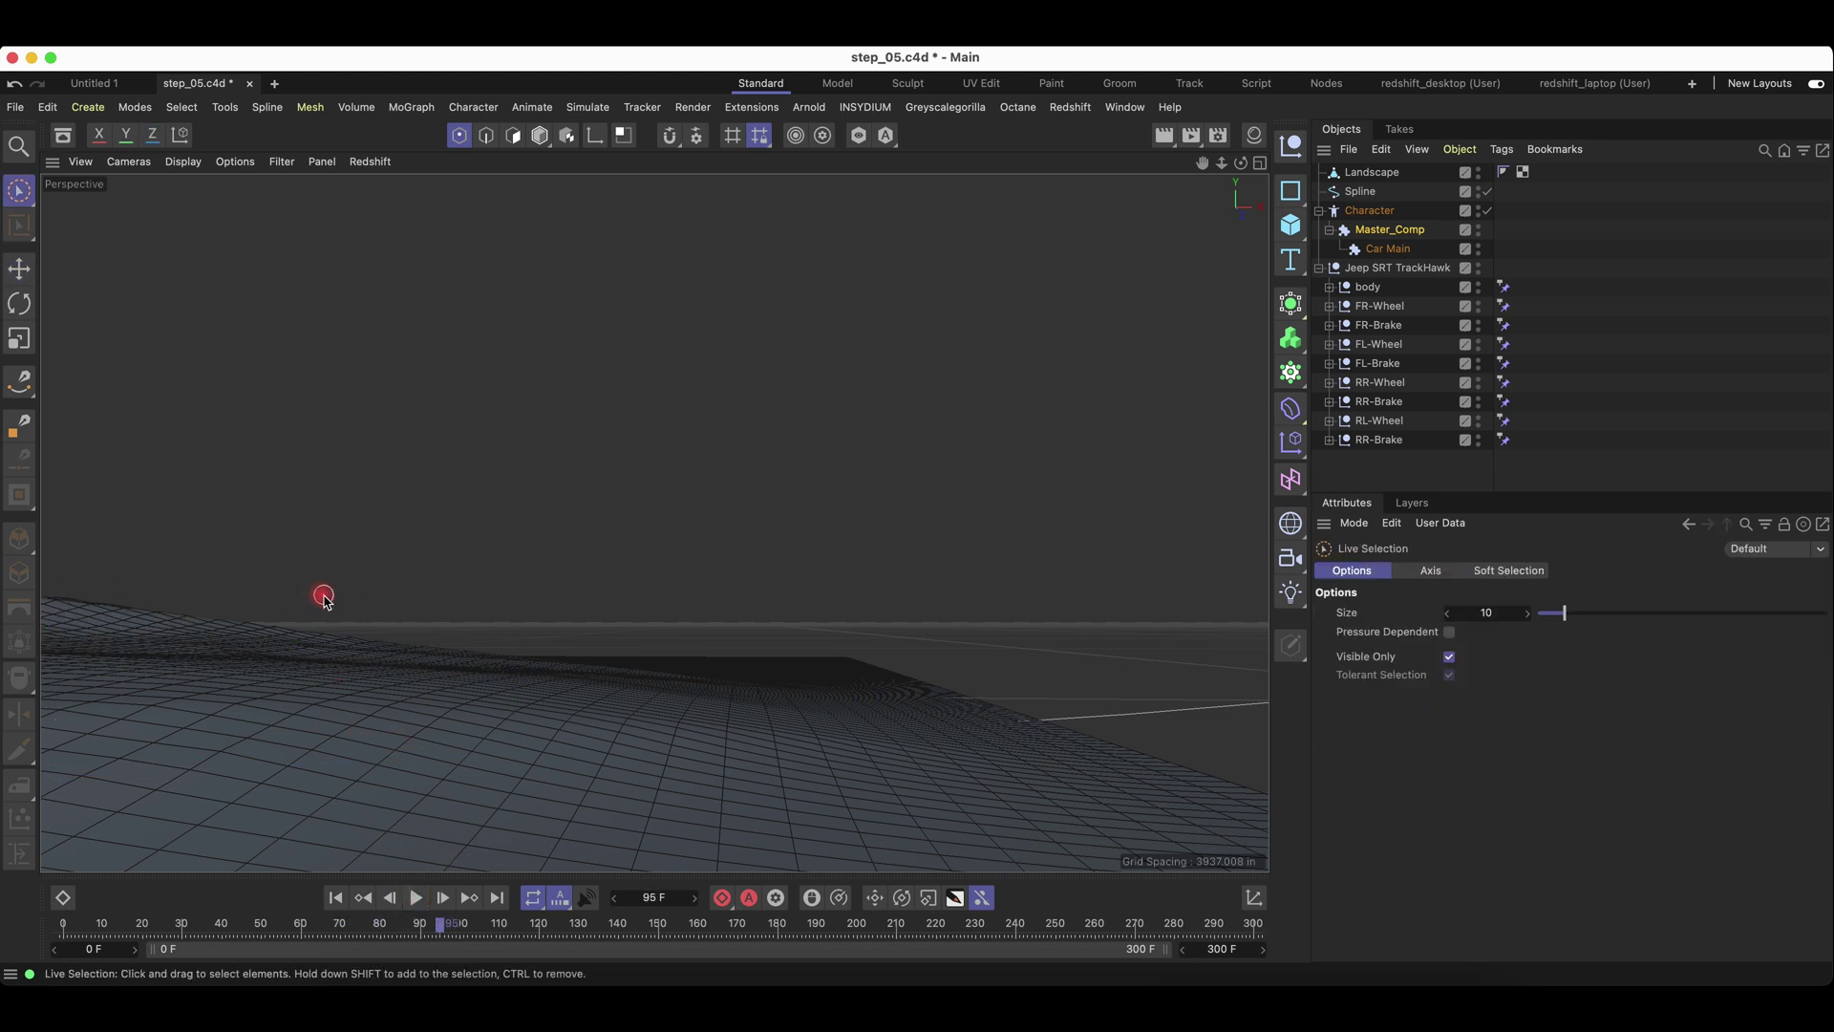
pyautogui.keyDown('alt'); pyautogui.moveTo(324, 599); pyautogui.dragTo(267, 572, button='right'); pyautogui.keyUp('alt')
pyautogui.keyDown('alt'); pyautogui.moveTo(177, 652); pyautogui.dragTo(585, 782, button='right'); pyautogui.keyUp('alt')
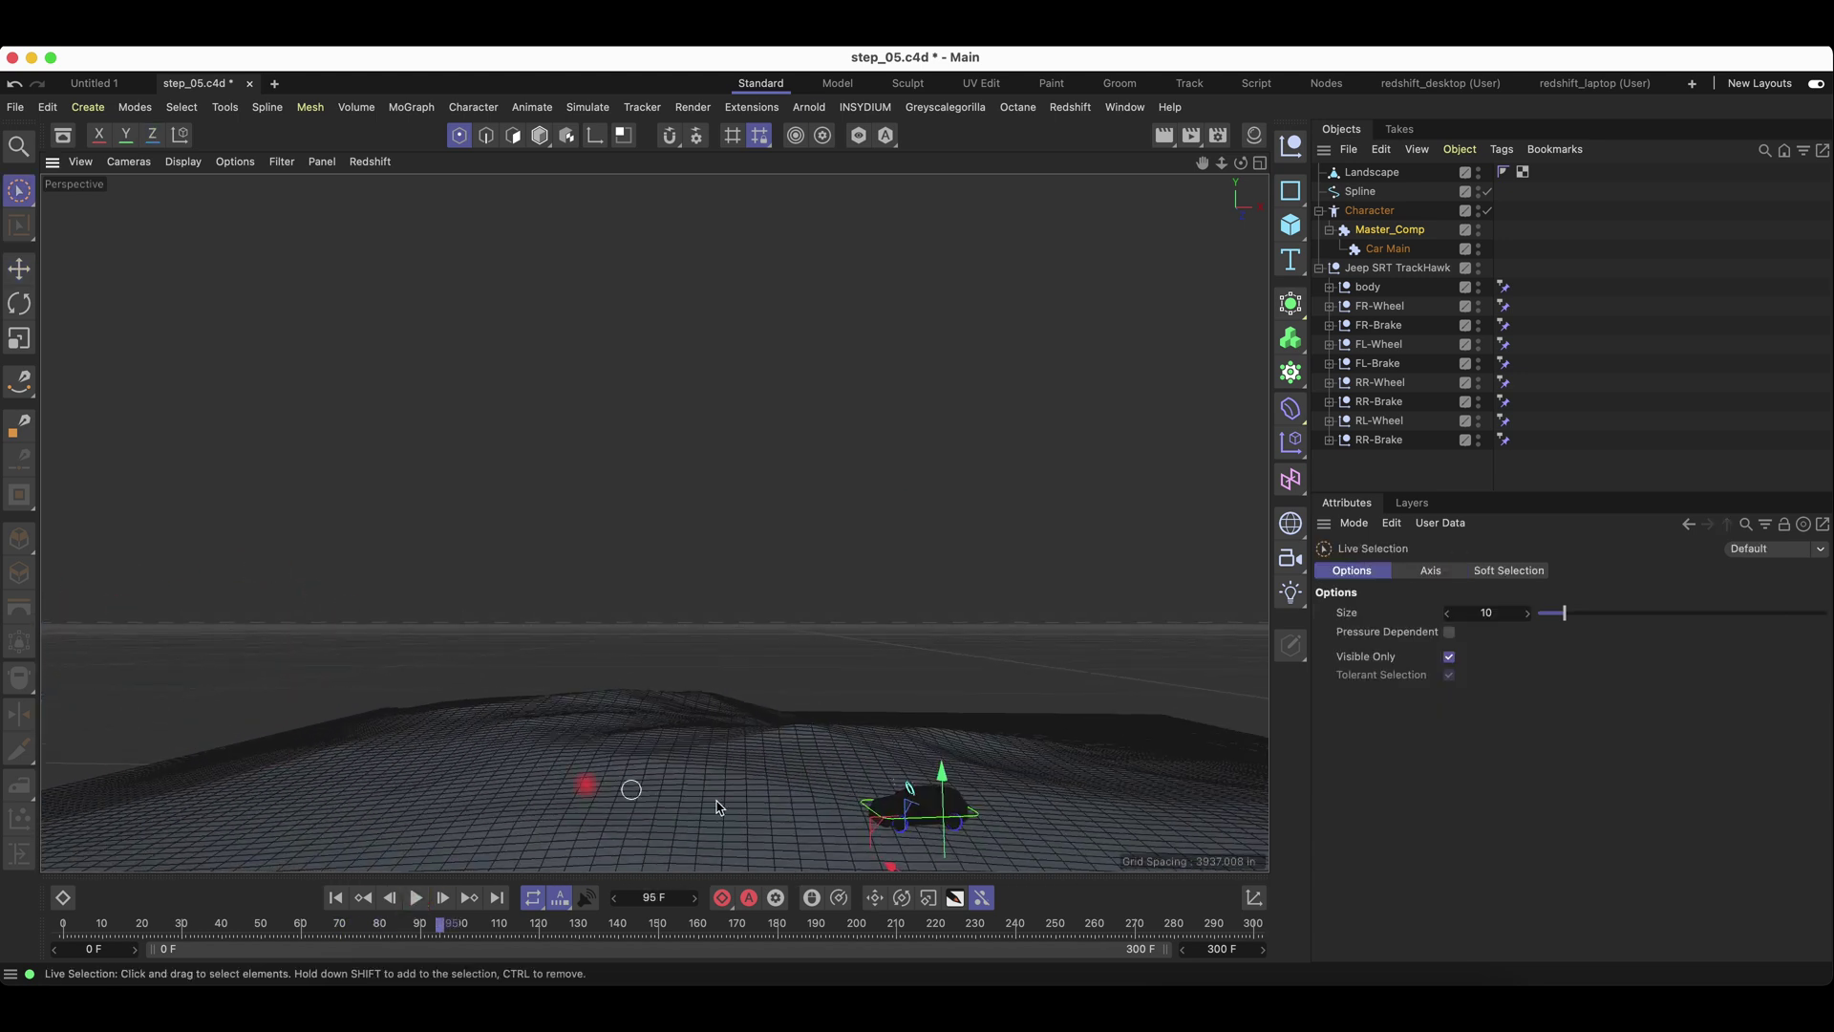
pyautogui.keyDown('alt'); pyautogui.moveTo(586, 783); pyautogui.dragTo(932, 834); pyautogui.keyUp('alt')
pyautogui.keyDown('alt'); pyautogui.moveTo(925, 835); pyautogui.dragTo(1146, 726, button='right'); pyautogui.keyUp('alt')
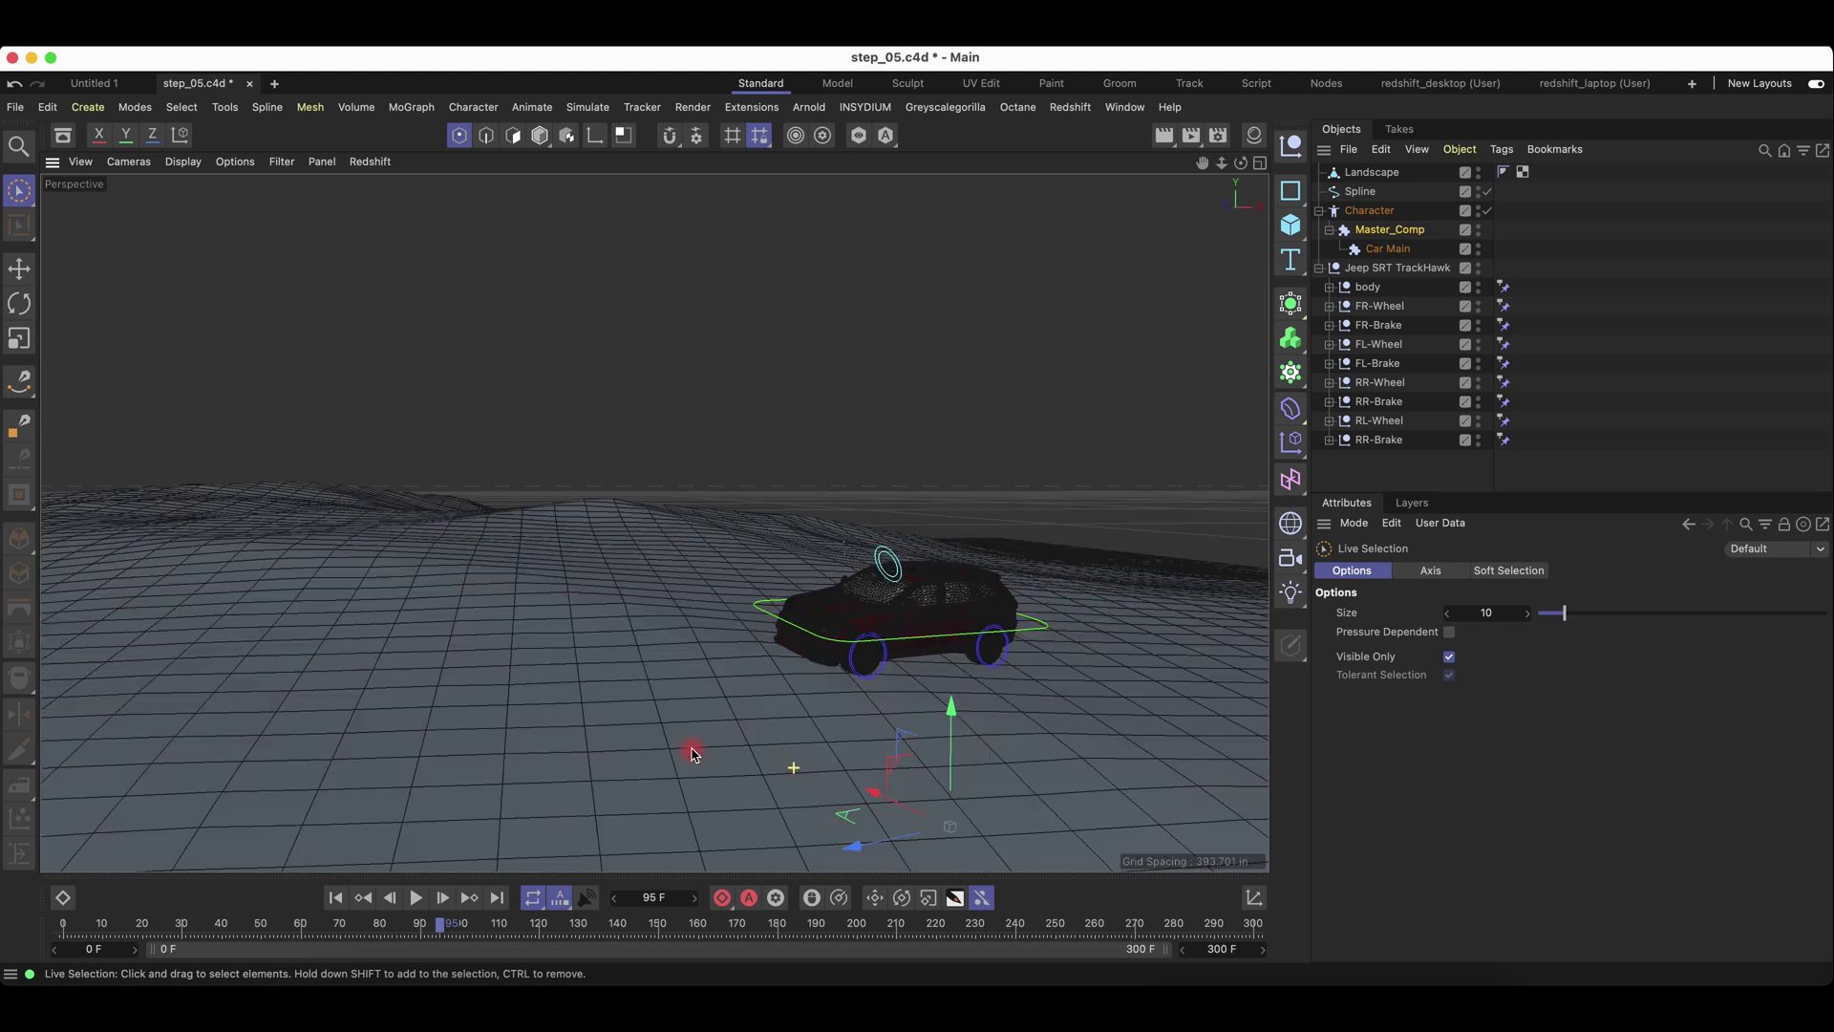